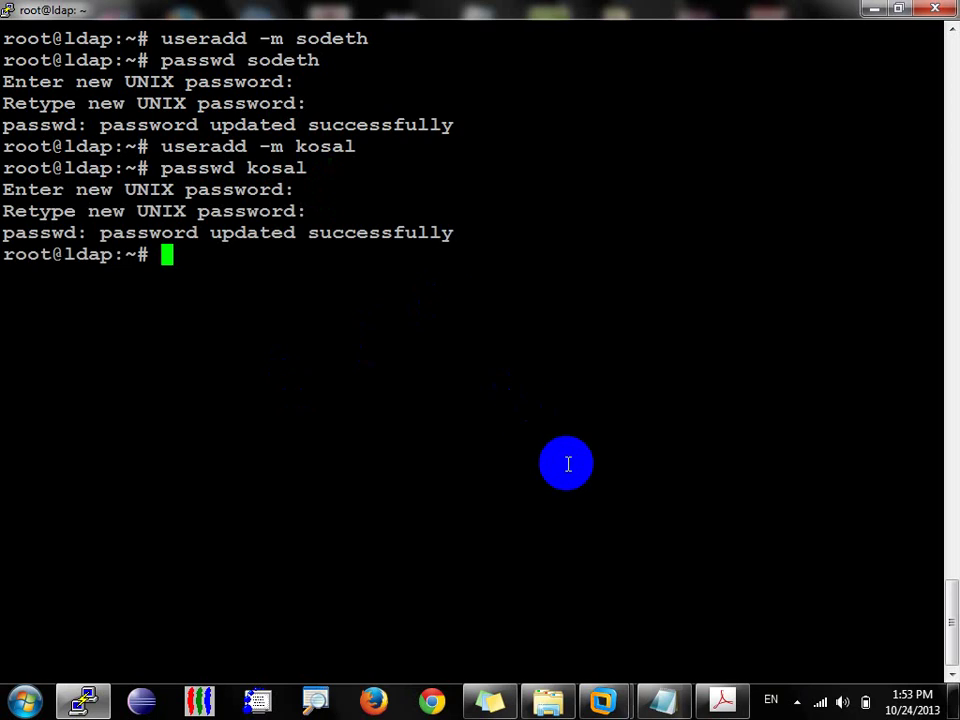
# Step: Show the Test_MailServer VM full screen, close Outlook Express, and open the Run box
pyautogui.click(612, 703)
pyautogui.click(720, 615)
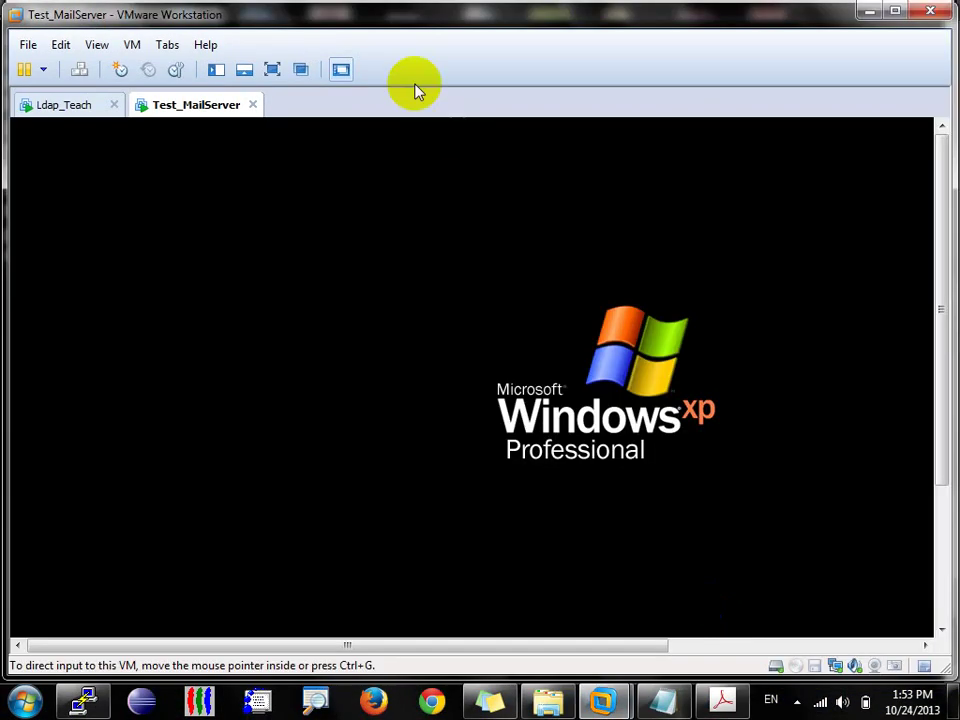
pyautogui.click(272, 69)
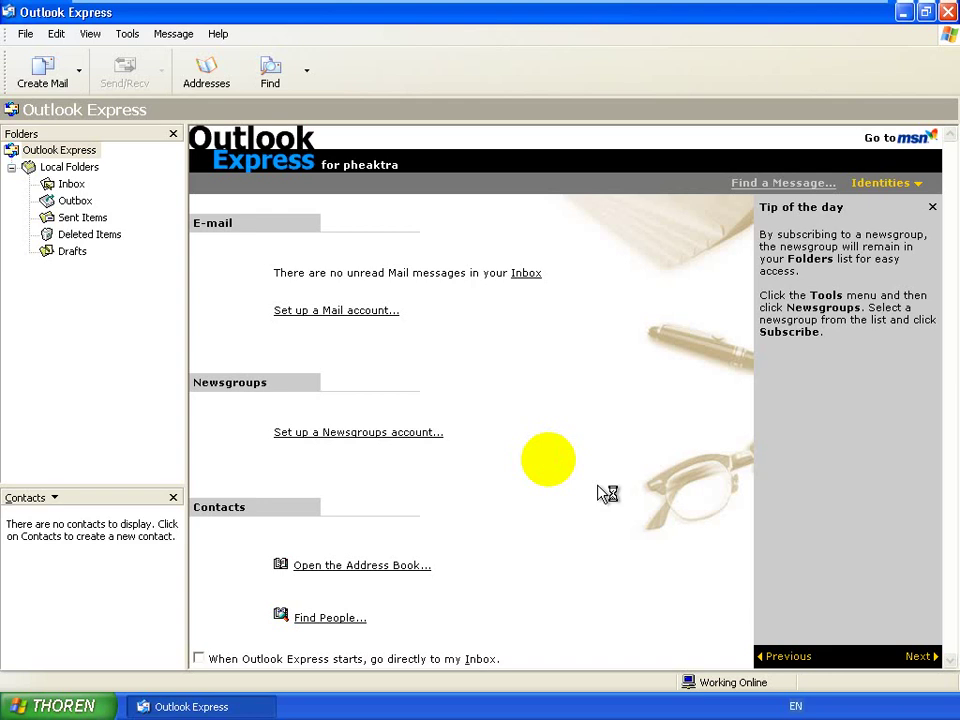
pyautogui.click(947, 12)
pyautogui.click(624, 270)
pyautogui.press('super+r')
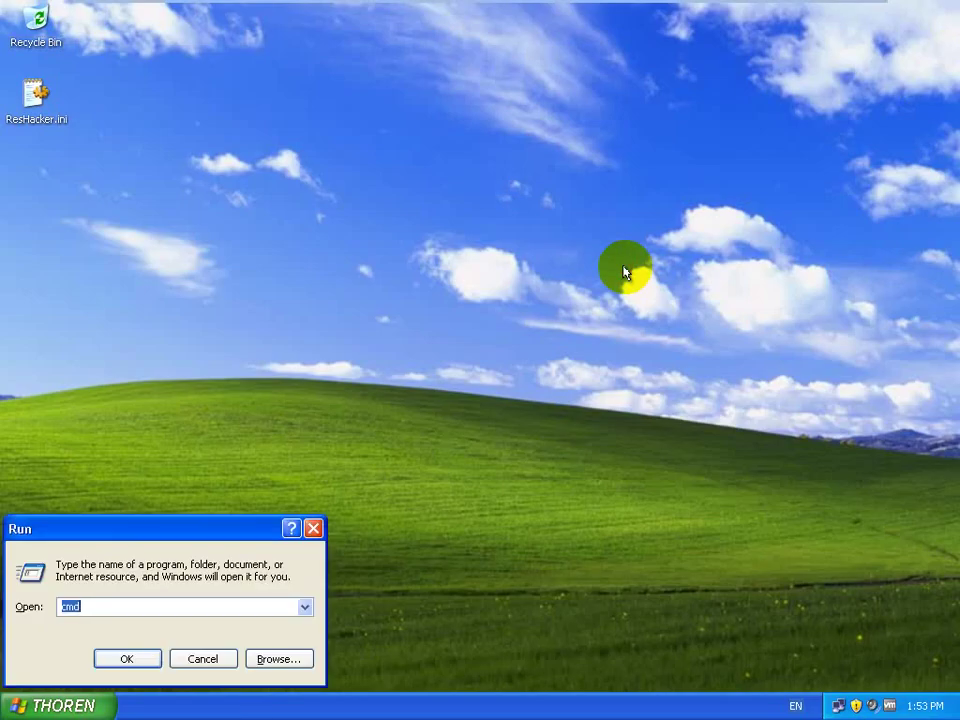
# Step: Launch cmd and ping 192.168.10.2
pyautogui.write('cmd')
pyautogui.press('Return')
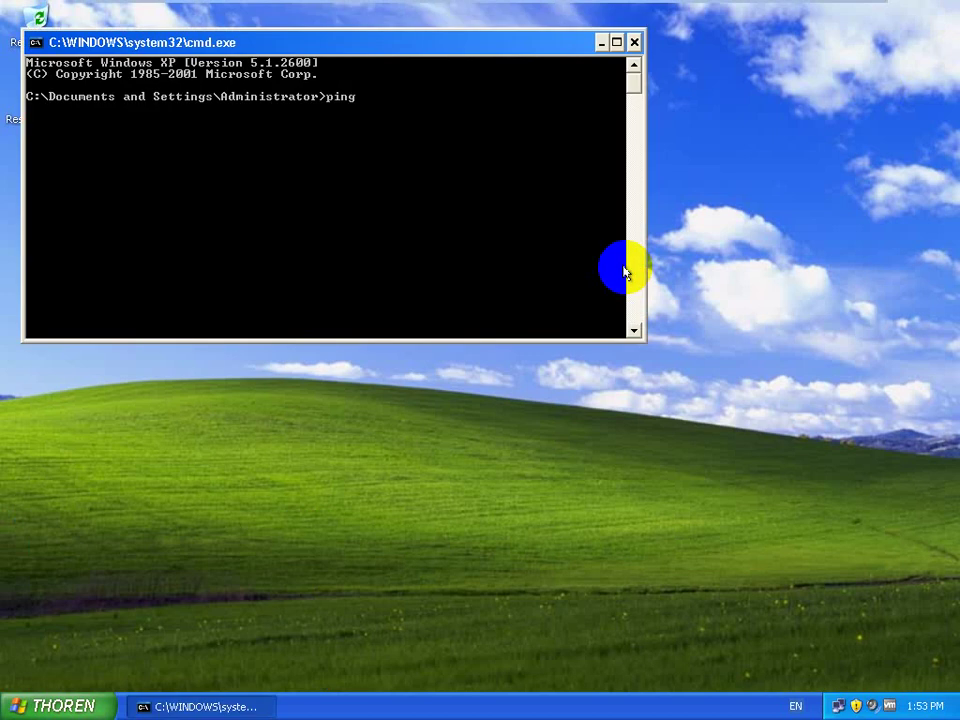
pyautogui.write('ping 192.168.10.2')
pyautogui.press('Return')
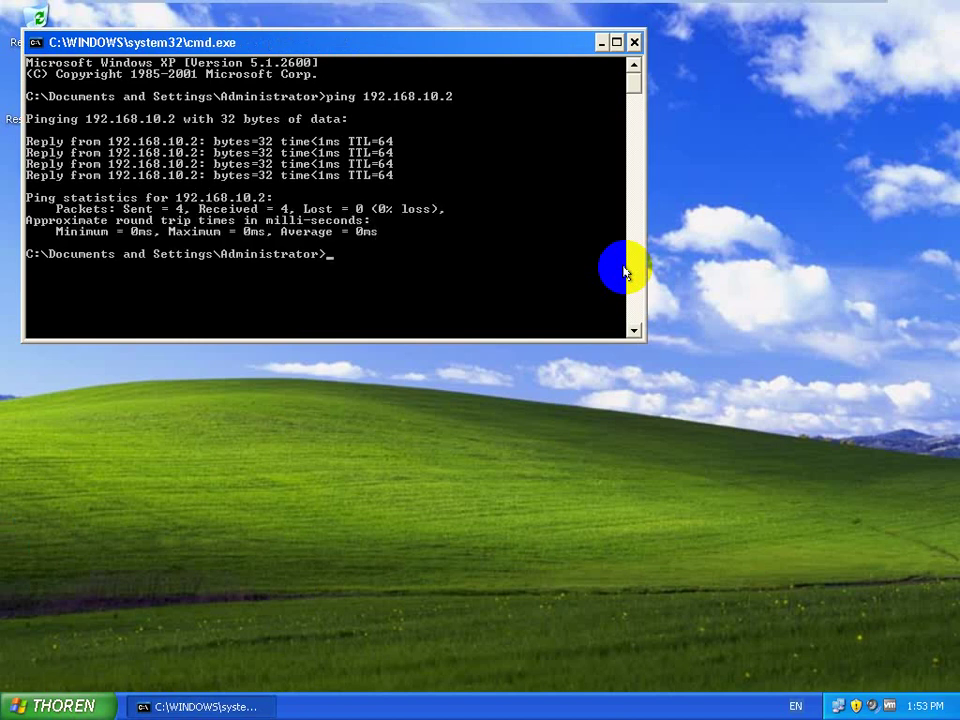
# Step: Resolve ldap.thoren.net with nslookup, then ping ldap.thoren.net by name
pyautogui.write('nslookup')
pyautogui.press('Return')
pyautogui.write('ldap.thoren.net')
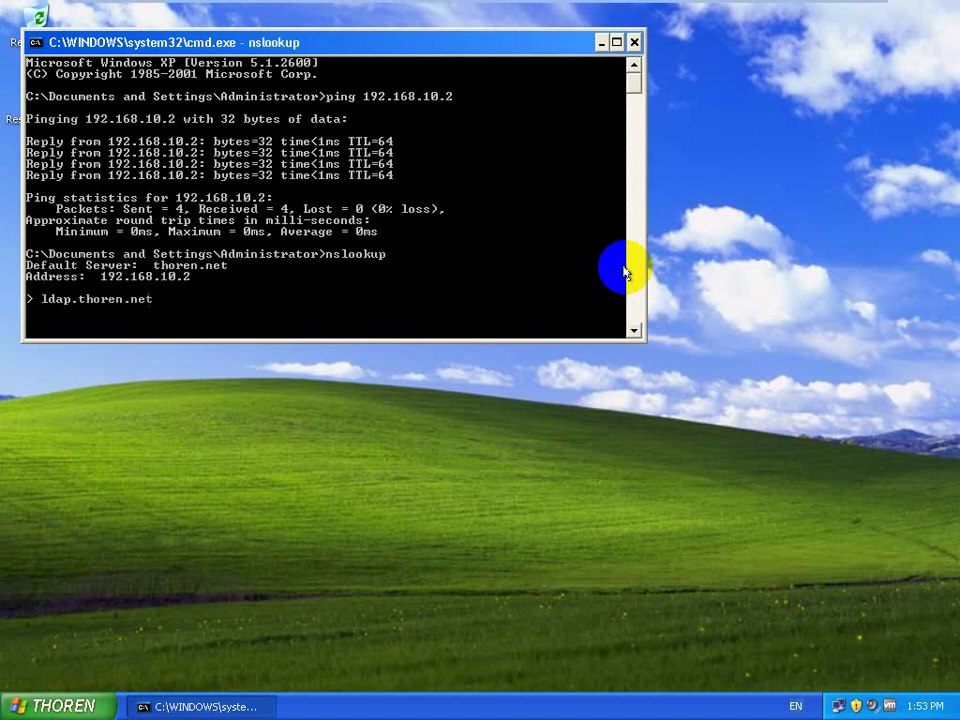
pyautogui.press('Return')
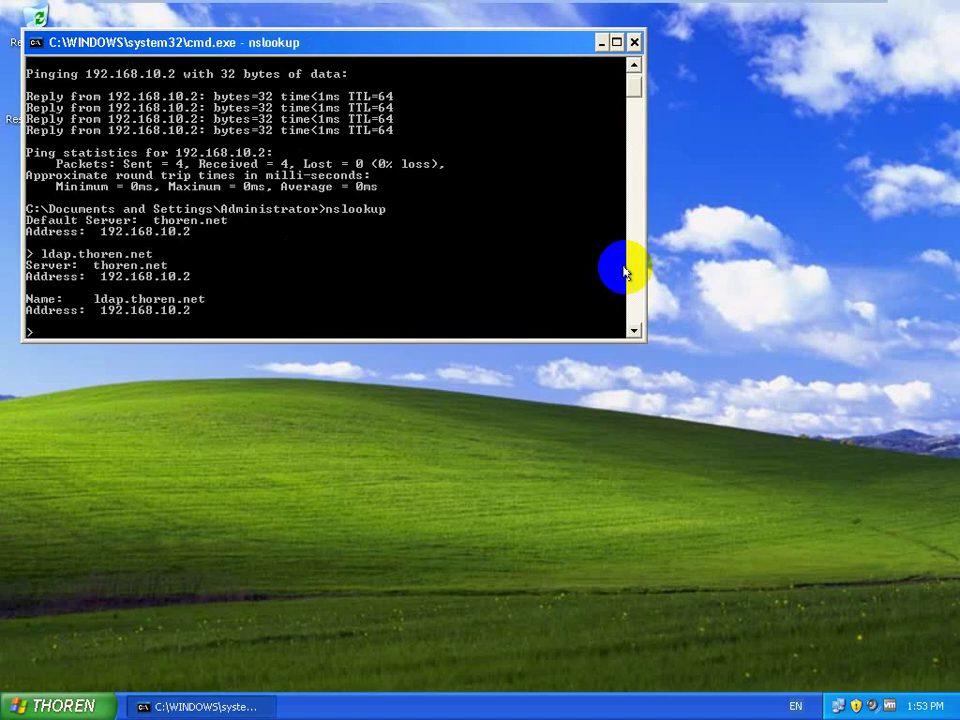
pyautogui.write('exit')
pyautogui.press('Return')
pyautogui.write('ping ')
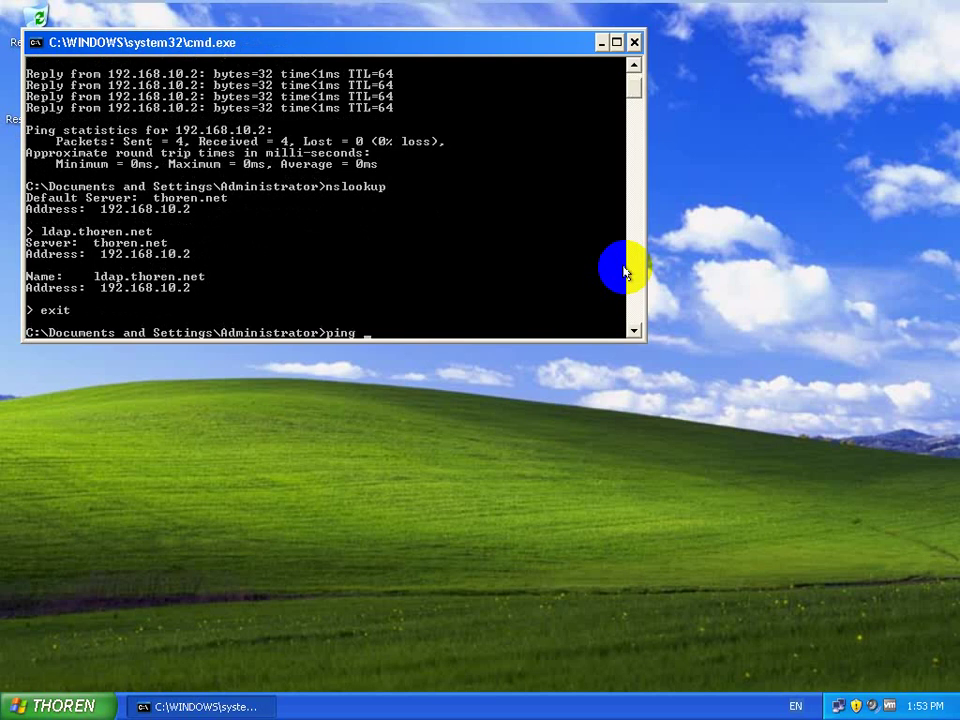
pyautogui.write('ldap.thoren.net')
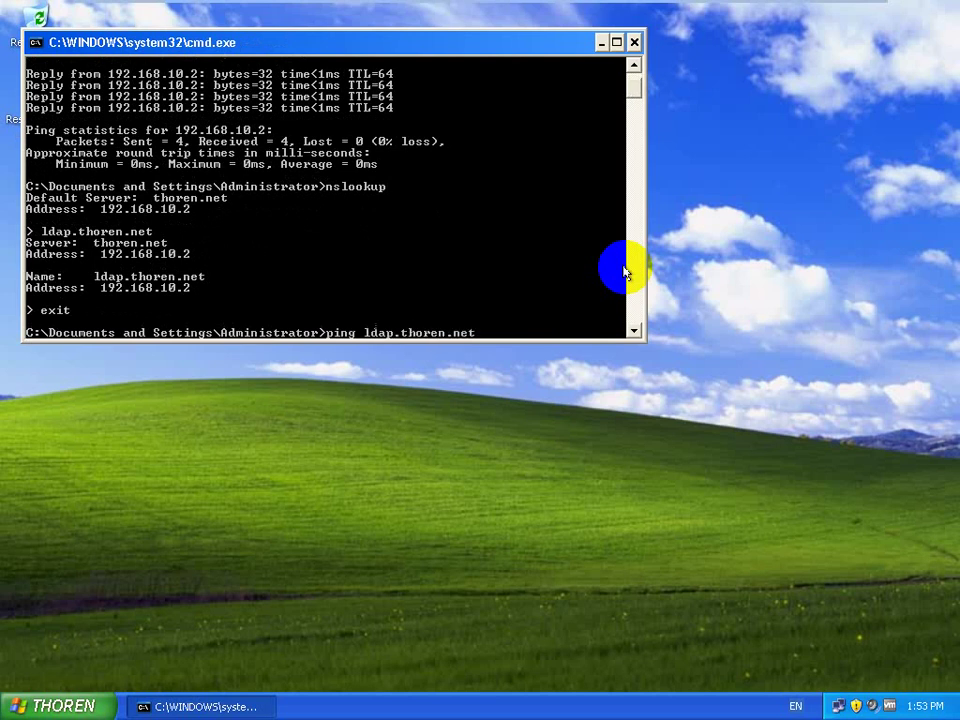
pyautogui.press('Return')
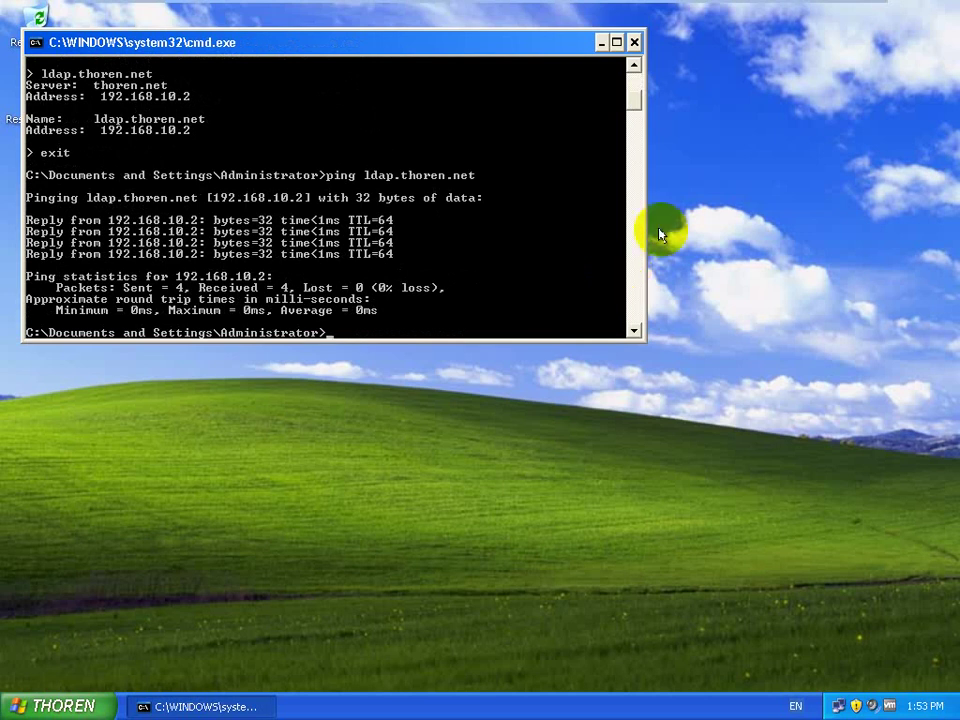
# Step: Close the console, relaunch Outlook Express, and open Add on the Internet Accounts Mail tab
pyautogui.click(634, 43)
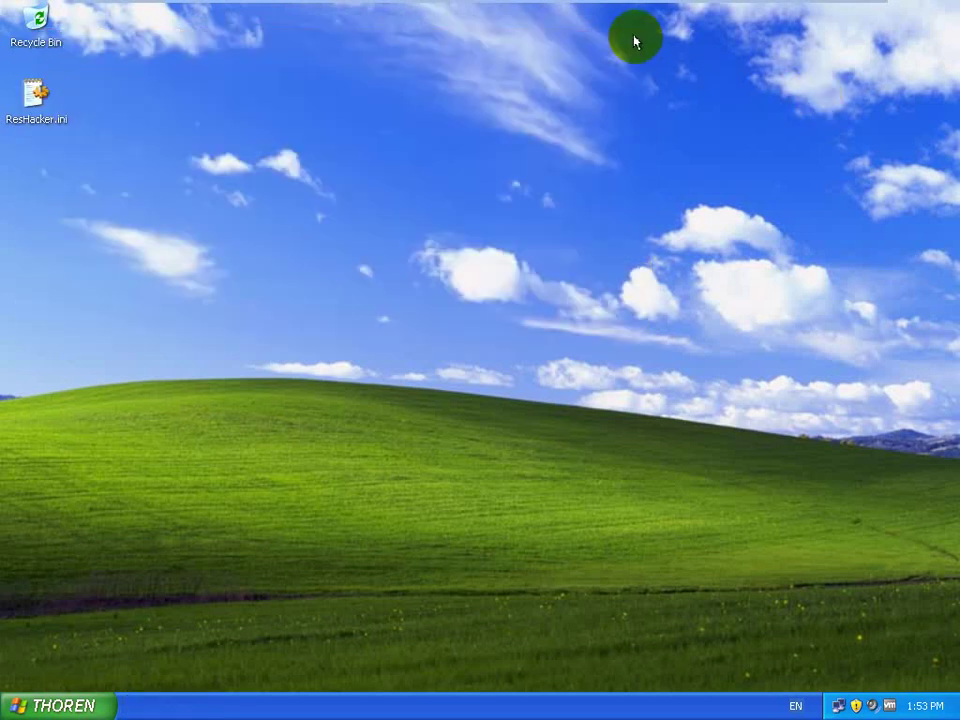
pyautogui.press('super')
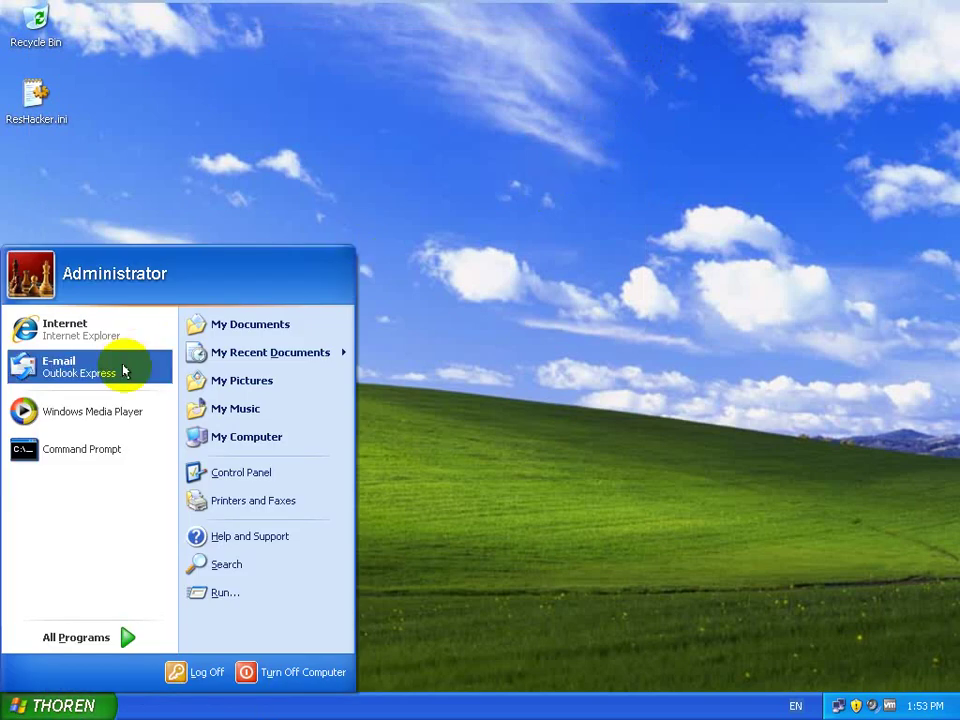
pyautogui.click(123, 370)
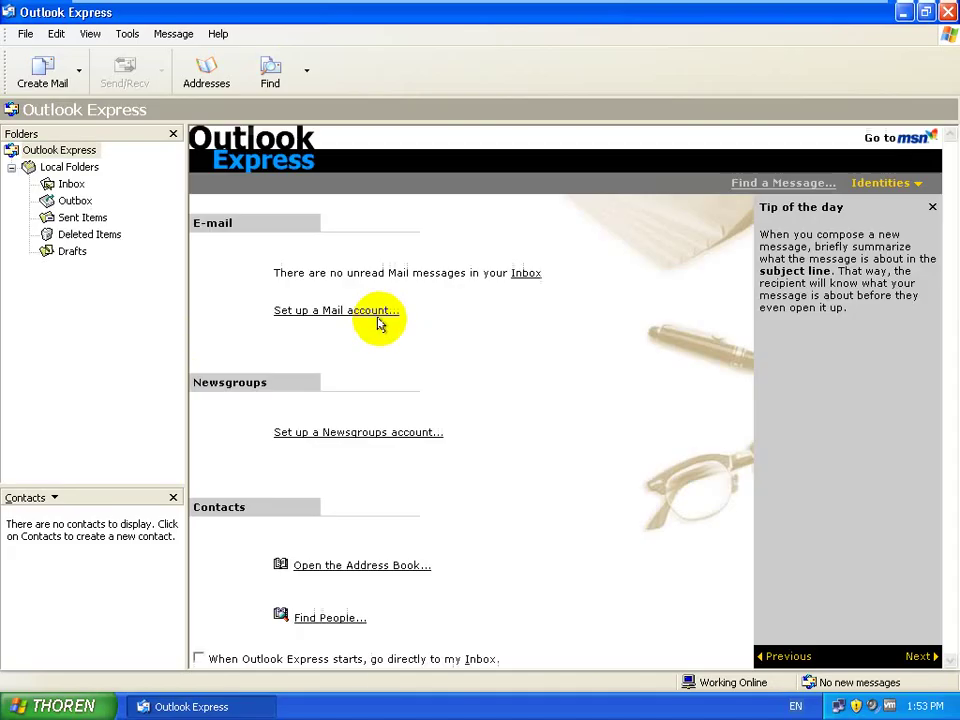
pyautogui.click(127, 36)
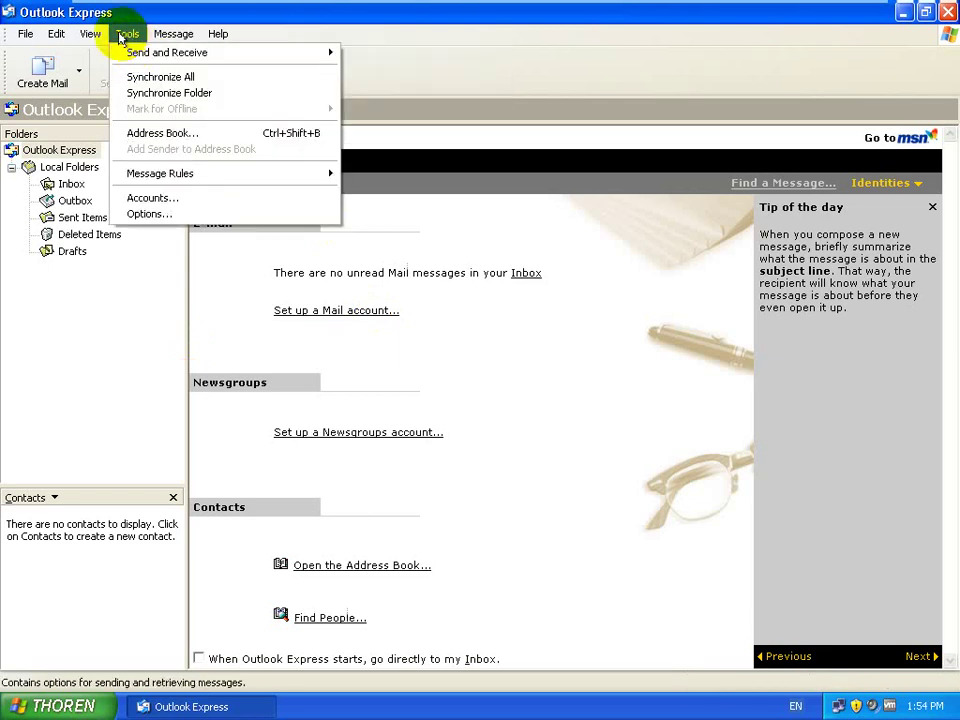
pyautogui.click(170, 198)
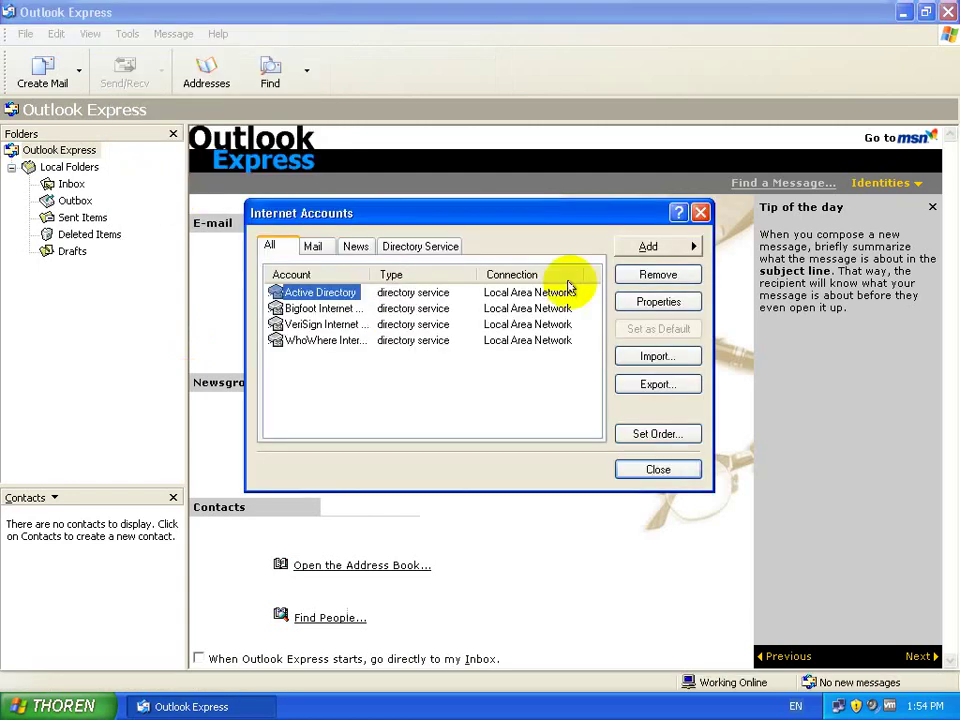
pyautogui.click(312, 249)
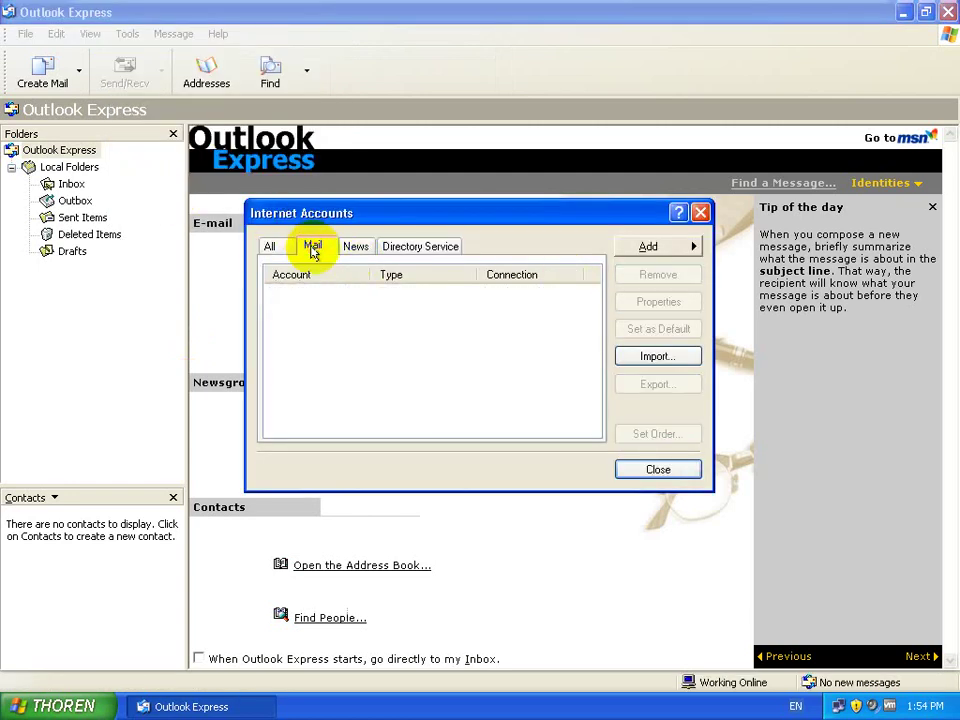
pyautogui.click(656, 248)
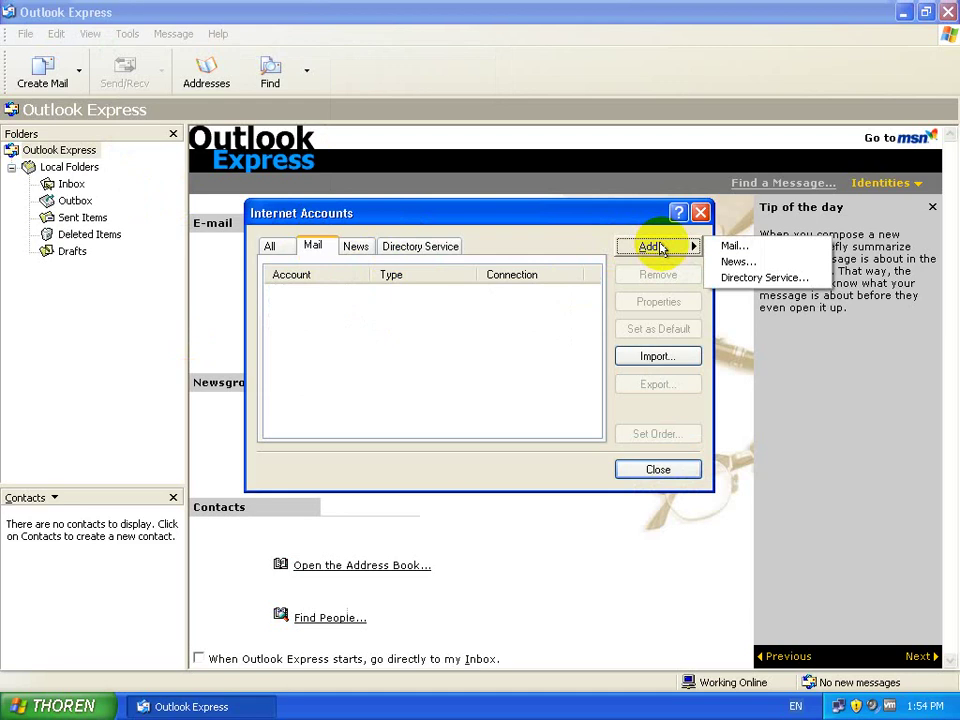
# Step: Start a new mail account with the user's display name and thoren.net e-mail address
pyautogui.click(735, 247)
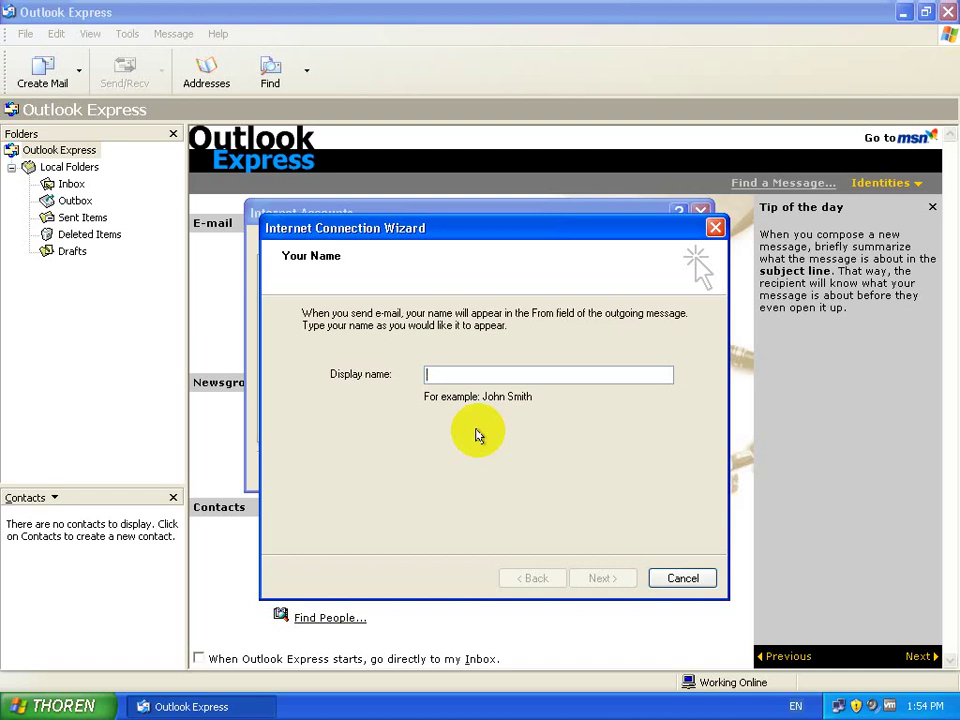
pyautogui.write('So')
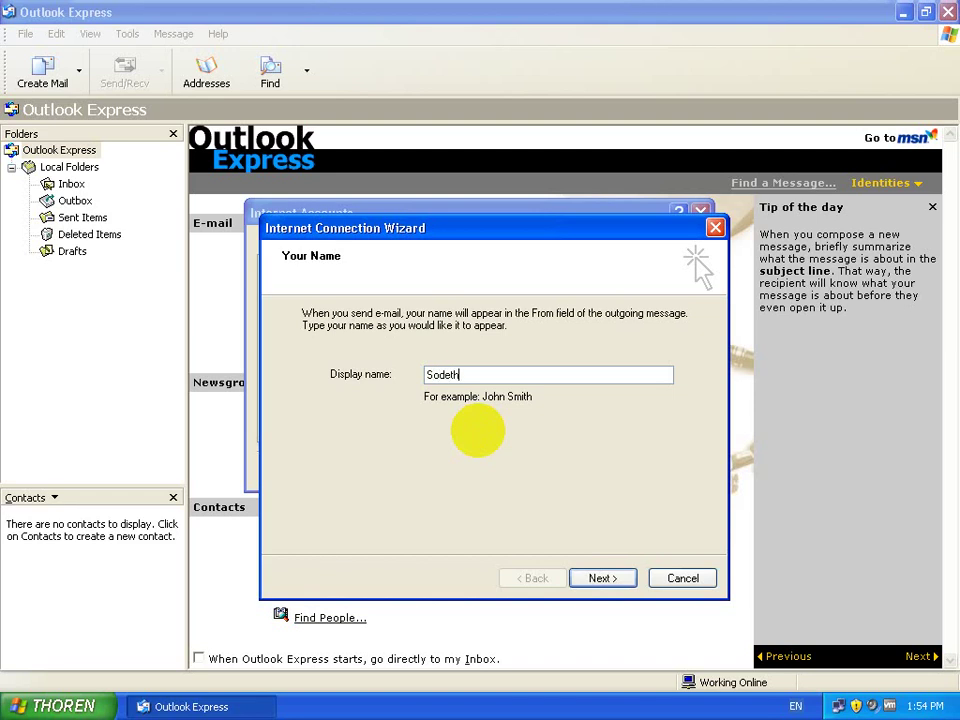
pyautogui.write('deth')
pyautogui.click(611, 578)
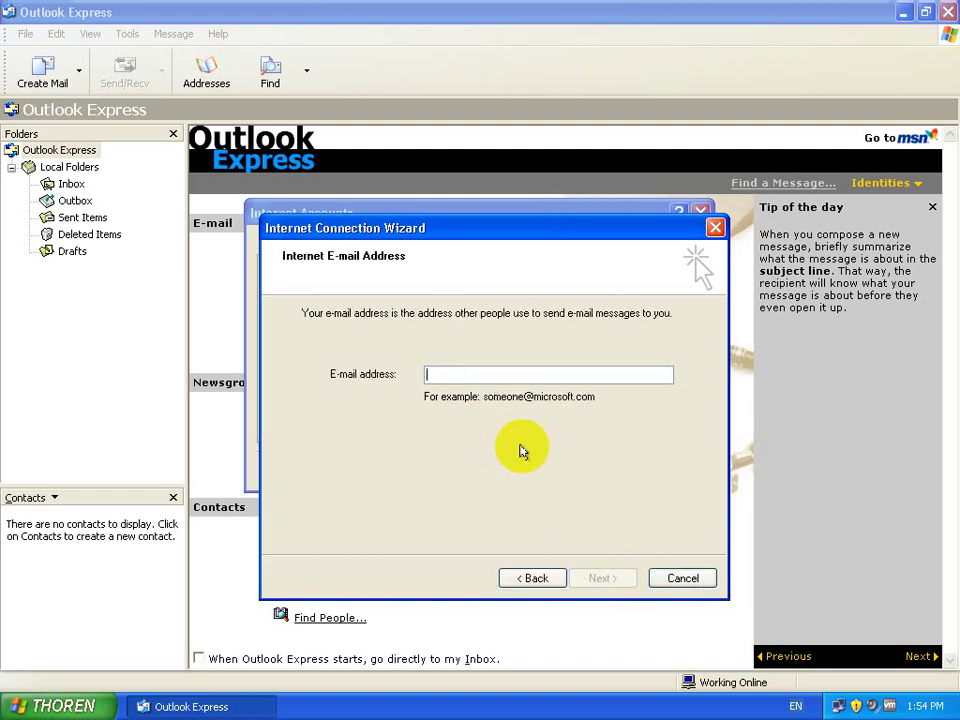
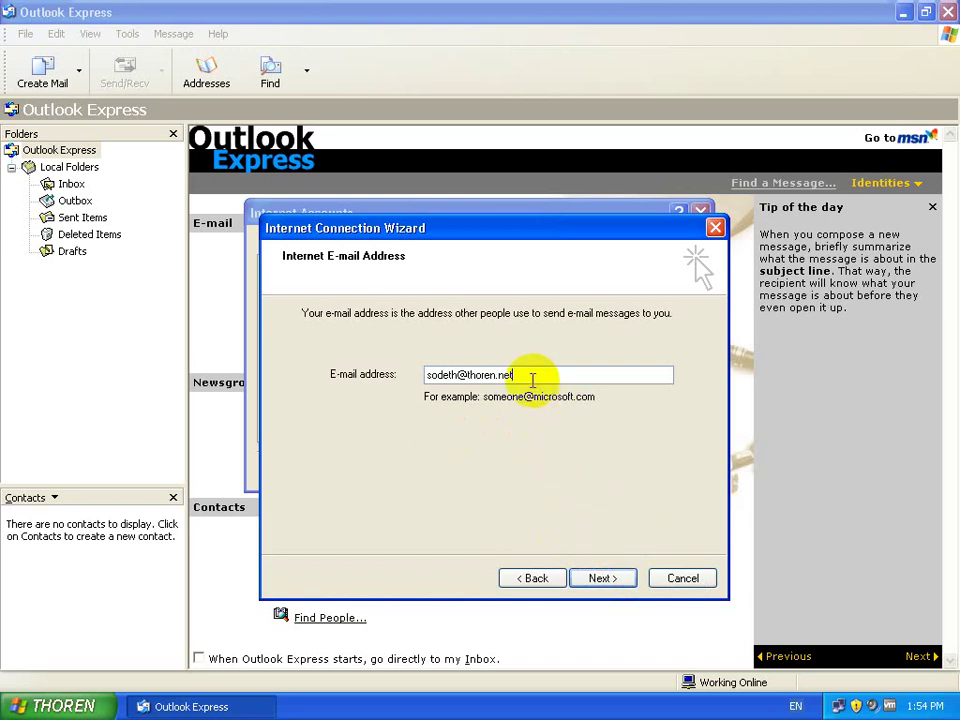
pyautogui.moveTo(514, 374); pyautogui.dragTo(451, 372)
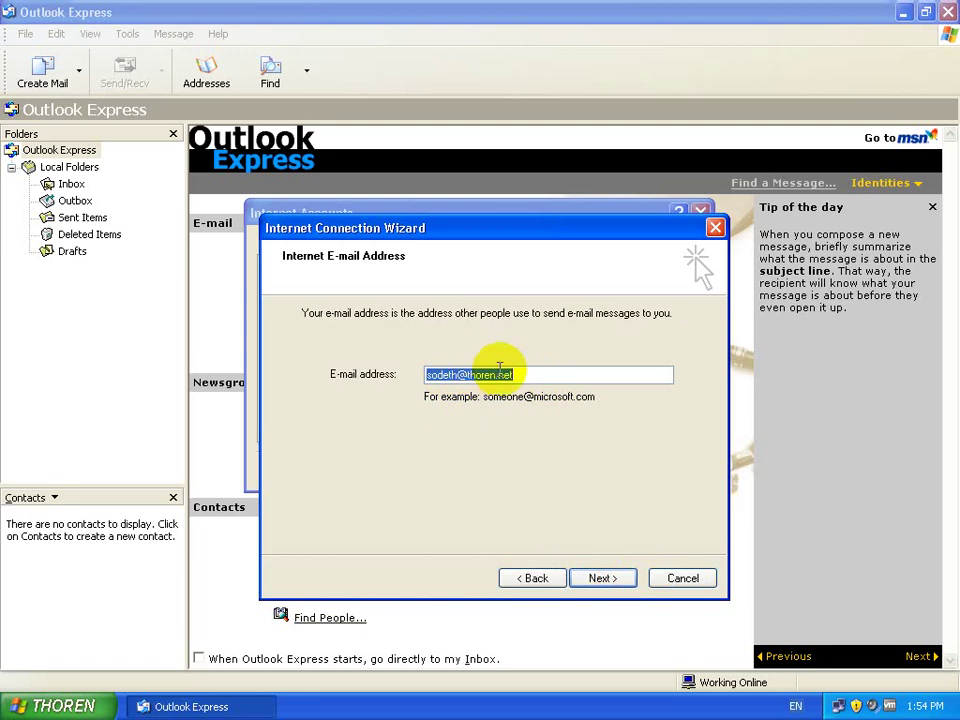
pyautogui.click(601, 577)
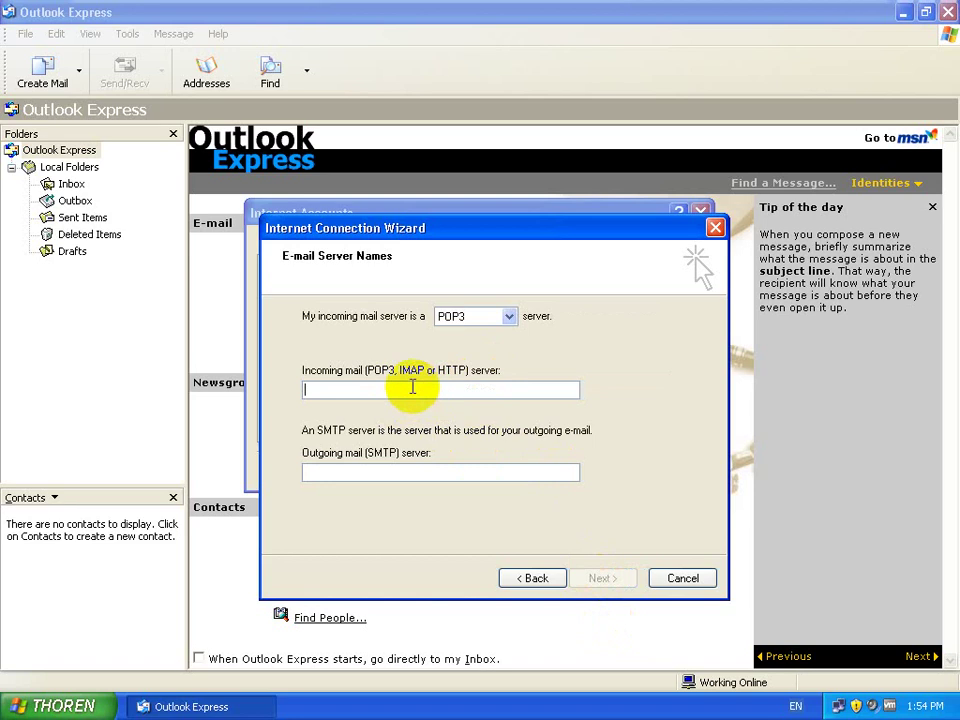
# Step: Choose IMAP and enter ldap.thoren.net as both incoming and outgoing SMTP server
pyautogui.write('l')
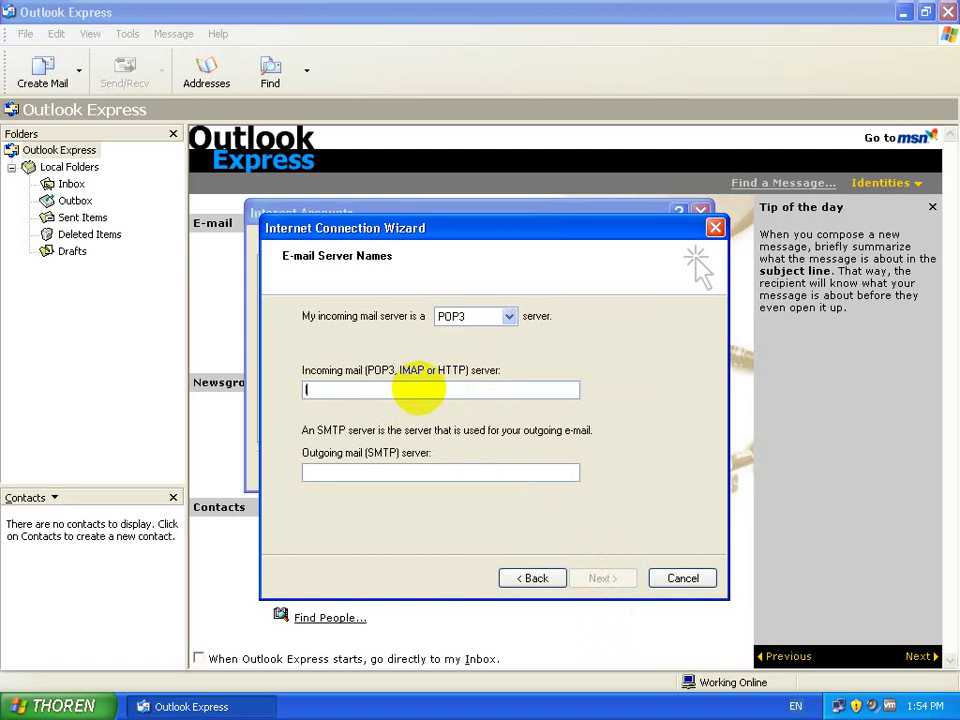
pyautogui.write('ala')
pyautogui.write('ap.thorne')
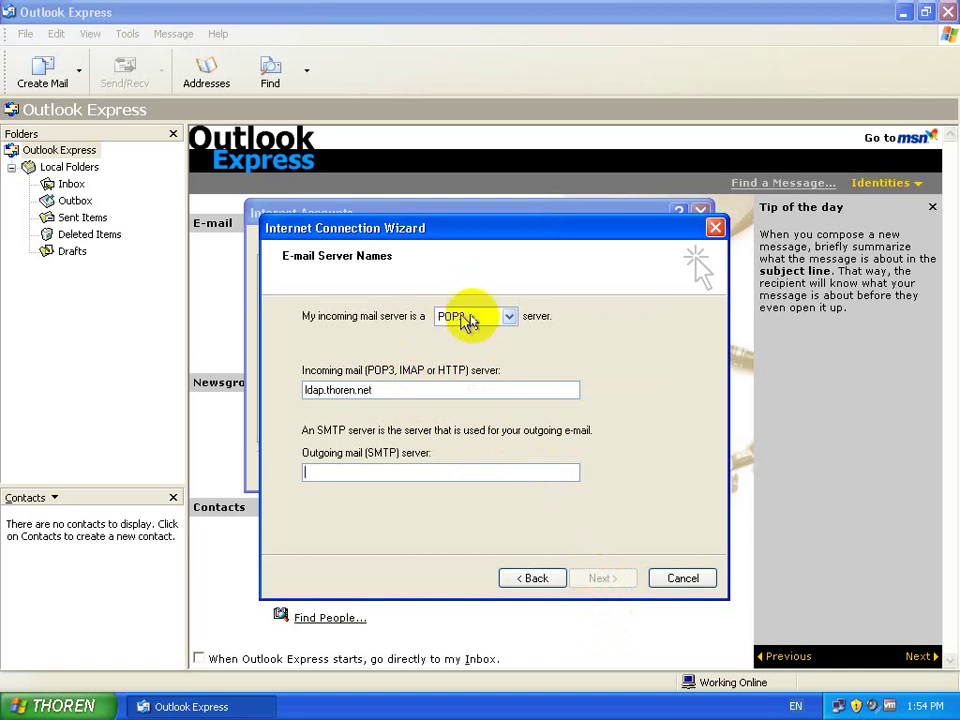
pyautogui.click(468, 319)
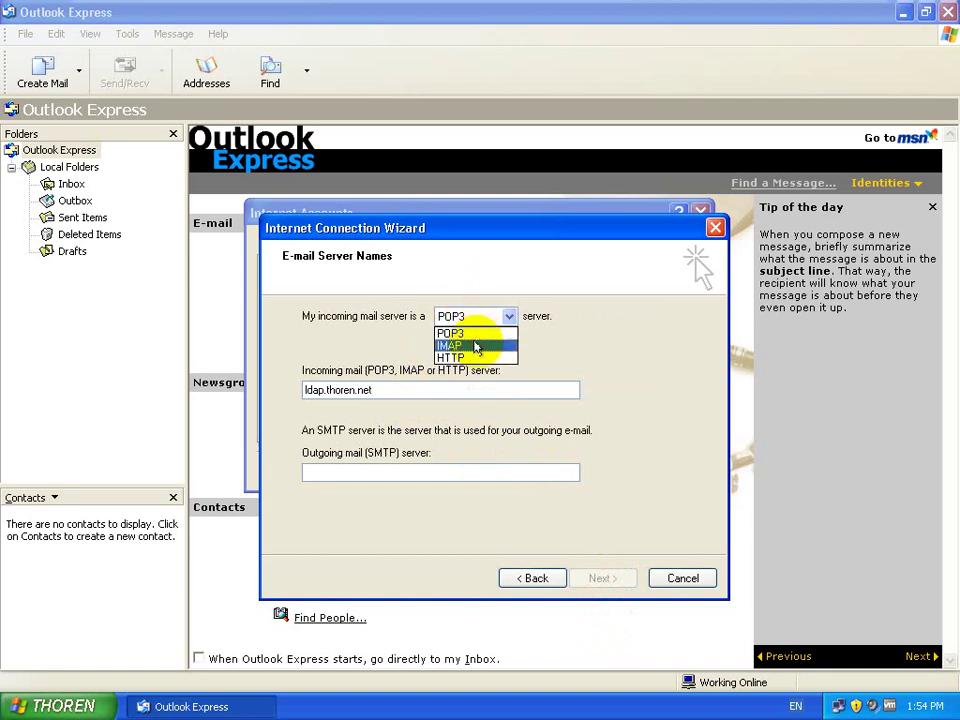
pyautogui.click(475, 346)
pyautogui.click(384, 472)
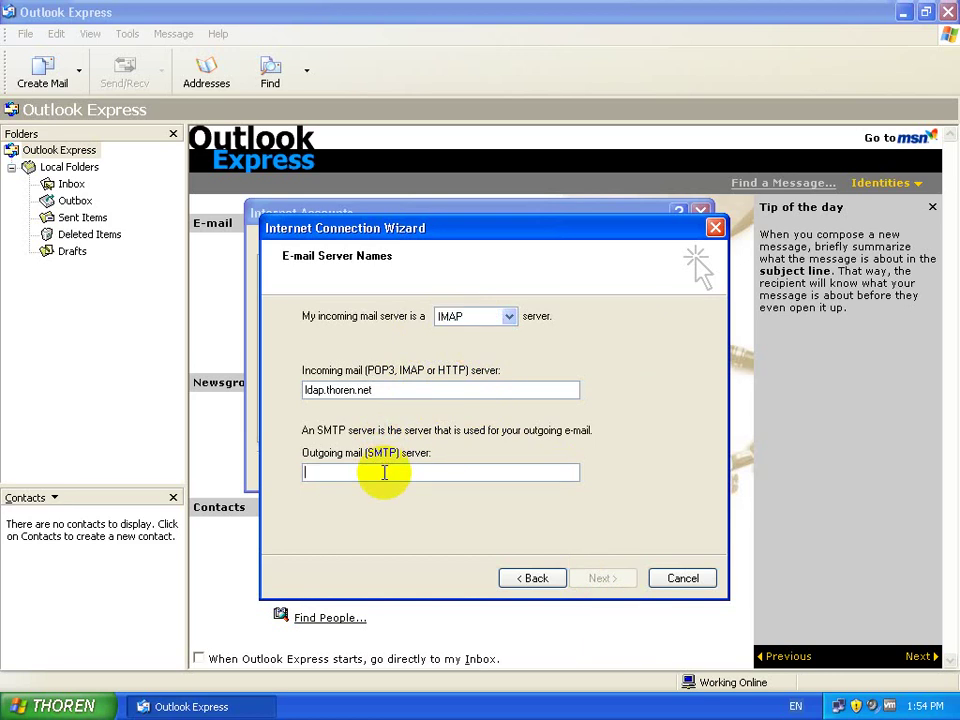
pyautogui.write('ldap.thoren.net')
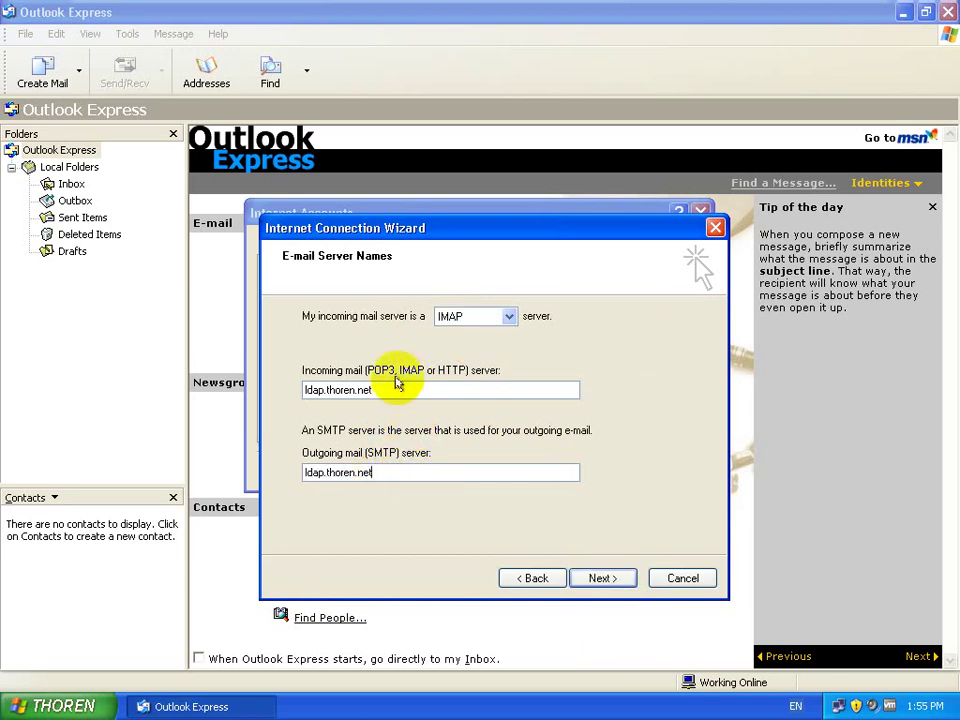
pyautogui.moveTo(374, 390); pyautogui.dragTo(288, 388)
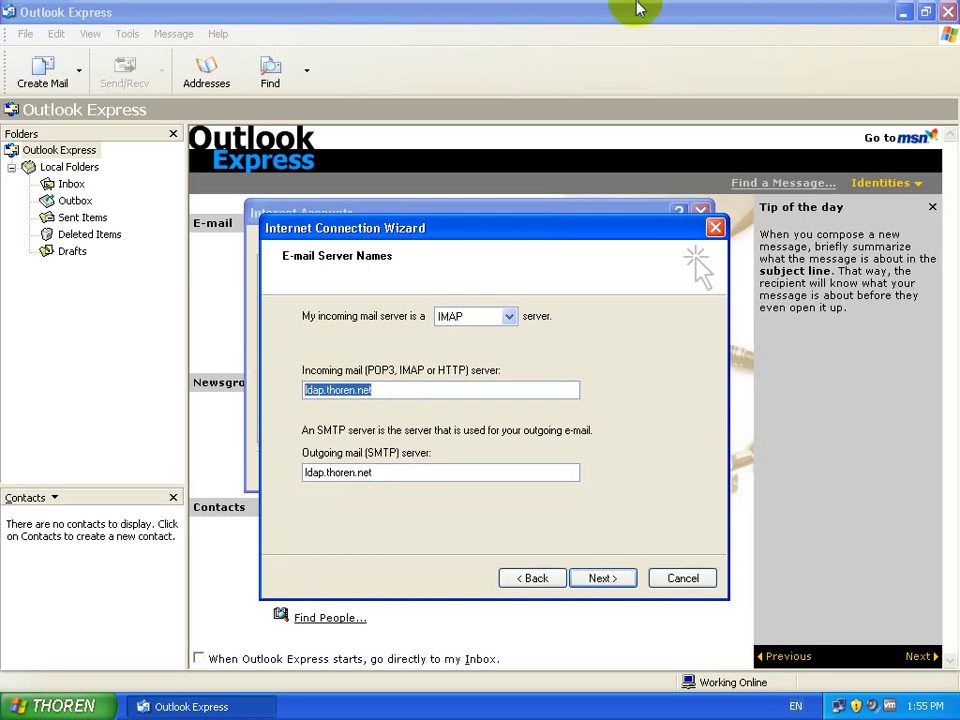
pyautogui.doubleClick(414, 470)
pyautogui.click(414, 470)
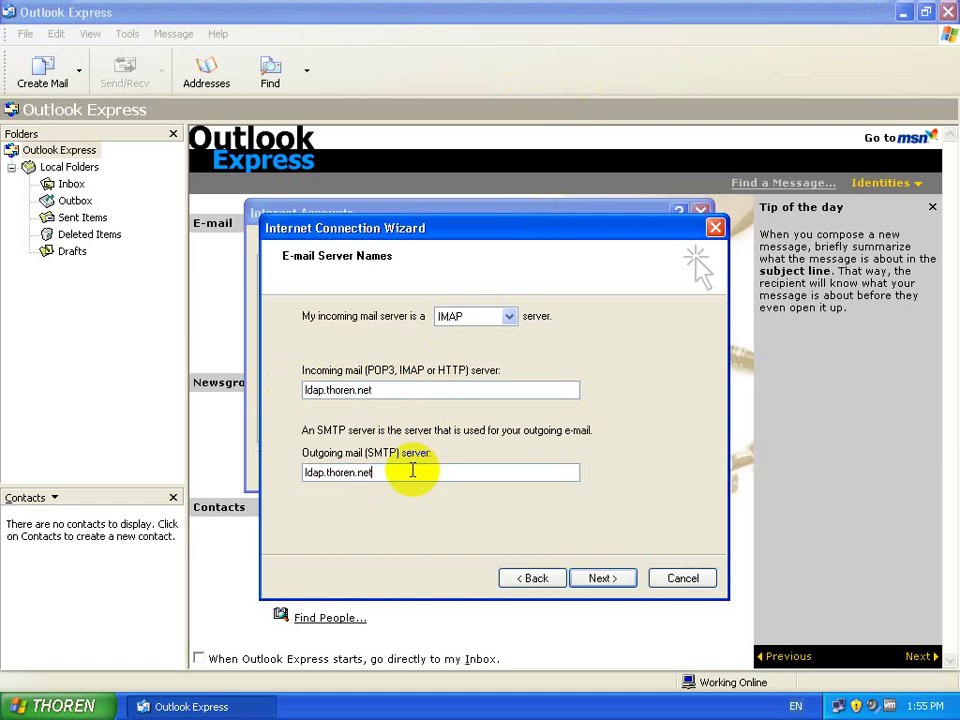
pyautogui.doubleClick(322, 474)
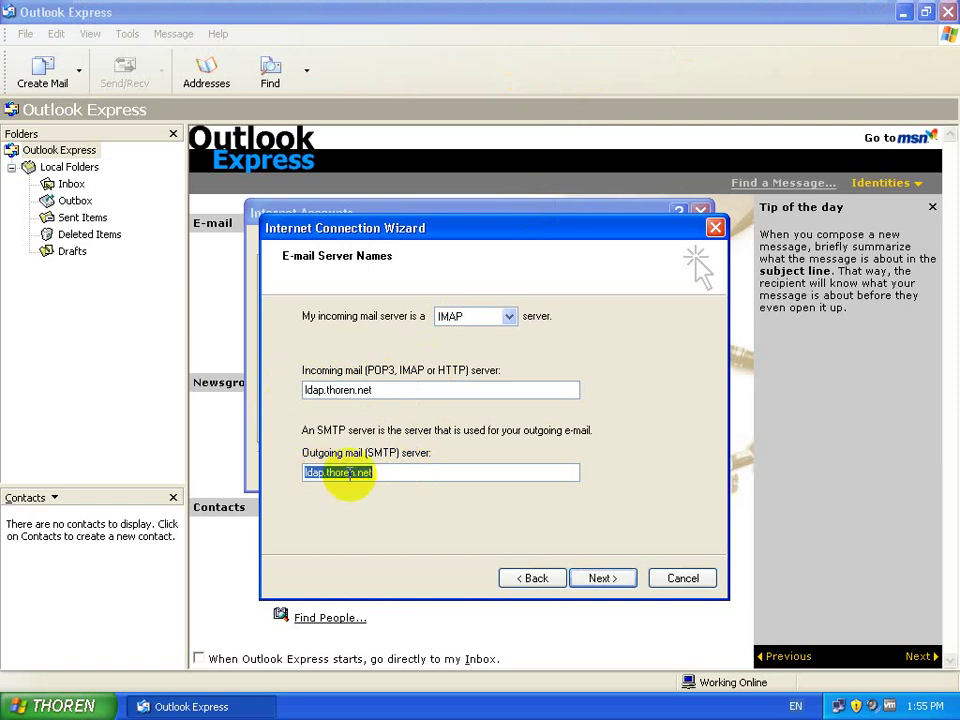
# Step: Open /etc/postfix/main.cf in vim and select the myhostname value ldap.thoren.net
pyautogui.moveTo(765, 6)
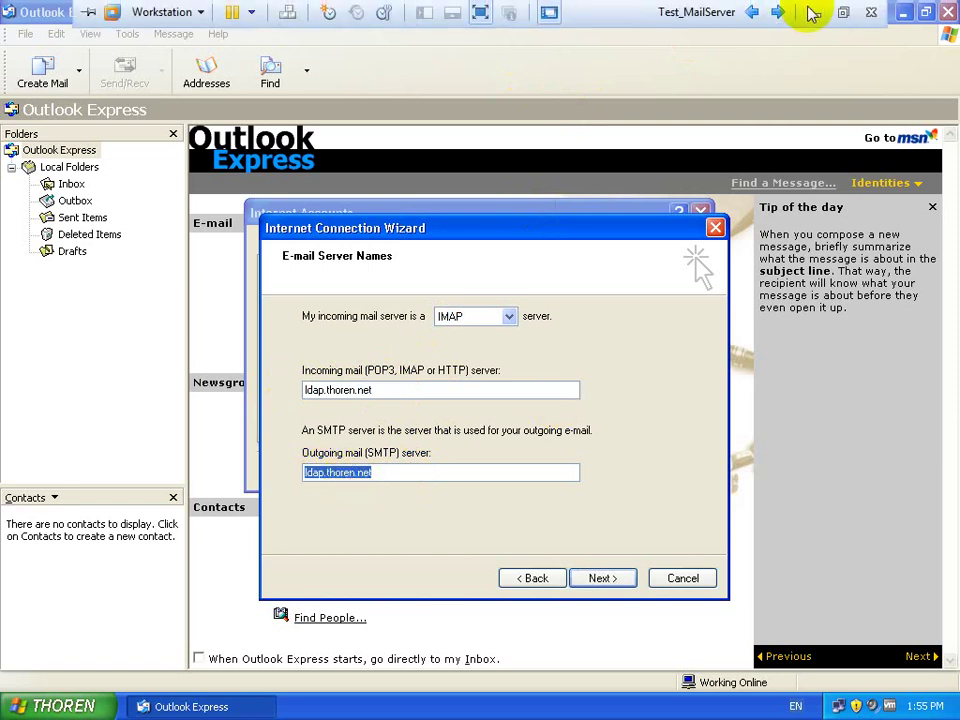
pyautogui.click(812, 11)
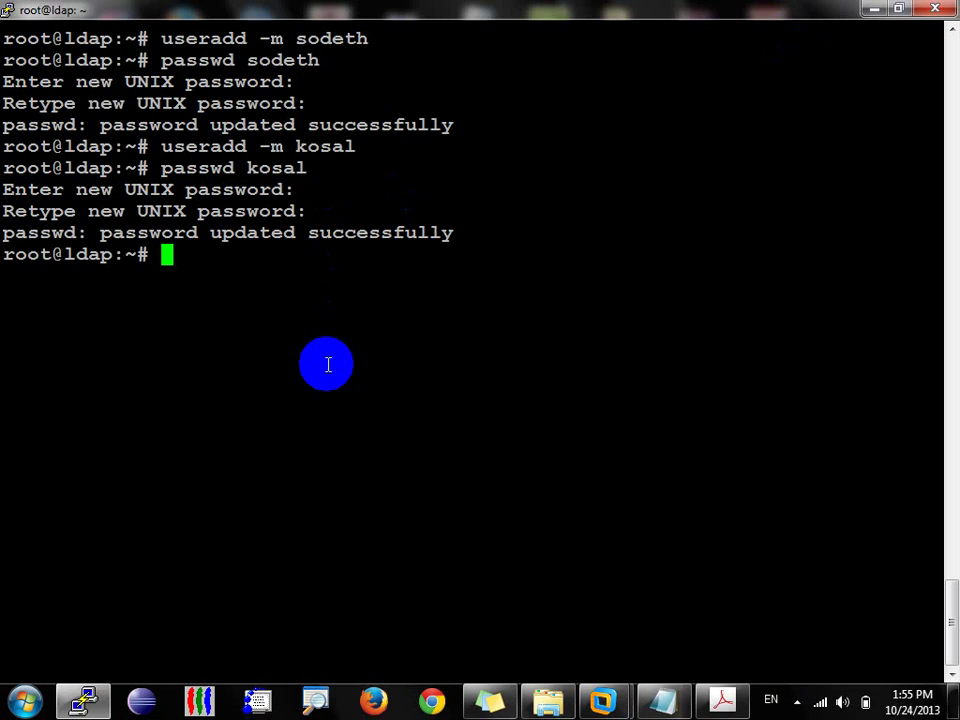
pyautogui.write('vim /etc/')
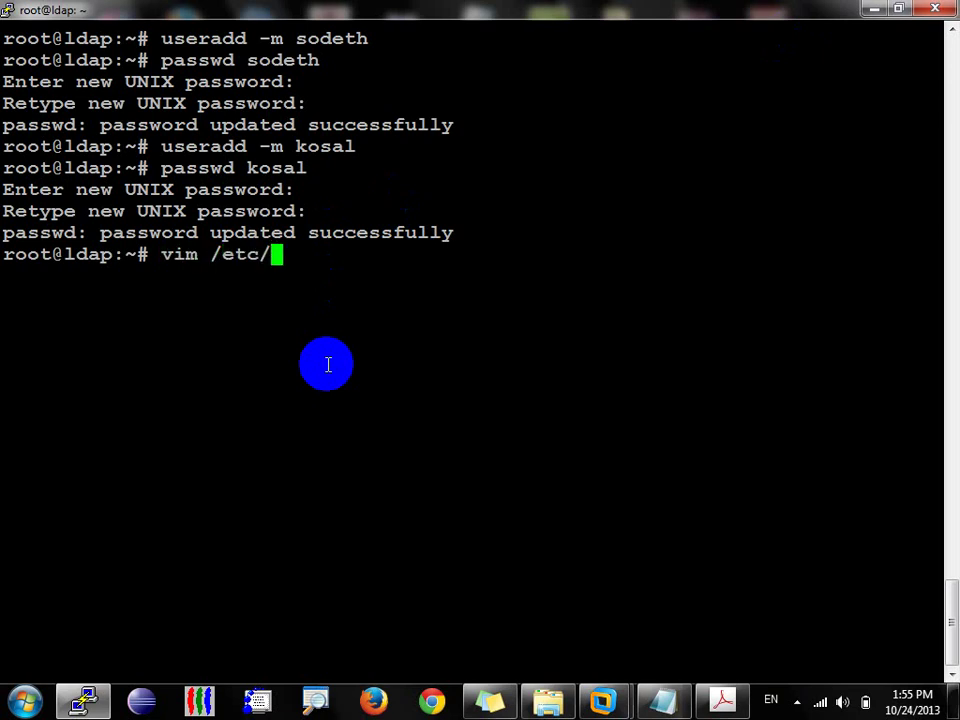
pyautogui.write('postfix/main.cf')
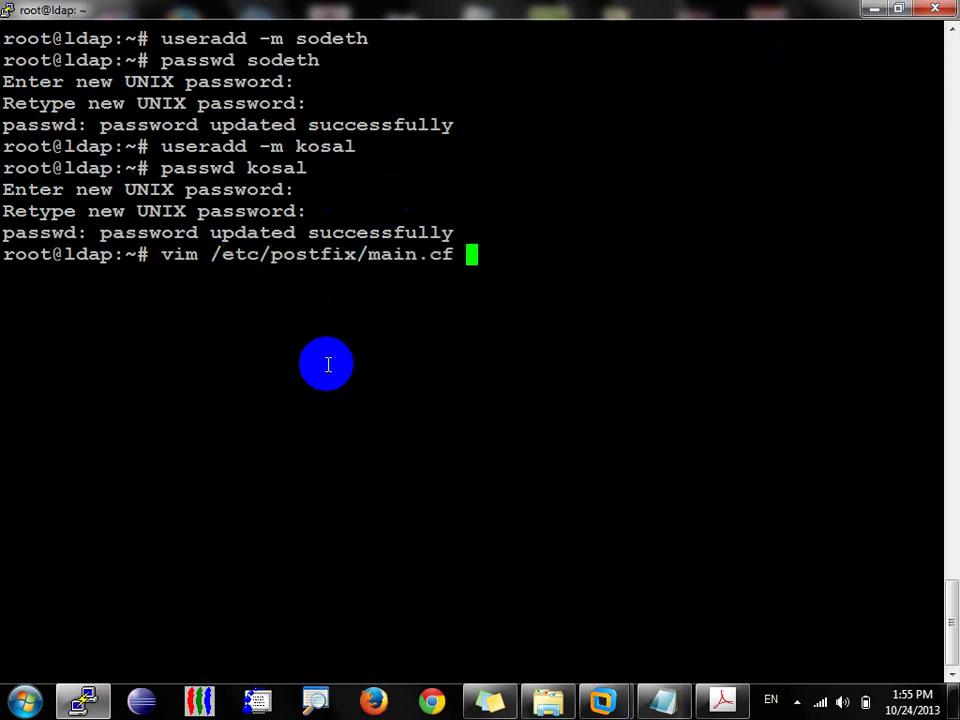
pyautogui.press('Return')
pyautogui.press('Down')
pyautogui.press('Down')
pyautogui.press('Down')
pyautogui.press('Down')
pyautogui.press('Down')
pyautogui.press('Down')
pyautogui.press('Down')
pyautogui.press('Down')
pyautogui.press('Down')
pyautogui.press('Down')
pyautogui.press('Down')
pyautogui.press('Down')
pyautogui.press('Down')
pyautogui.press('Down')
pyautogui.press('Down')
pyautogui.press('Down')
pyautogui.press('Down')
pyautogui.press('Down')
pyautogui.press('Down')
pyautogui.press('Down')
pyautogui.press('Down')
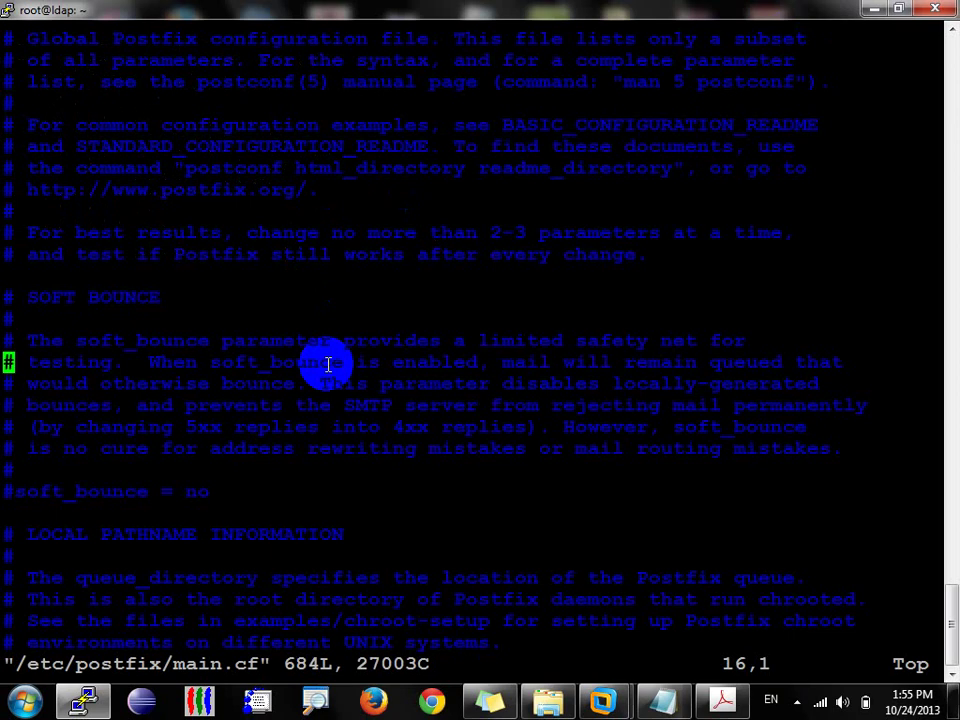
pyautogui.press('Down')
pyautogui.press('Down')
pyautogui.press('Down')
pyautogui.press('Down')
pyautogui.press('Down')
pyautogui.press('Down')
pyautogui.press('Down')
pyautogui.press('Down')
pyautogui.press('Down')
pyautogui.press('Down')
pyautogui.press('Down')
pyautogui.press('Down')
pyautogui.press('Down')
pyautogui.press('Down')
pyautogui.press('Down')
pyautogui.press('Down')
pyautogui.press('Down')
pyautogui.press('Down')
pyautogui.press('Down')
pyautogui.press('Down')
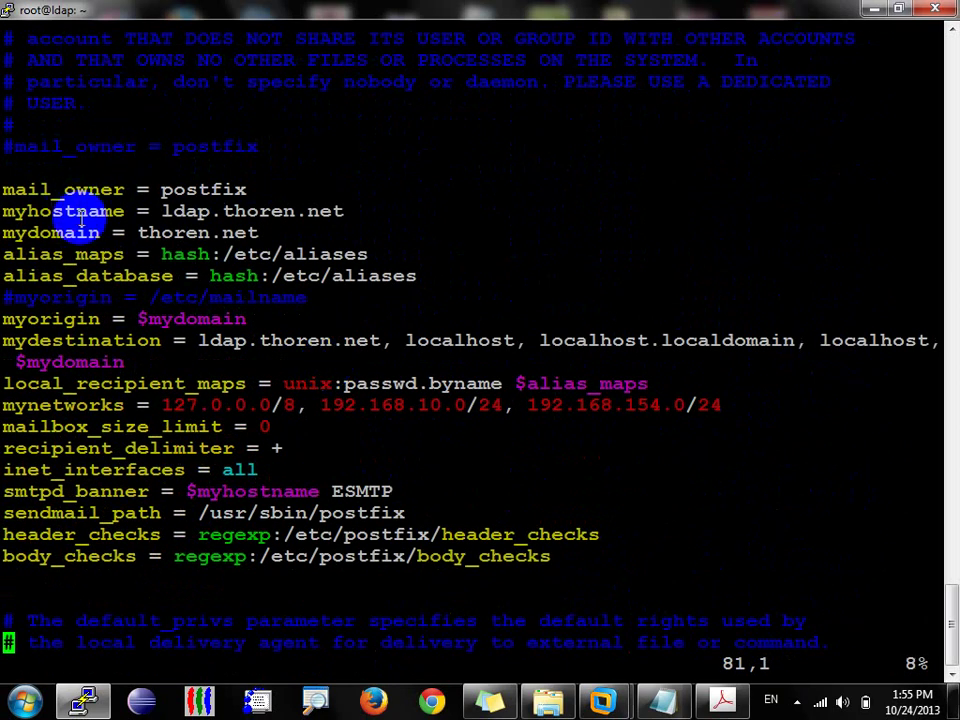
pyautogui.tripleClick(75, 215)
pyautogui.doubleClick(203, 211)
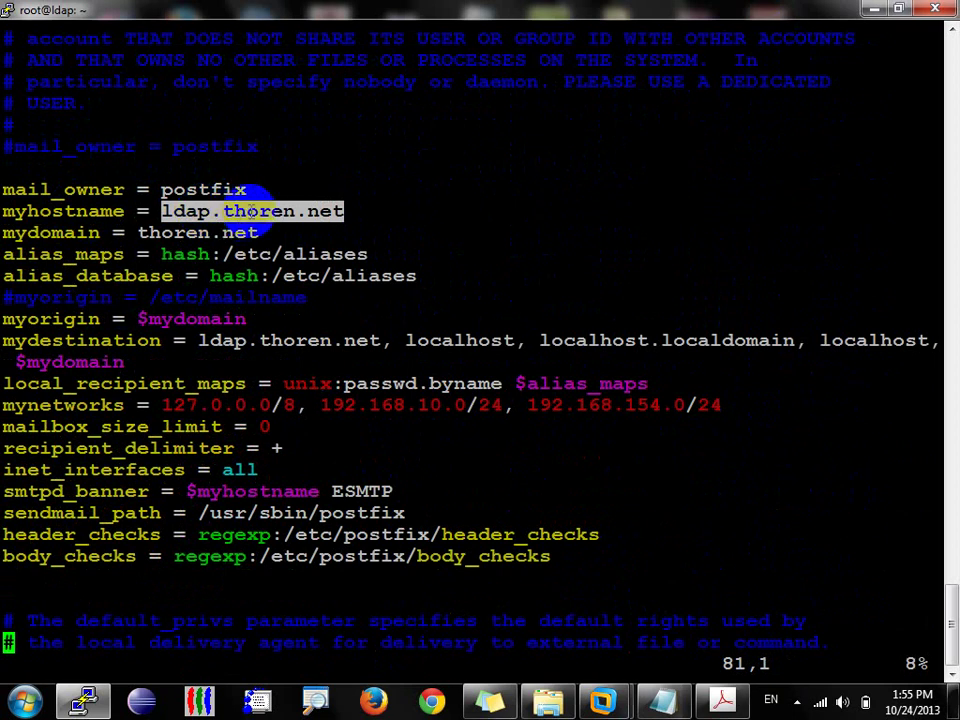
# Step: Minimize PuTTY and return to the Test_MailServer virtual machine
pyautogui.click(874, 8)
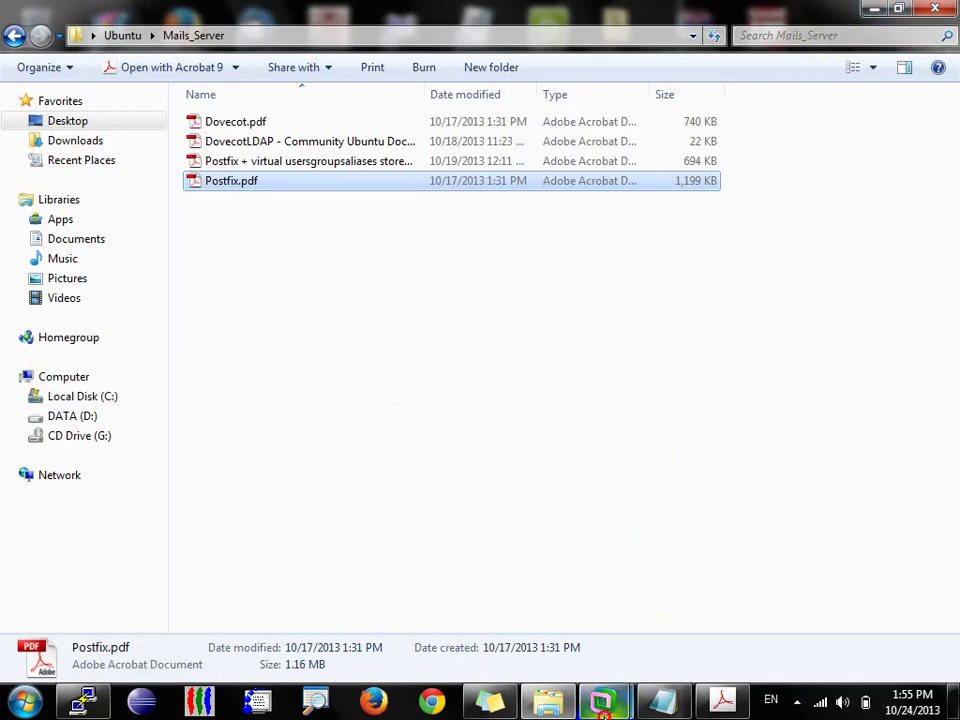
pyautogui.click(603, 700)
pyautogui.click(706, 590)
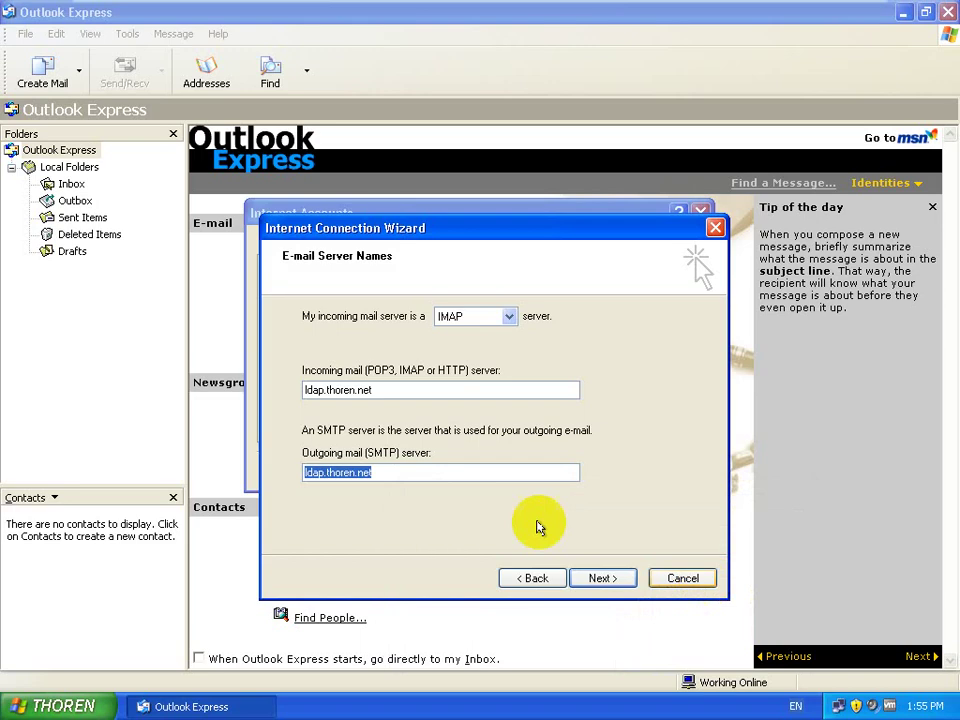
# Step: Enter the account password, finish the wizard, and close the Internet Accounts list
pyautogui.click(402, 472)
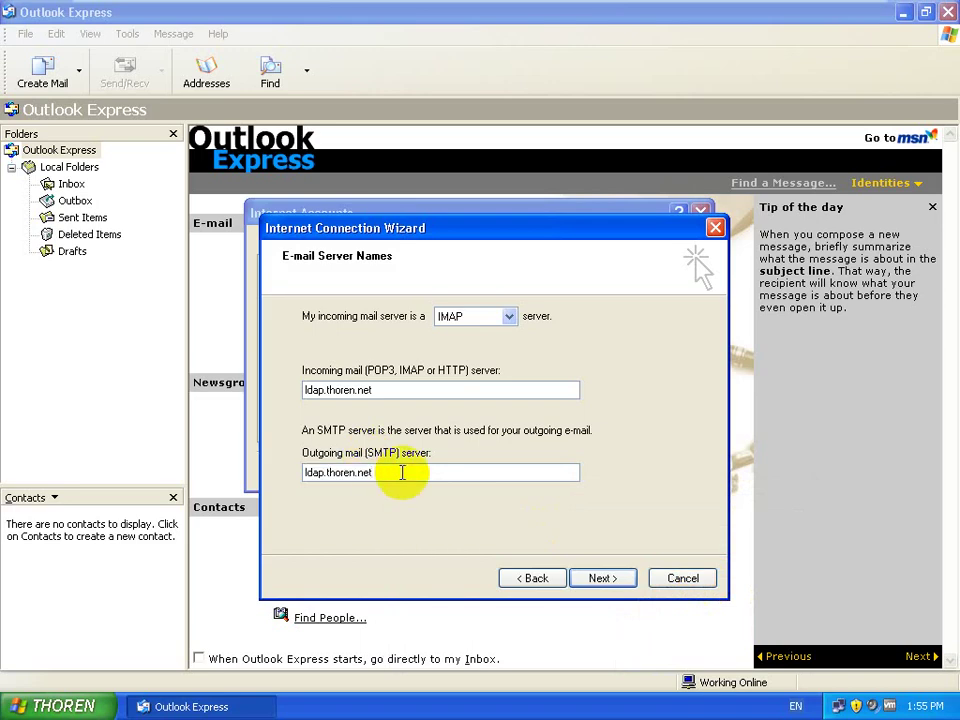
pyautogui.doubleClick(402, 472)
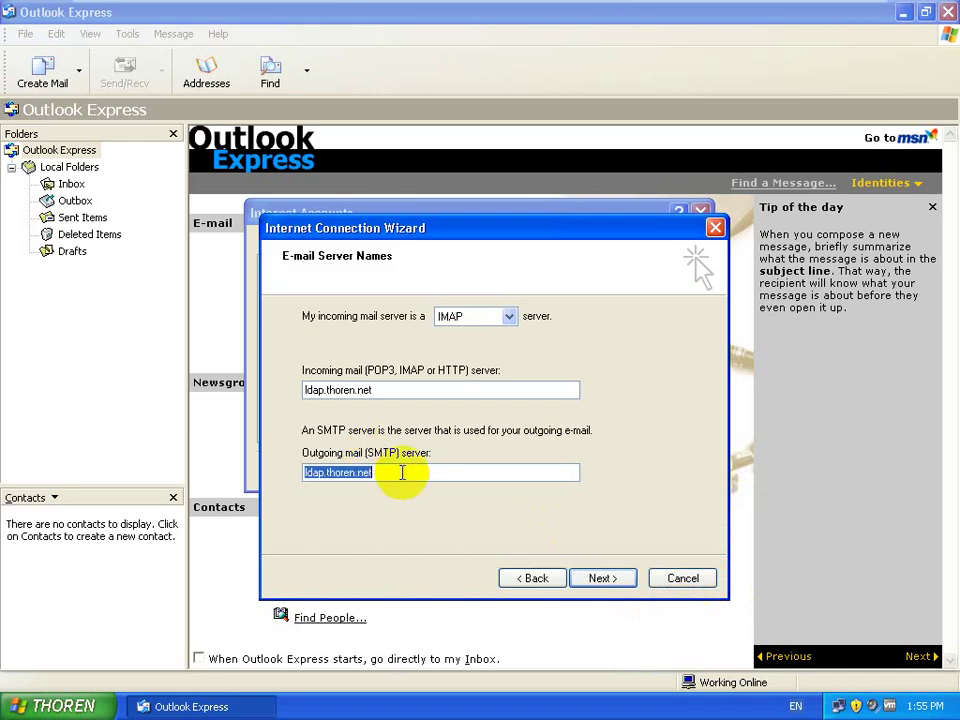
pyautogui.click(402, 472)
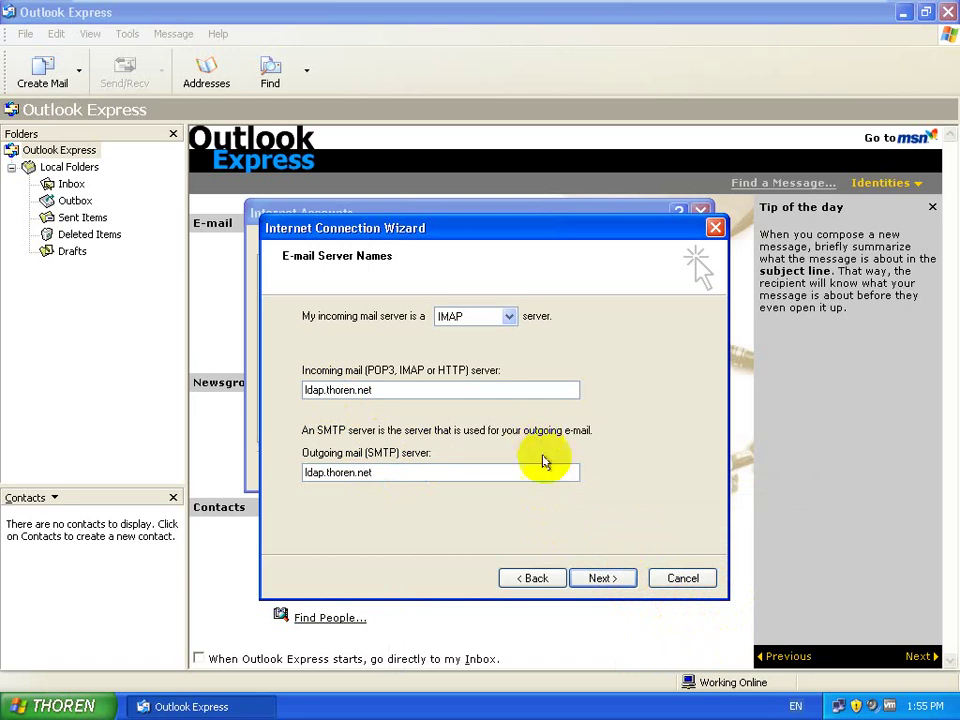
pyautogui.click(602, 578)
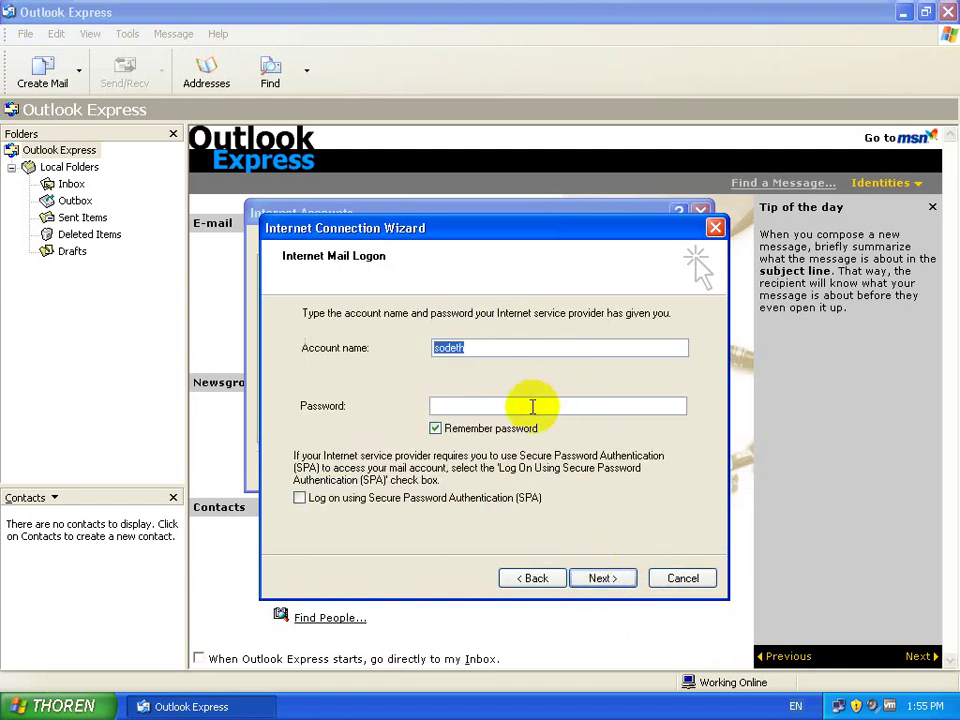
pyautogui.click(532, 406)
pyautogui.write('•••')
pyautogui.click(601, 587)
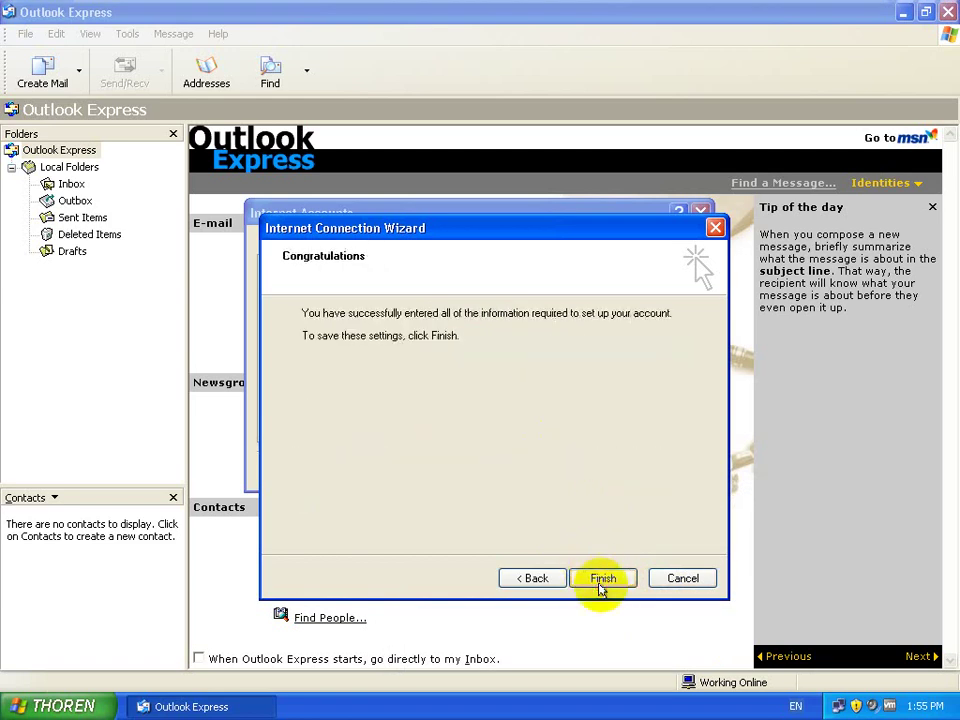
pyautogui.click(613, 579)
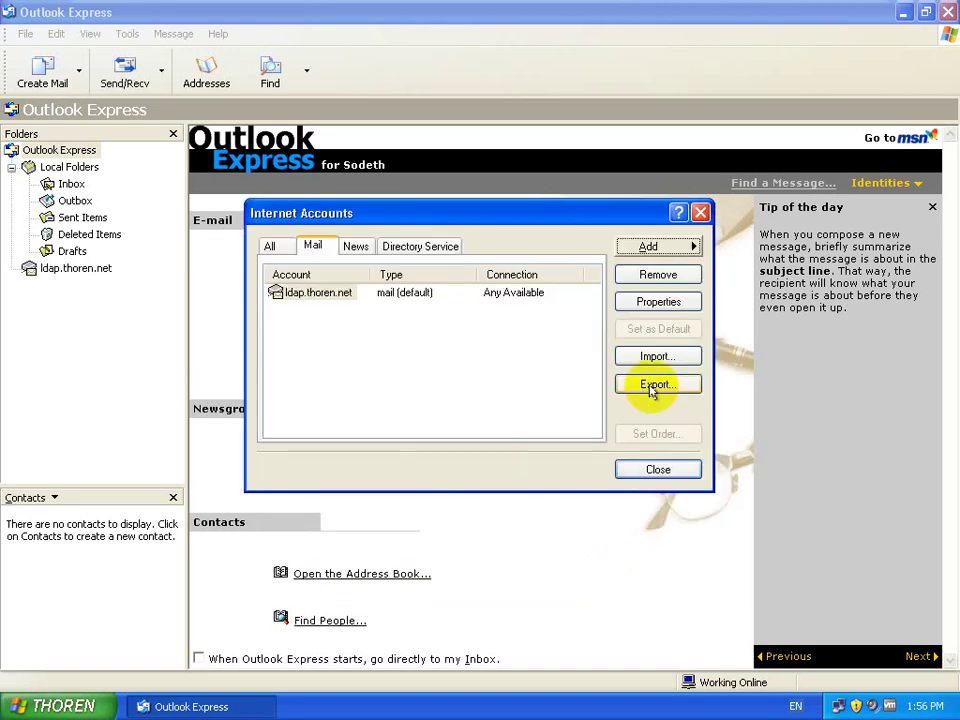
pyautogui.click(658, 471)
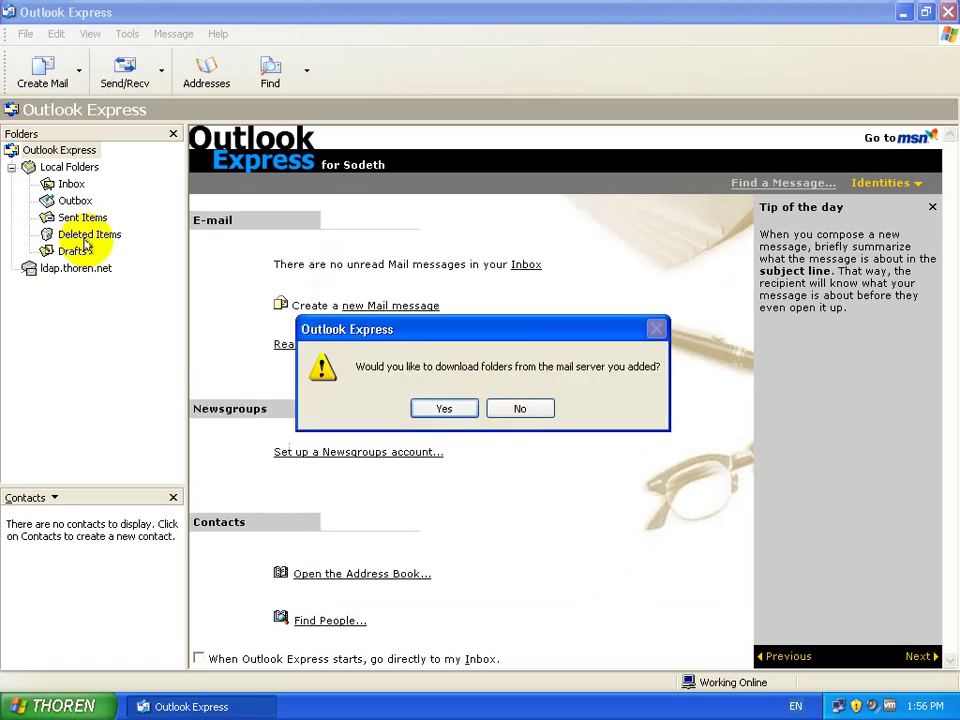
# Step: Download the server folders, open the ldap.thoren.net Inbox, check for mail, then minimize the VM
pyautogui.click(457, 405)
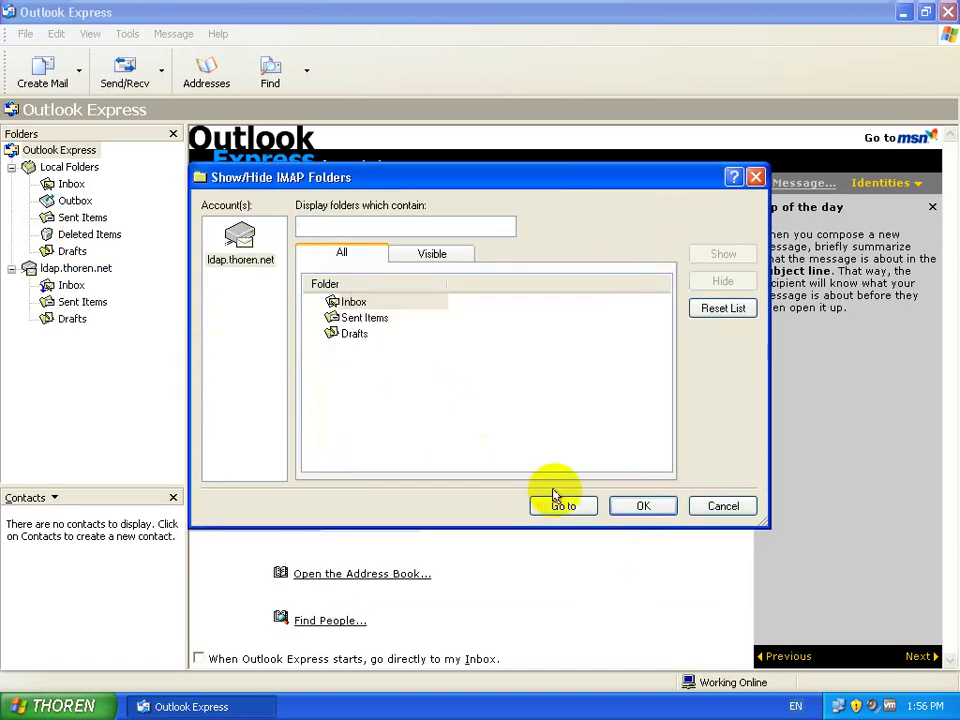
pyautogui.click(641, 507)
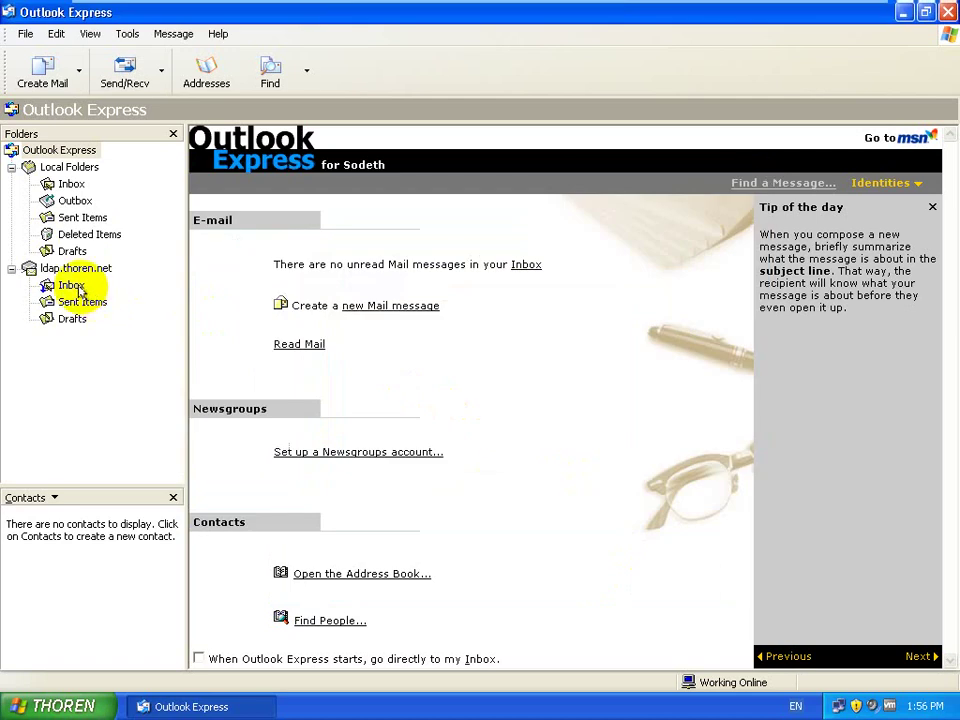
pyautogui.click(72, 285)
pyautogui.click(489, 73)
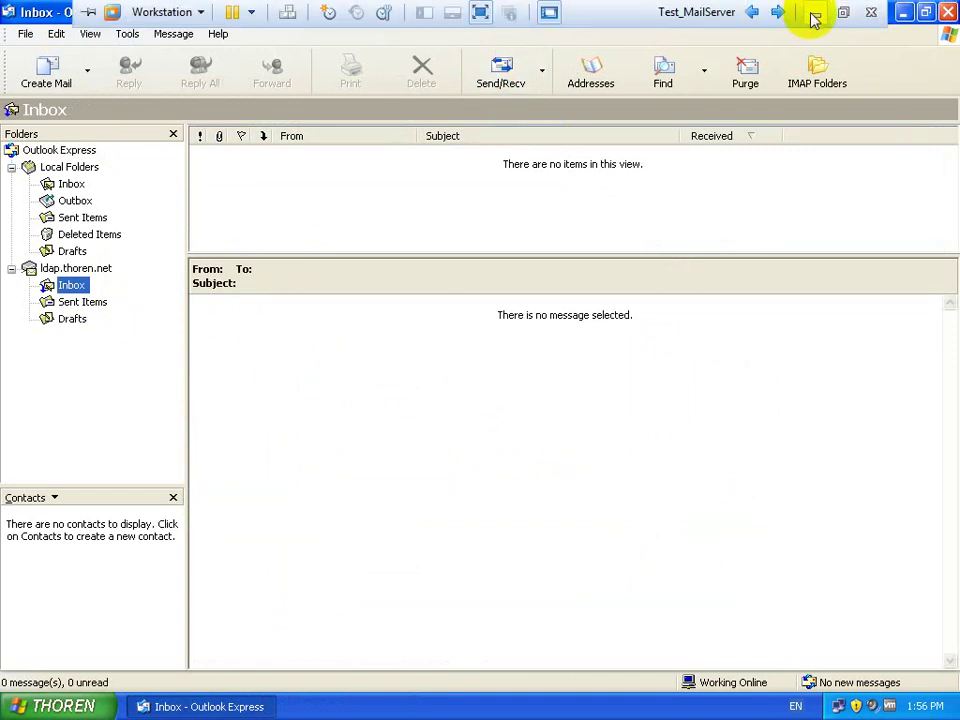
pyautogui.click(810, 12)
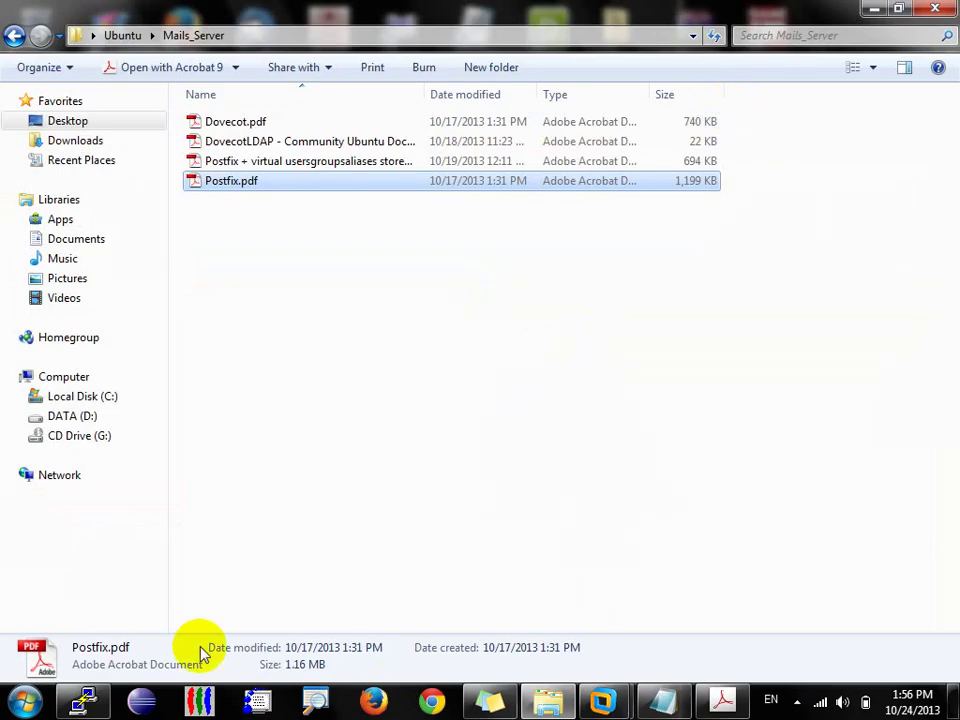
# Step: Quit vim without saving, clear the screen, and type mail addressed to the recipient's thoren.net address
pyautogui.click(82, 698)
pyautogui.click(570, 257)
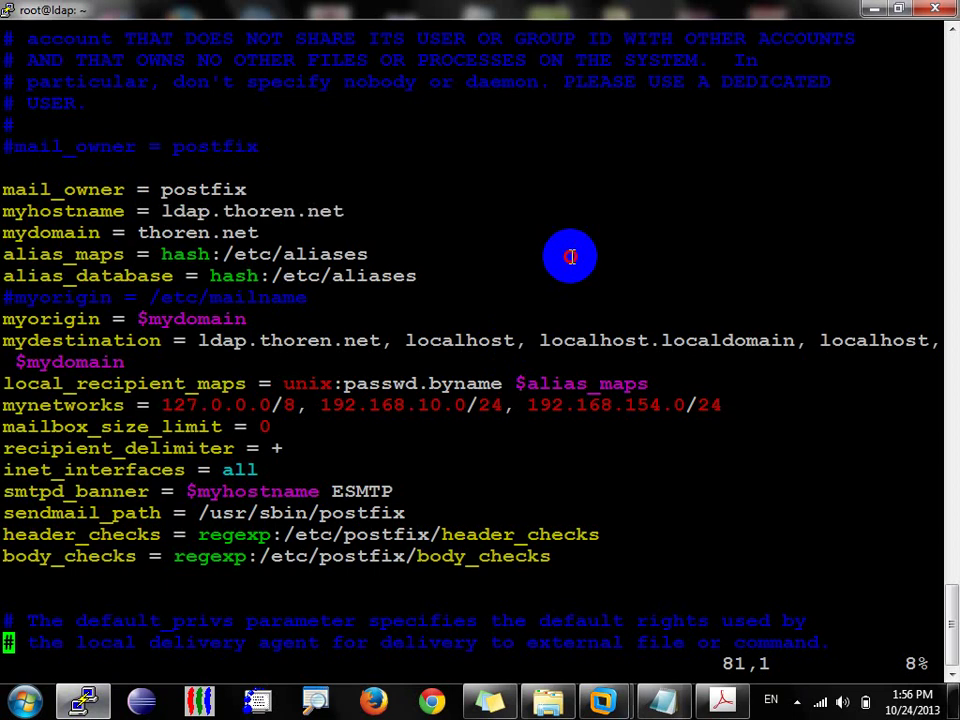
pyautogui.write(':q!')
pyautogui.press('Return')
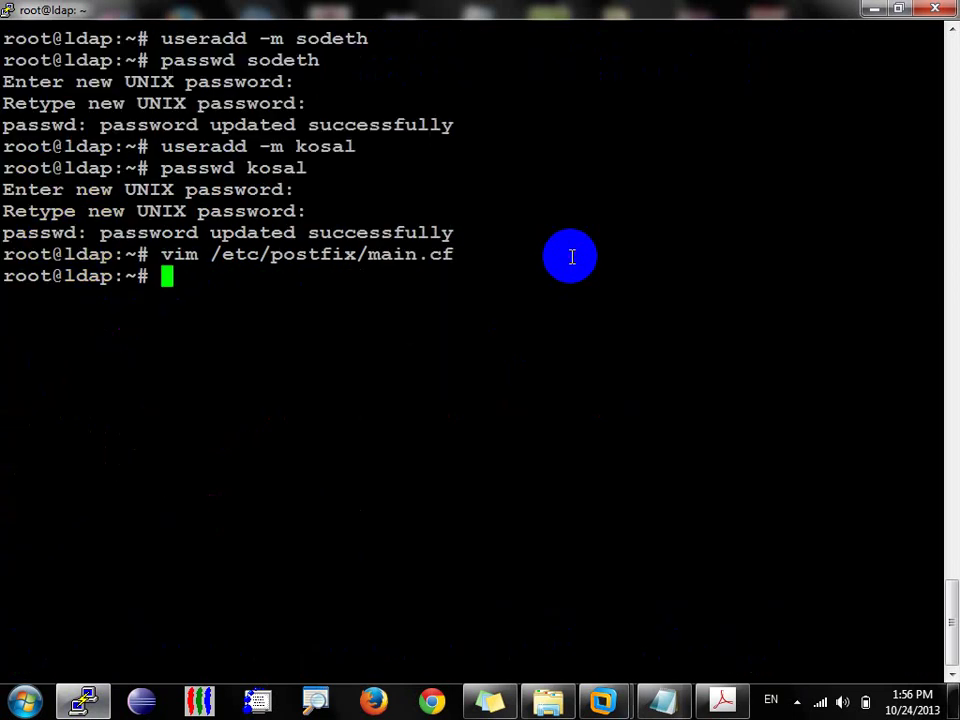
pyautogui.hotkey('ctrl', 'l')
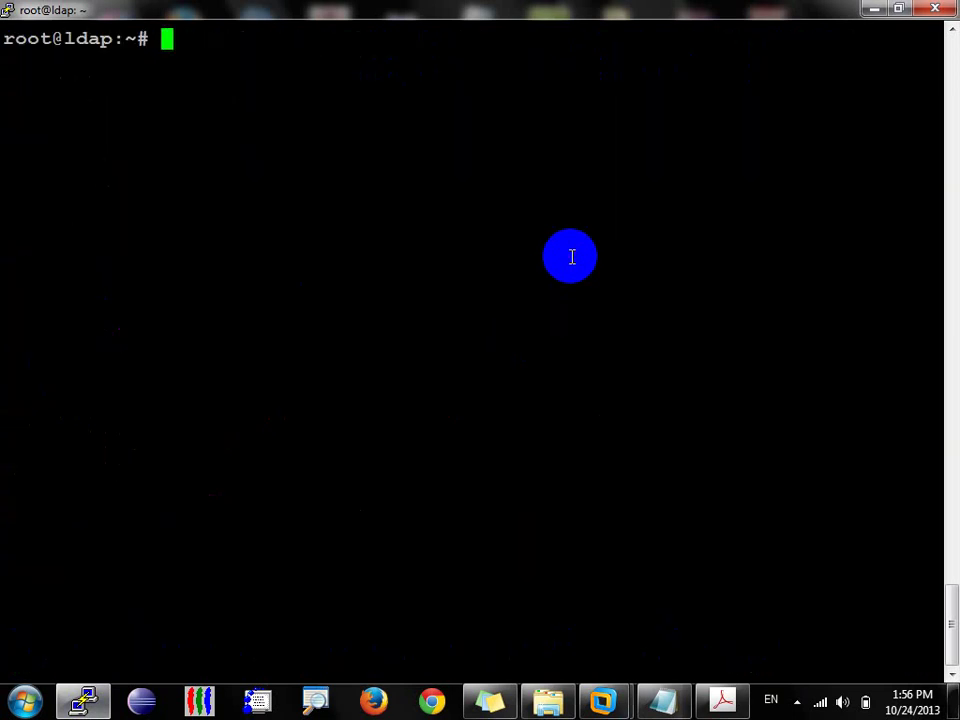
pyautogui.write('mail')
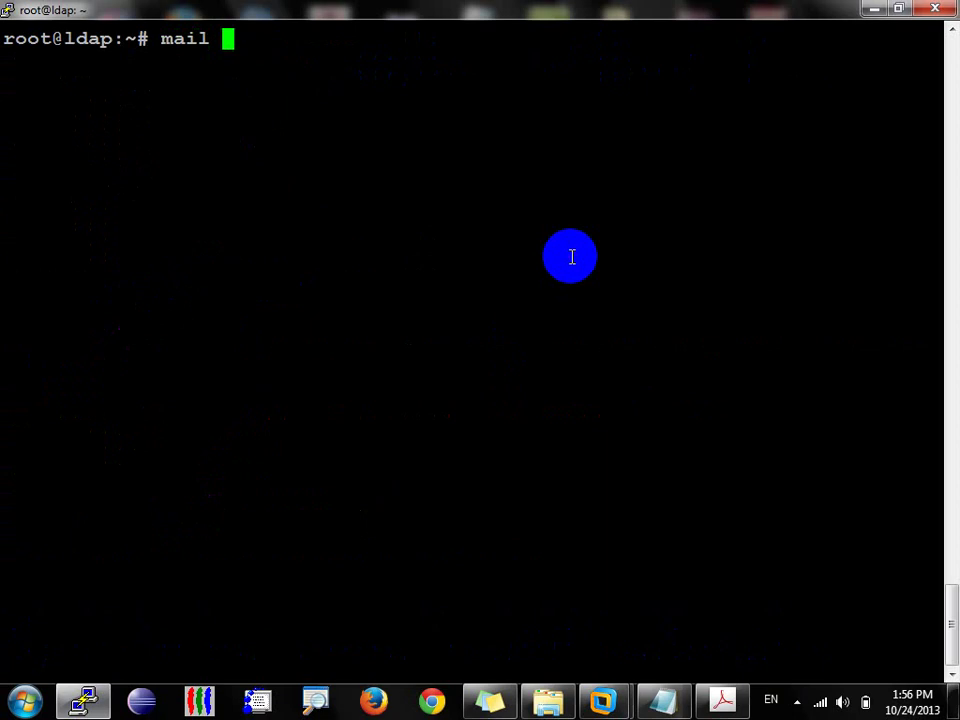
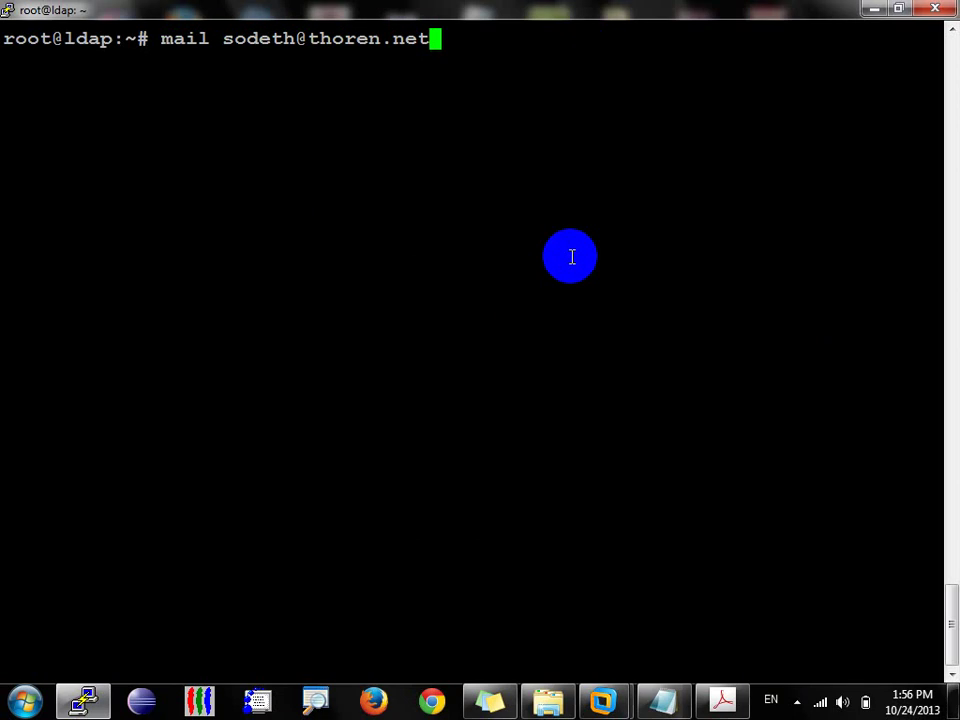
# Step: Put the second user's thoren.net address in Cc and set subject TestingMailServer
pyautogui.press('Return')
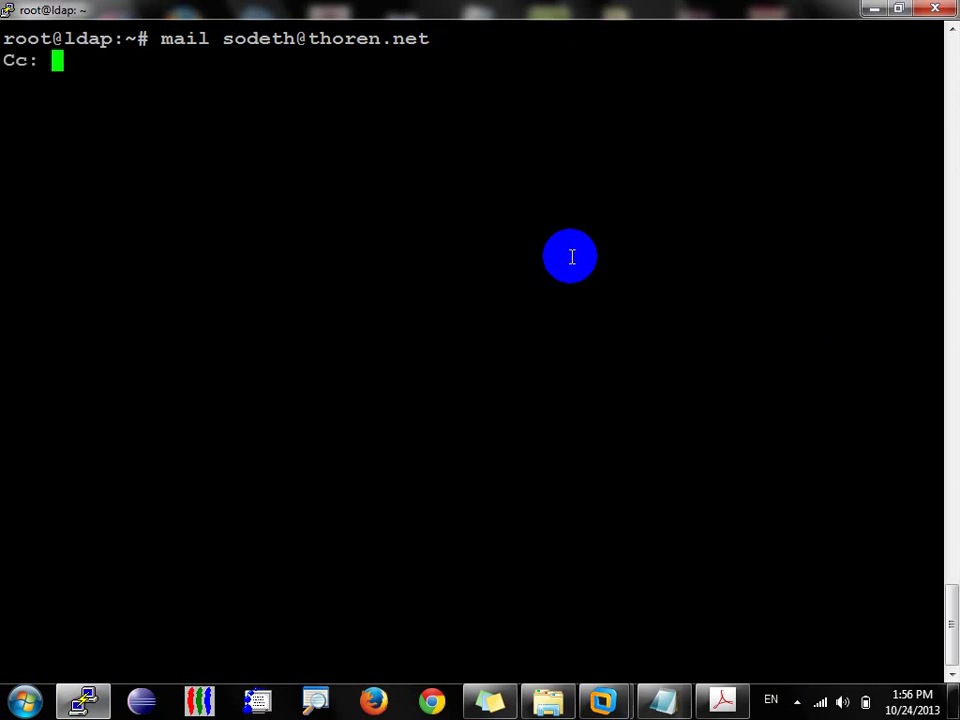
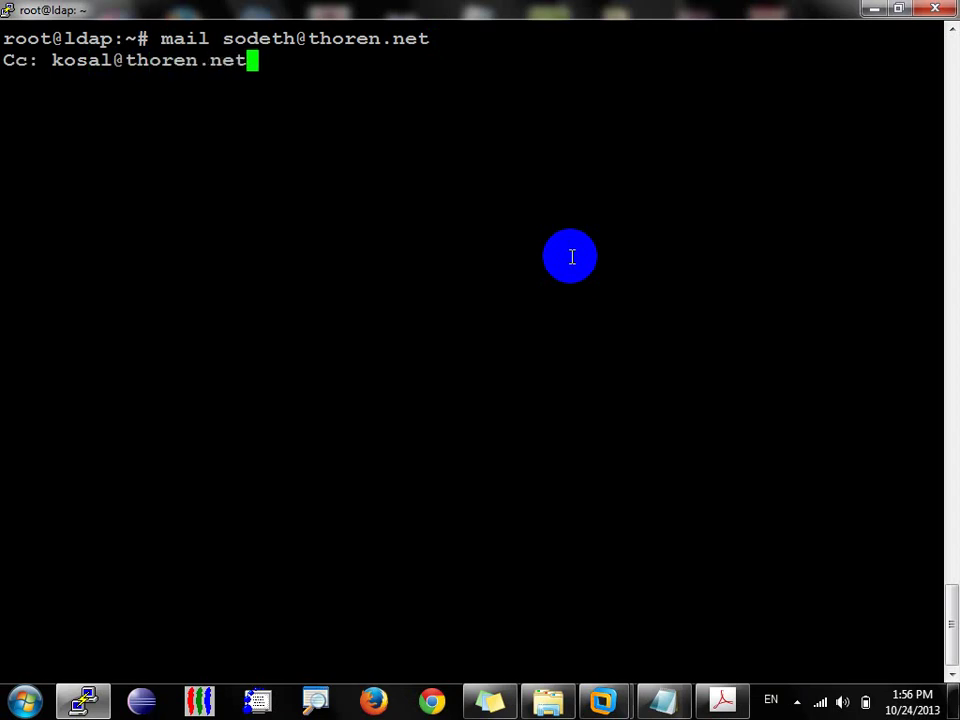
pyautogui.click(898, 8)
pyautogui.moveTo(707, 66); pyautogui.dragTo(770, 60)
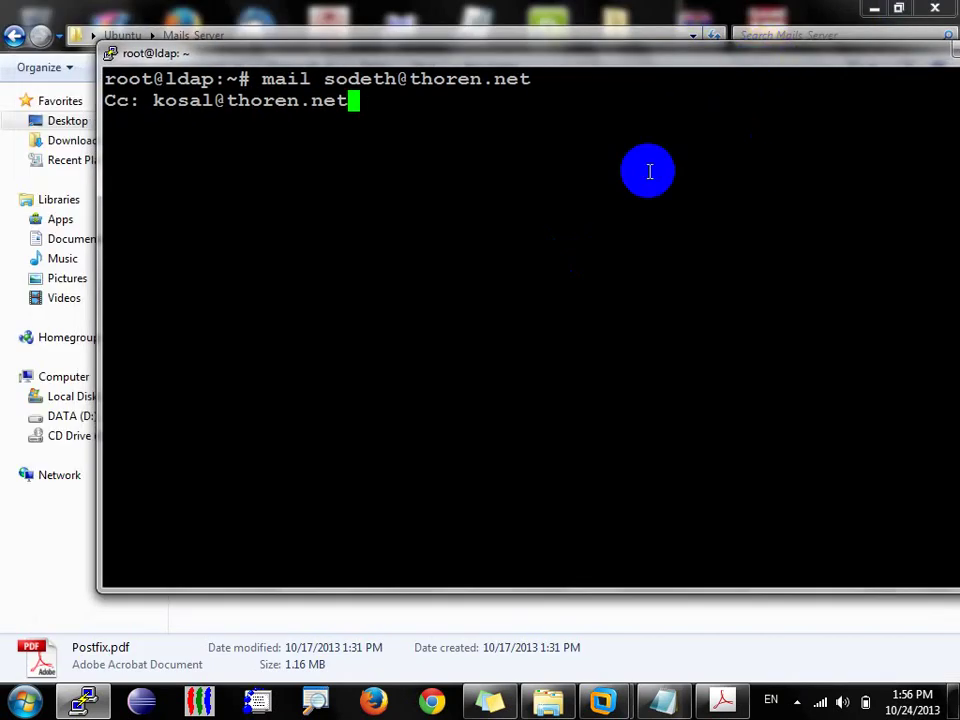
pyautogui.press('Return')
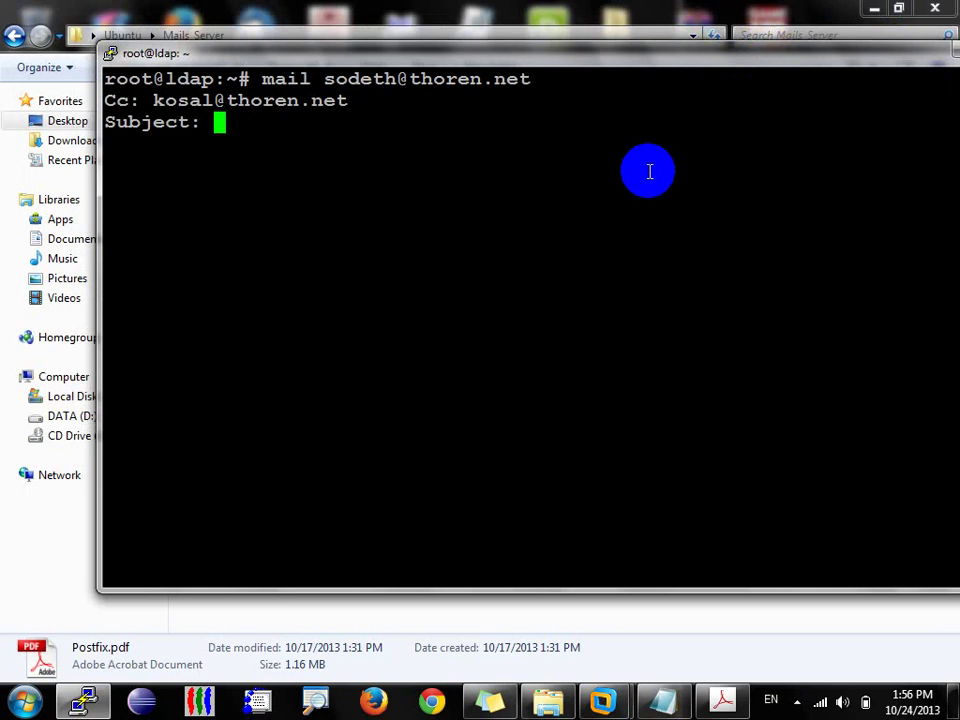
pyautogui.write('Testing')
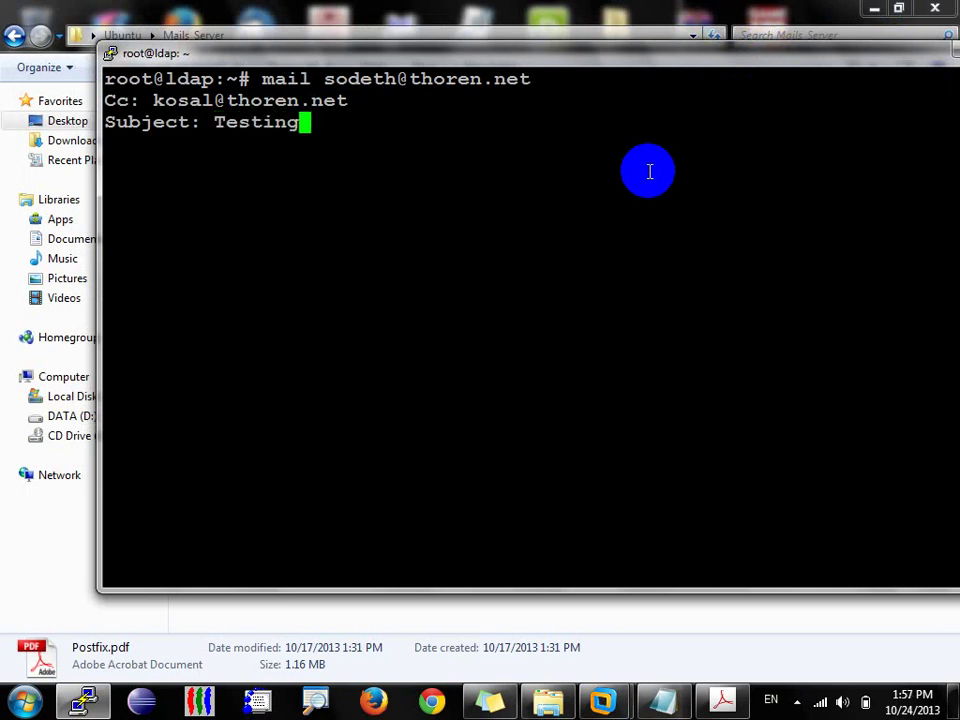
pyautogui.write('Mail')
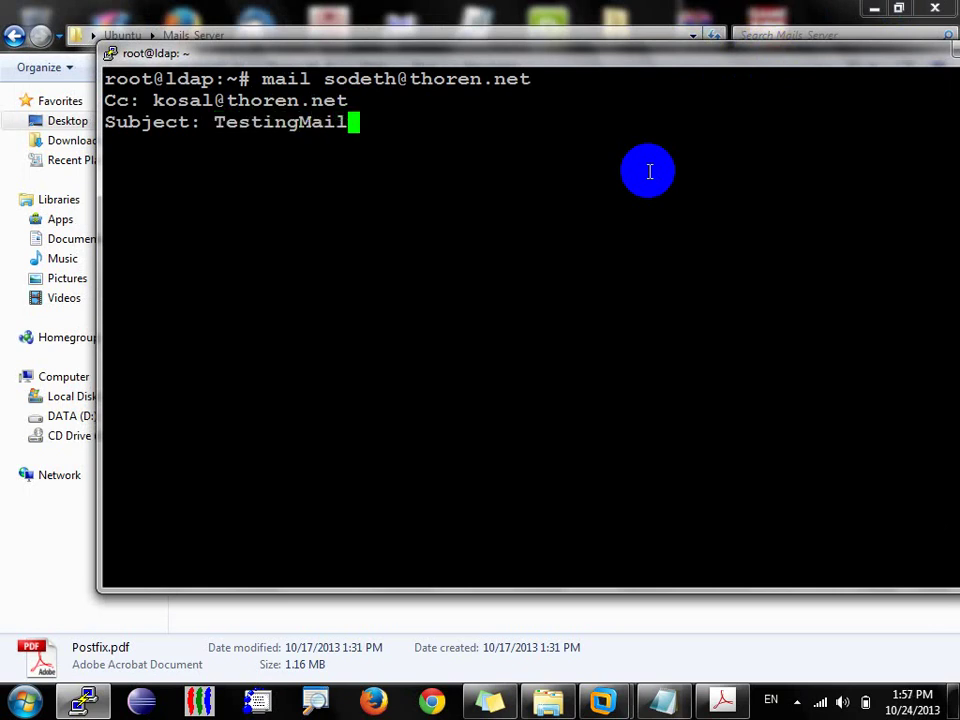
pyautogui.write('Server')
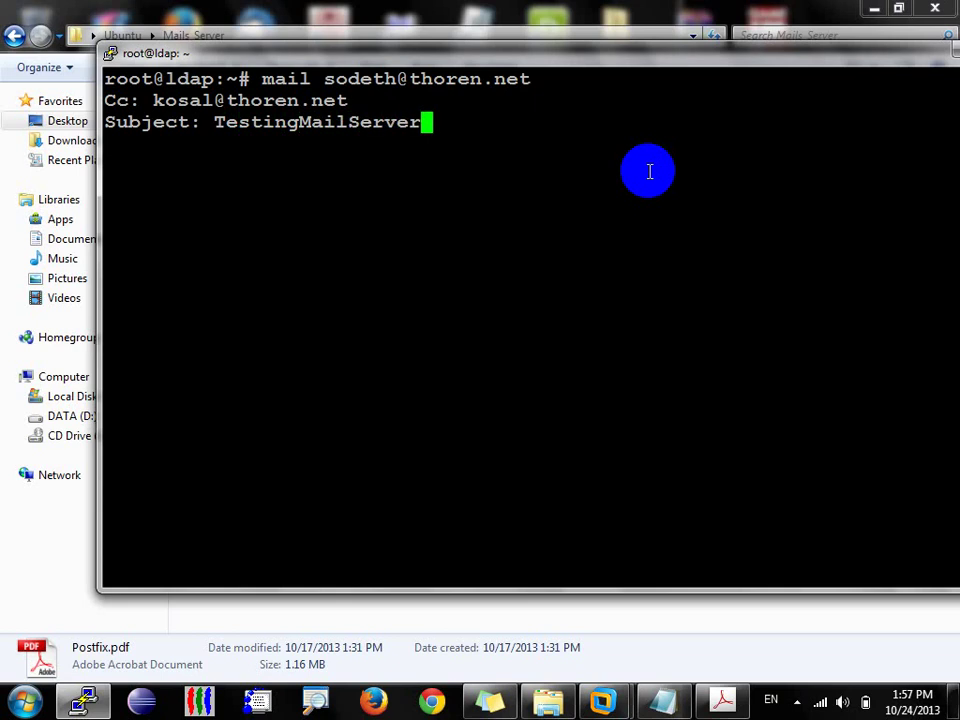
pyautogui.press('Return')
# Step: Write a greeting plus 'How are you?Where are you now?' as the body and send with Ctrl+D
pyautogui.write('H')
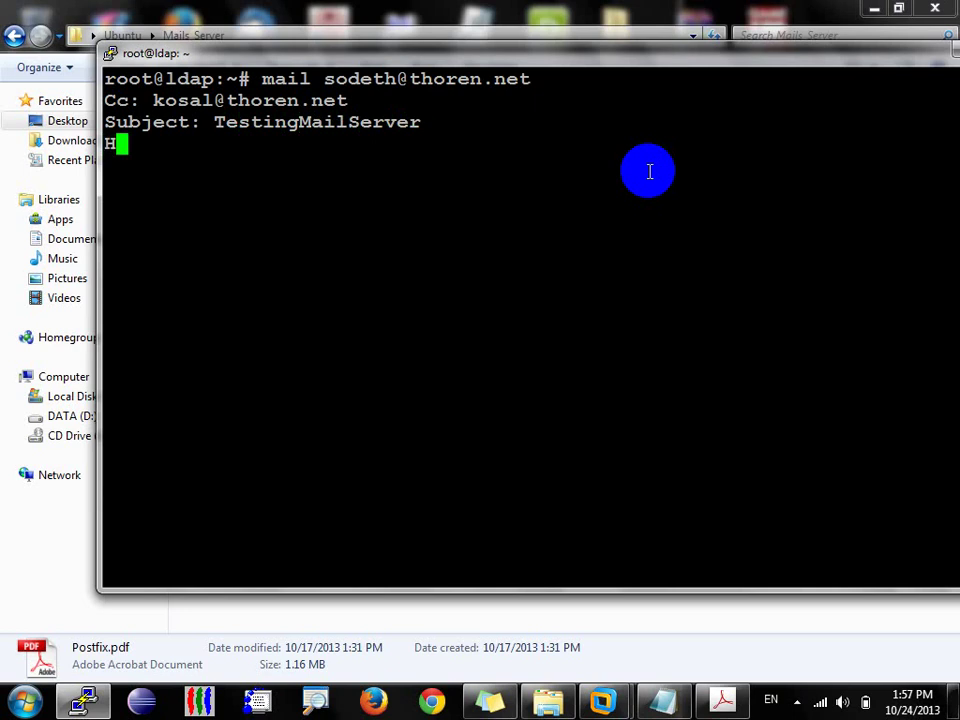
pyautogui.write('i So')
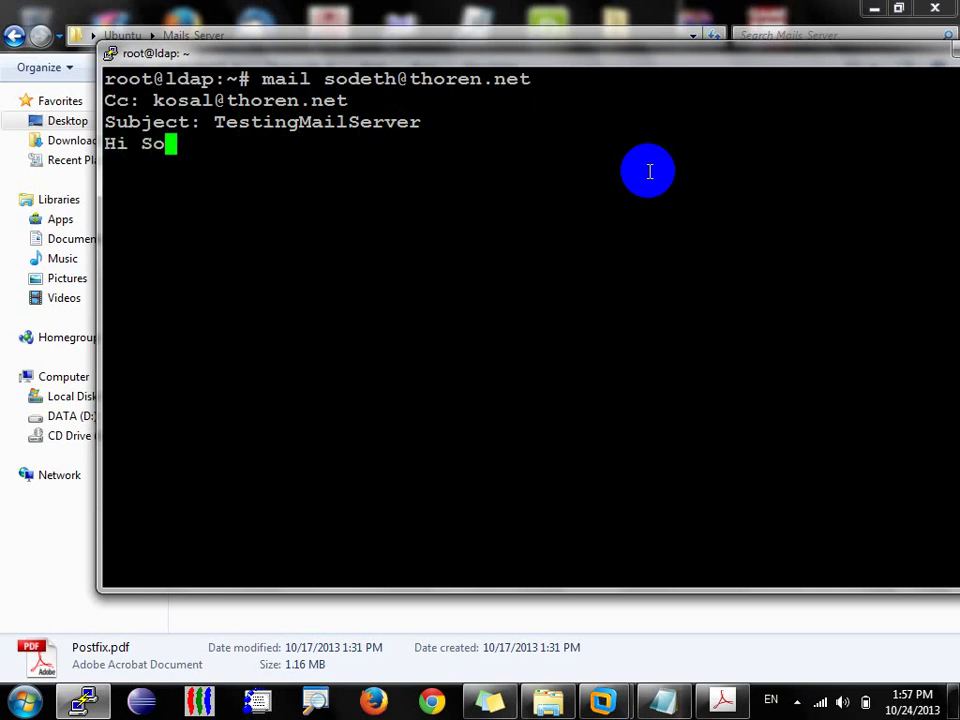
pyautogui.write('deth,')
pyautogui.press('Return')
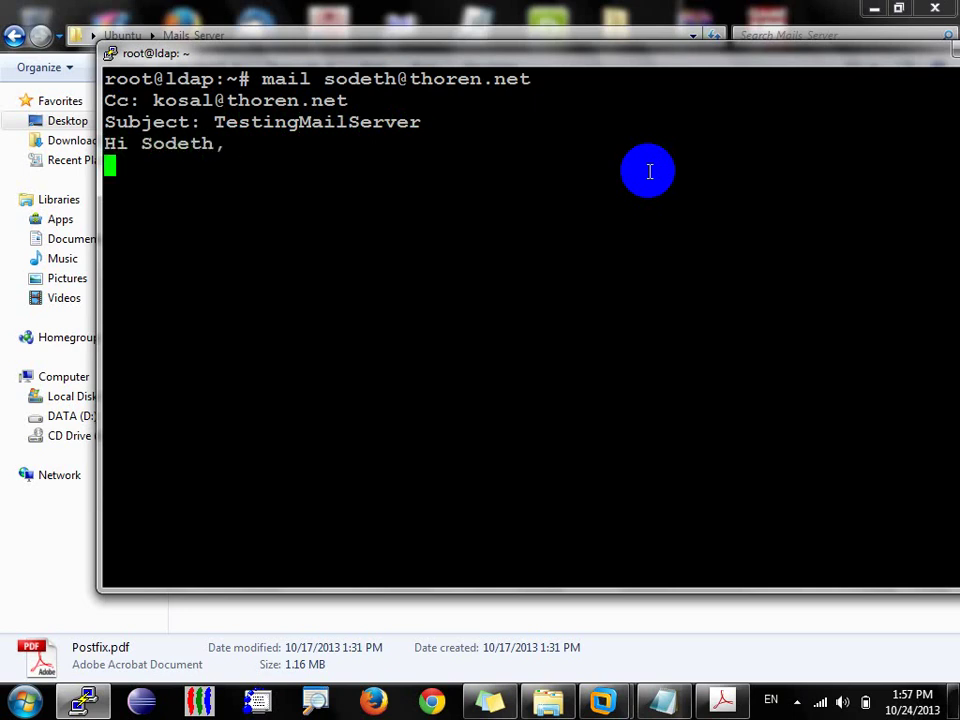
pyautogui.write('How are')
pyautogui.press('BackSpace')
pyautogui.press('BackSpace')
pyautogui.press('BackSpace')
pyautogui.press('BackSpace')
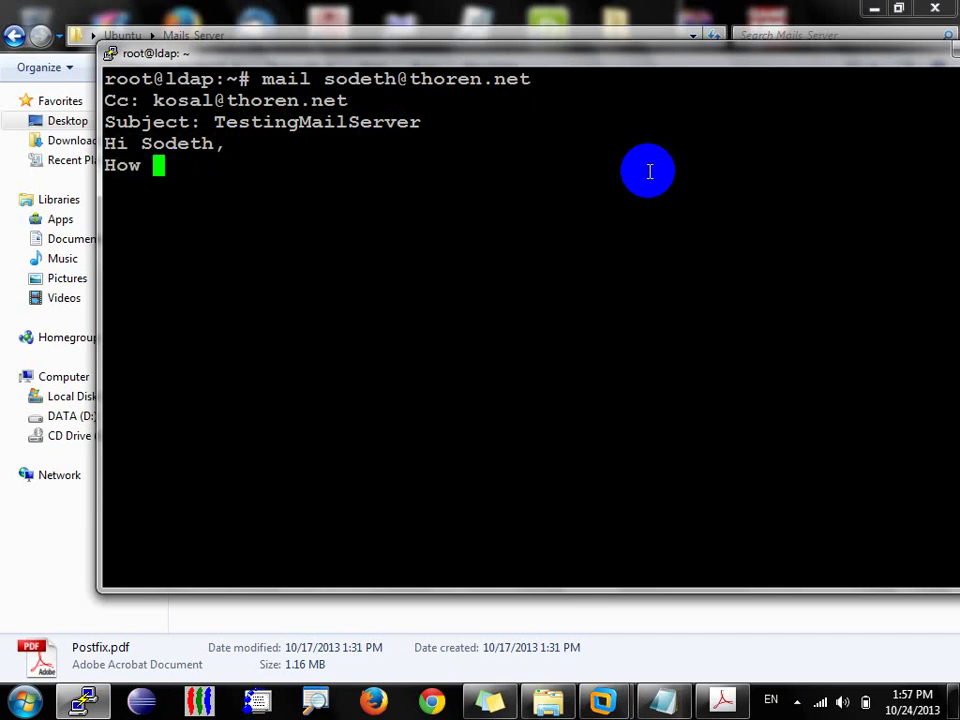
pyautogui.press('BackSpace')
pyautogui.press('BackSpace')
pyautogui.press('BackSpace')
pyautogui.press('Return')
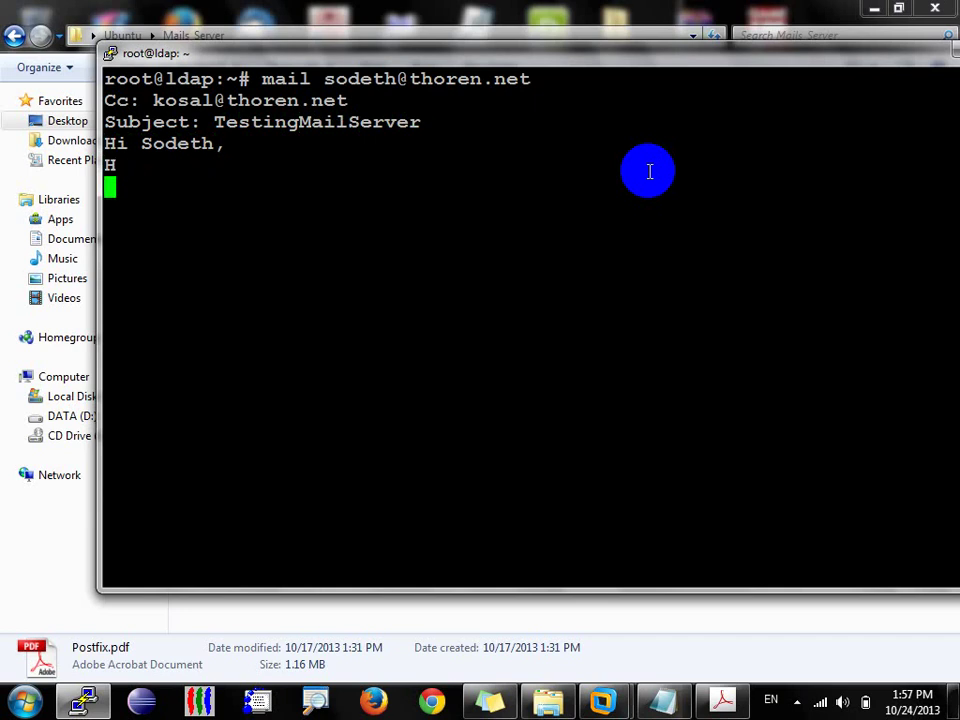
pyautogui.write('How are you')
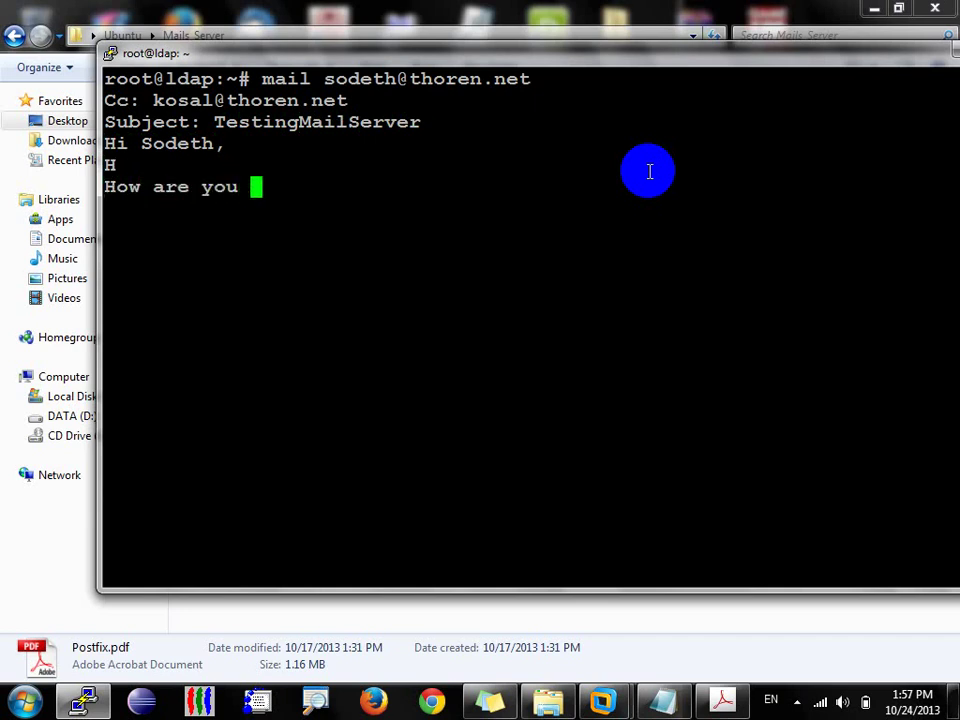
pyautogui.press('BackSpace')
pyautogui.write('?Where are you no')
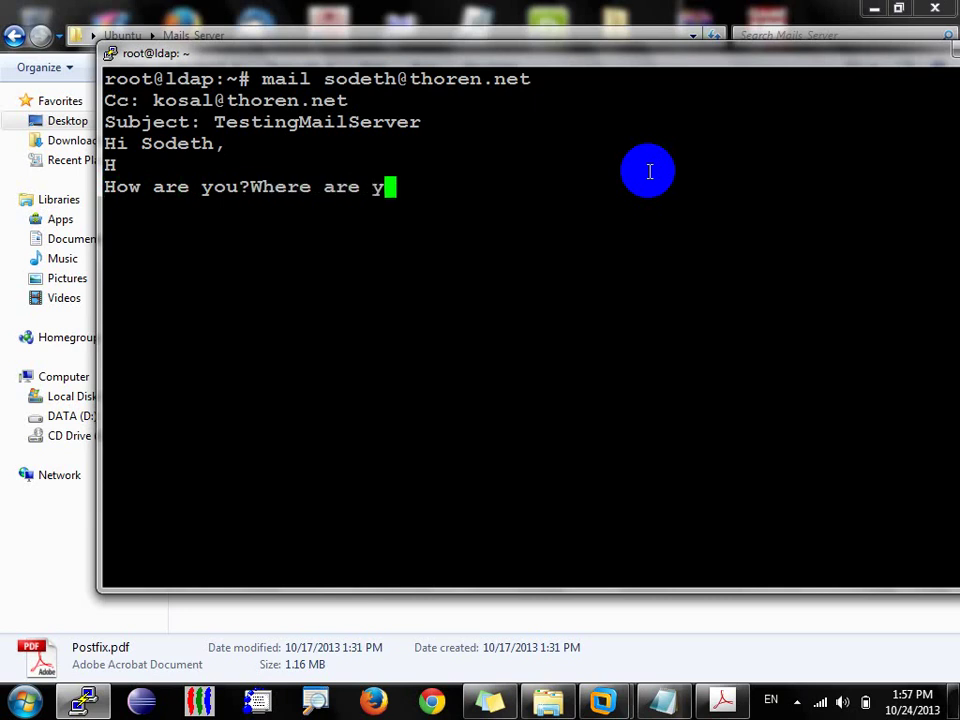
pyautogui.write('w?')
pyautogui.press('Return')
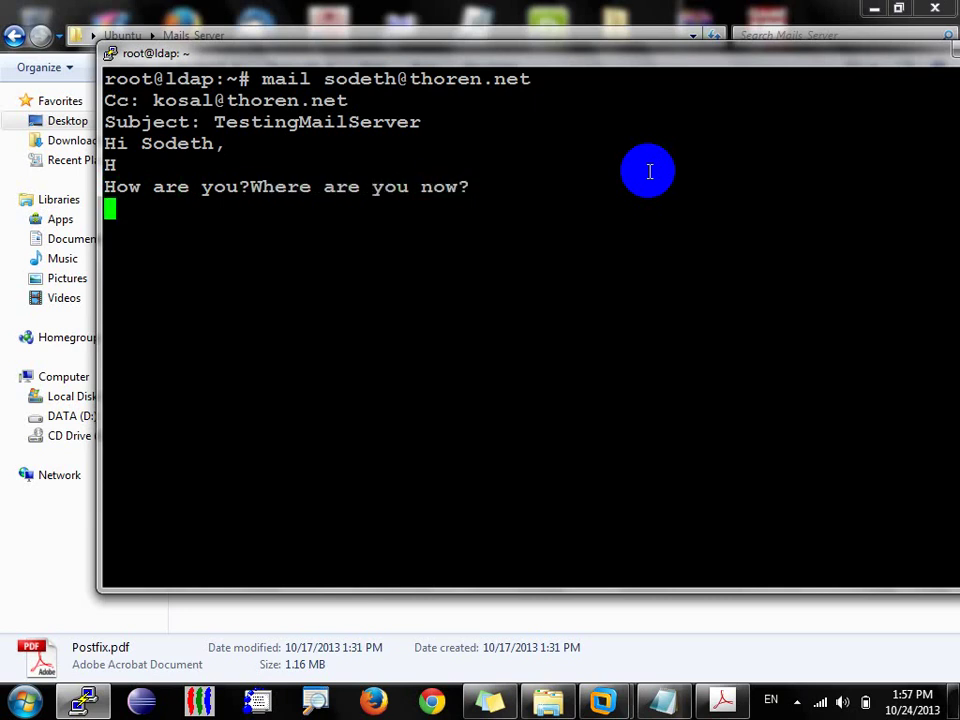
pyautogui.press('Return')
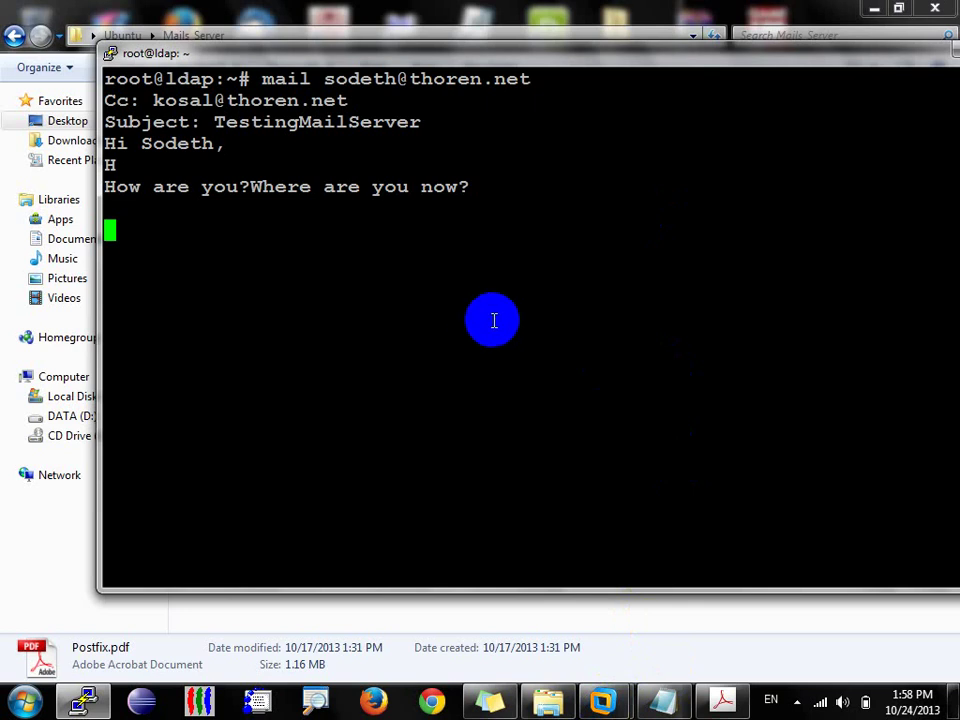
pyautogui.hotkey('ctrl', 'd')
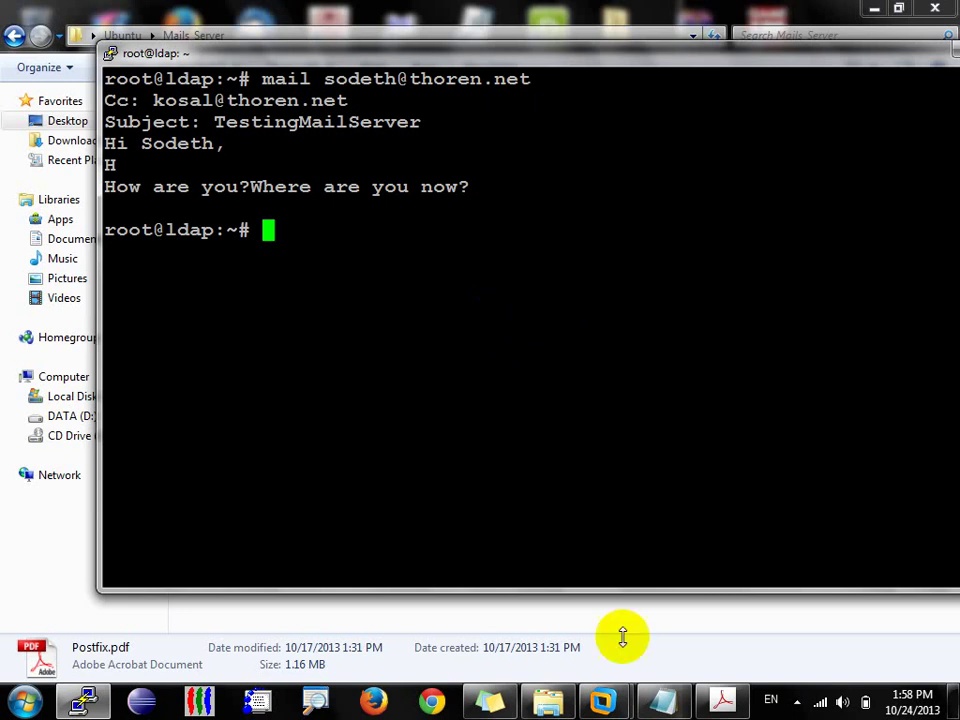
# Step: Switch to the Test_MailServer VM and read root's TestingMailServer message in the Inbox
pyautogui.click(618, 706)
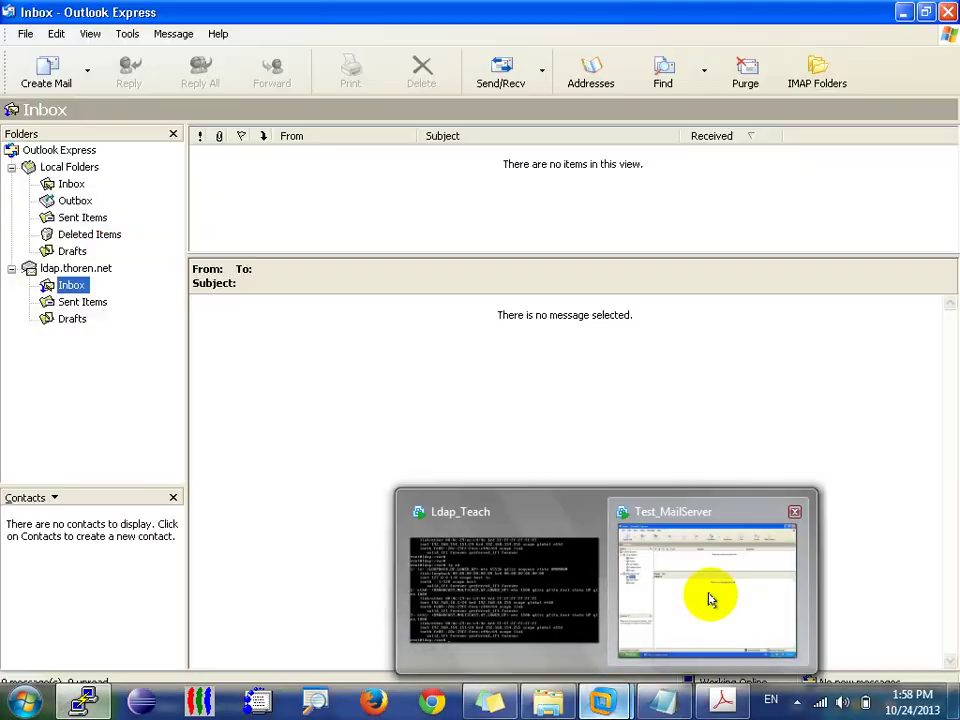
pyautogui.click(709, 602)
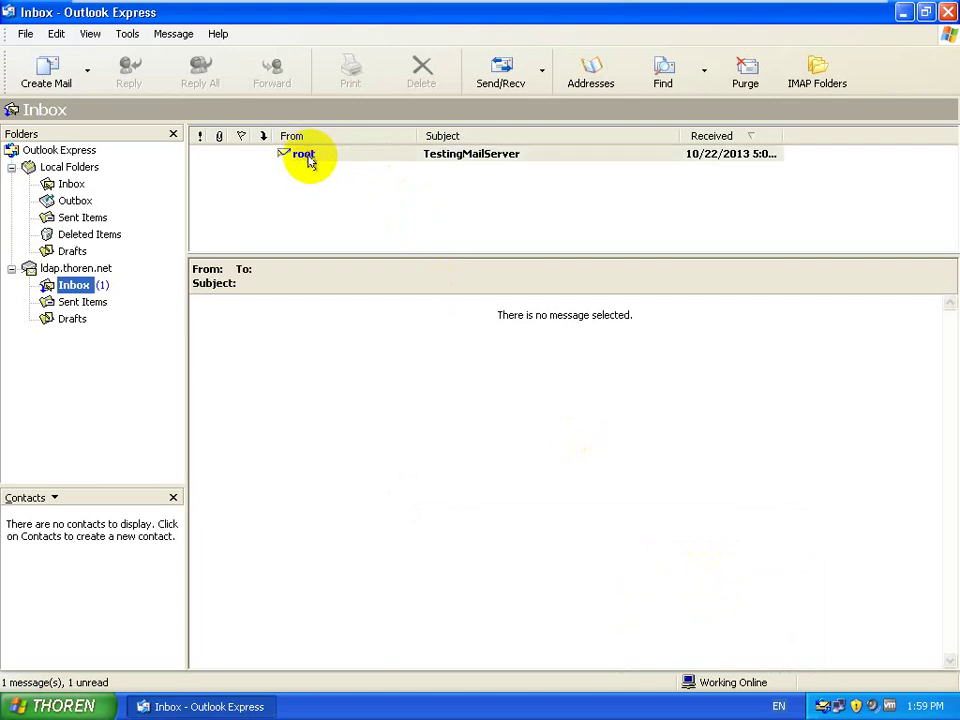
pyautogui.click(308, 158)
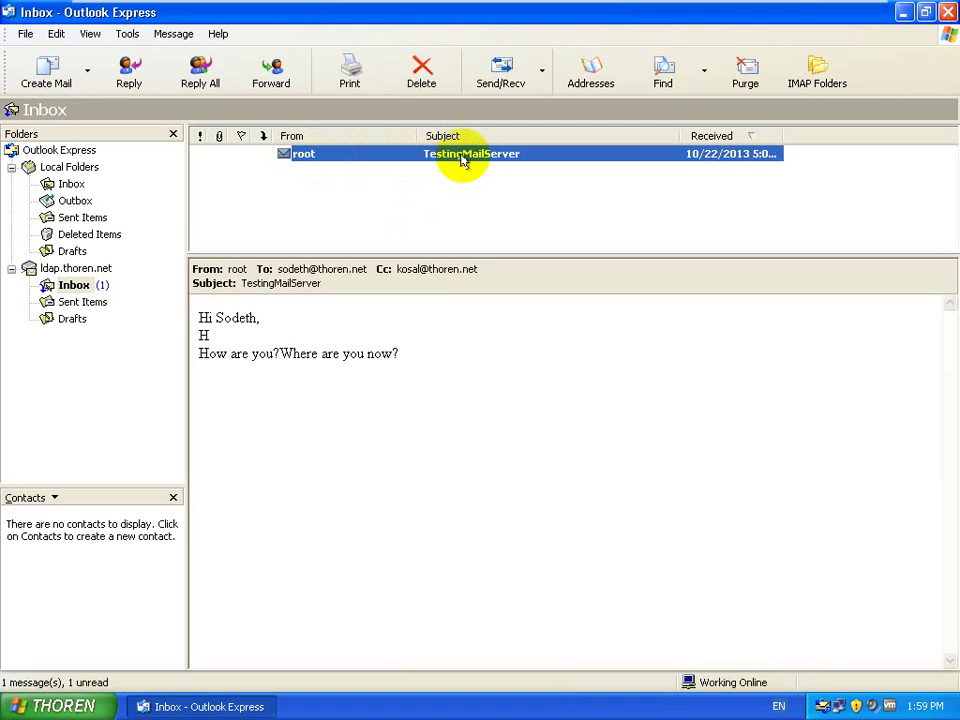
pyautogui.click(296, 358)
pyautogui.hotkey('ctrl', 'a')
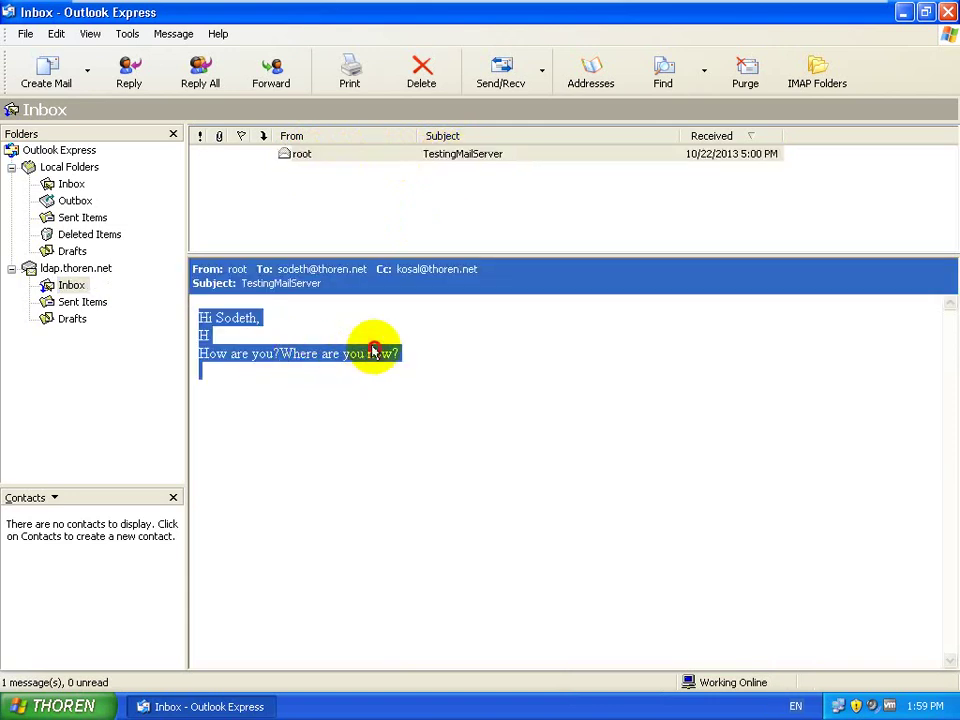
pyautogui.click(375, 350)
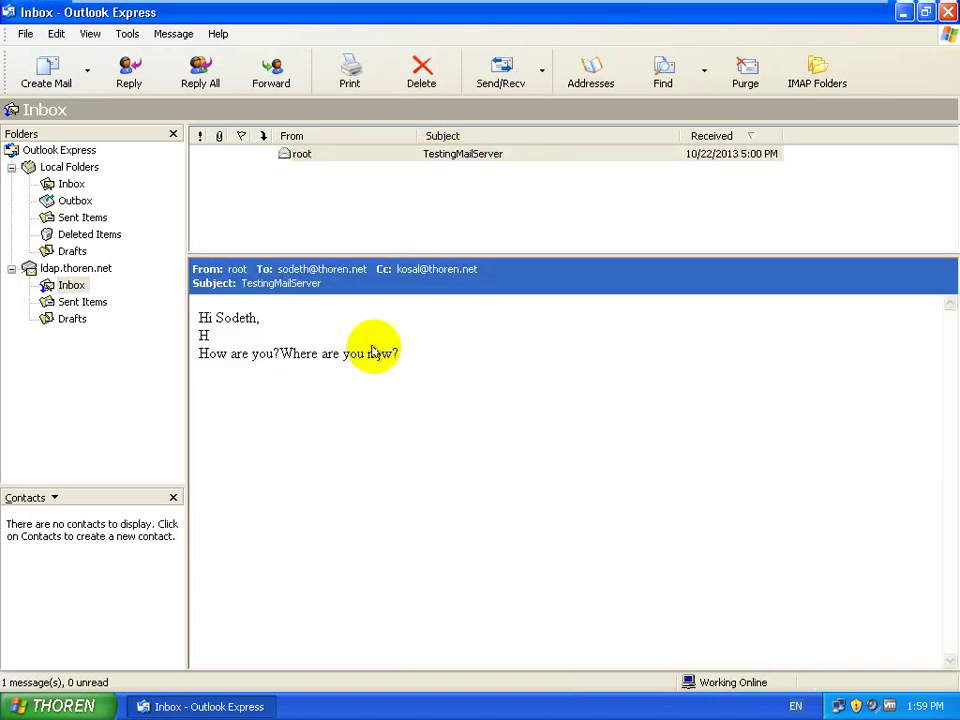
pyautogui.doubleClick(283, 353)
pyautogui.click(244, 338)
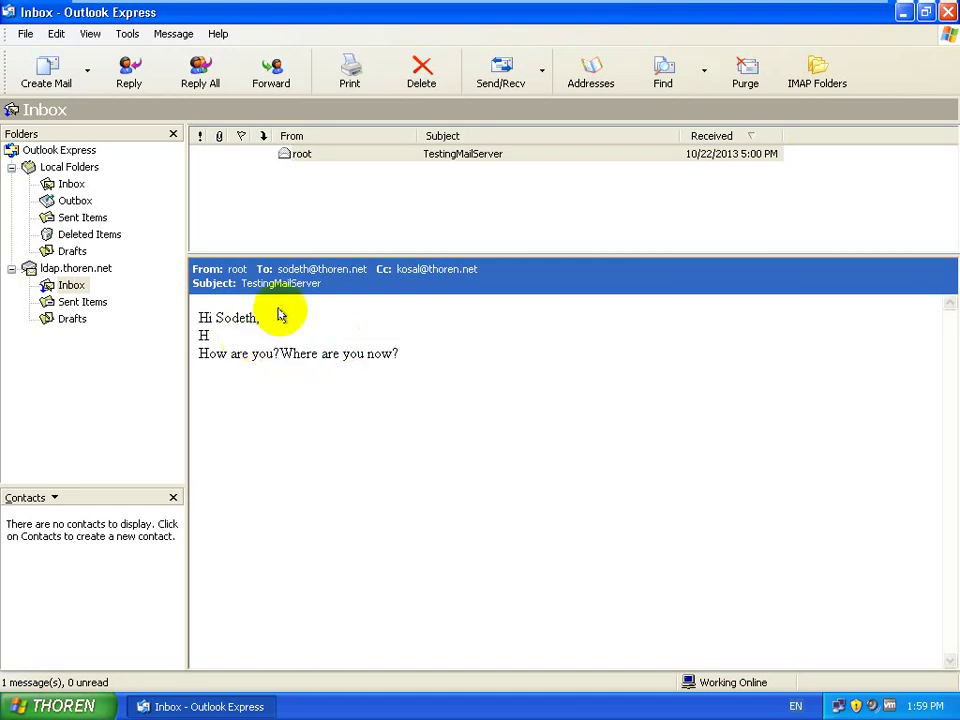
pyautogui.doubleClick(472, 156)
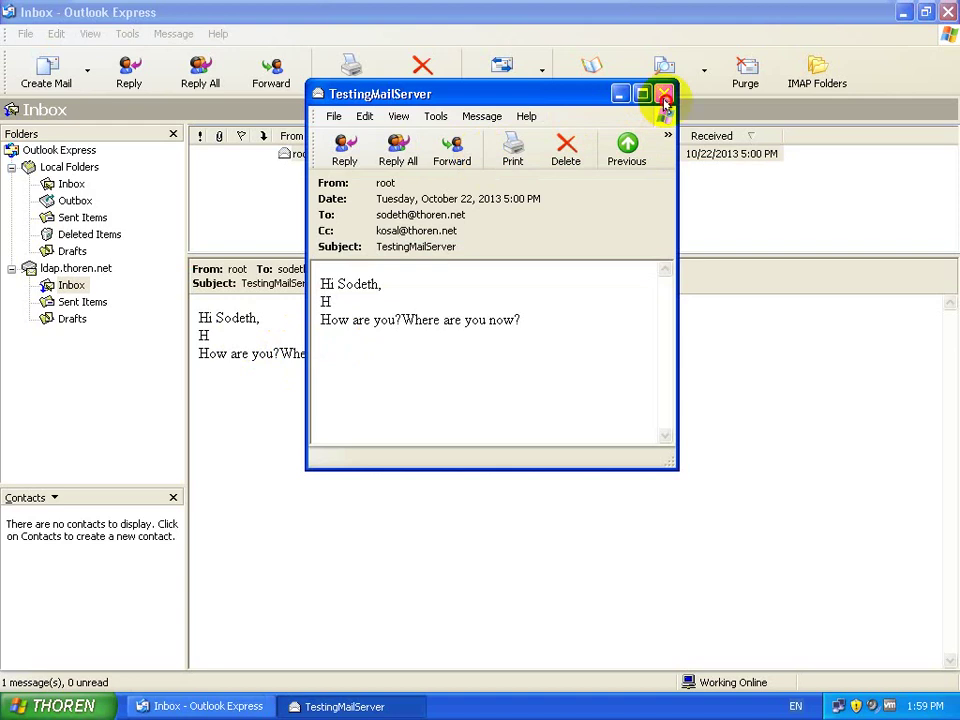
pyautogui.click(664, 94)
pyautogui.click(426, 407)
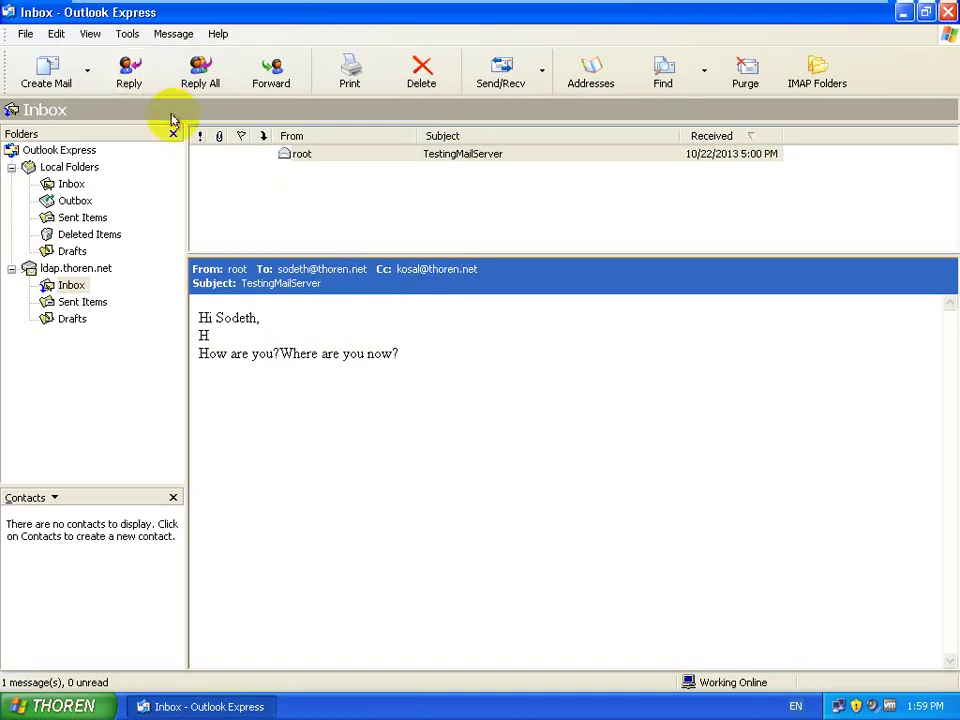
# Step: Start a new mail account with the second user's display name and e-mail address
pyautogui.click(126, 36)
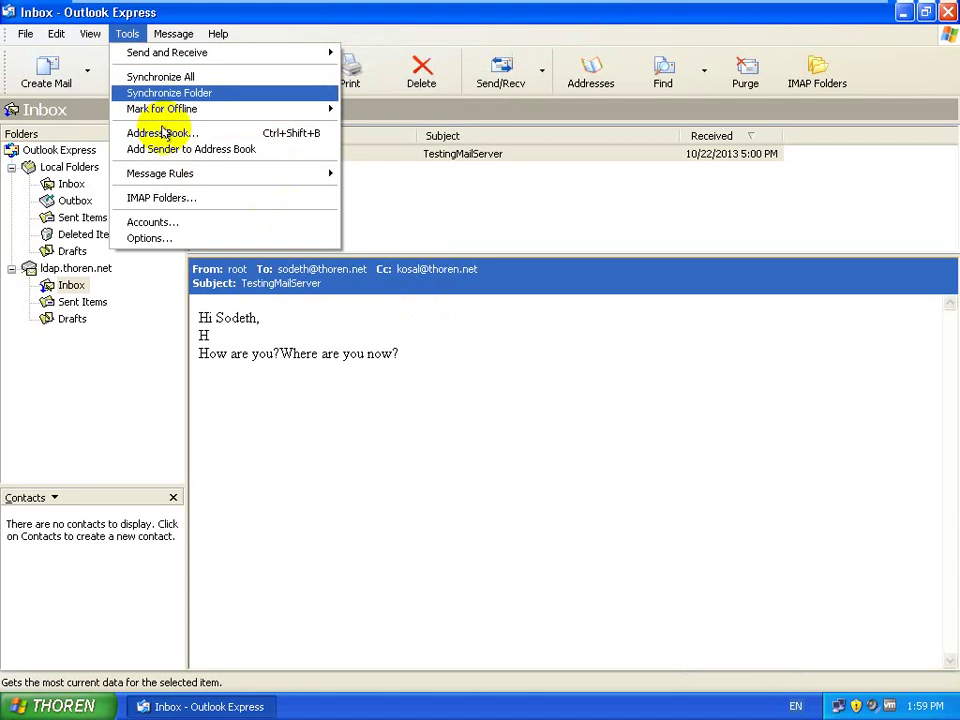
pyautogui.click(186, 223)
pyautogui.click(653, 246)
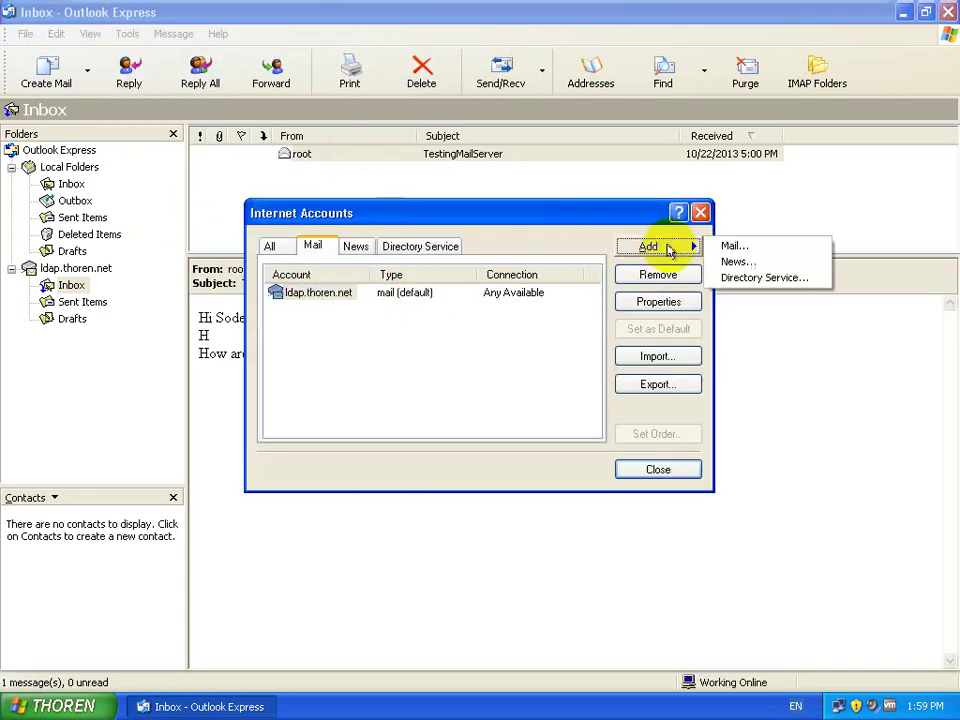
pyautogui.click(726, 251)
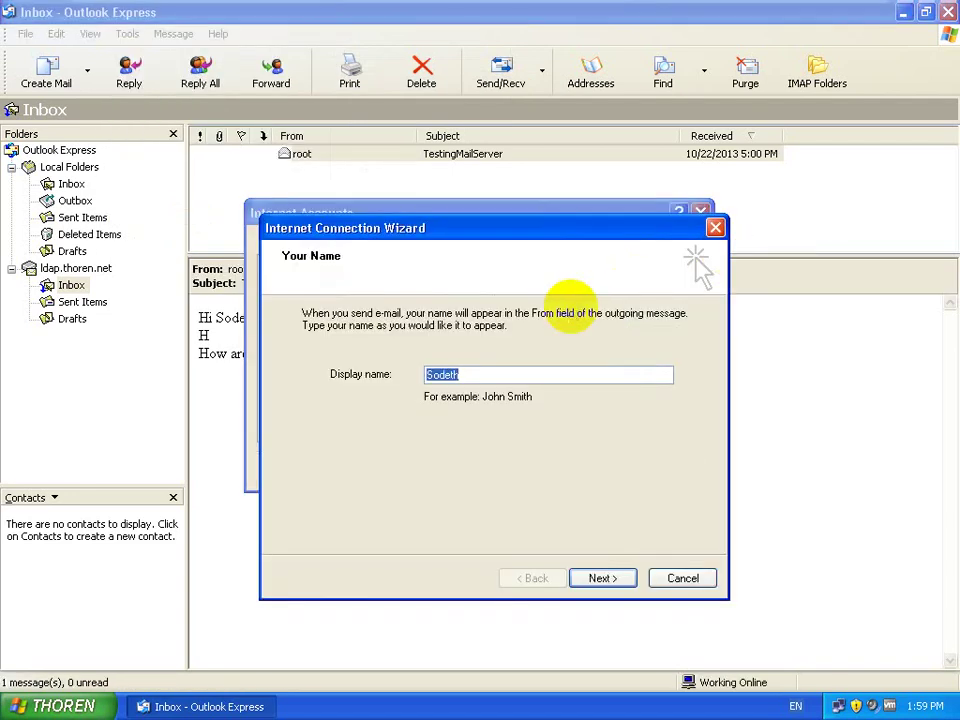
pyautogui.write('kosa')
pyautogui.press('Return')
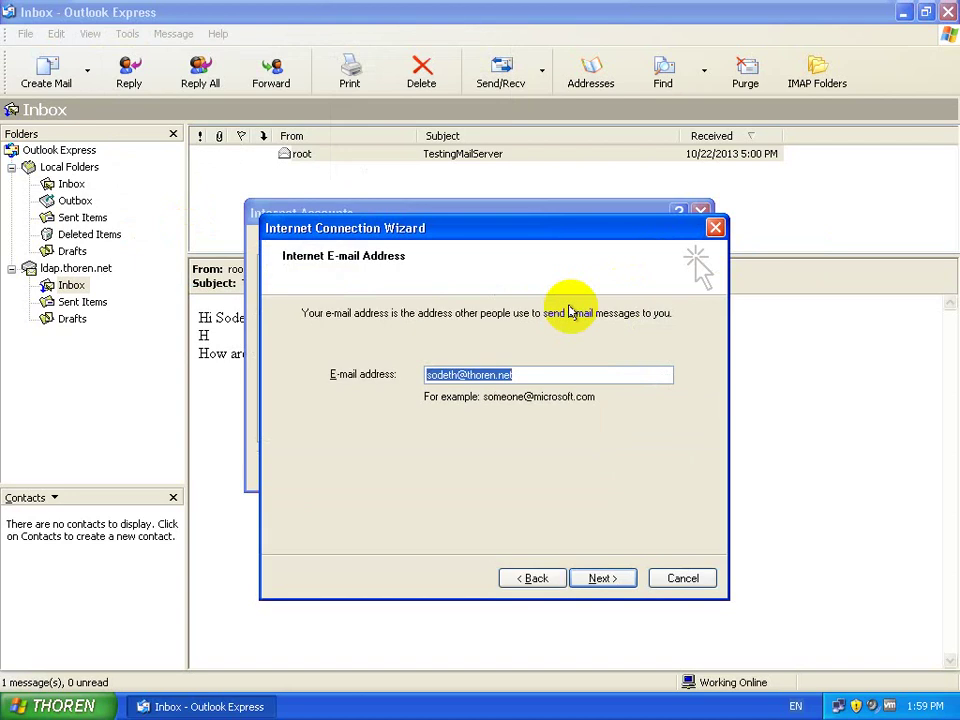
pyautogui.press('Home')
pyautogui.press('Right')
pyautogui.press('Right')
pyautogui.press('Right')
pyautogui.press('Right')
pyautogui.press('Right')
pyautogui.press('Right')
pyautogui.press('Right')
pyautogui.press('BackSpace')
pyautogui.press('BackSpace')
pyautogui.press('BackSpace')
pyautogui.press('BackSpace')
pyautogui.press('BackSpace')
pyautogui.press('BackSpace')
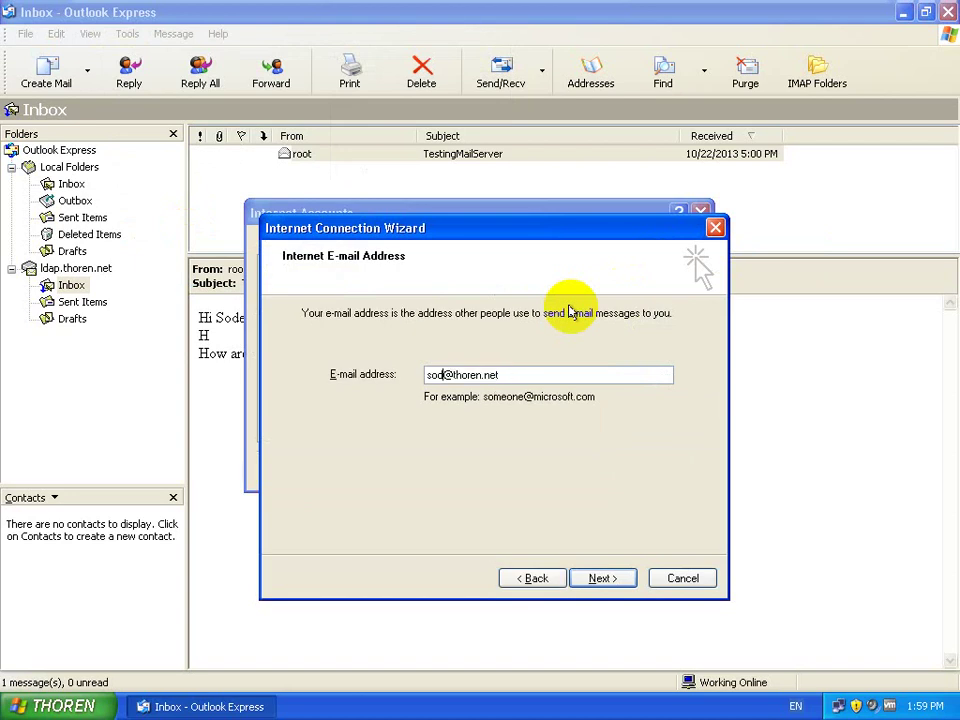
pyautogui.write('kosal')
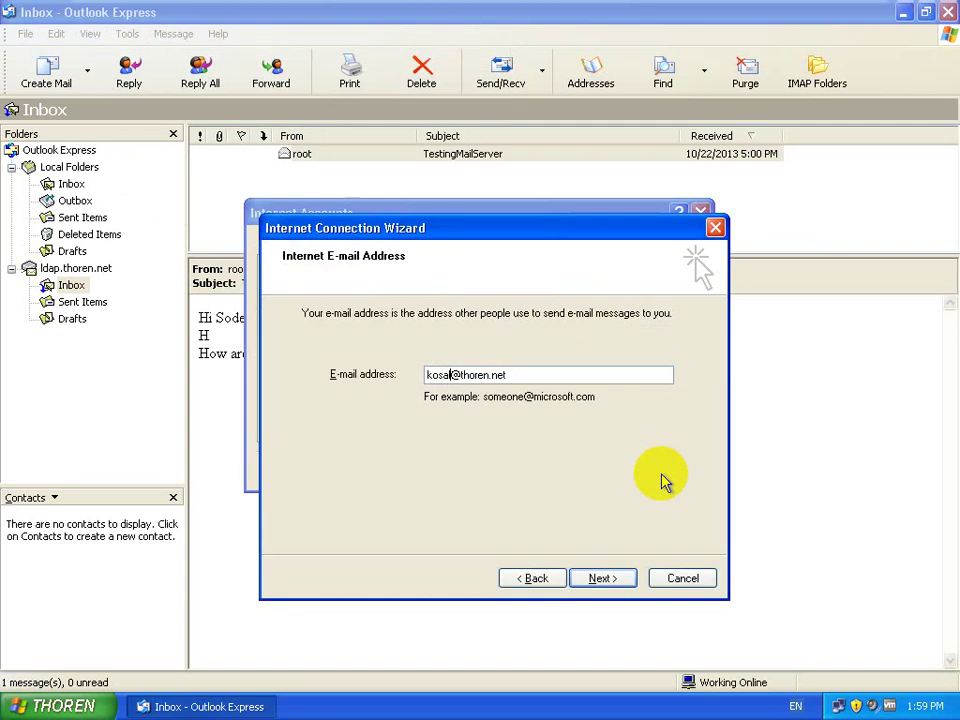
pyautogui.moveTo(830, 8)
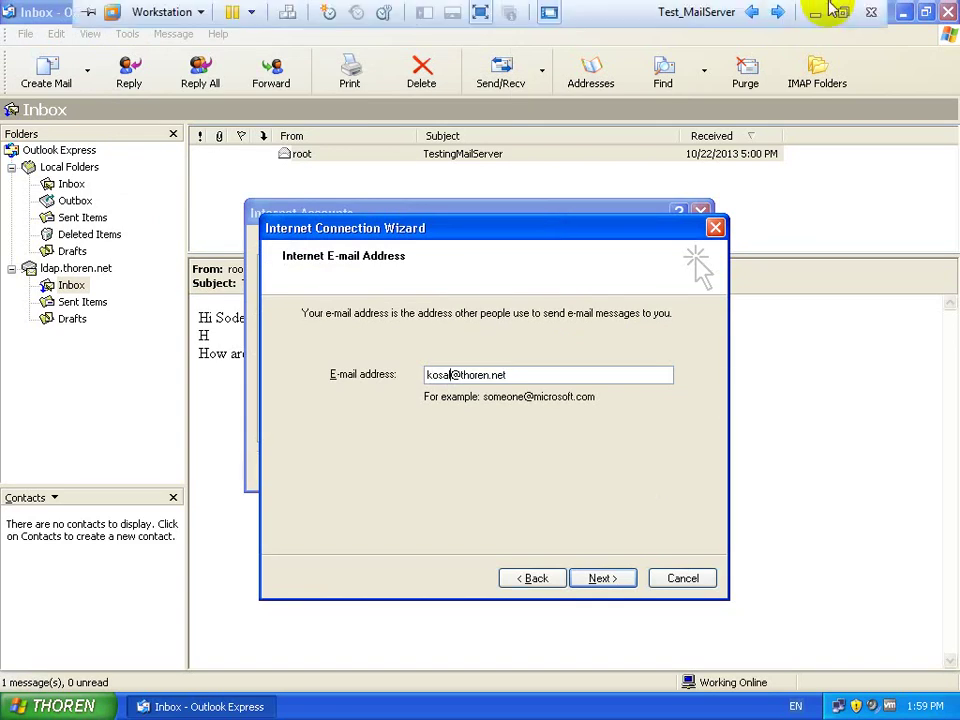
pyautogui.click(608, 579)
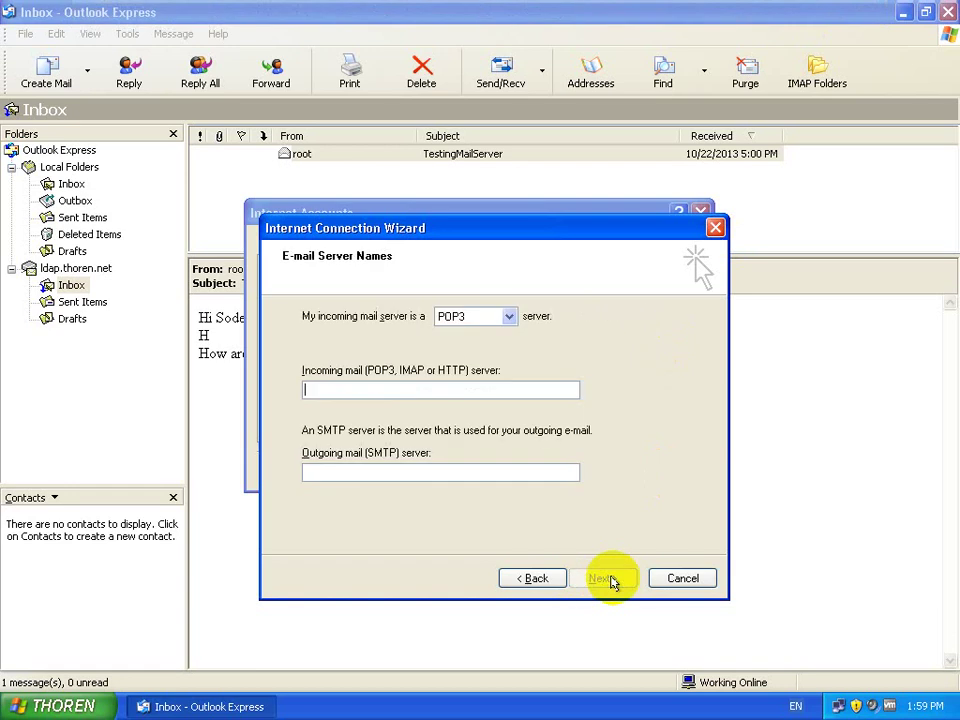
# Step: Use ldap.thoren.net as incoming and outgoing server, enter the account password, and finish
pyautogui.write('ldap.t')
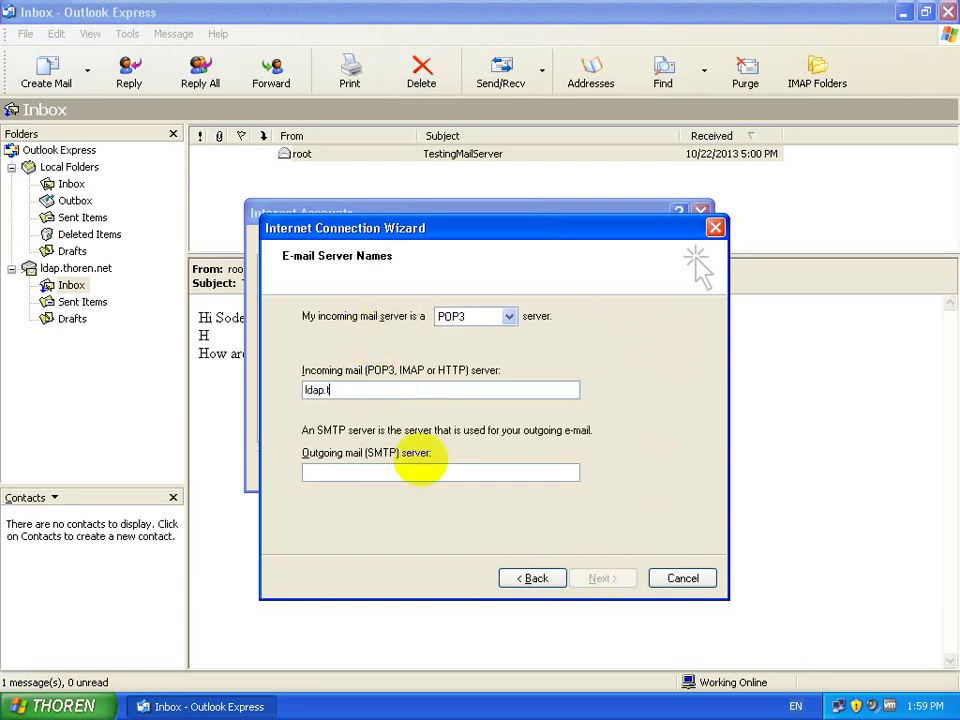
pyautogui.write('horen.net')
pyautogui.press('Tab')
pyautogui.write('ldap.')
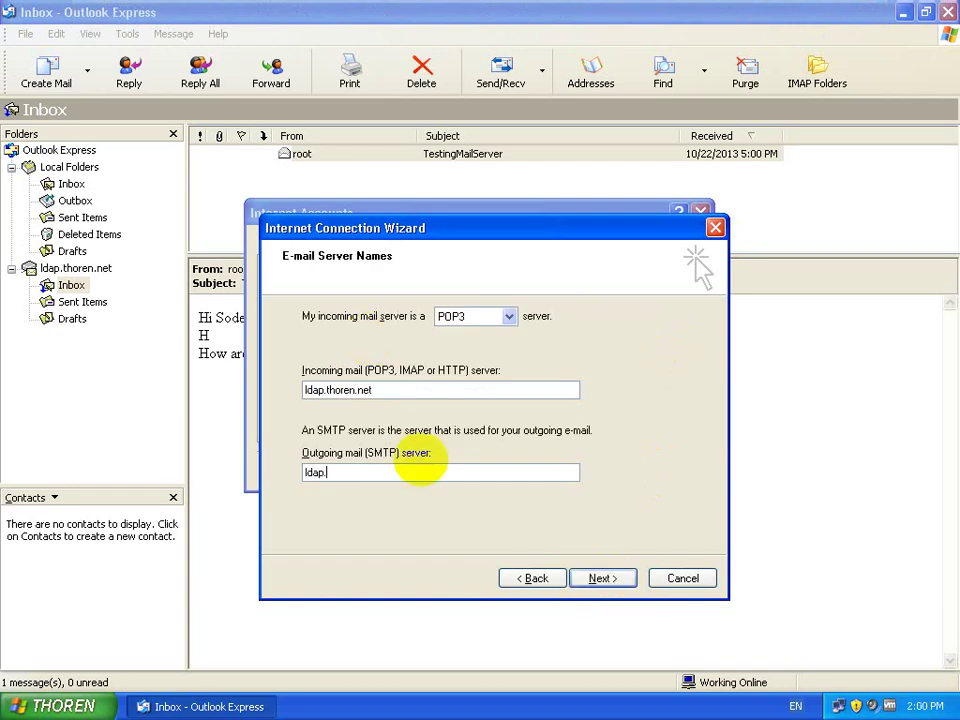
pyautogui.write('thoren.net')
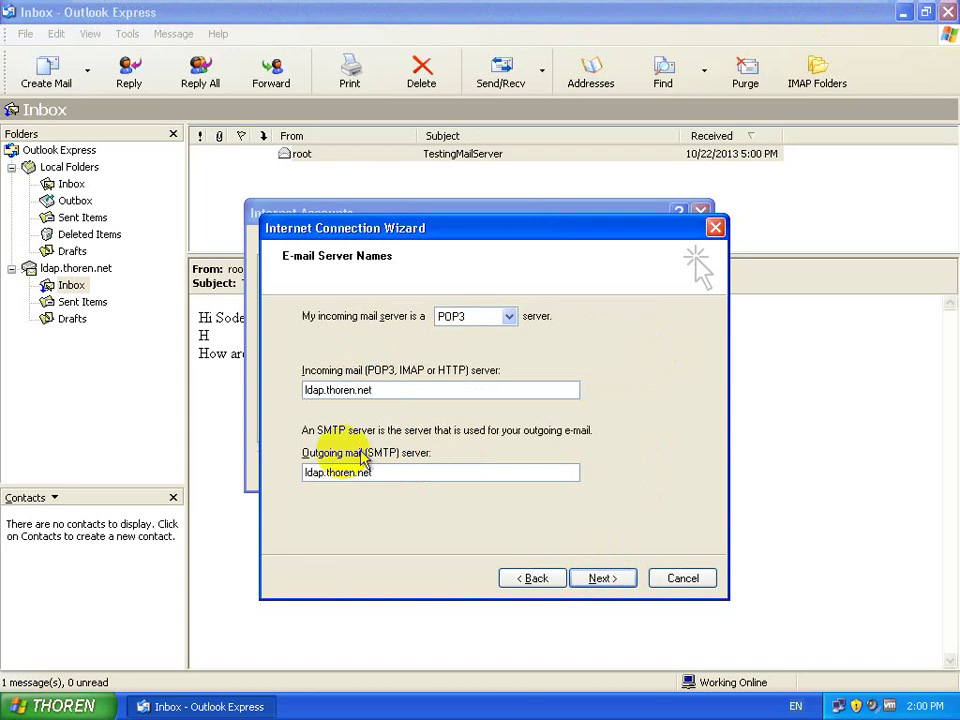
pyautogui.click(603, 579)
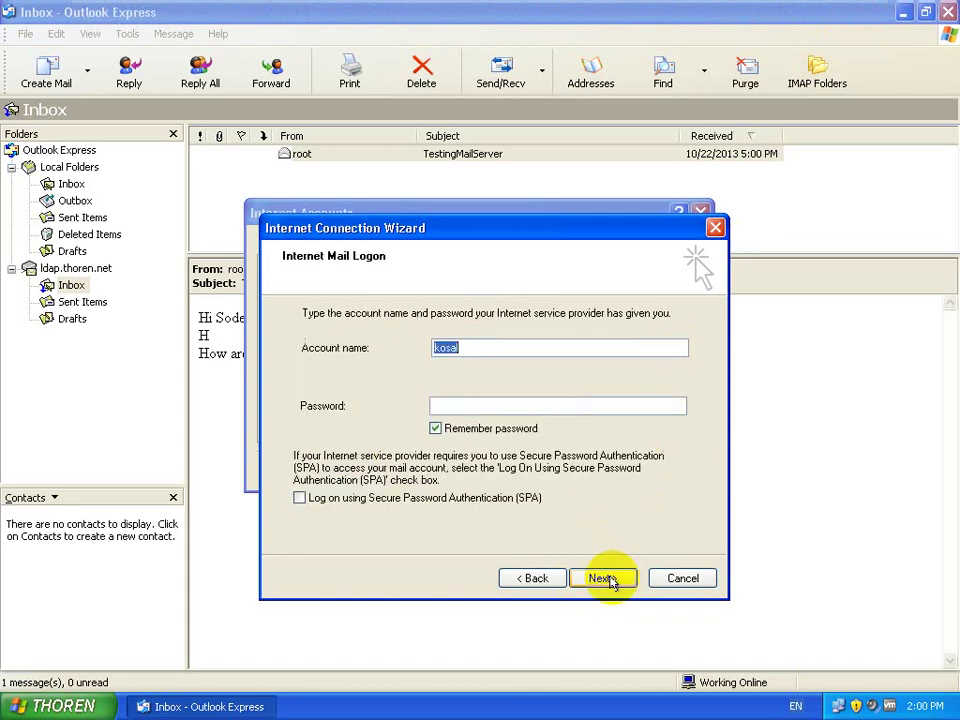
pyautogui.click(481, 405)
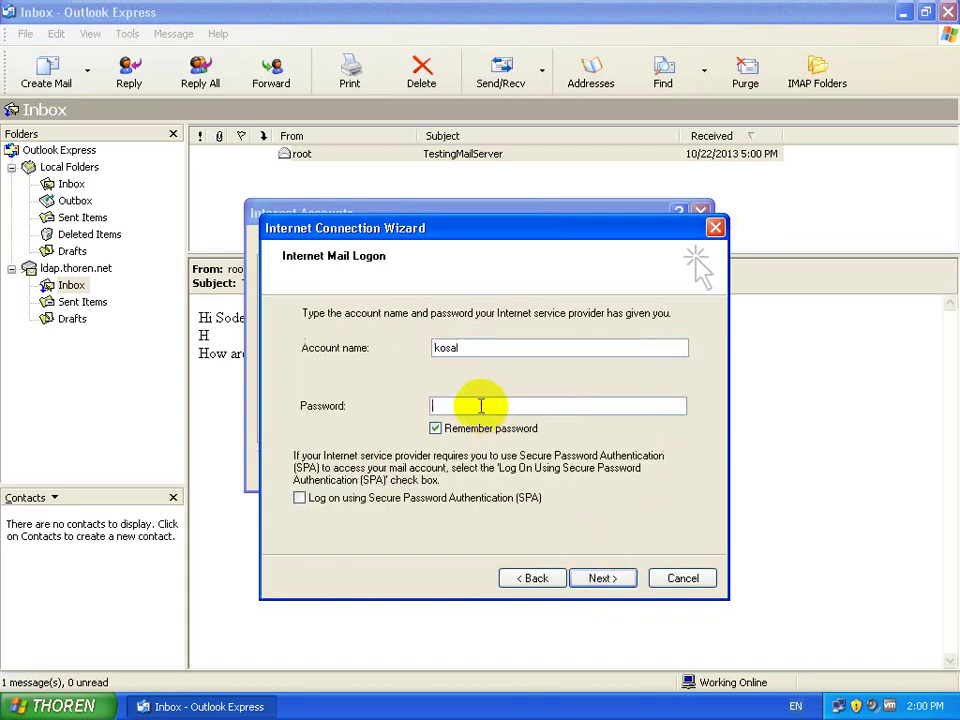
pyautogui.write('123')
pyautogui.click(615, 580)
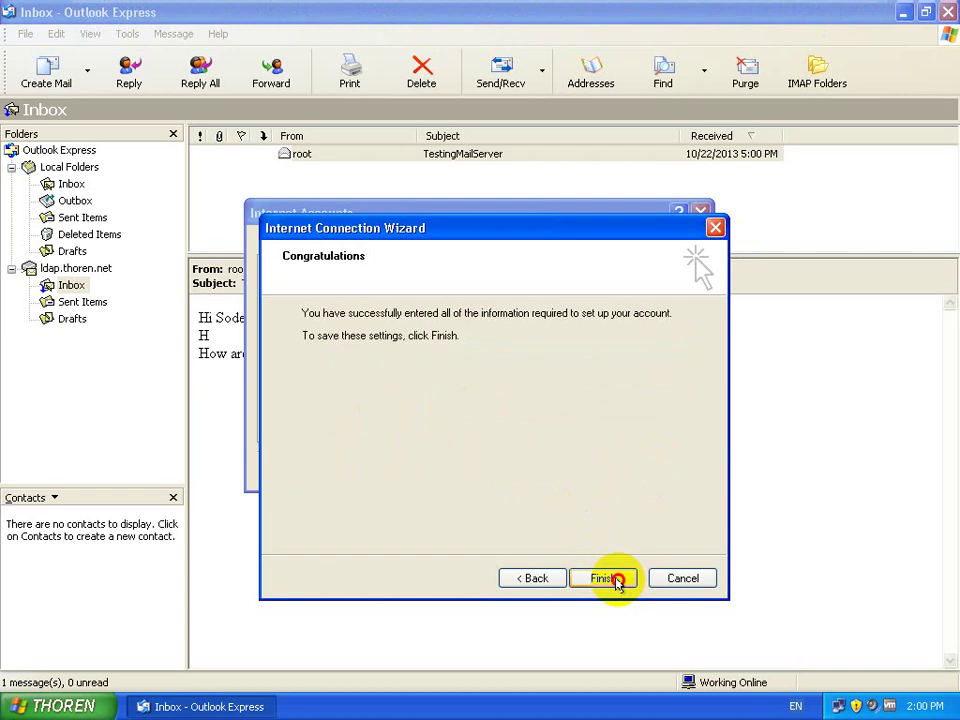
pyautogui.click(615, 578)
# Step: Close Internet Accounts, collect new mail, and view TestingMailServer in the local Inbox
pyautogui.click(657, 470)
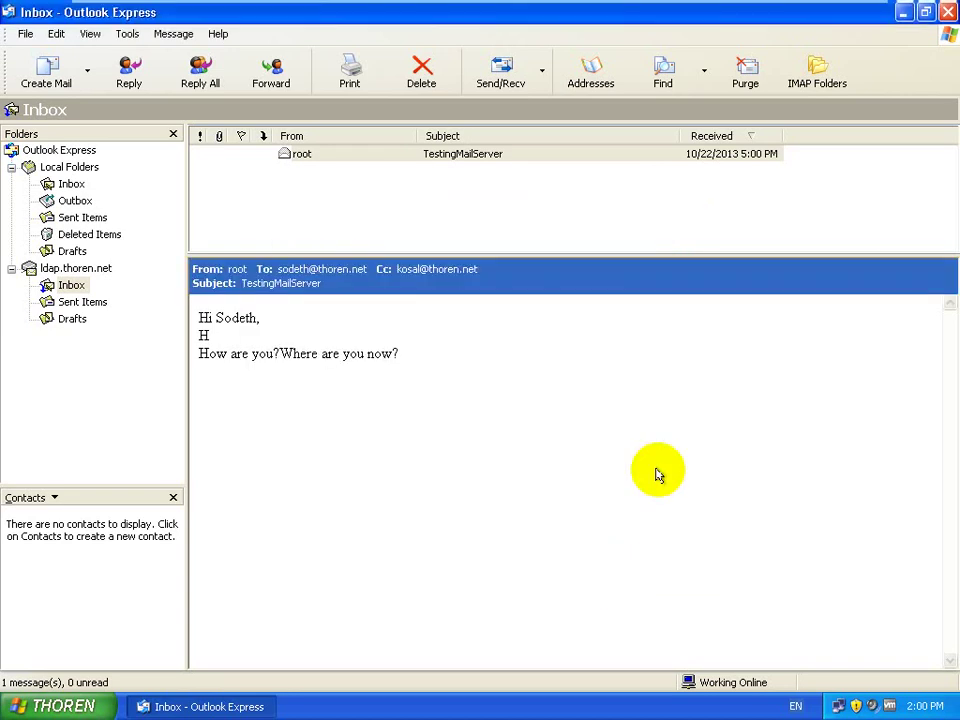
pyautogui.click(503, 78)
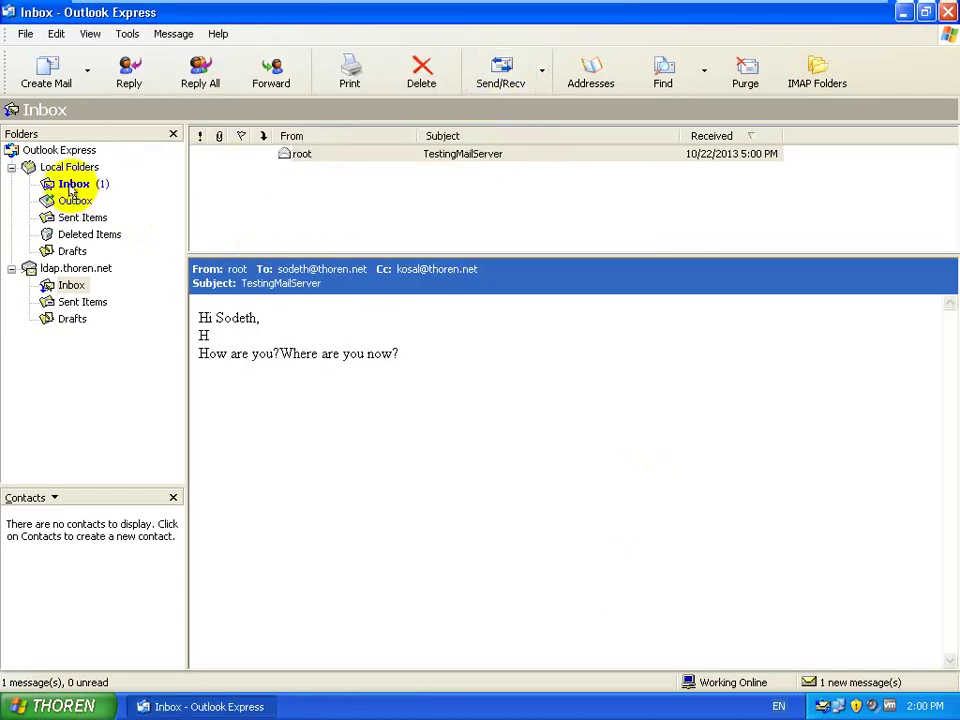
pyautogui.click(73, 183)
pyautogui.click(312, 158)
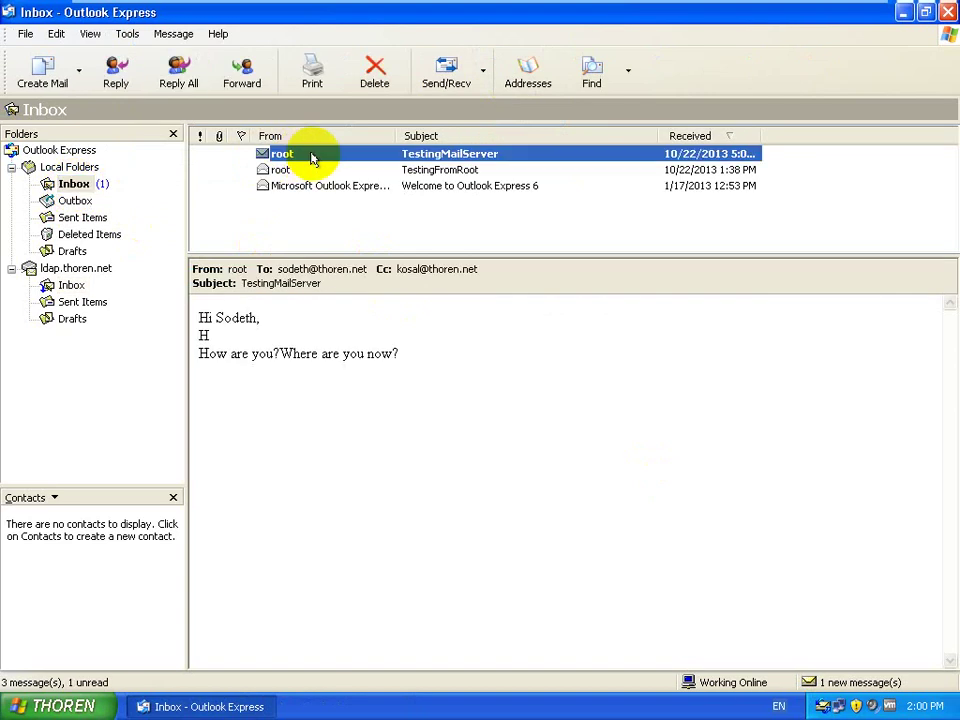
pyautogui.doubleClick(236, 319)
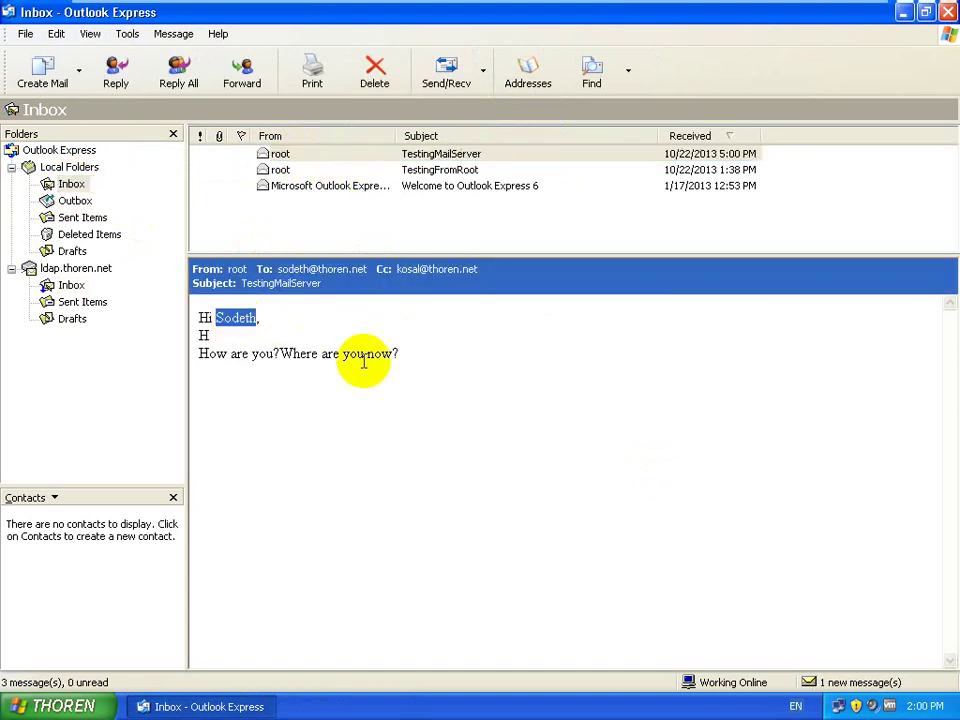
pyautogui.click(308, 157)
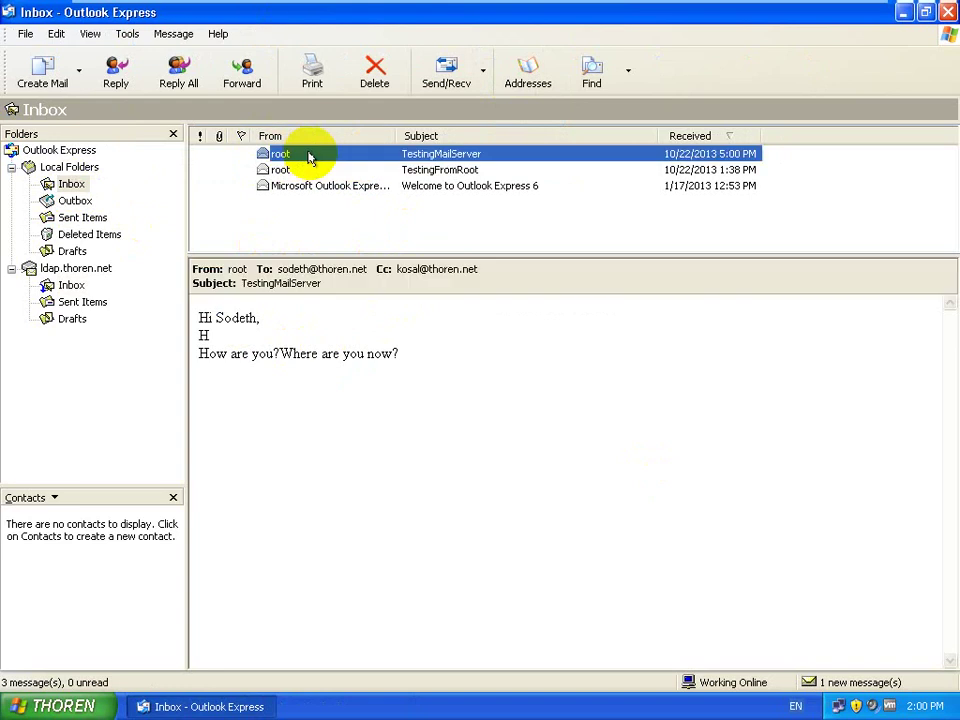
# Step: Delete the TestingFromRoot message and check for new mail again
pyautogui.click(366, 173)
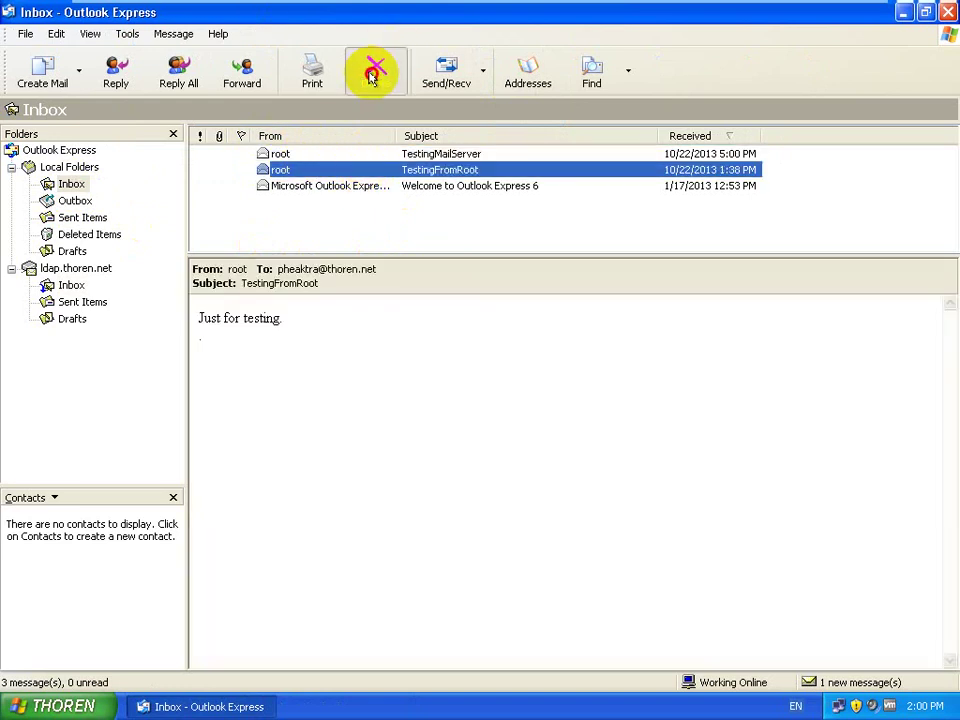
pyautogui.click(372, 76)
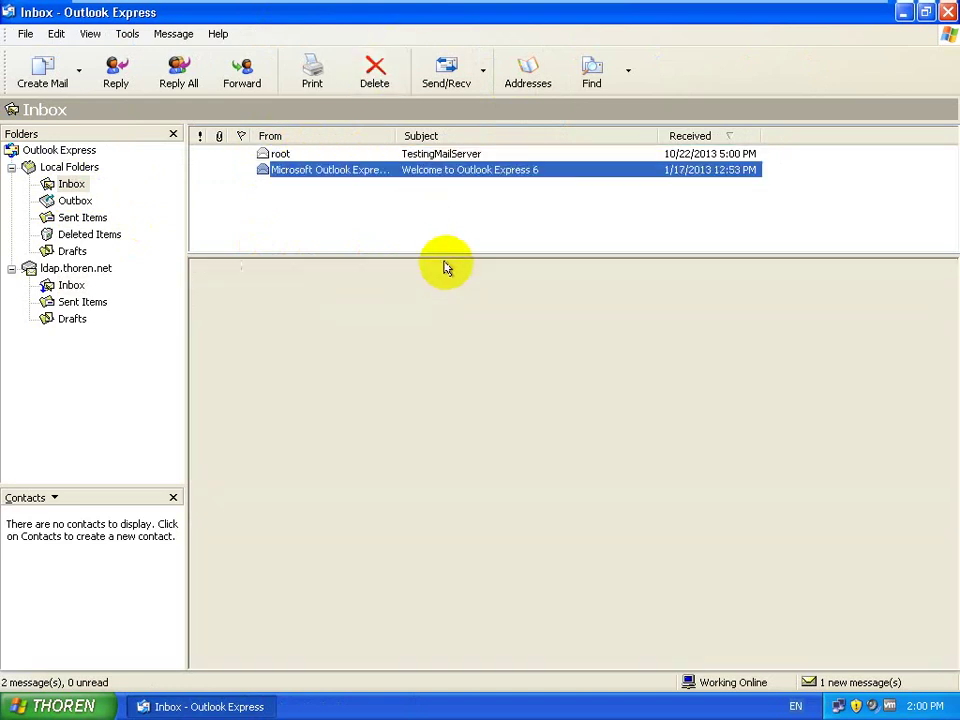
pyautogui.click(358, 156)
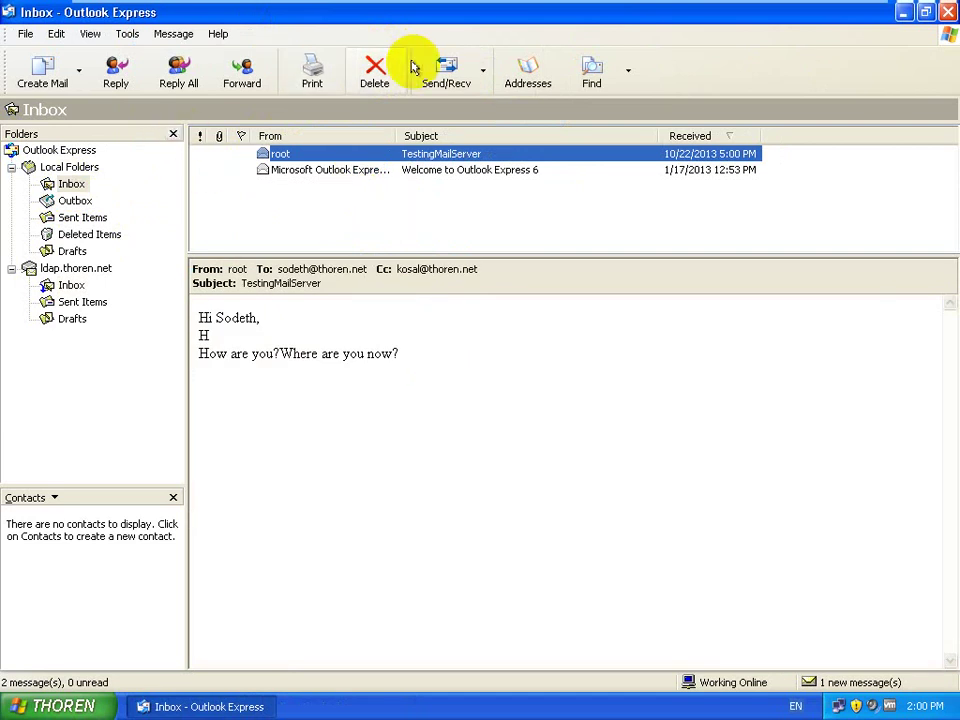
pyautogui.click(446, 73)
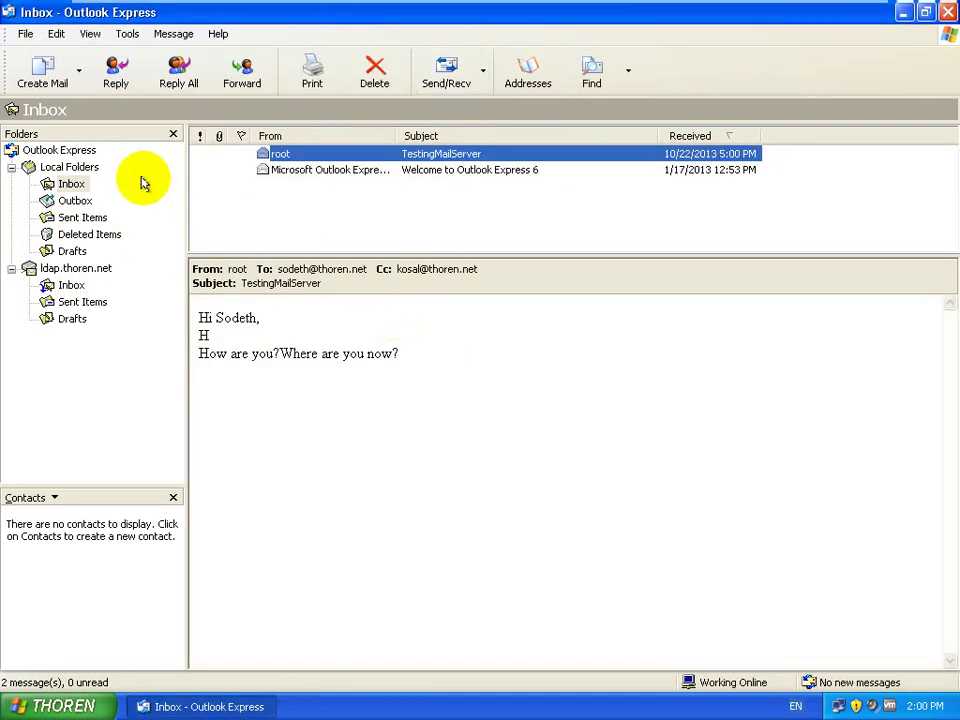
pyautogui.click(36, 72)
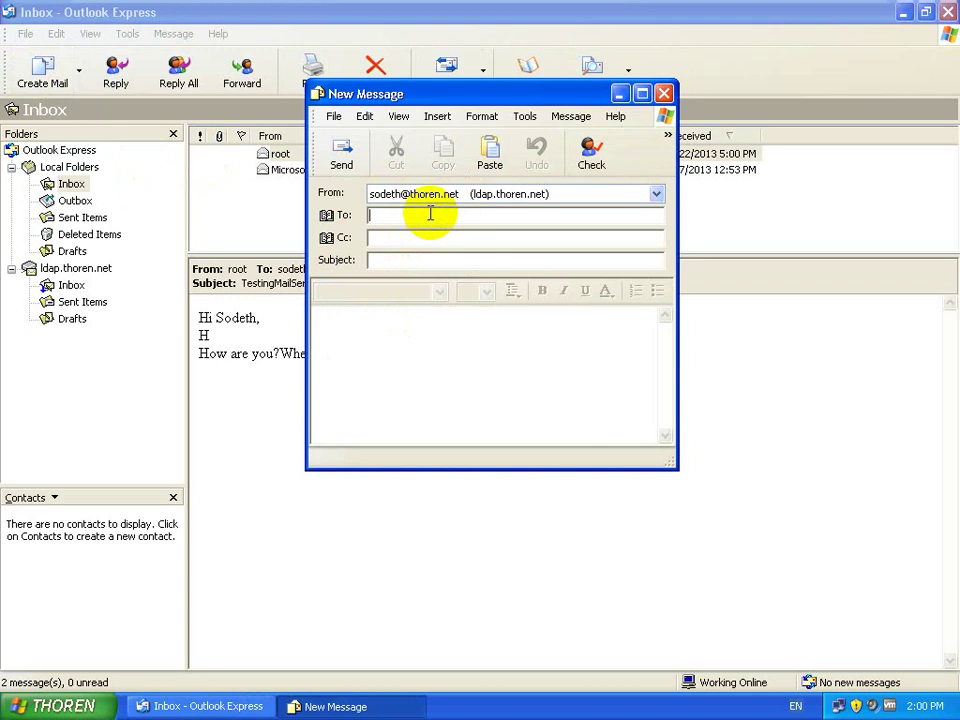
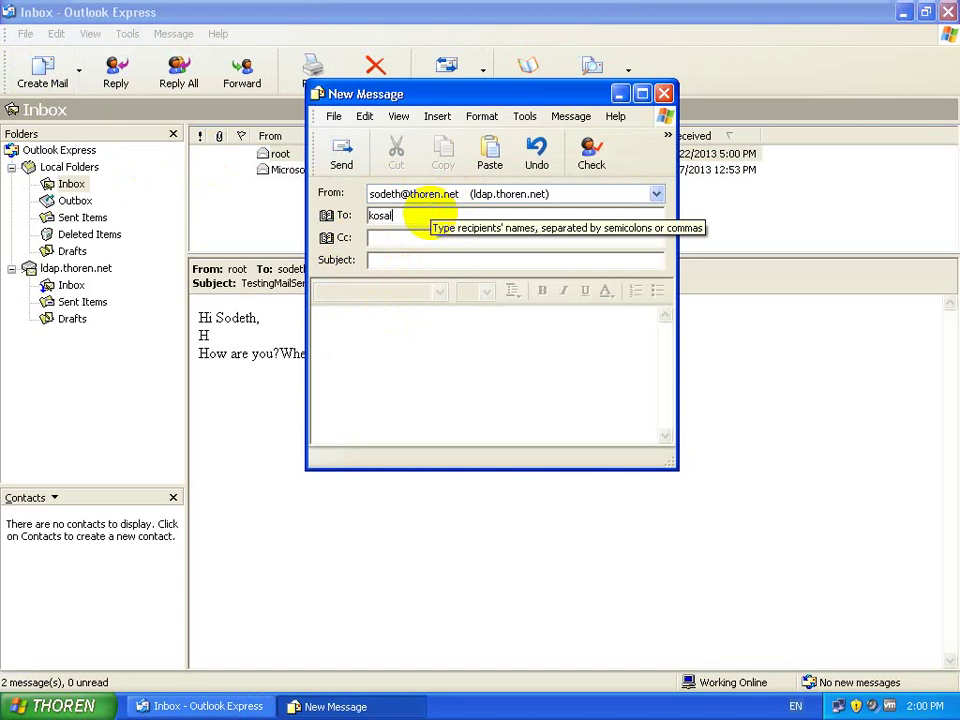
# Step: Send the second user a message with subject Drinking and body 'Hi / Today we have drink'
pyautogui.click(422, 264)
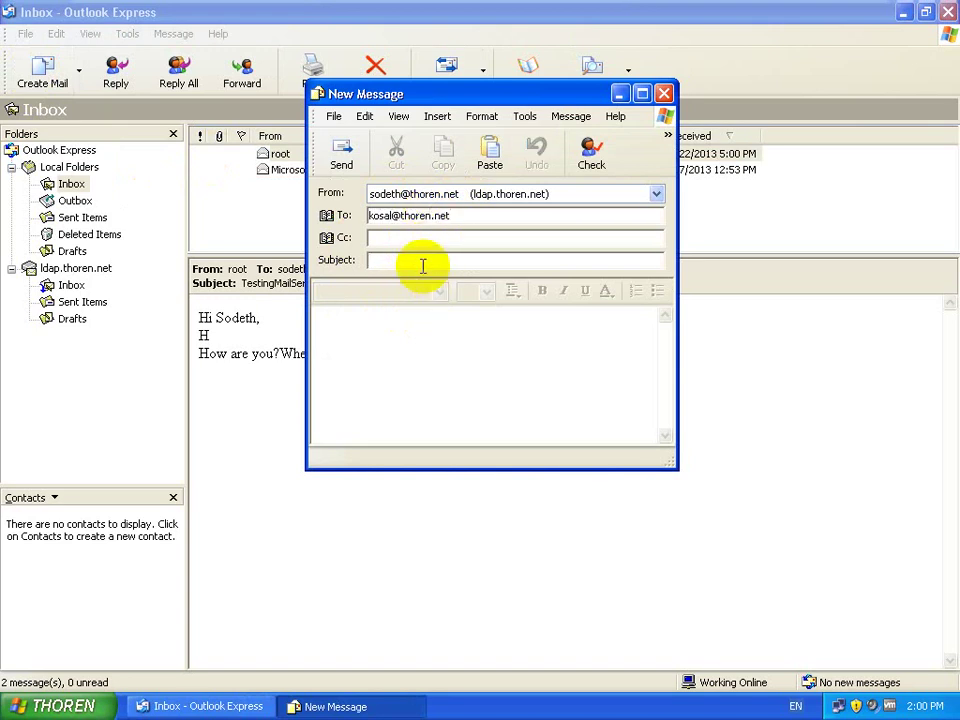
pyautogui.write('Drinking')
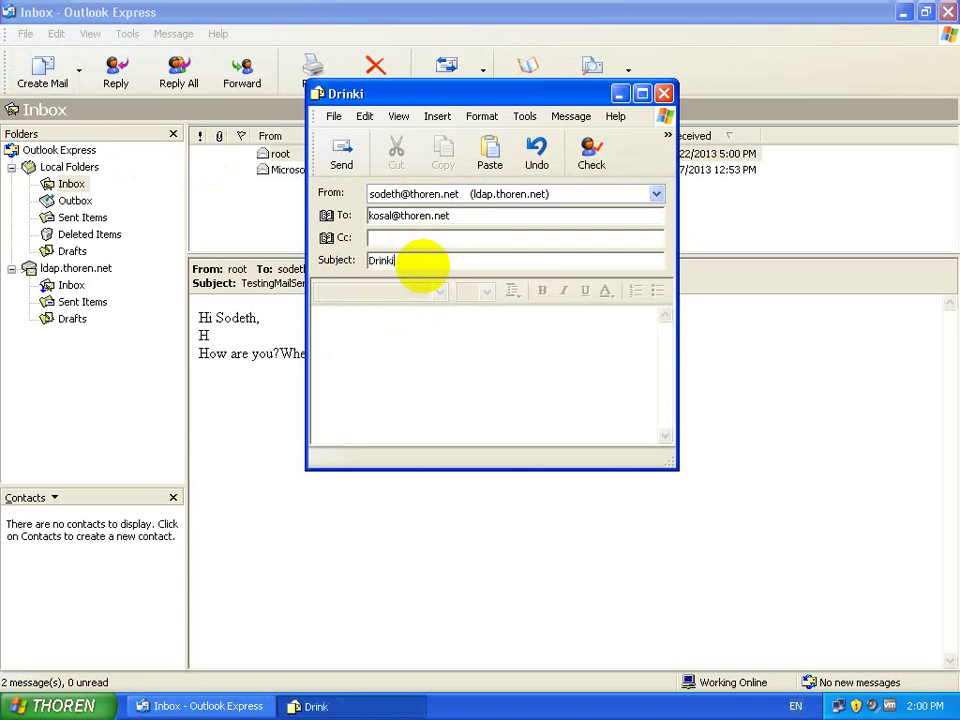
pyautogui.click(440, 353)
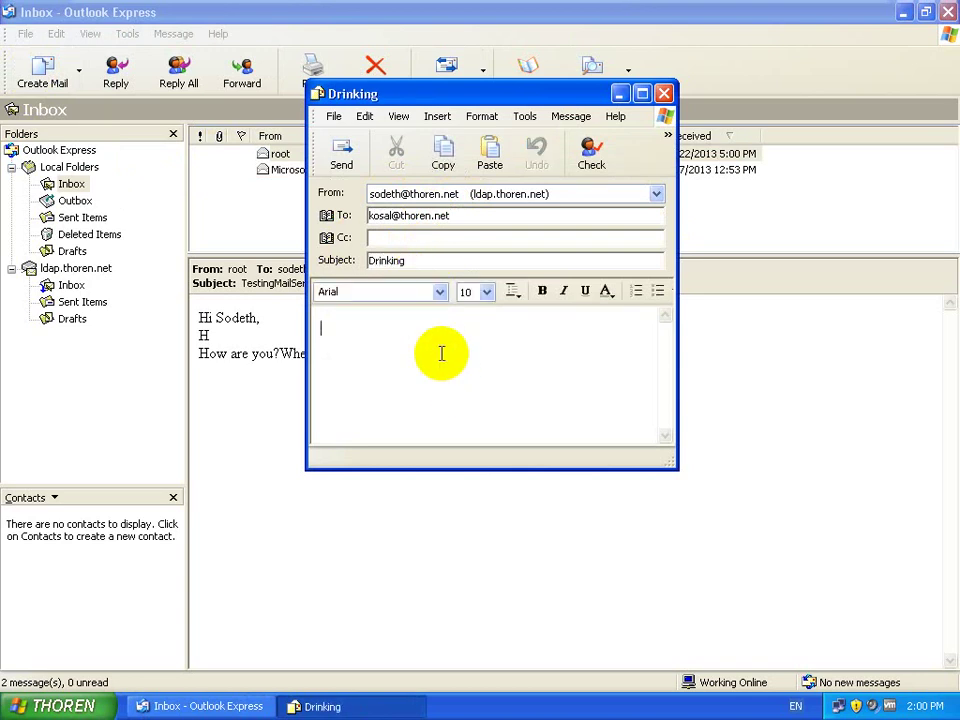
pyautogui.write('Toda')
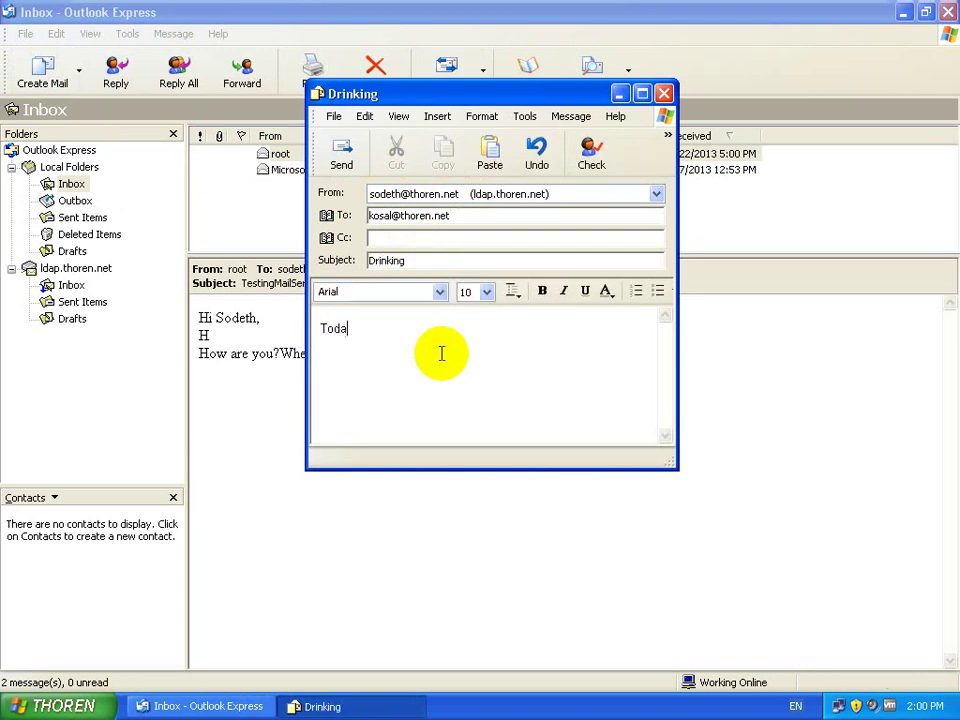
pyautogui.press('BackSpace')
pyautogui.press('BackSpace')
pyautogui.press('BackSpace')
pyautogui.press('BackSpace')
pyautogui.write('Hi')
pyautogui.press('Return')
pyautogui.press('Return')
pyautogui.write('Today we have drin')
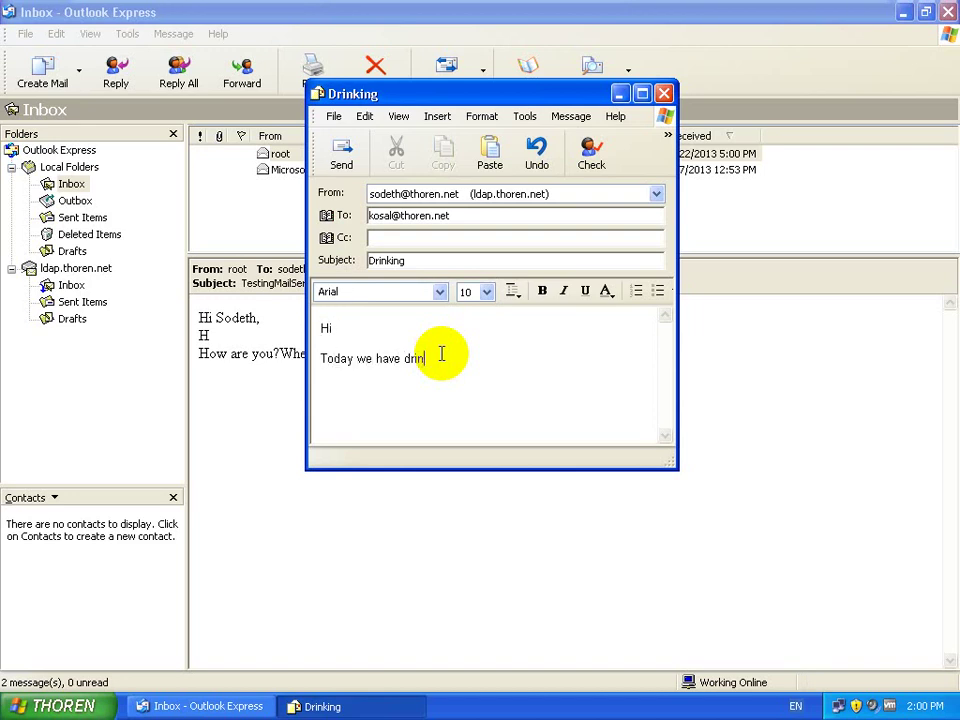
pyautogui.write('k.')
pyautogui.press('Return')
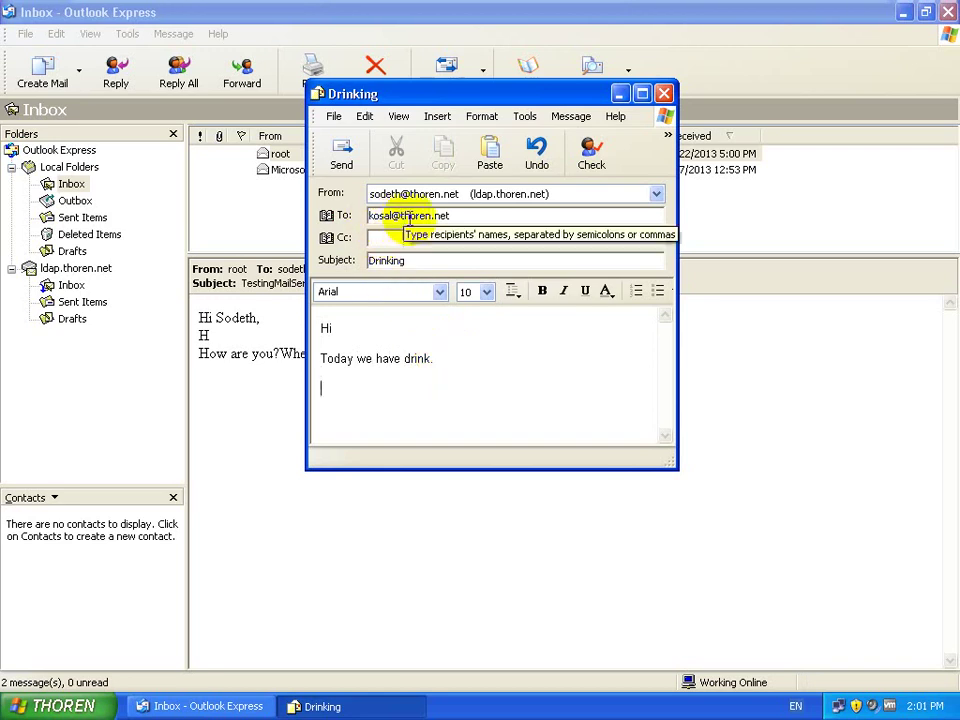
pyautogui.click(340, 158)
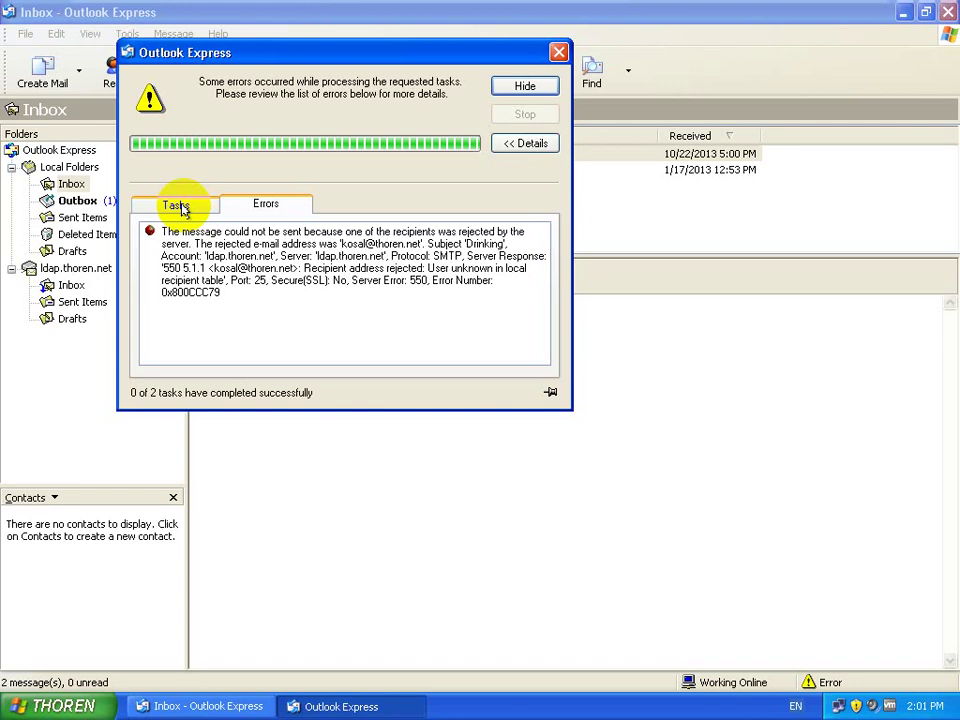
# Step: Retry Send/Recv after dismissing the error reports, then minimize the VM to the host desktop
pyautogui.click(178, 206)
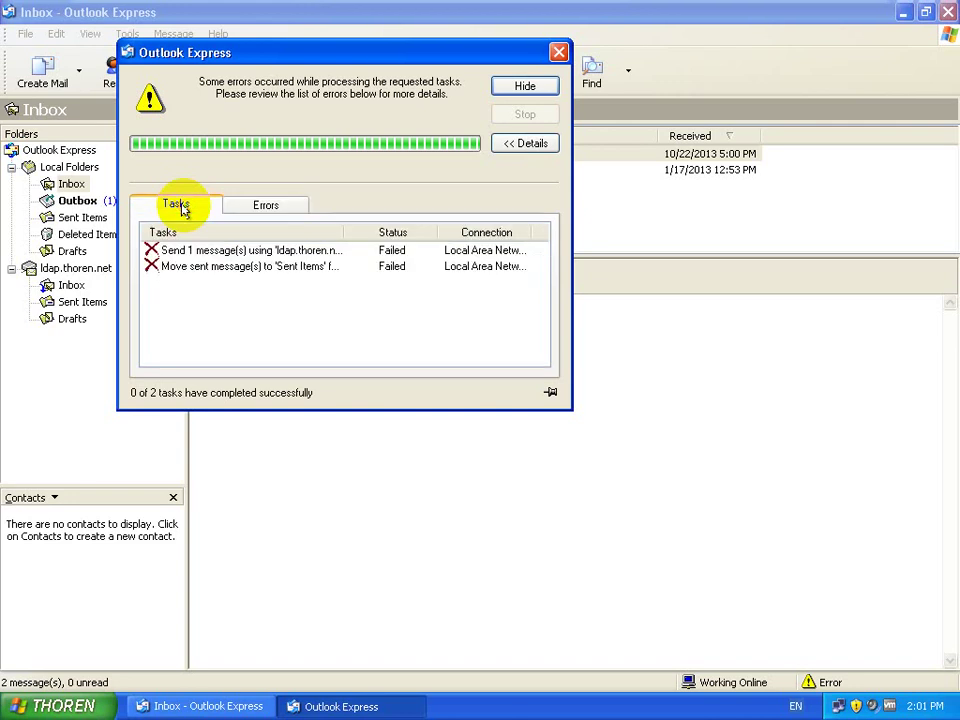
pyautogui.click(525, 87)
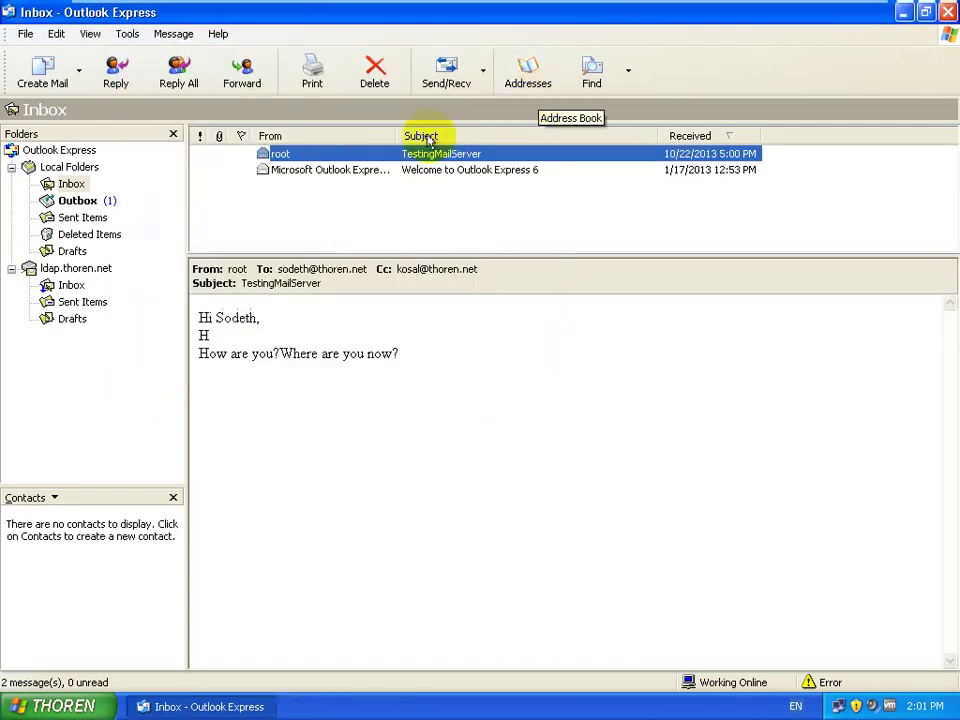
pyautogui.click(447, 84)
pyautogui.click(197, 203)
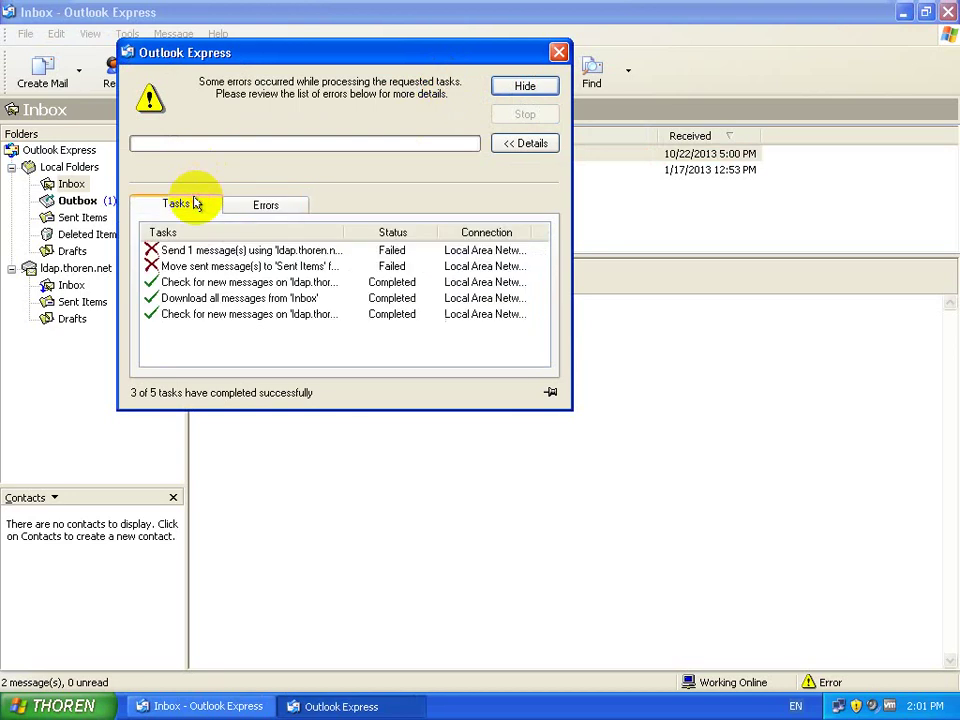
pyautogui.click(559, 52)
pyautogui.click(448, 70)
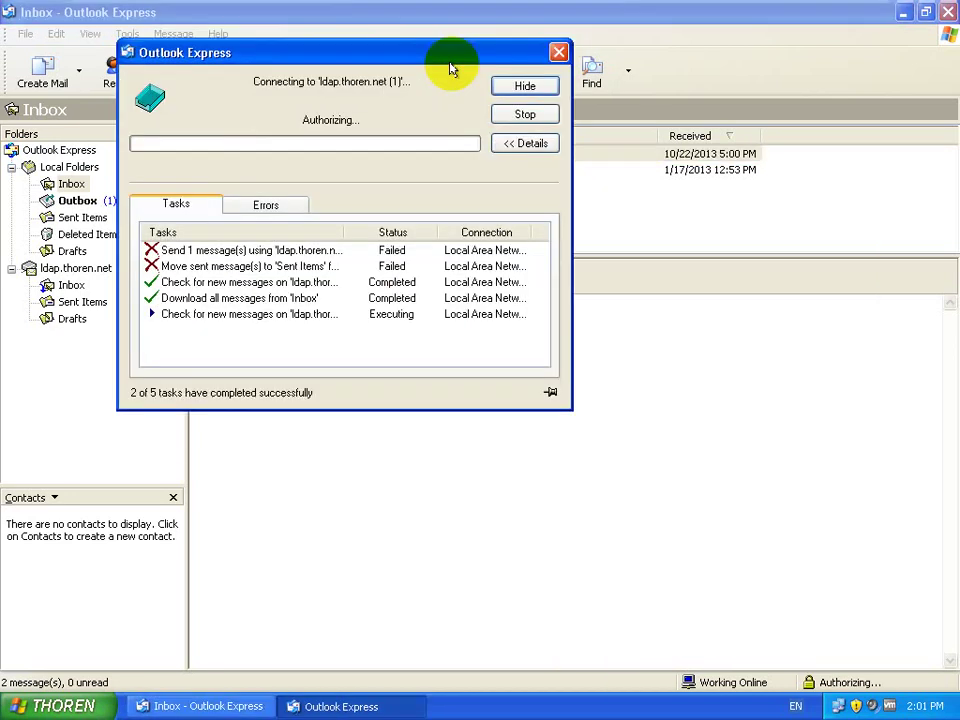
pyautogui.click(163, 207)
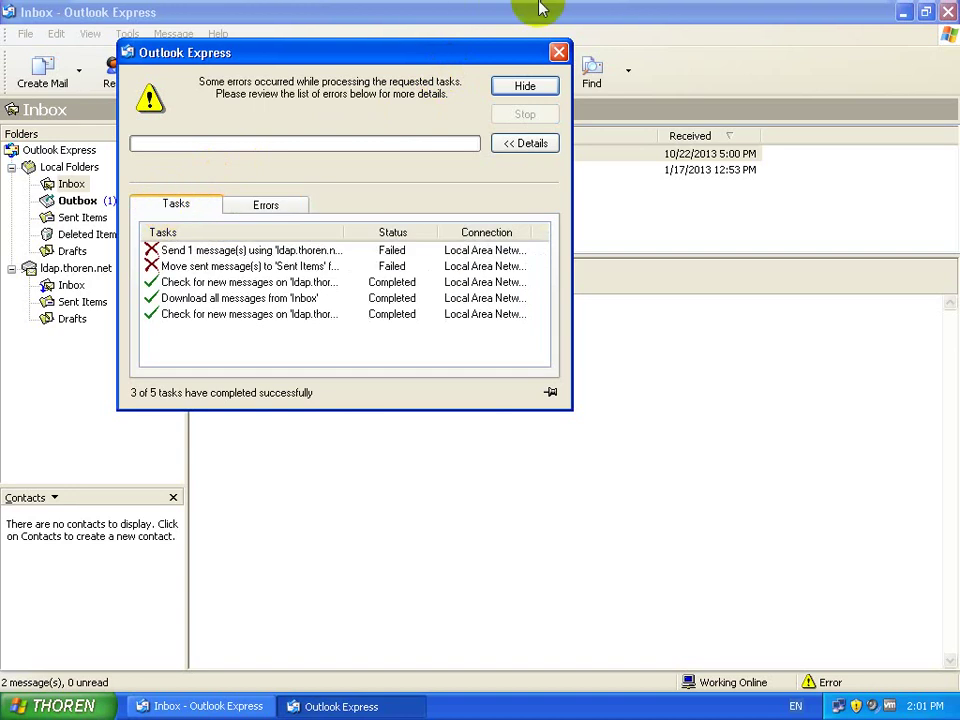
pyautogui.click(823, 9)
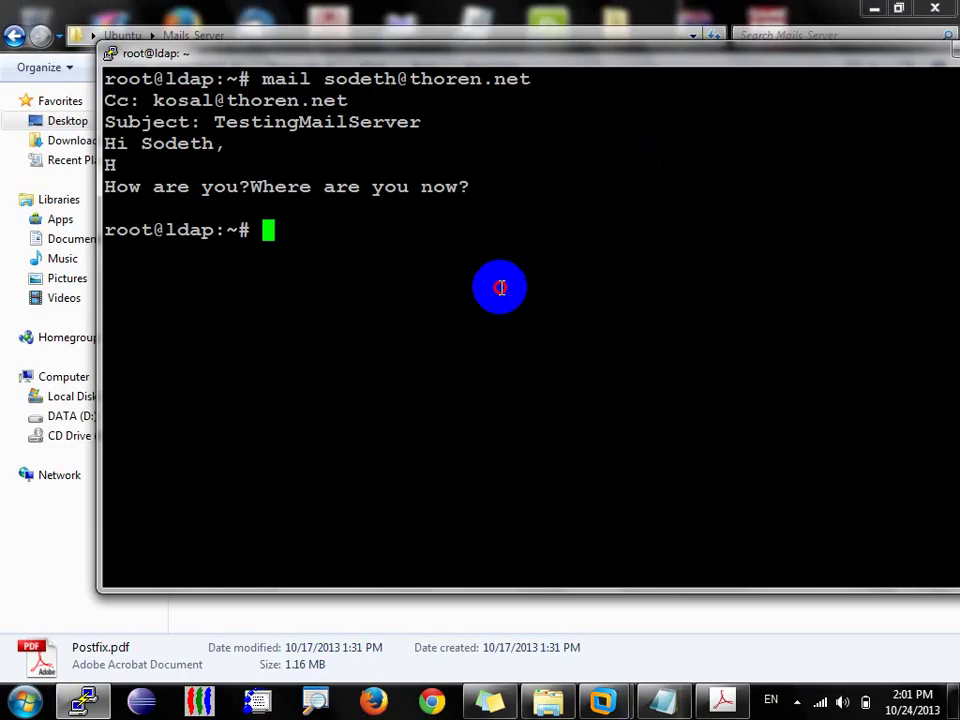
# Step: Maximize PuTTY and run tail -f /var/log/mail.log to follow the mail log
pyautogui.doubleClick(681, 55)
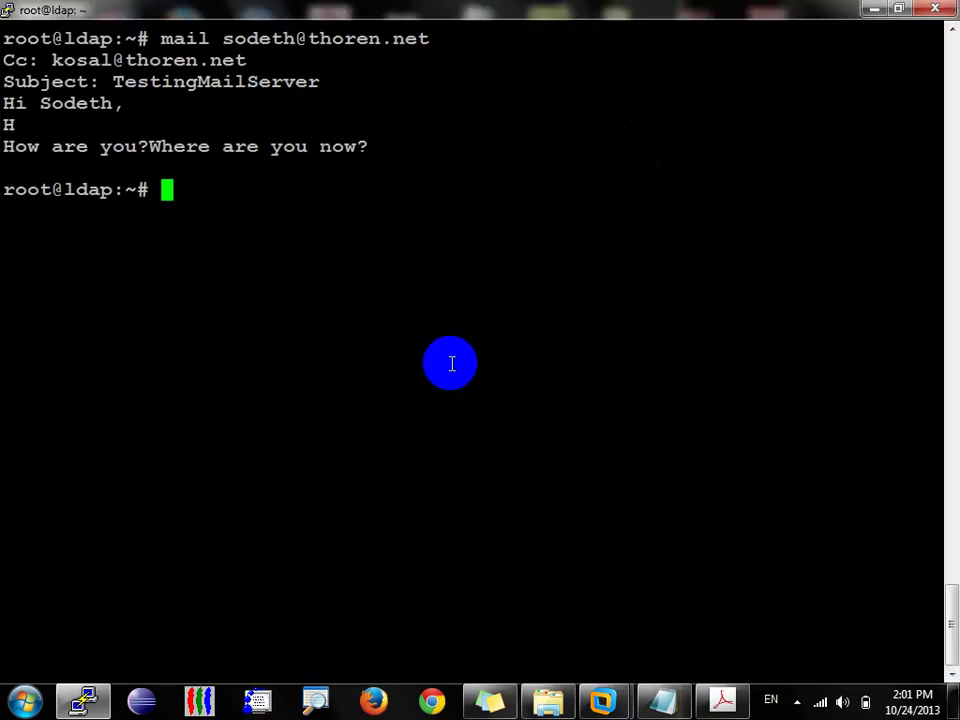
pyautogui.write('tail ')
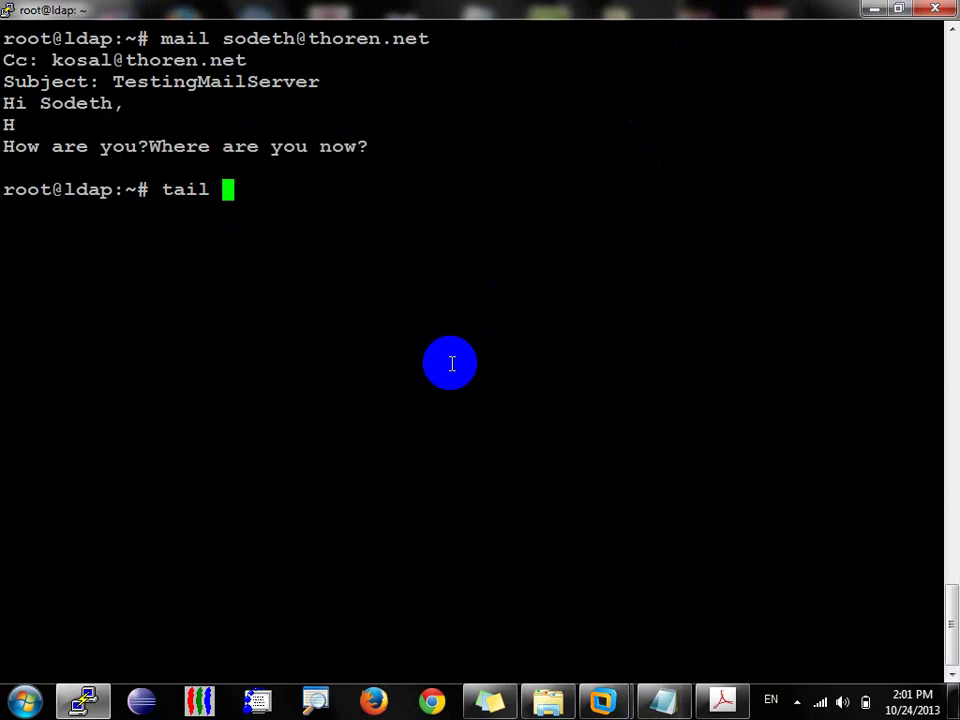
pyautogui.write('/vs')
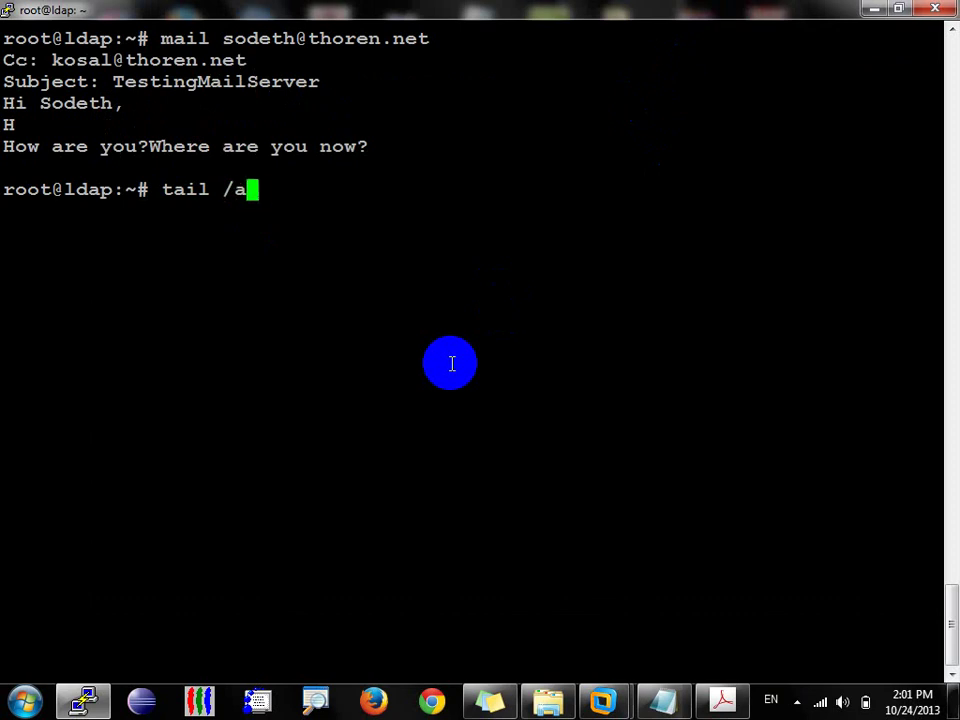
pyautogui.press('BackSpace')
pyautogui.press('BackSpace')
pyautogui.press('BackSpace')
pyautogui.write('-f /')
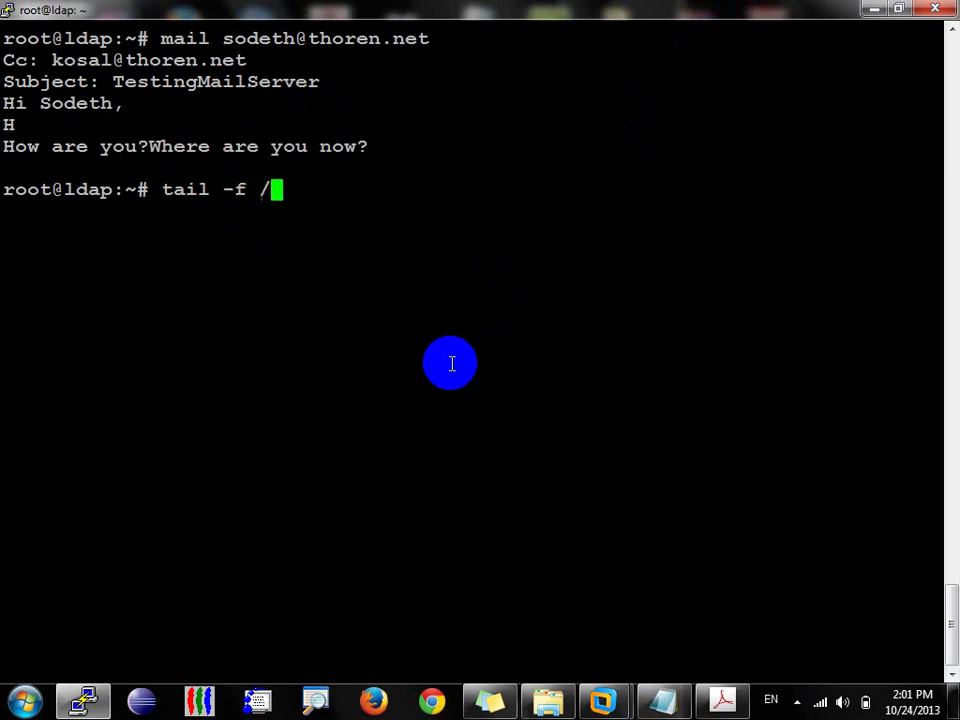
pyautogui.write('var/log/mail.log')
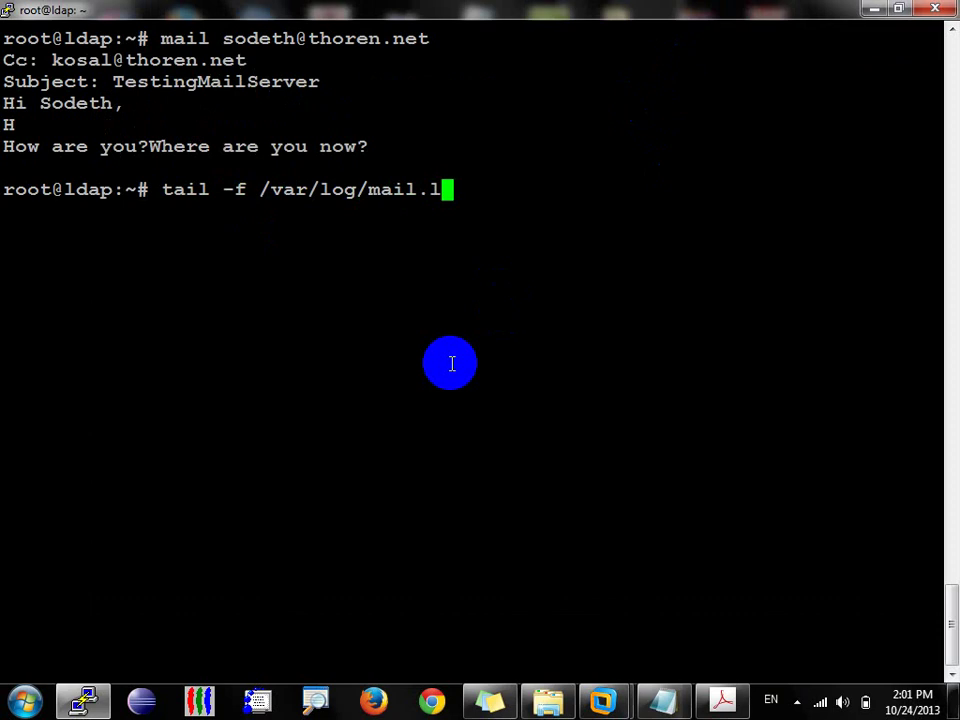
pyautogui.press('Return')
pyautogui.press('Return')
pyautogui.press('Return')
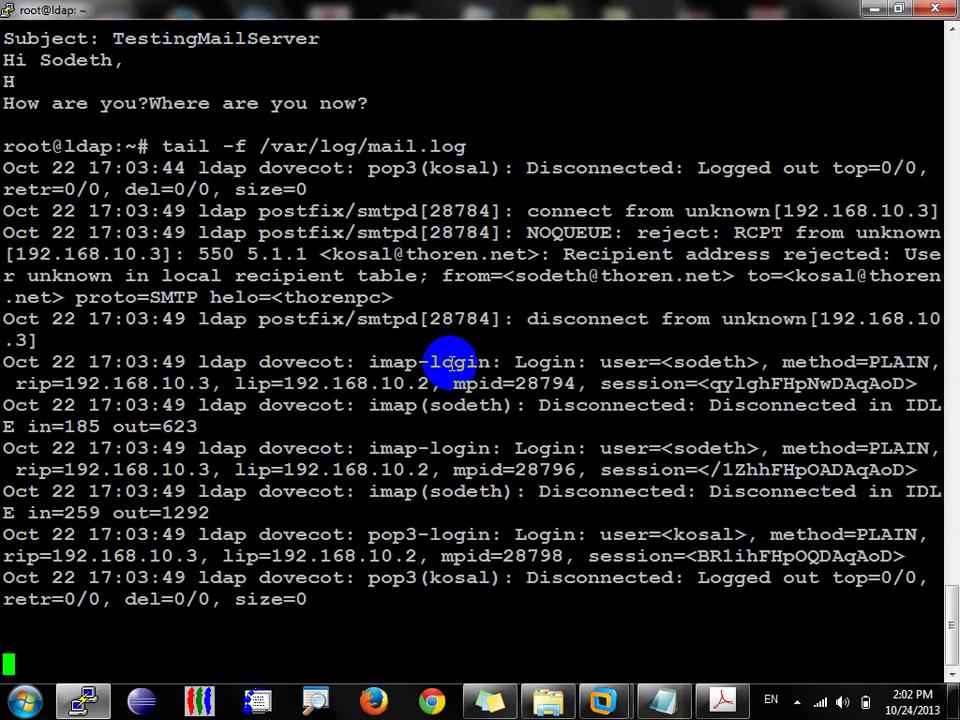
# Step: Stop the log tail, then list /home and the second user's home directory
pyautogui.hotkey('ctrl', 'c')
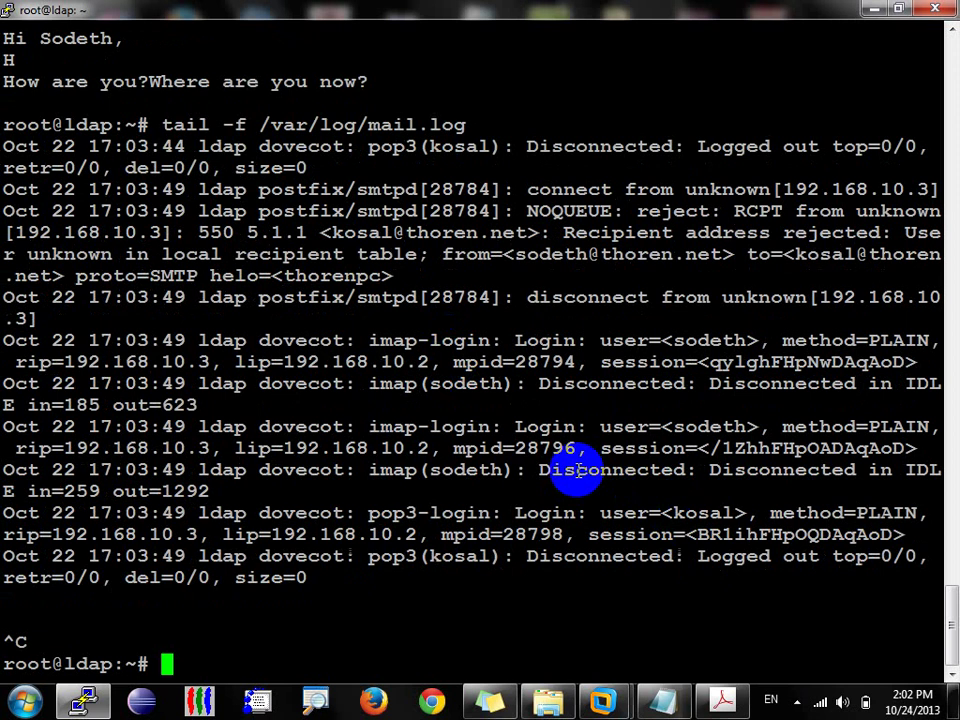
pyautogui.write('cd .')
pyautogui.press('BackSpace')
pyautogui.write('/home/')
pyautogui.press('Return')
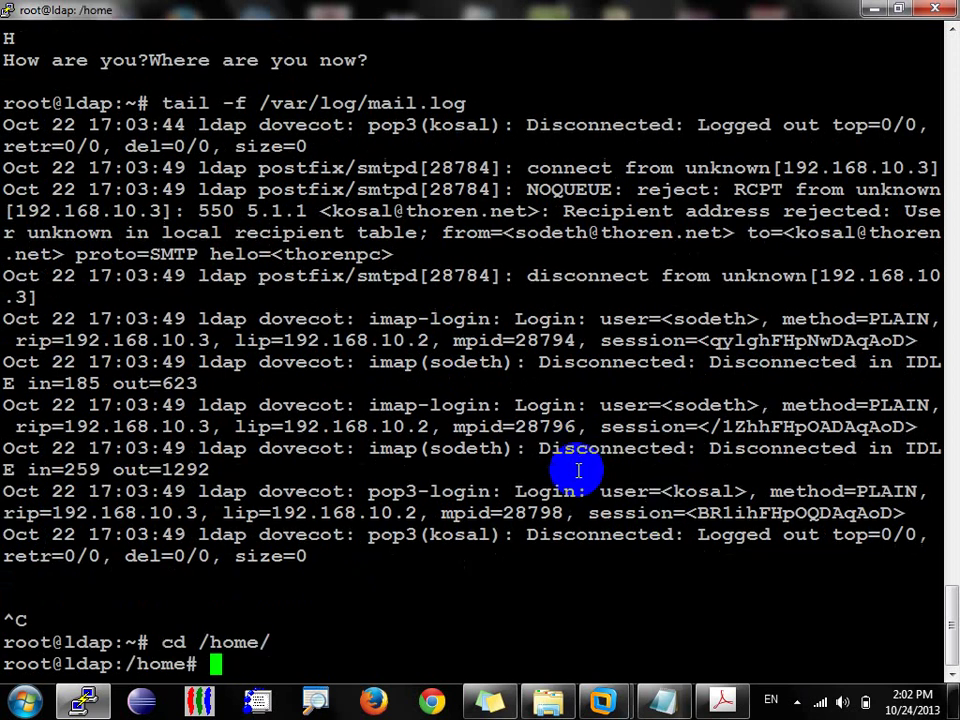
pyautogui.write('ls')
pyautogui.press('Return')
pyautogui.write('ls -l')
pyautogui.press('Return')
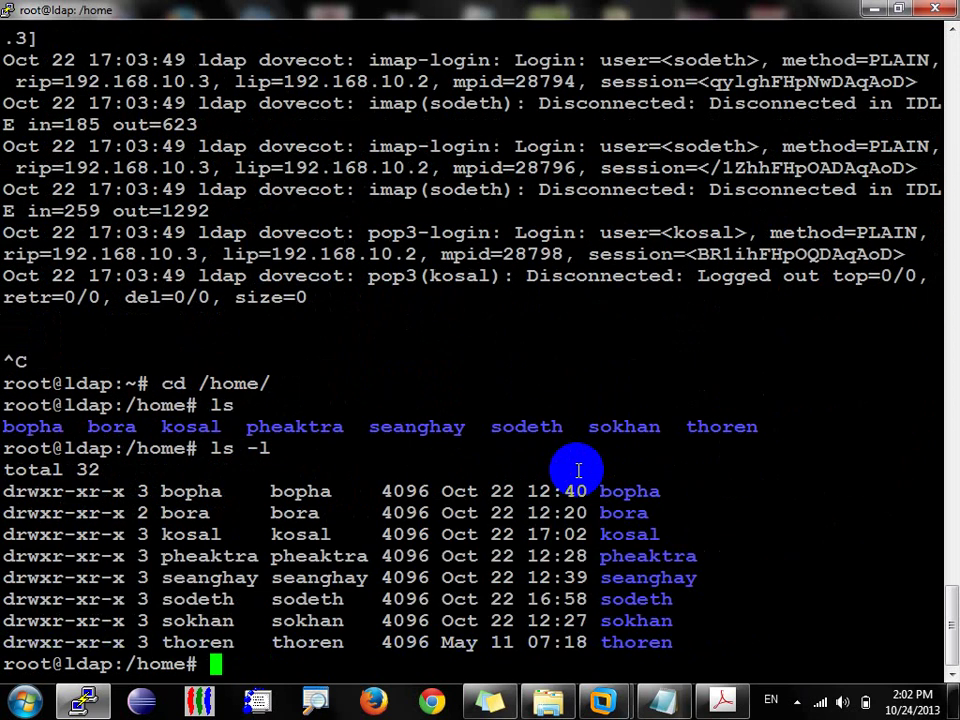
pyautogui.write('cd kosal/')
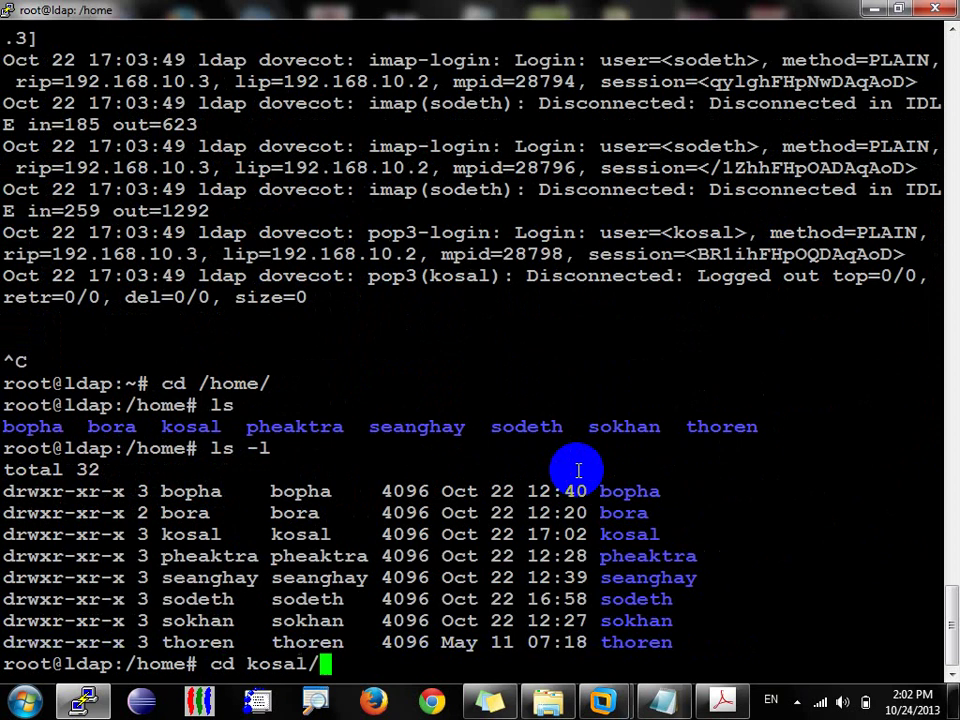
pyautogui.press('Return')
pyautogui.write('ls')
pyautogui.press('Return')
# Step: List the second user's mail folder, then return to /home
pyautogui.write('ls')
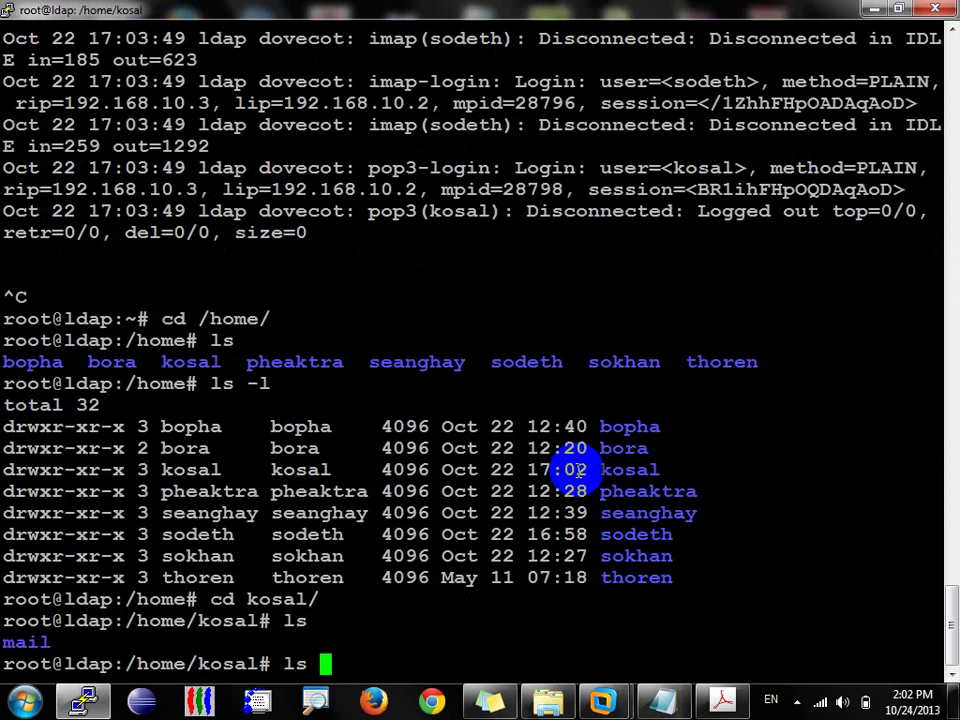
pyautogui.press('BackSpace')
pyautogui.press('BackSpace')
pyautogui.write('cd m')
pyautogui.press('Tab')
pyautogui.press('Return')
pyautogui.write('ls')
pyautogui.press('Return')
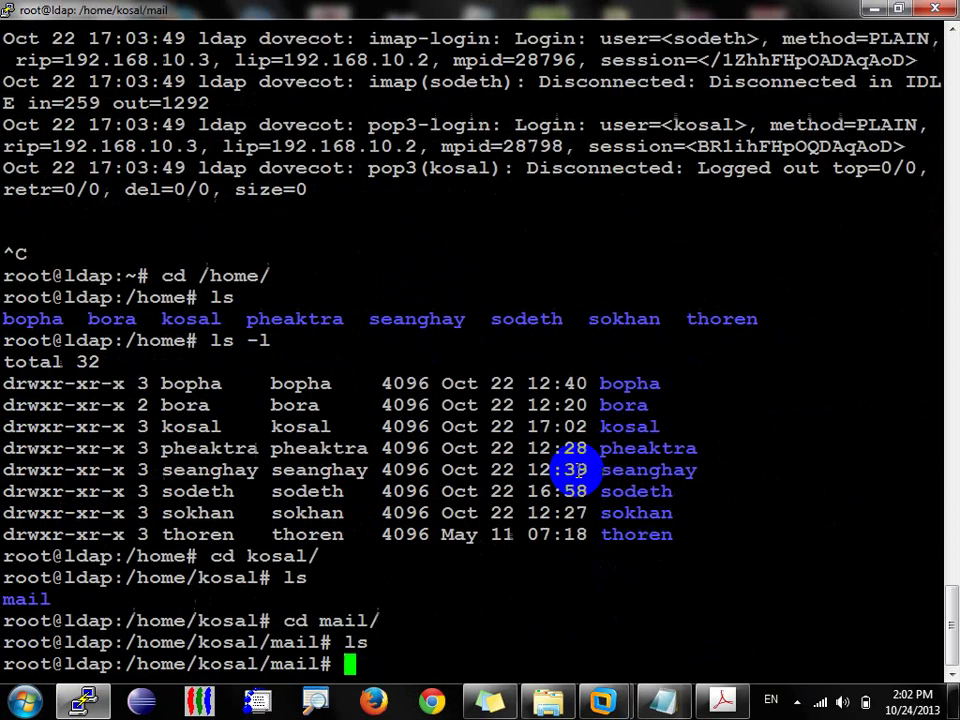
pyautogui.write('l')
pyautogui.press('BackSpace')
pyautogui.write('cd ..')
pyautogui.press('Return')
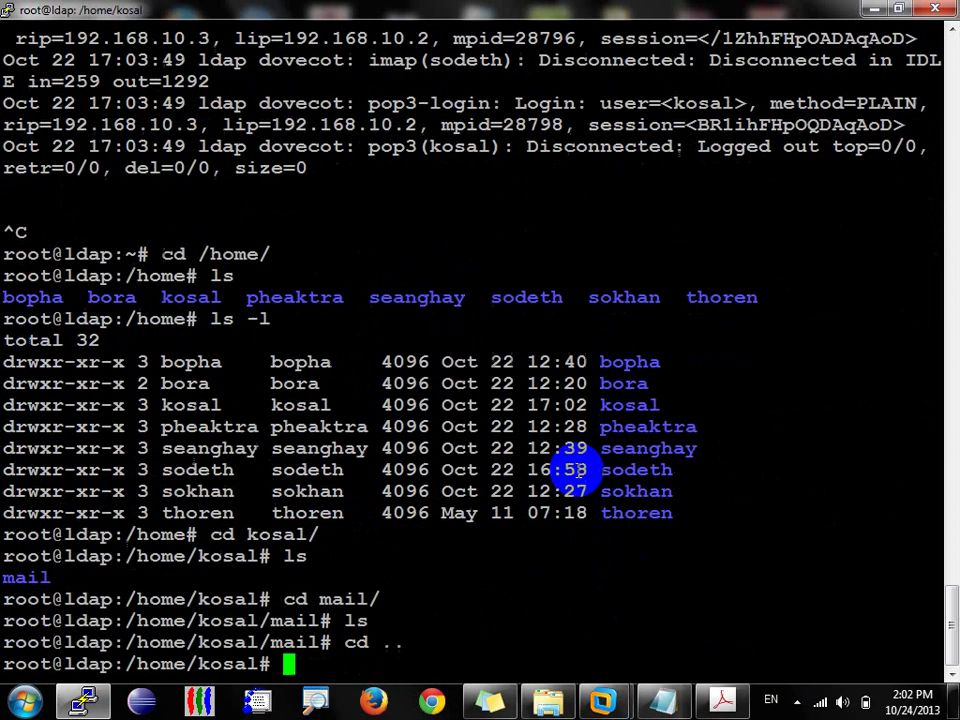
pyautogui.write('cd so')
pyautogui.press('Return')
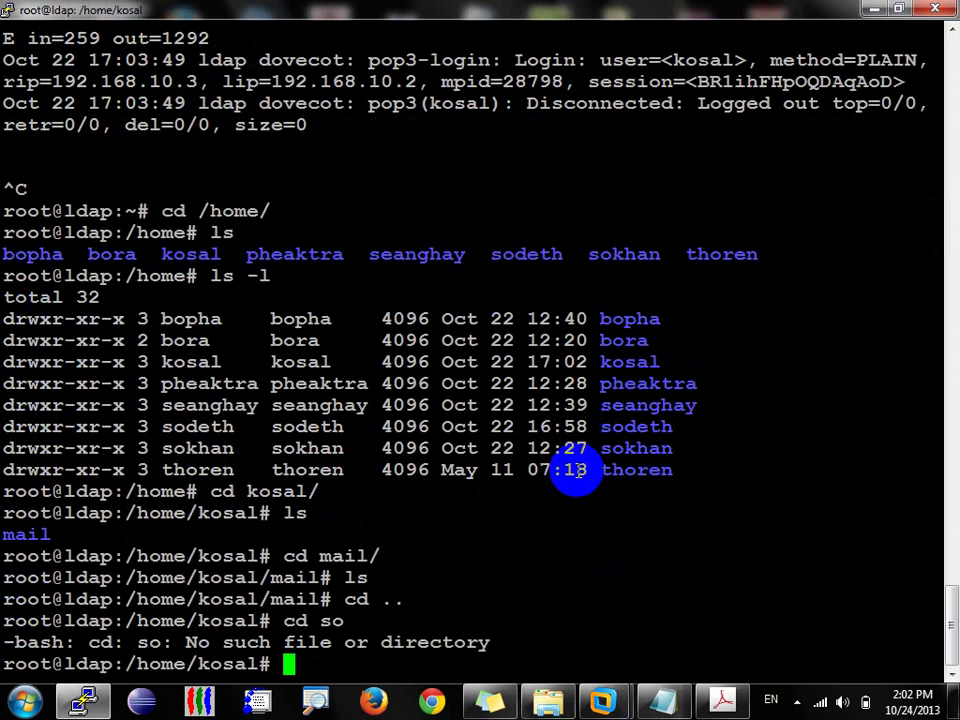
pyautogui.write('cd ..')
pyautogui.press('Return')
# Step: Enter the first user's mail folder and list its files in detail
pyautogui.write('cd do')
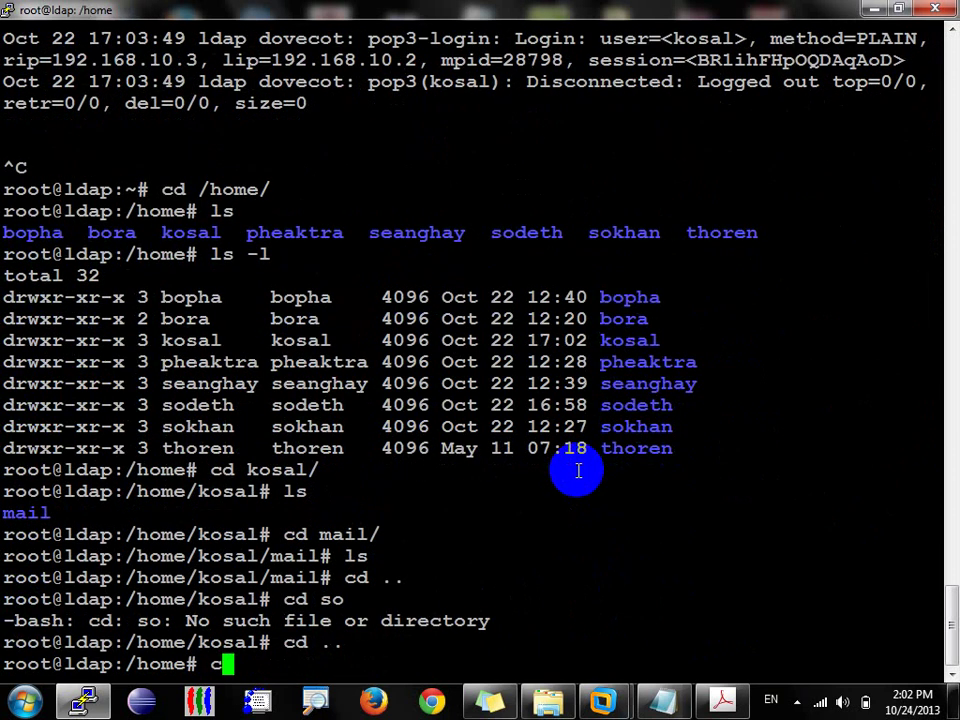
pyautogui.press('BackSpace')
pyautogui.press('BackSpace')
pyautogui.write('so')
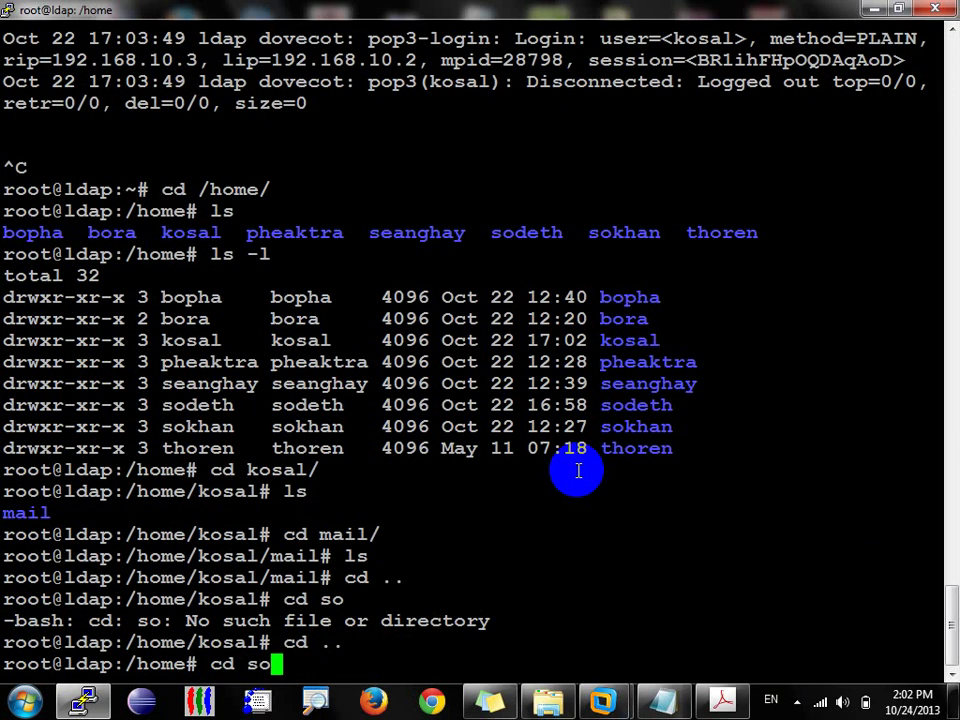
pyautogui.press('BackSpace')
pyautogui.press('BackSpace')
pyautogui.press('BackSpace')
pyautogui.press('BackSpace')
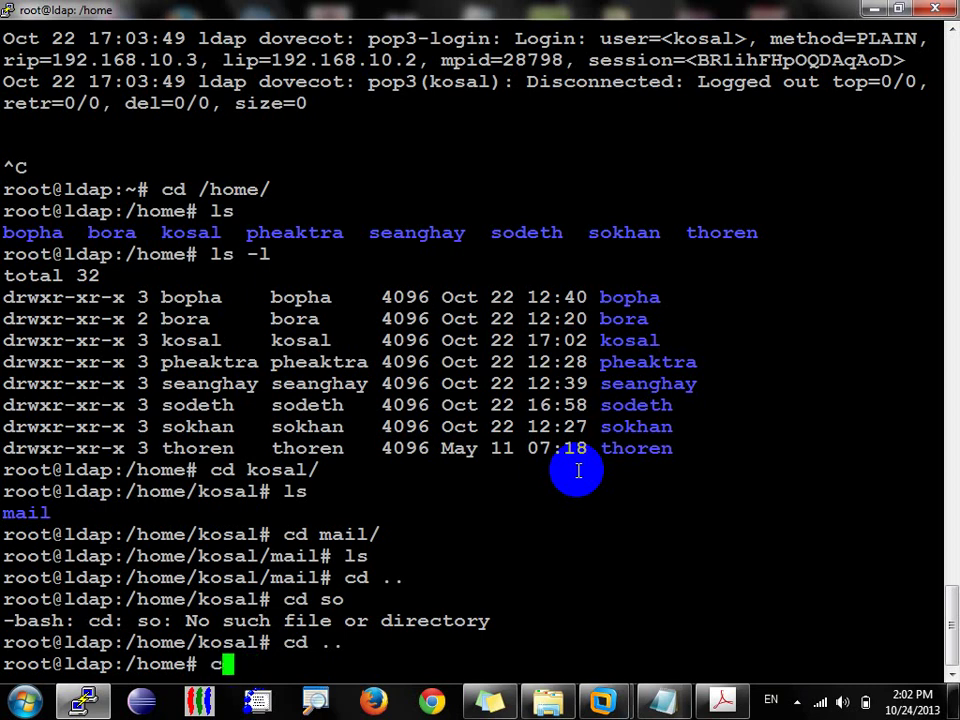
pyautogui.write('d so')
pyautogui.press('Tab')
pyautogui.press('Return')
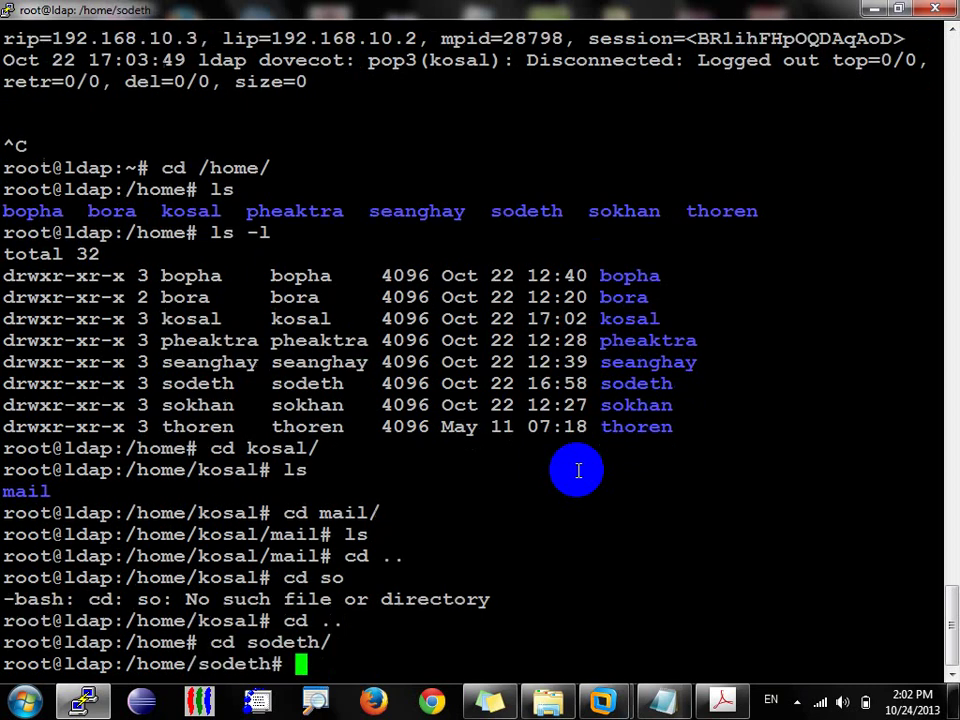
pyautogui.write('ls')
pyautogui.press('Return')
pyautogui.write('cd m')
pyautogui.press('Tab')
pyautogui.press('Return')
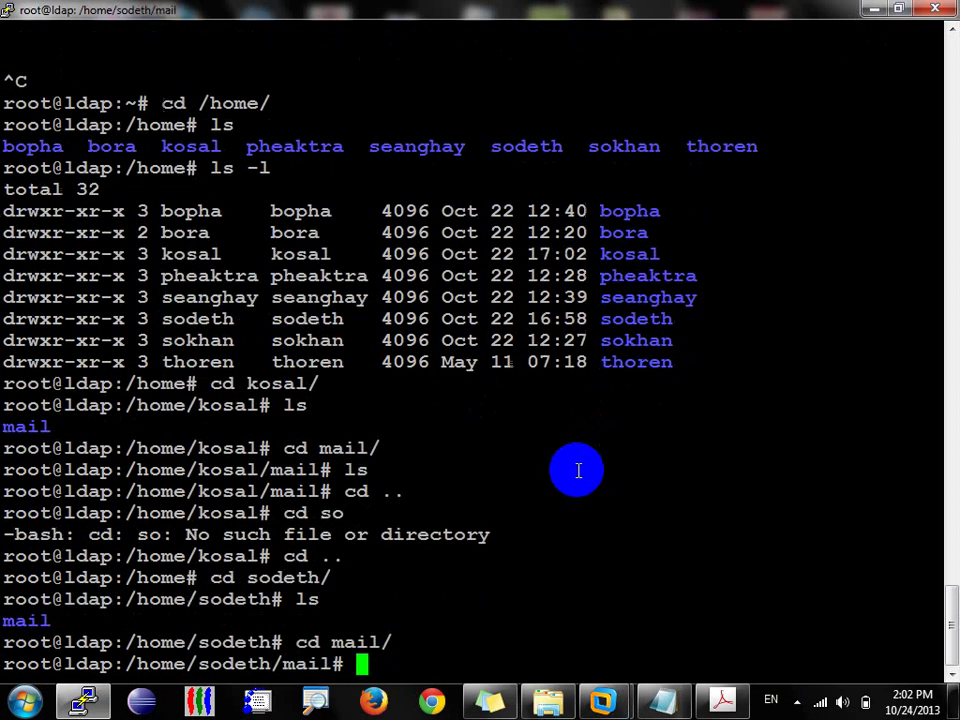
pyautogui.write('ls -l')
pyautogui.press('Return')
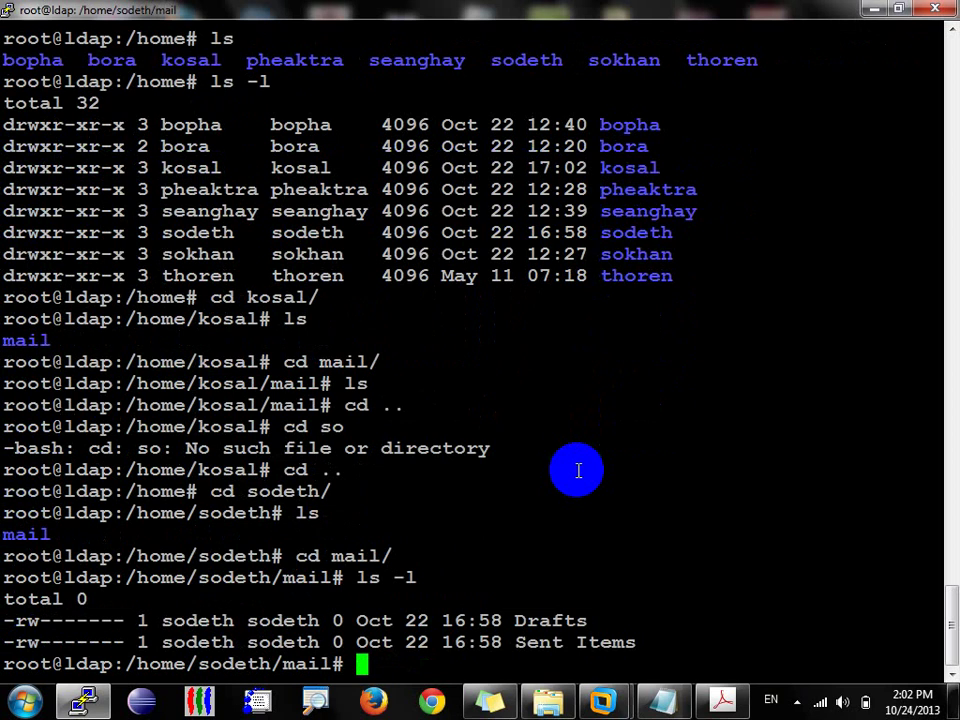
# Step: Print the contents of the Drafts and Sent Items mail files
pyautogui.write('cat d')
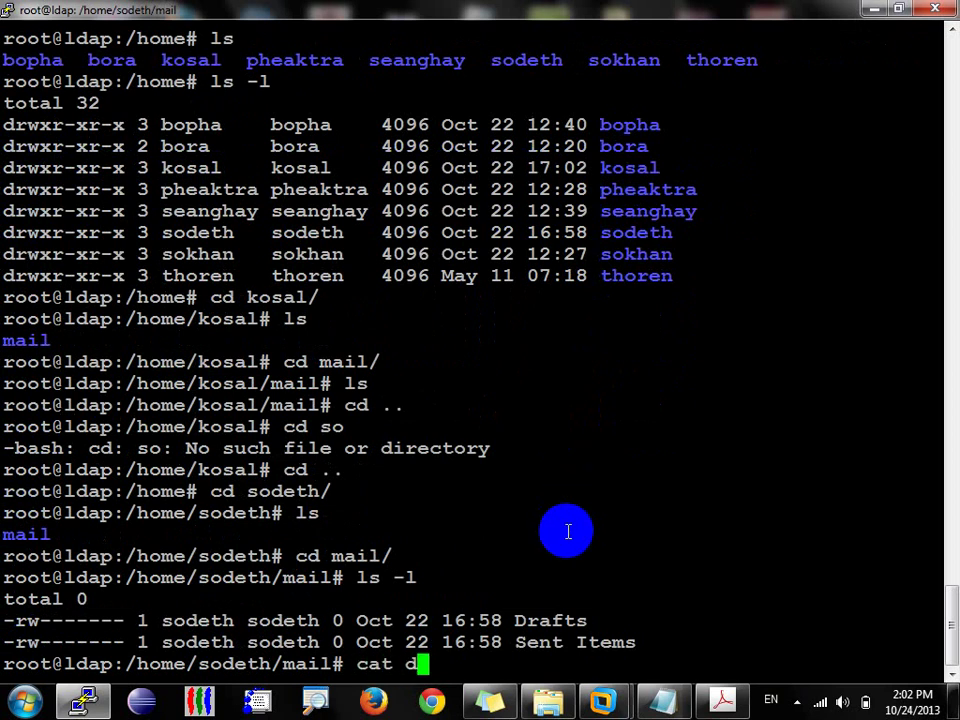
pyautogui.press('BackSpace')
pyautogui.write('D')
pyautogui.press('Tab')
pyautogui.press('Return')
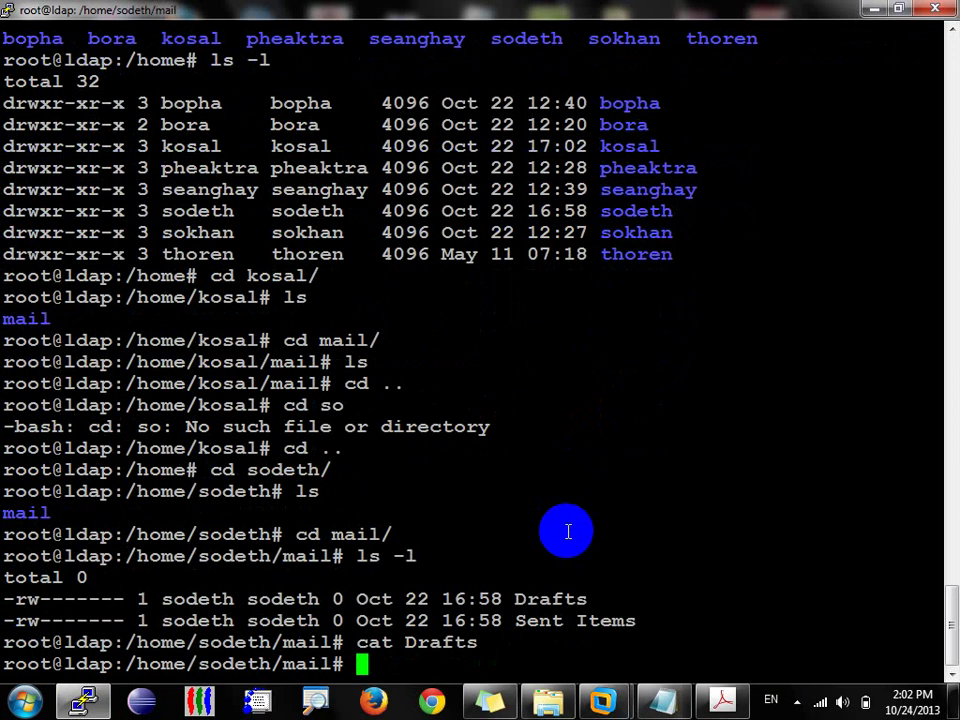
pyautogui.press('Up')
pyautogui.press('BackSpace')
pyautogui.press('BackSpace')
pyautogui.press('BackSpace')
pyautogui.press('BackSpace')
pyautogui.press('BackSpace')
pyautogui.press('BackSpace')
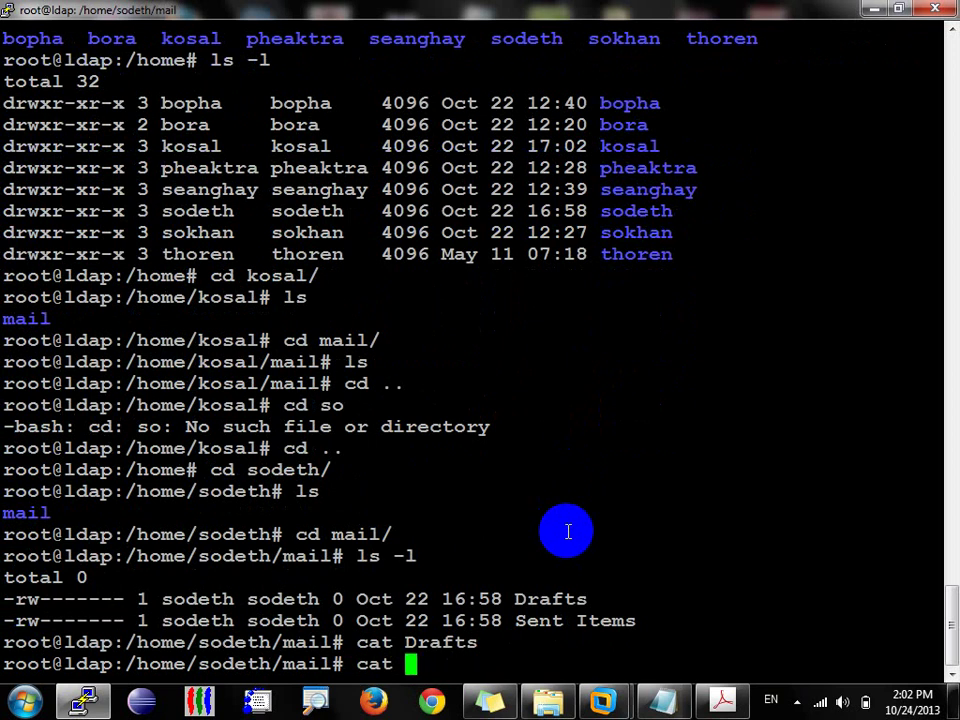
pyautogui.write('se')
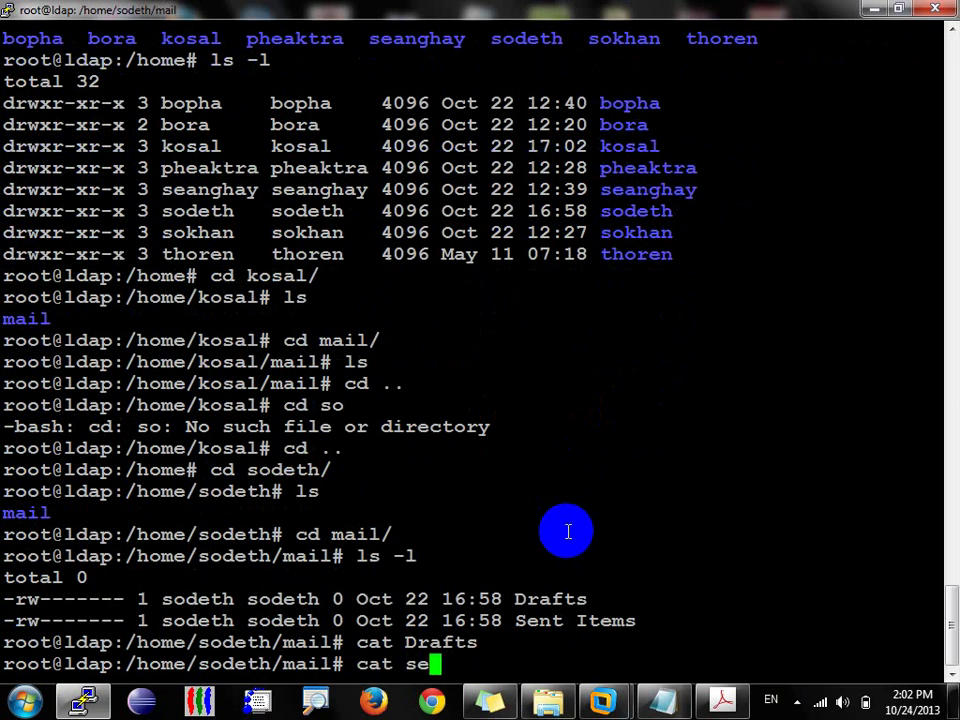
pyautogui.write('n')
pyautogui.press('BackSpace')
pyautogui.press('BackSpace')
pyautogui.press('BackSpace')
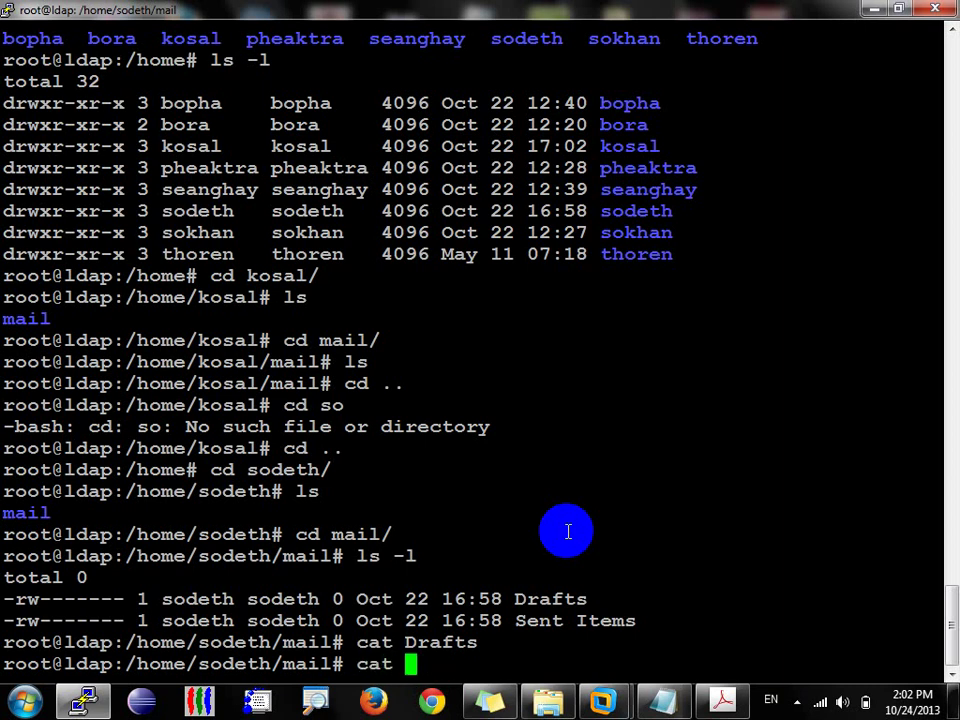
pyautogui.write('Se')
pyautogui.press('Tab')
pyautogui.press('Return')
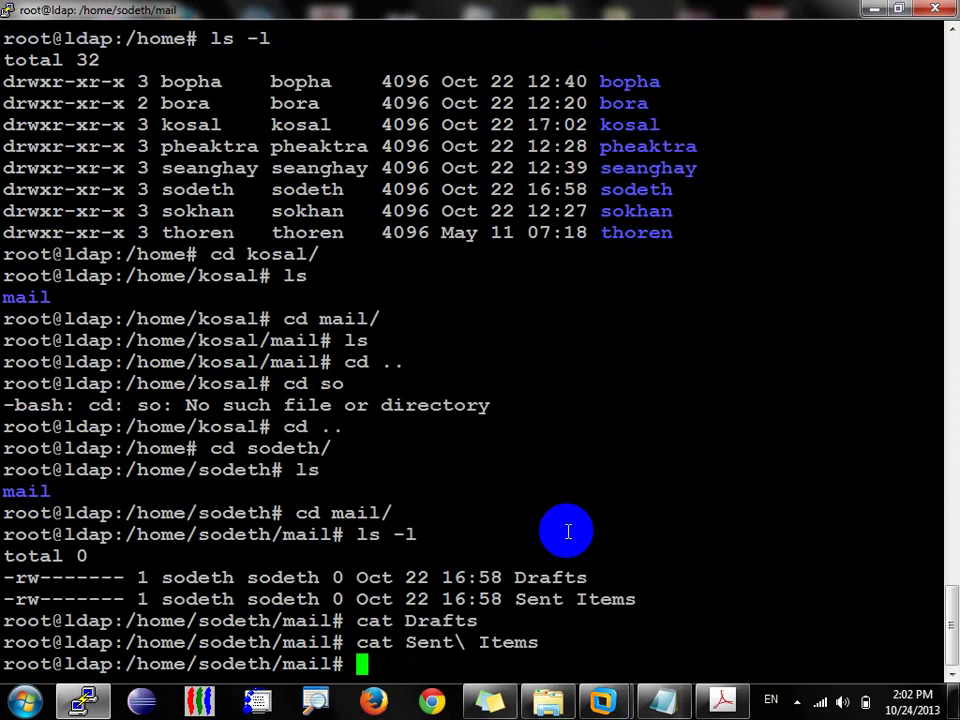
pyautogui.press('Up')
pyautogui.press('Return')
# Step: List hidden files with ls -lsa and inspect the .imap folder's INBOX, Drafts and Sent Items
pyautogui.write('ls -lsa')
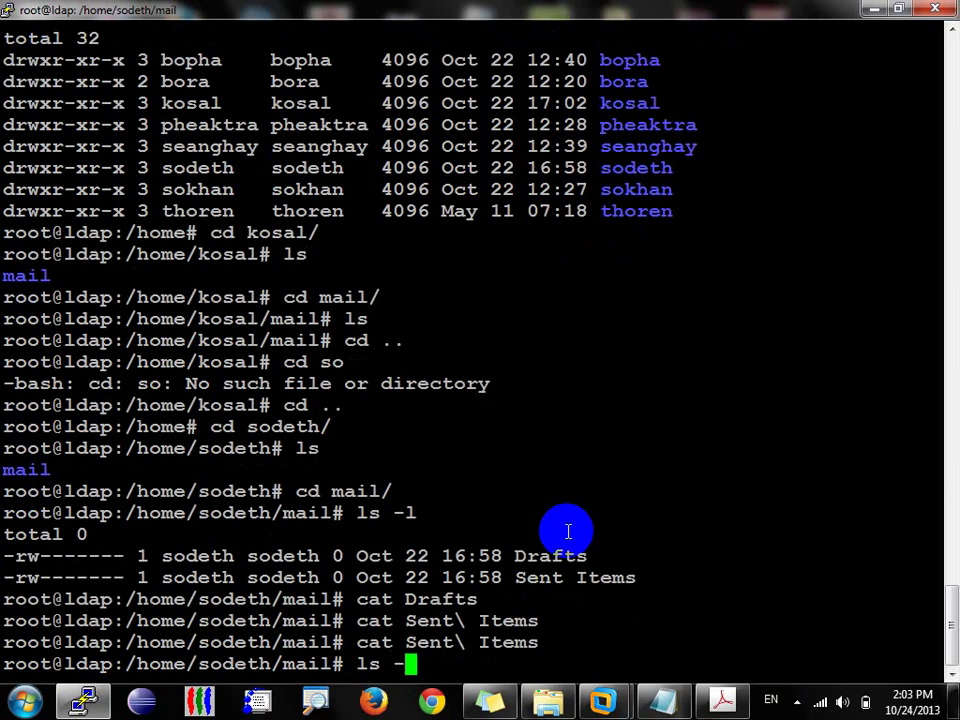
pyautogui.press('Return')
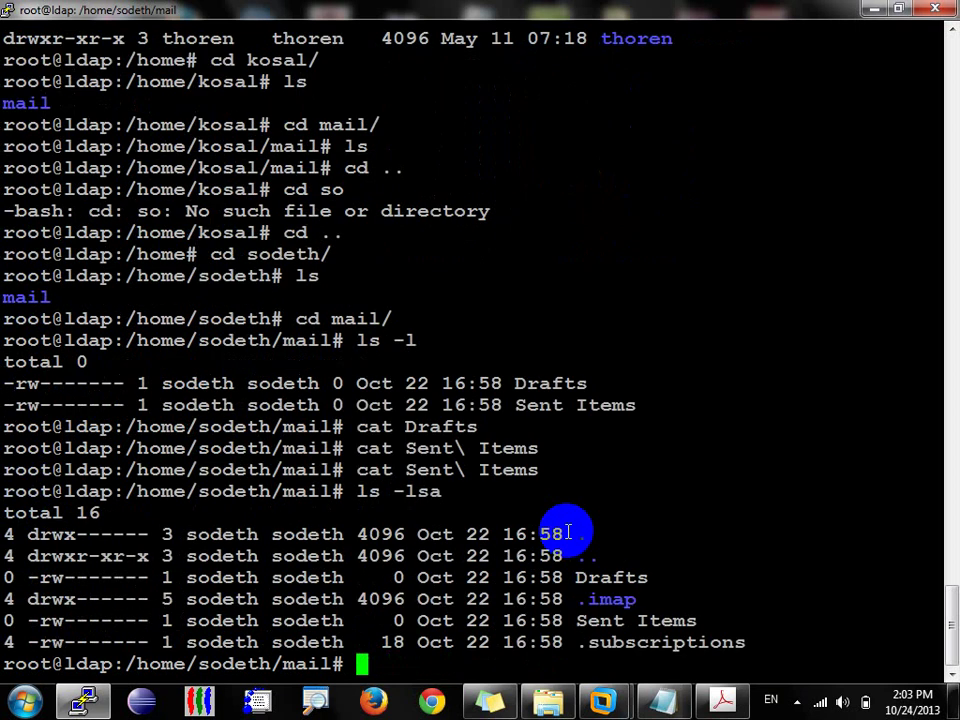
pyautogui.write('cd.')
pyautogui.write('imap/')
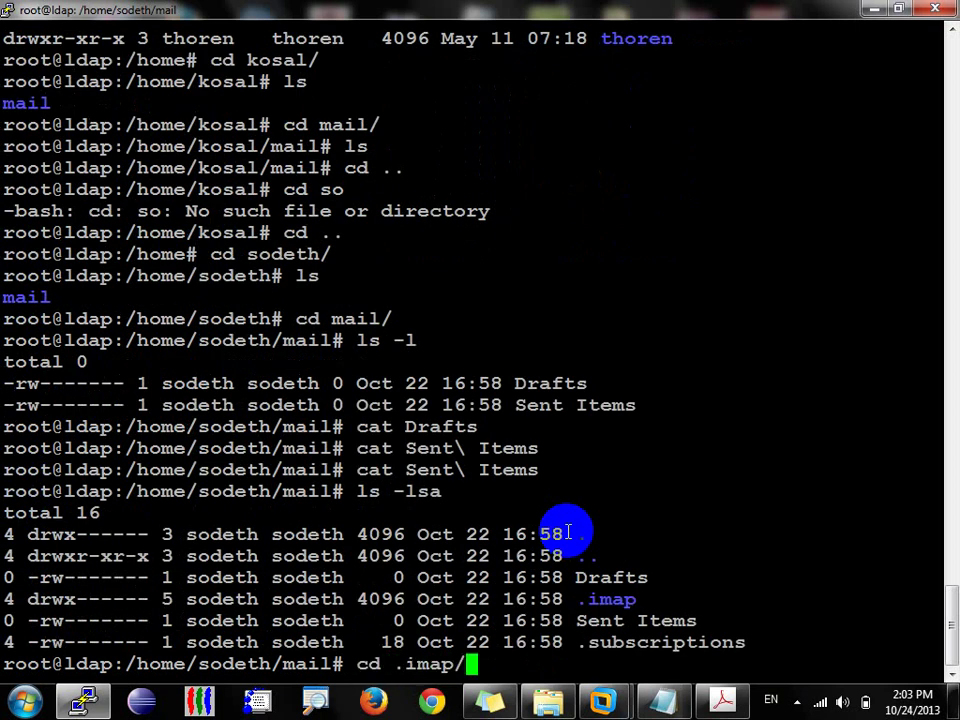
pyautogui.press('Return')
pyautogui.write('ls')
pyautogui.press('Return')
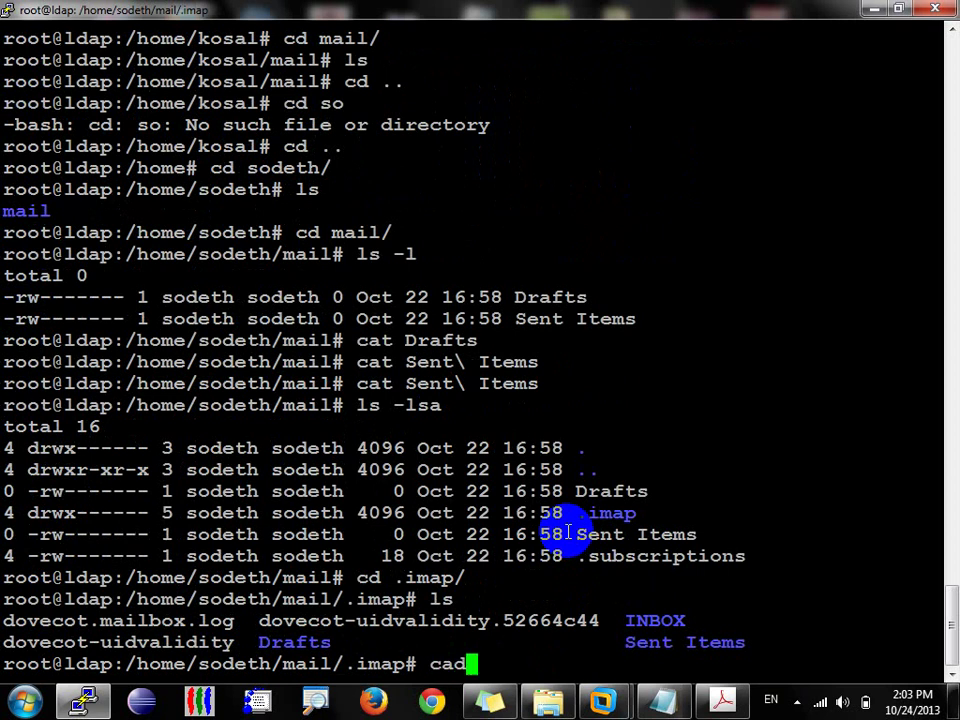
# Step: Print dovecot.mailbox.log, then clear the terminal with Ctrl+L
pyautogui.write('cat do')
pyautogui.press('Tab')
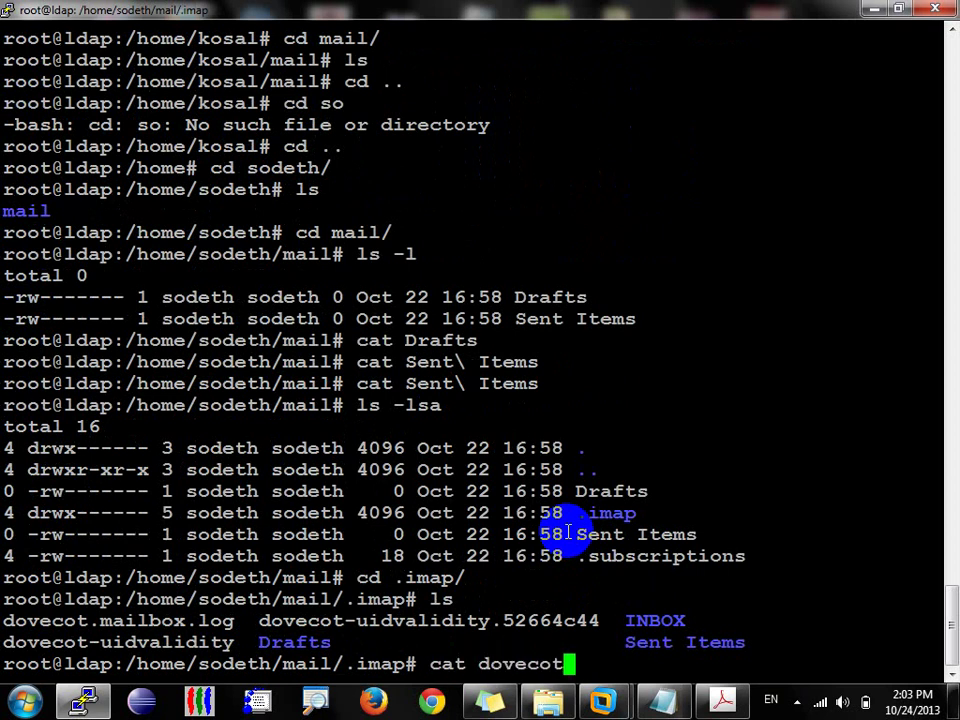
pyautogui.write('.')
pyautogui.press('Tab')
pyautogui.press('Return')
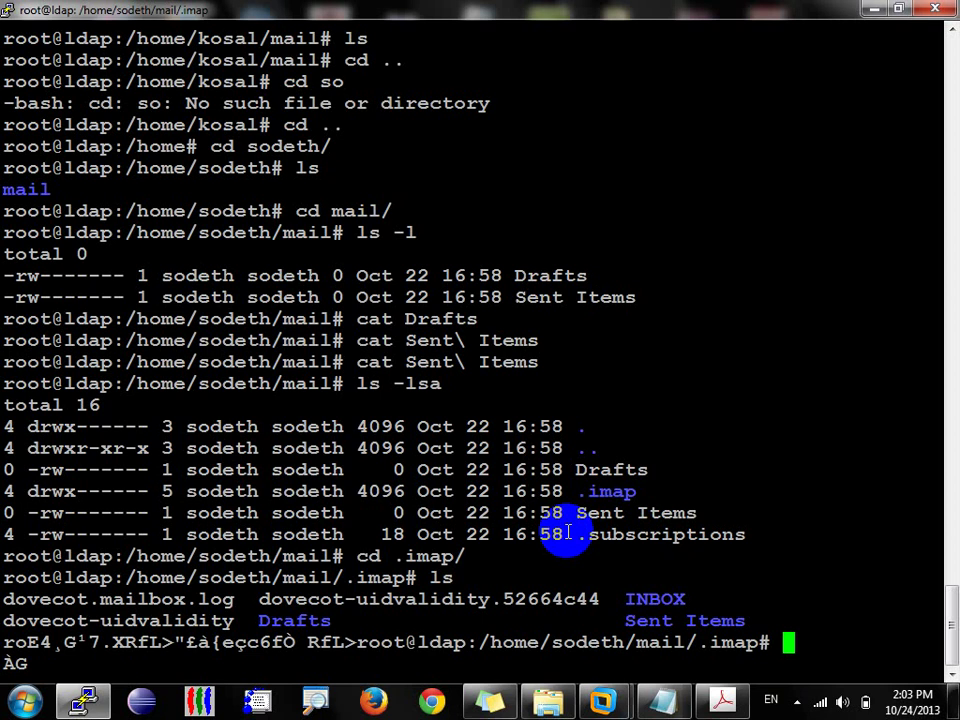
pyautogui.press('Return')
pyautogui.press('Return')
pyautogui.press('Return')
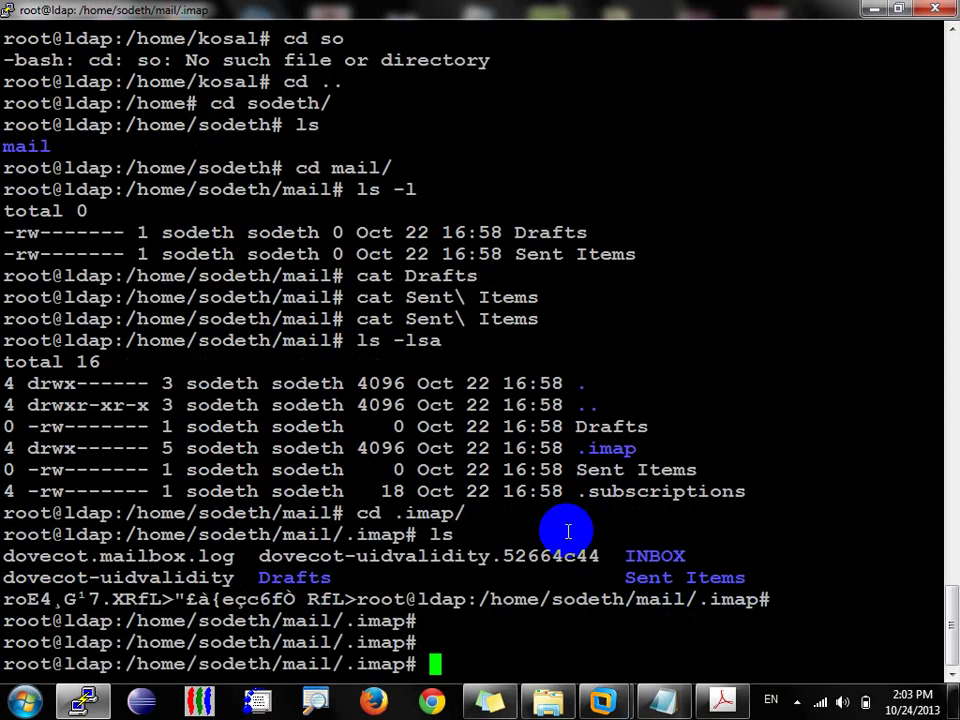
pyautogui.hotkey('ctrl', 'l')
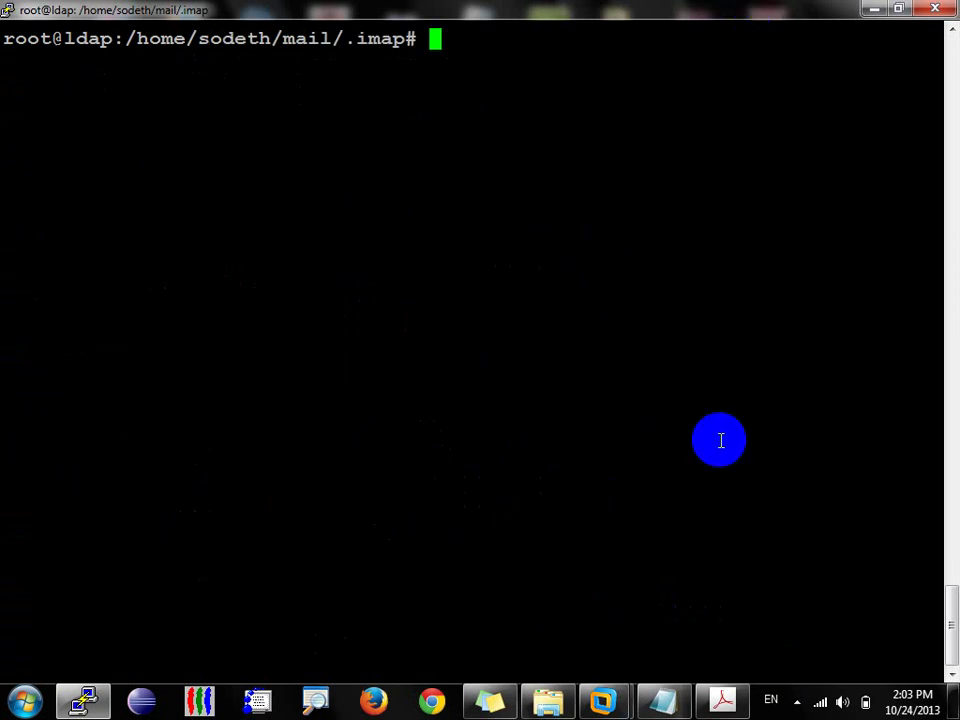
# Step: In the Test_MailServer VM, dismiss the send error report and select the queued Drinking message in the Outbox
pyautogui.click(628, 705)
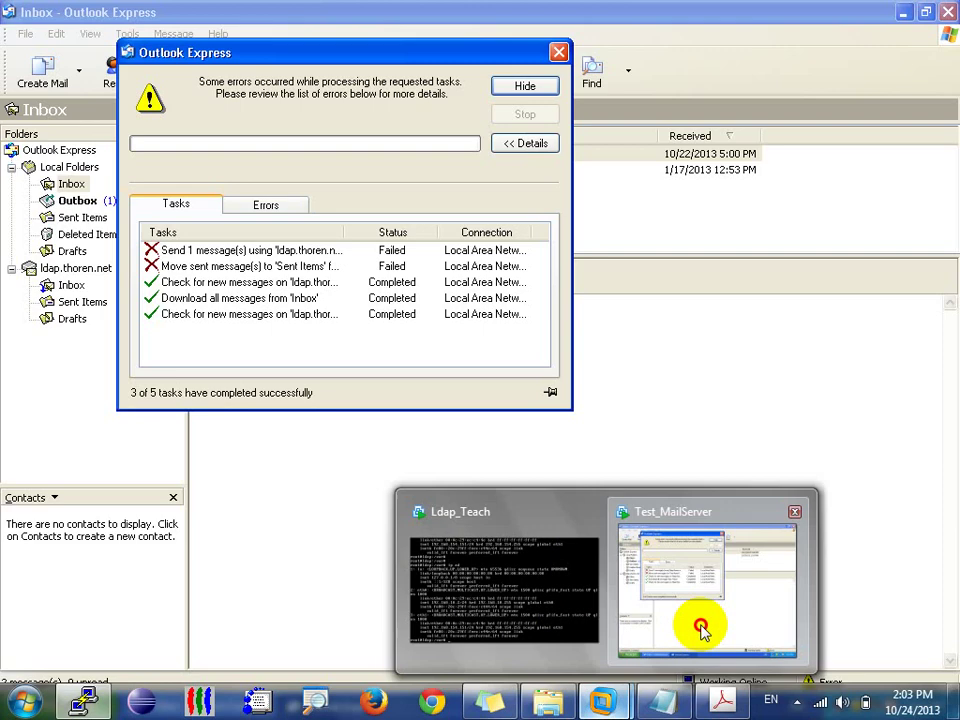
pyautogui.click(701, 626)
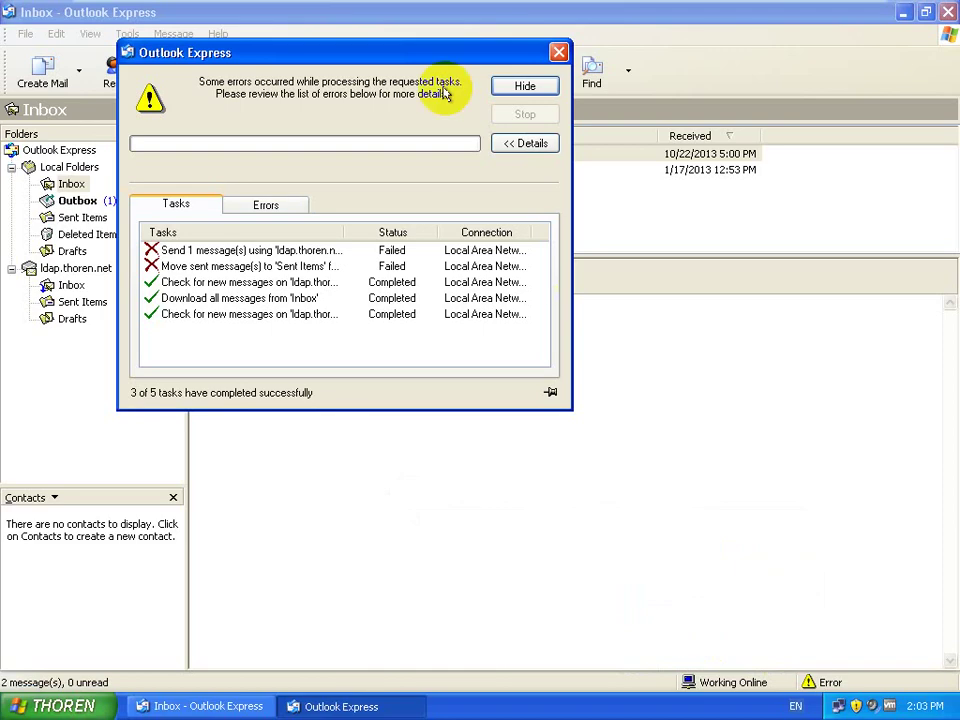
pyautogui.doubleClick(344, 237)
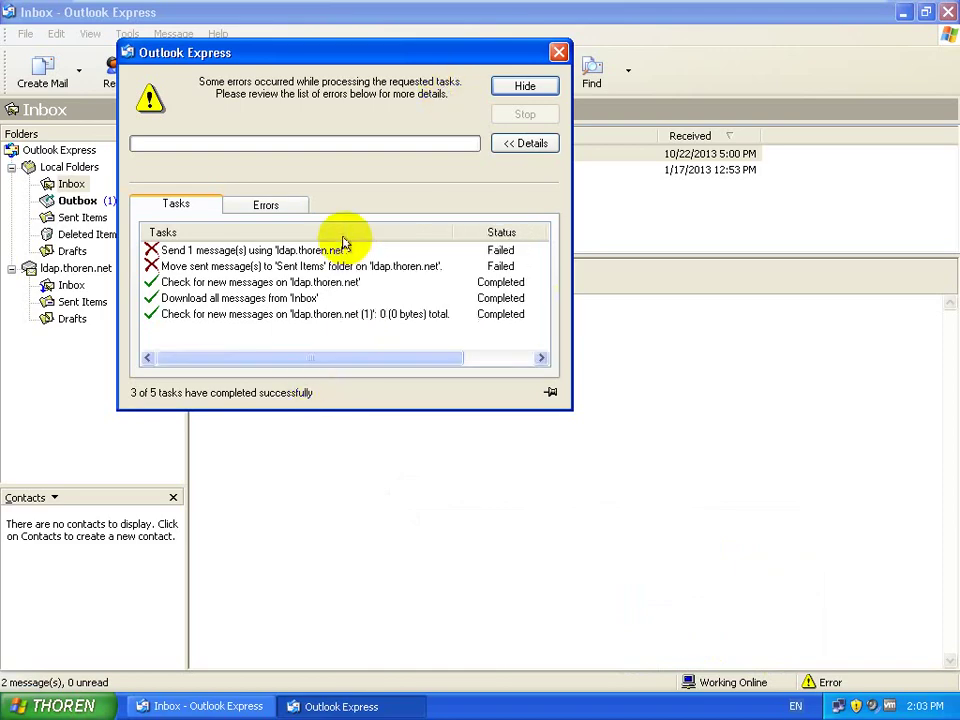
pyautogui.click(559, 53)
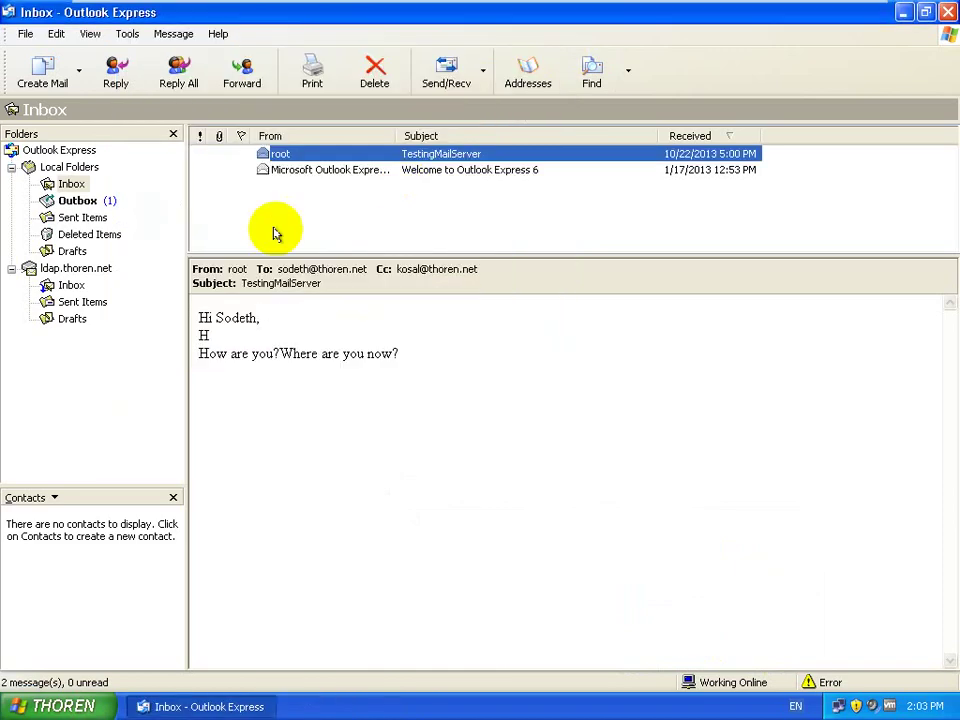
pyautogui.click(99, 202)
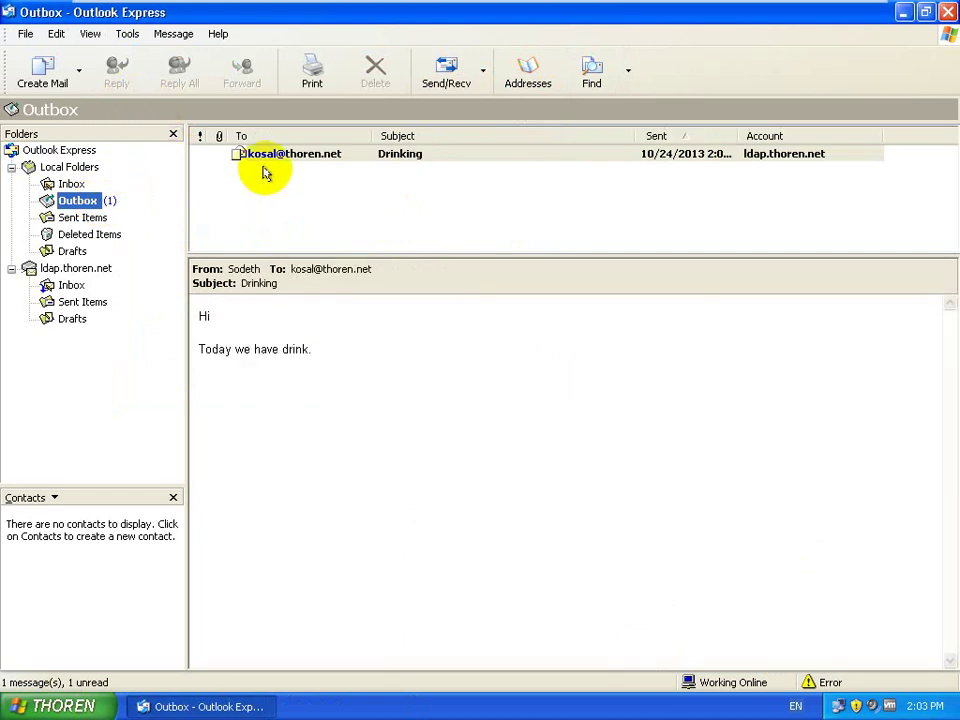
pyautogui.click(284, 160)
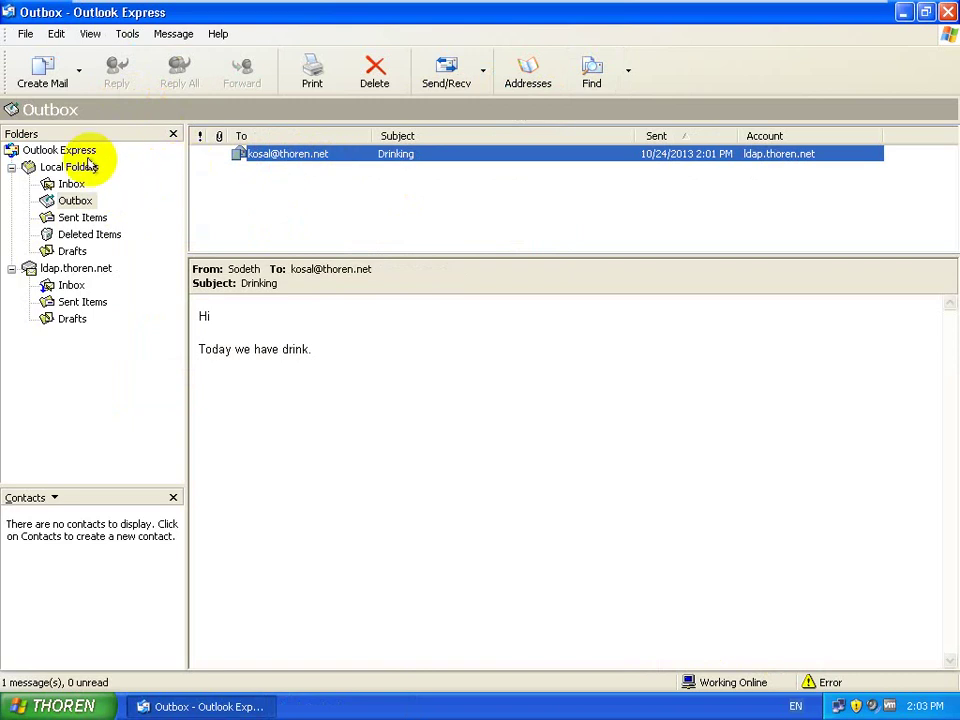
pyautogui.click(129, 34)
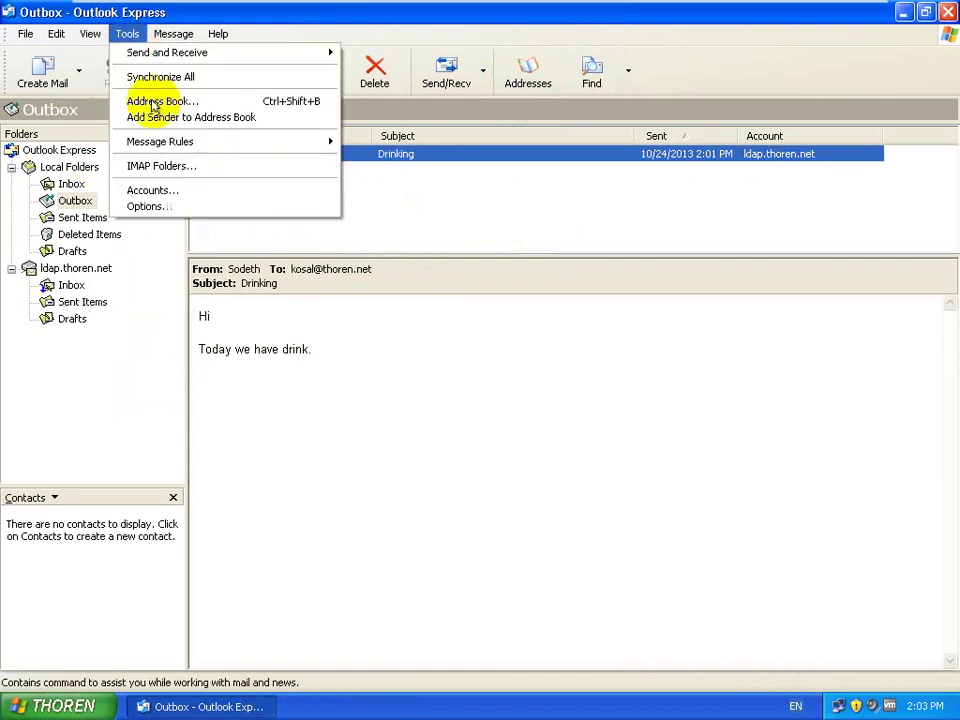
# Step: Review the properties of the default and ldap.thoren.net (1) mail accounts
pyautogui.click(166, 190)
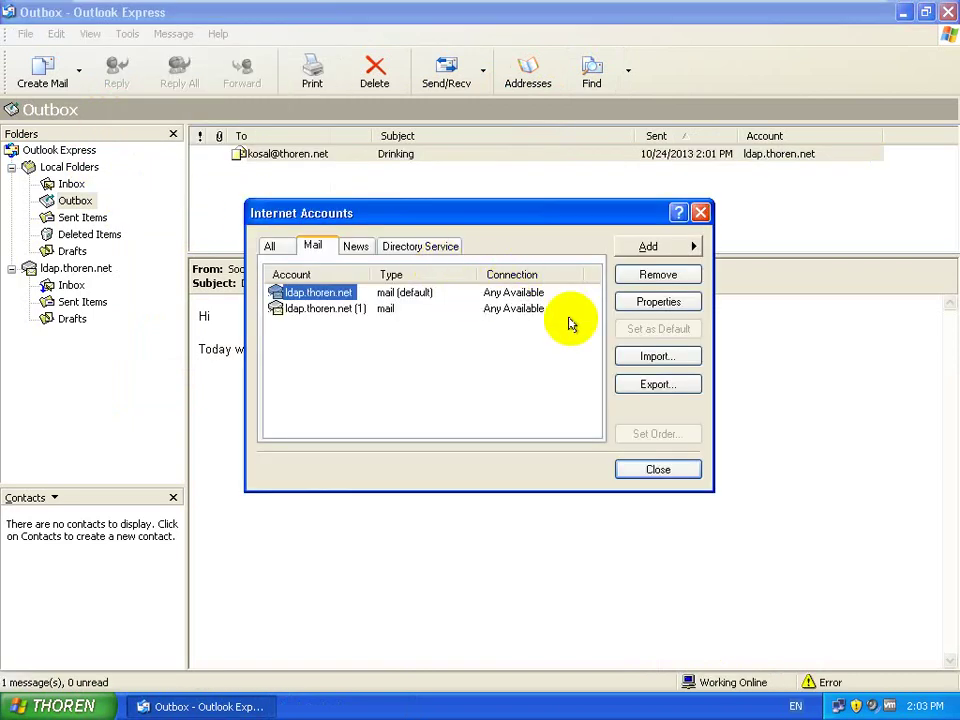
pyautogui.click(343, 310)
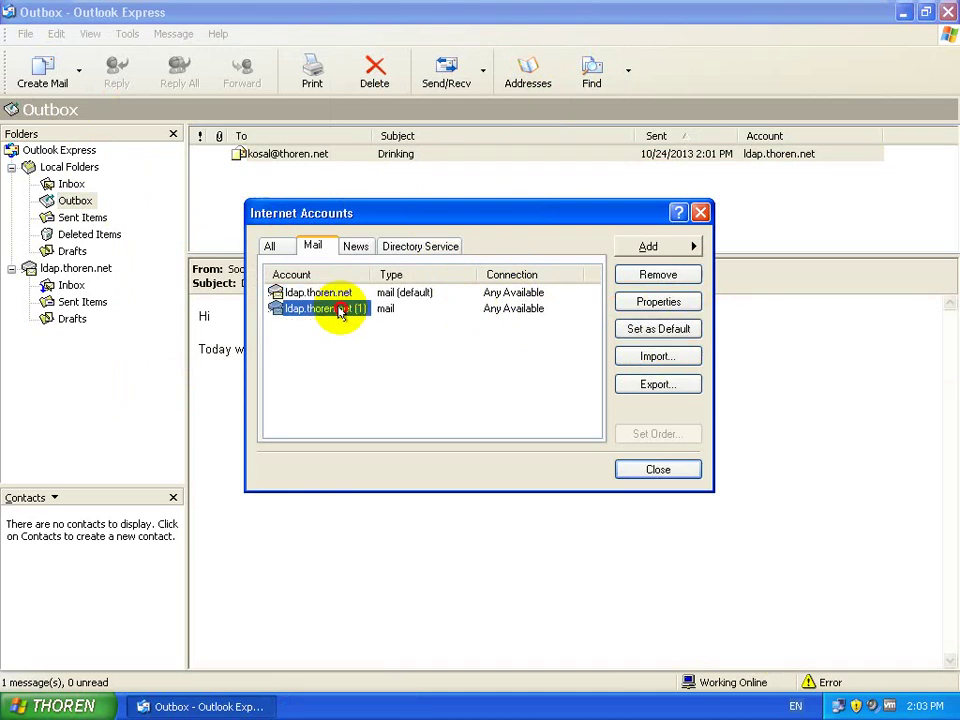
pyautogui.doubleClick(350, 292)
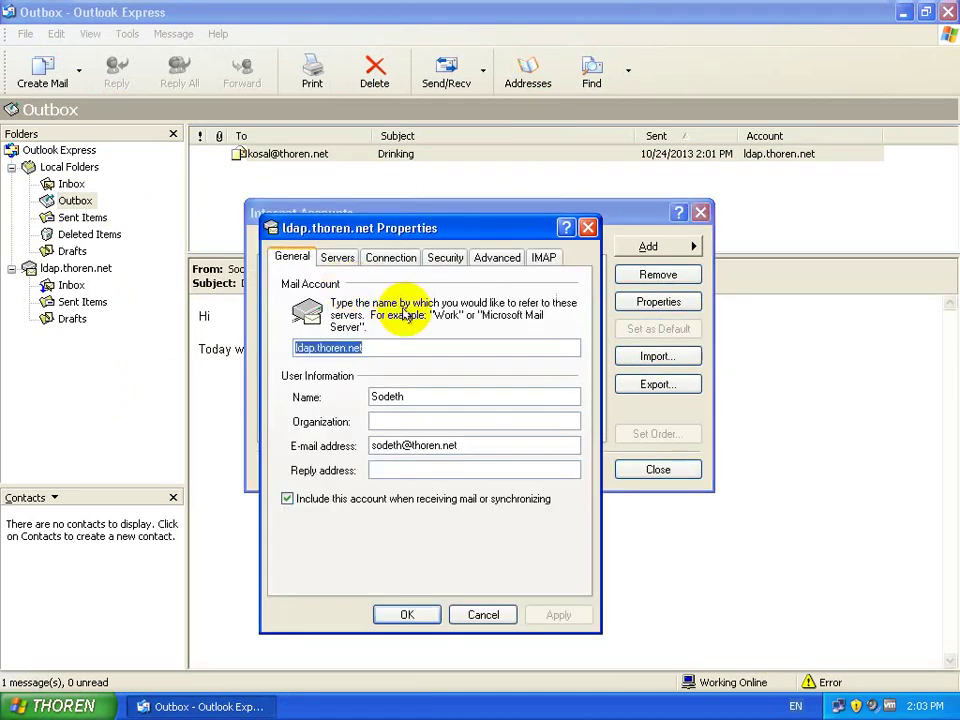
pyautogui.click(587, 227)
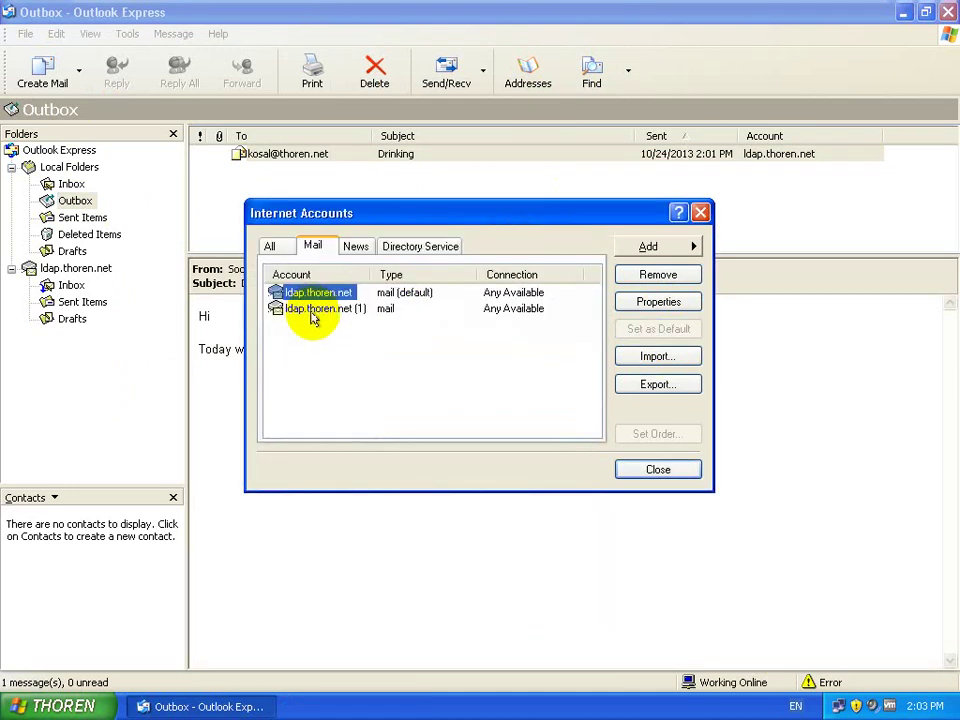
pyautogui.click(312, 316)
pyautogui.doubleClick(312, 316)
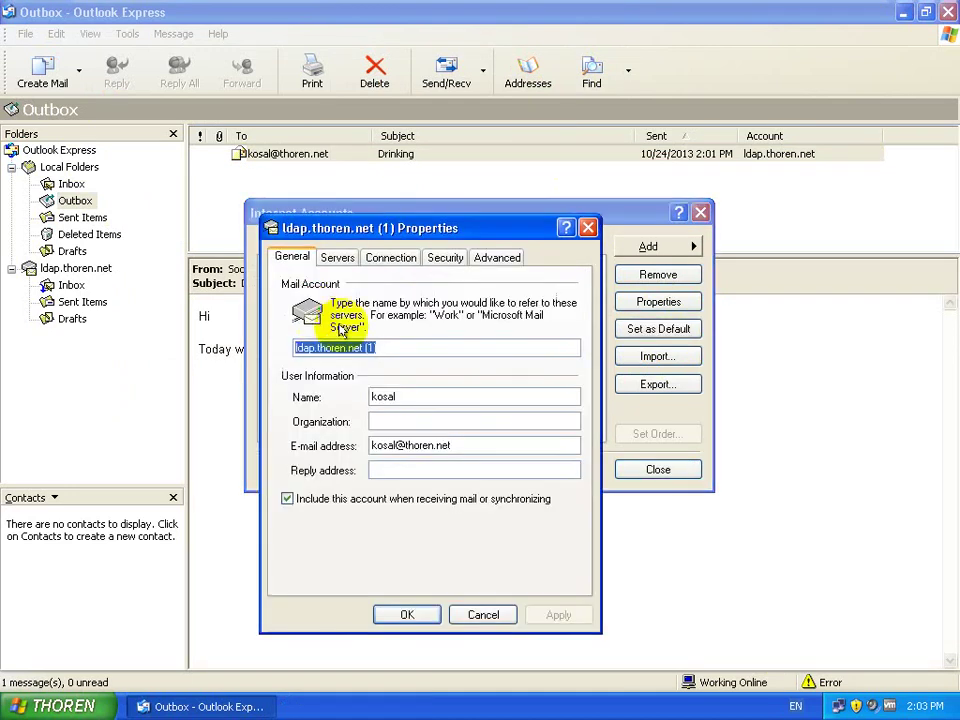
# Step: Try renaming ldap.thoren.net (1) to ldap.thoren.net, accept the already-exists warning, and cancel
pyautogui.click(441, 347)
pyautogui.press('BackSpace')
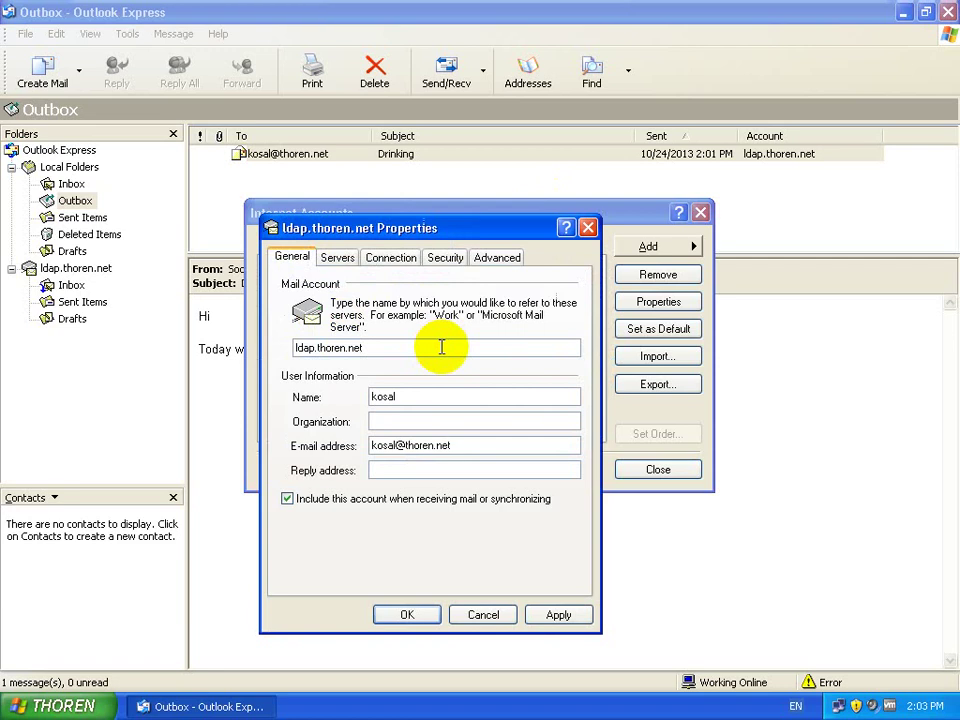
pyautogui.click(410, 616)
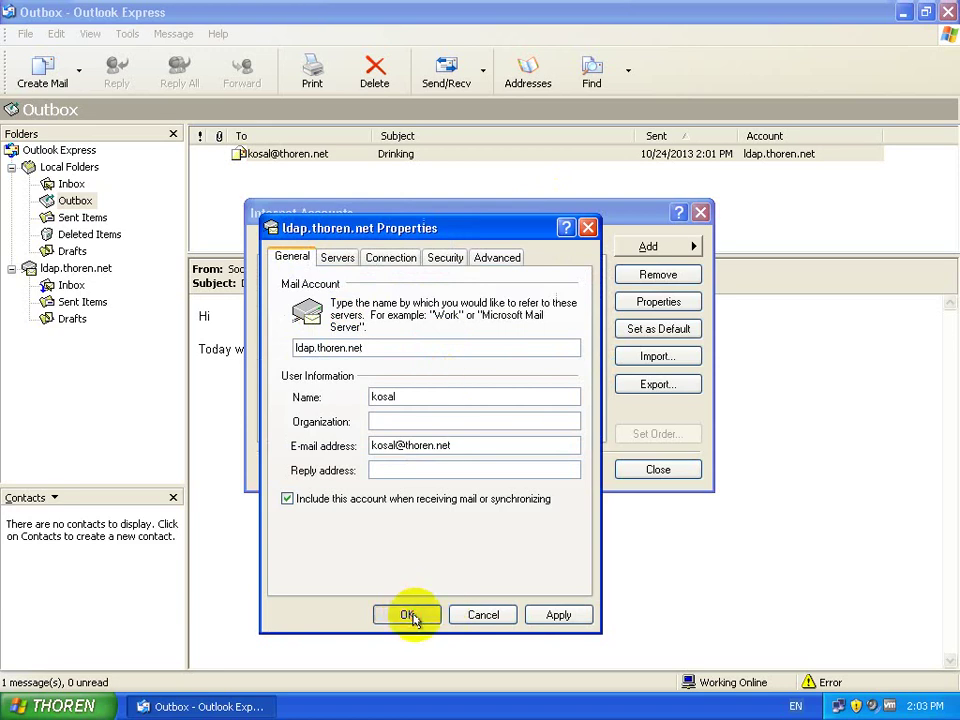
pyautogui.click(493, 413)
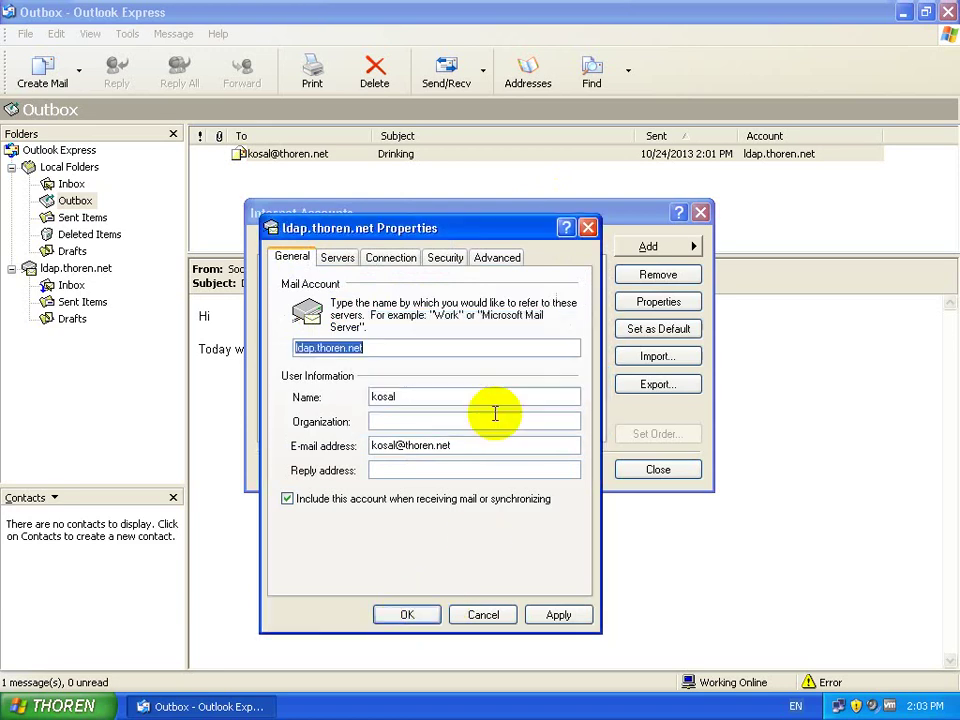
pyautogui.click(587, 228)
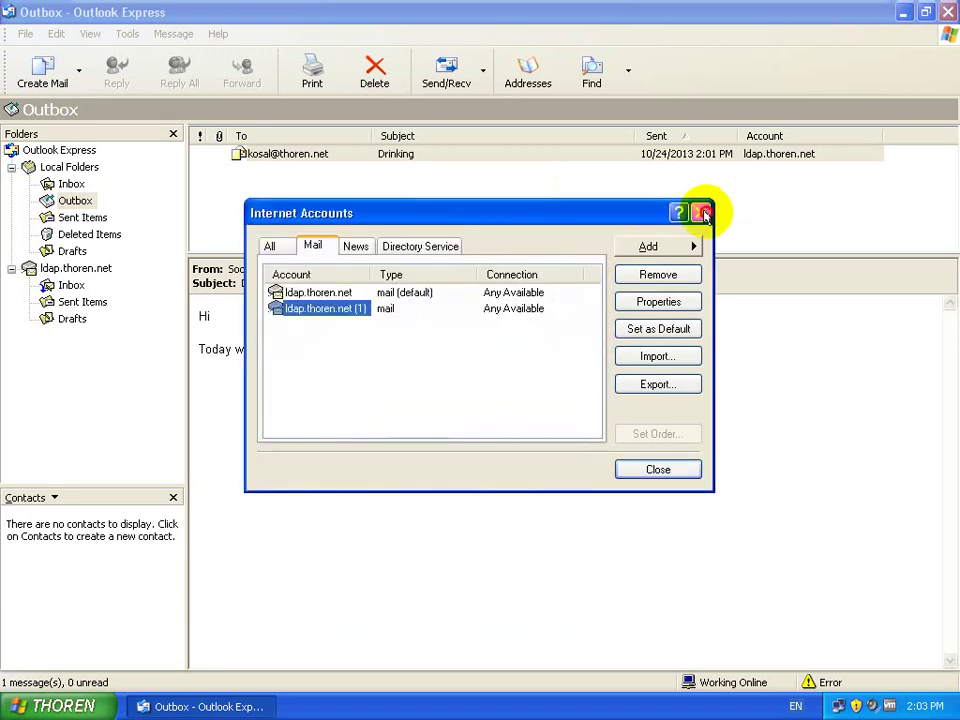
pyautogui.click(703, 215)
# Step: Retry Send/Recv, dismiss the 550 error report, and open the ldap.thoren.net Inbox
pyautogui.click(448, 67)
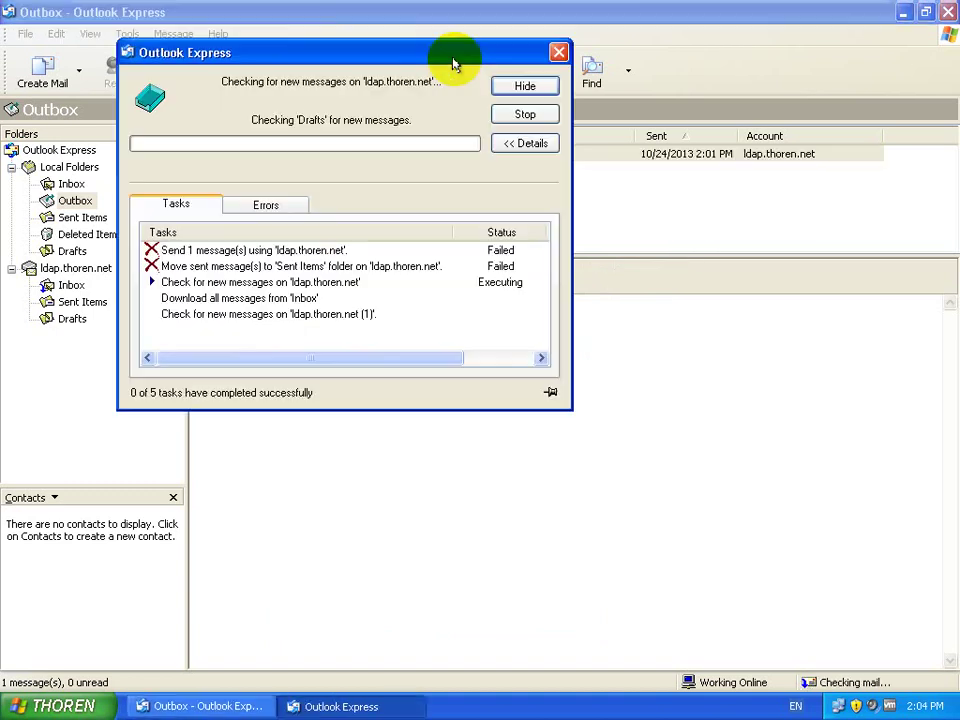
pyautogui.click(560, 51)
pyautogui.click(72, 285)
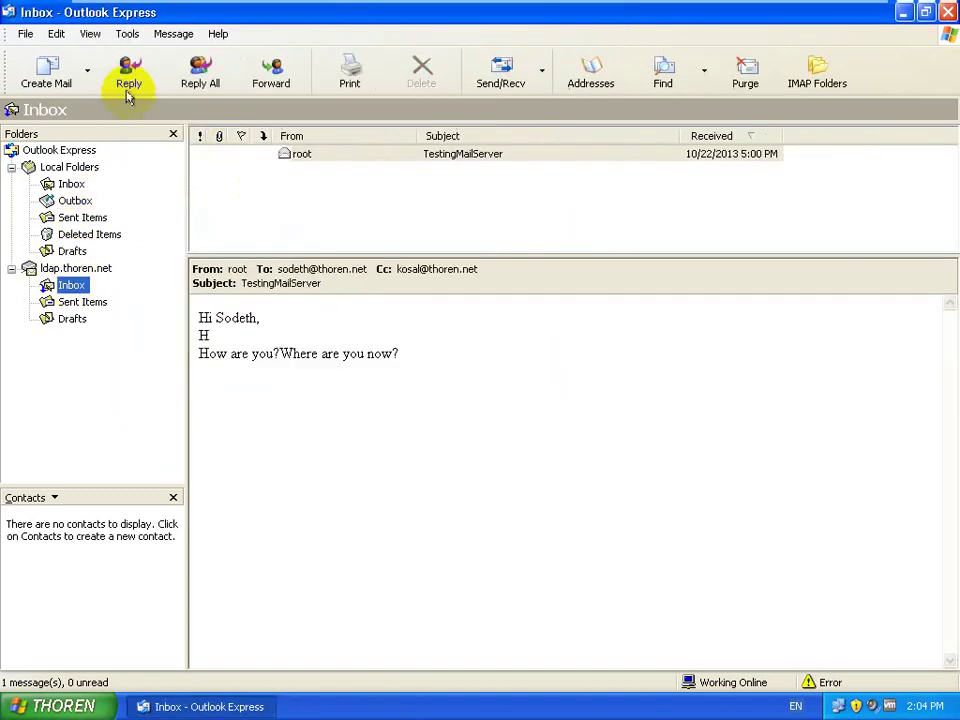
# Step: Send a message titled Testing to the user's own address, then review and dismiss the 550 failure
pyautogui.click(47, 75)
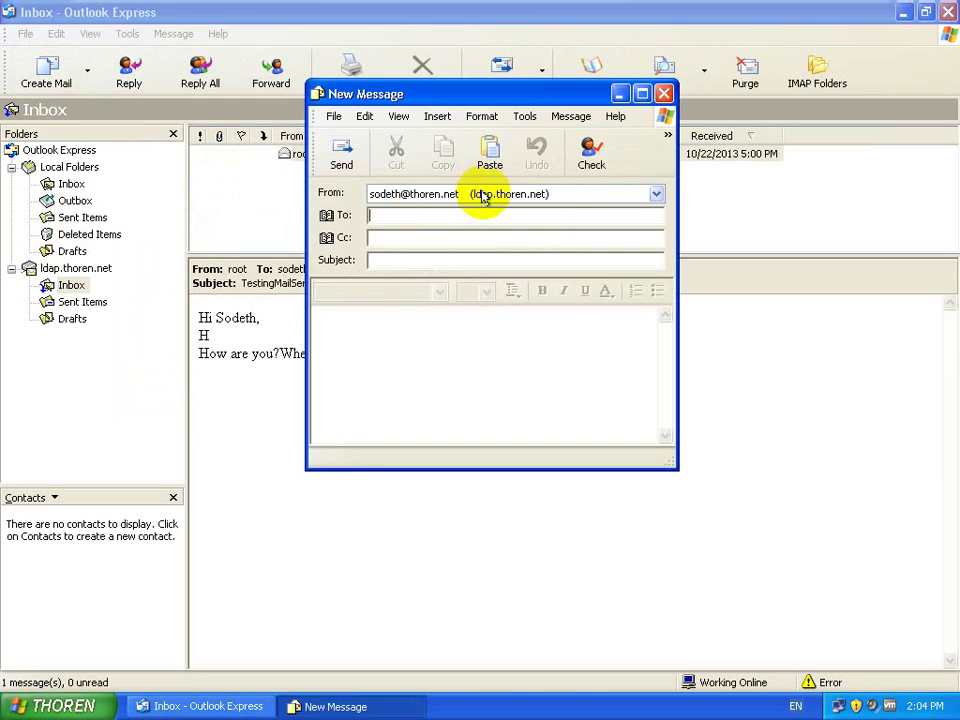
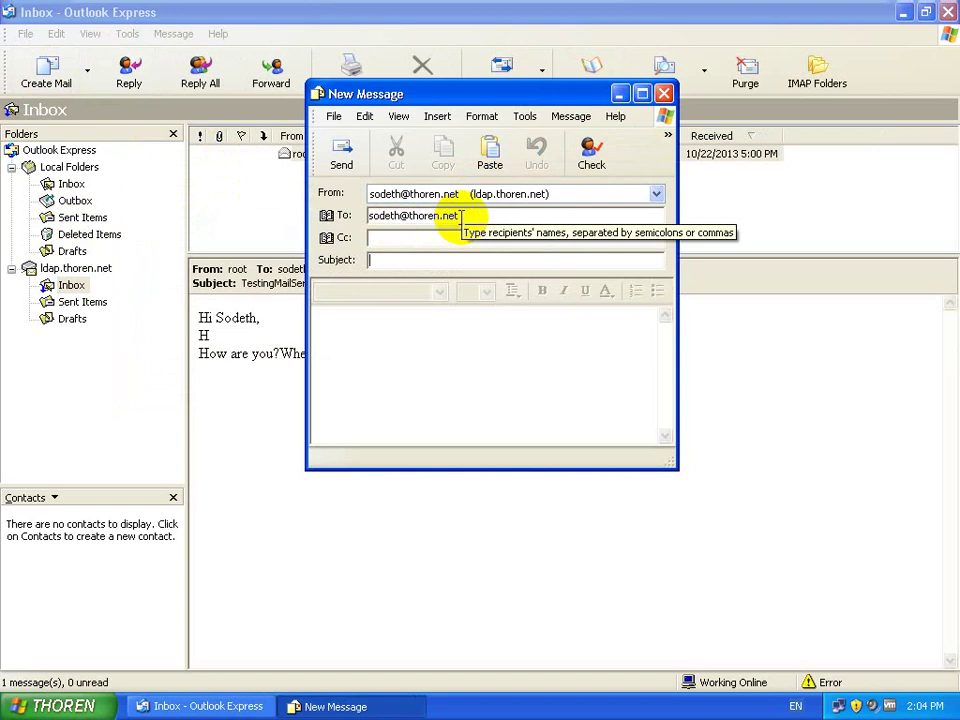
pyautogui.write('TEst')
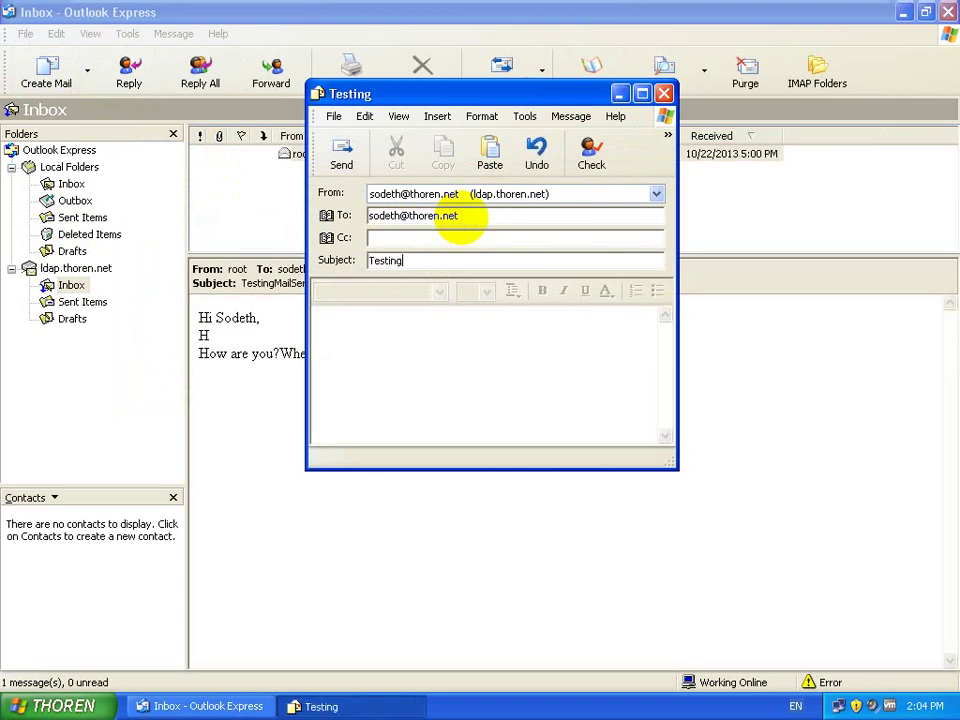
pyautogui.press('Tab')
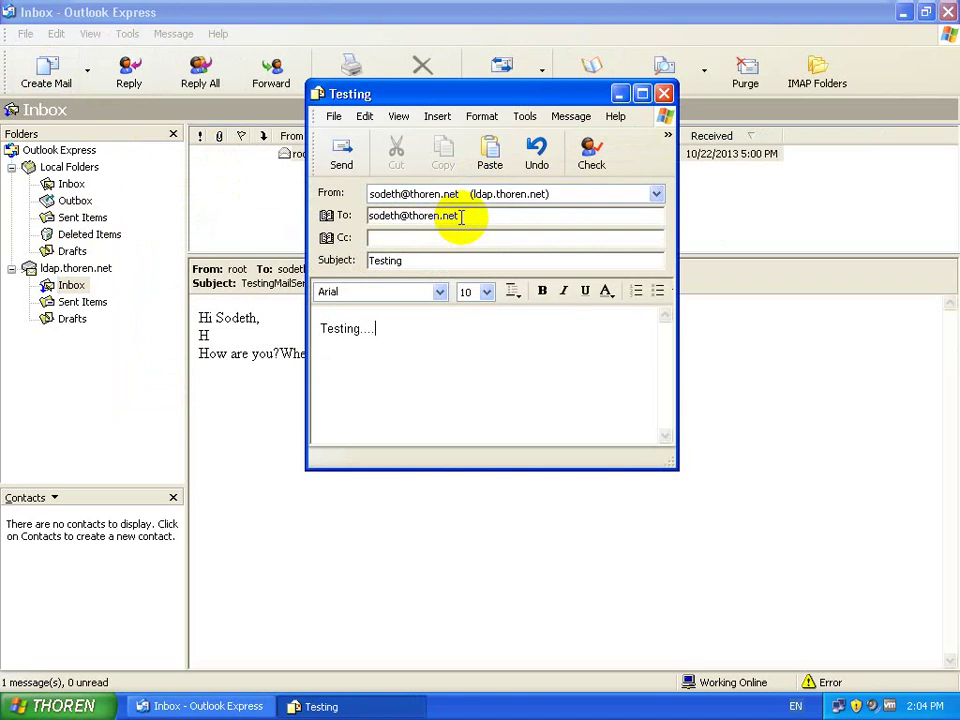
pyautogui.click(345, 150)
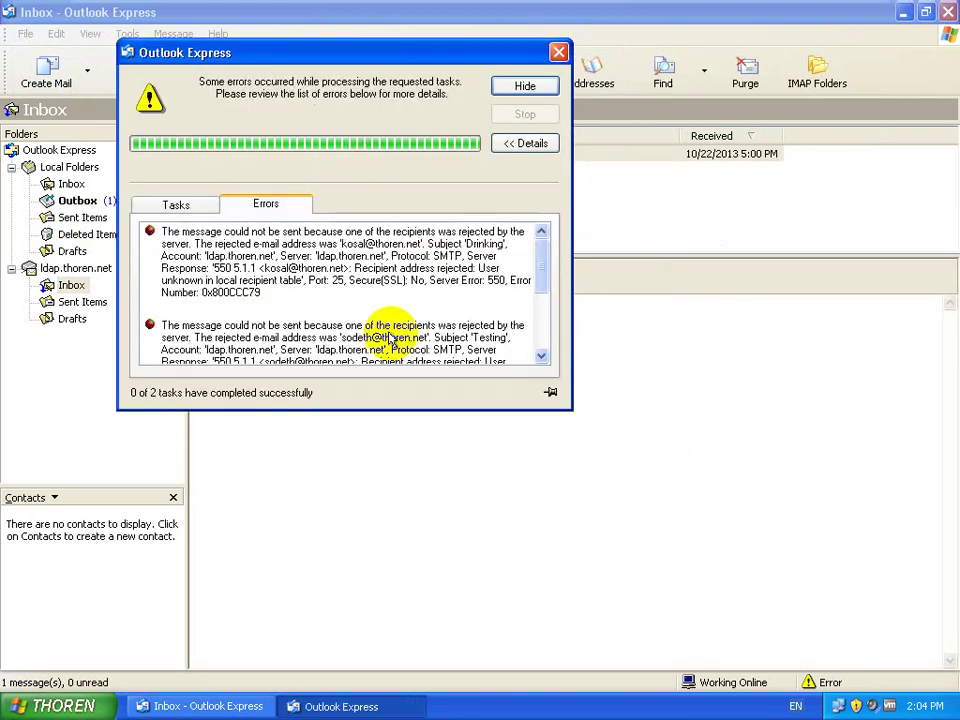
pyautogui.click(182, 205)
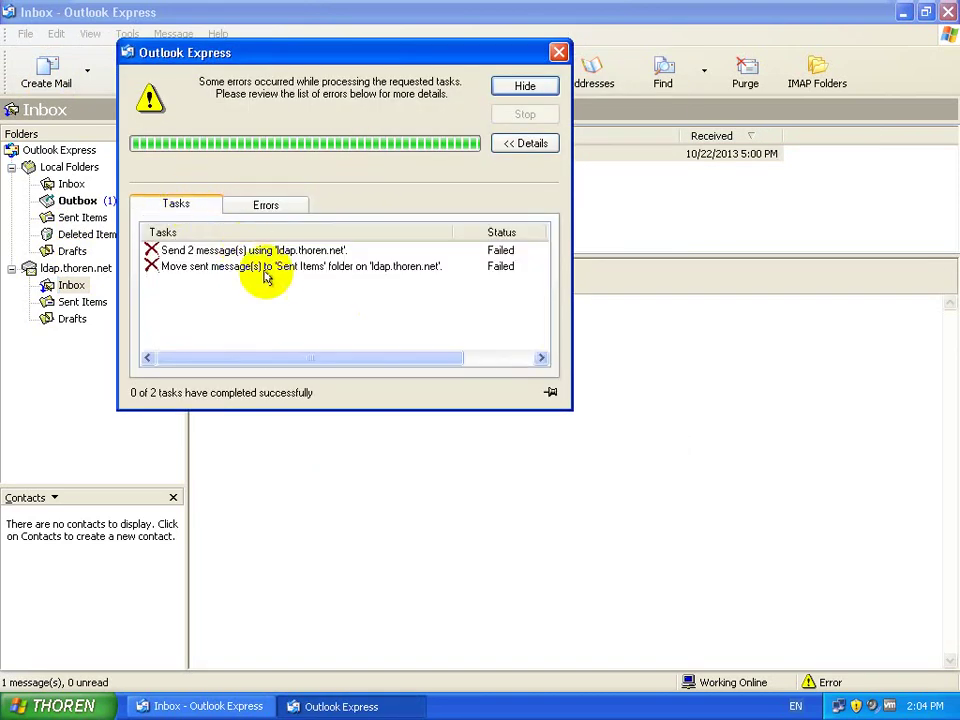
pyautogui.click(558, 51)
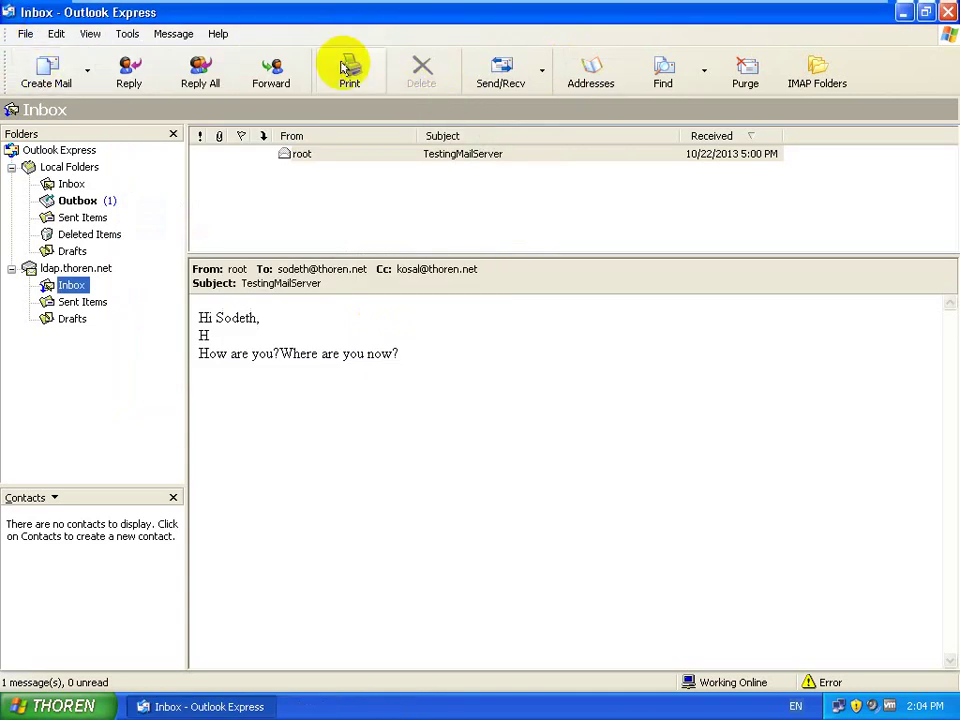
# Step: Retry Send/Recv and review the Tasks and Errors tabs showing 550 rejections for Drinking and Testing
pyautogui.click(510, 78)
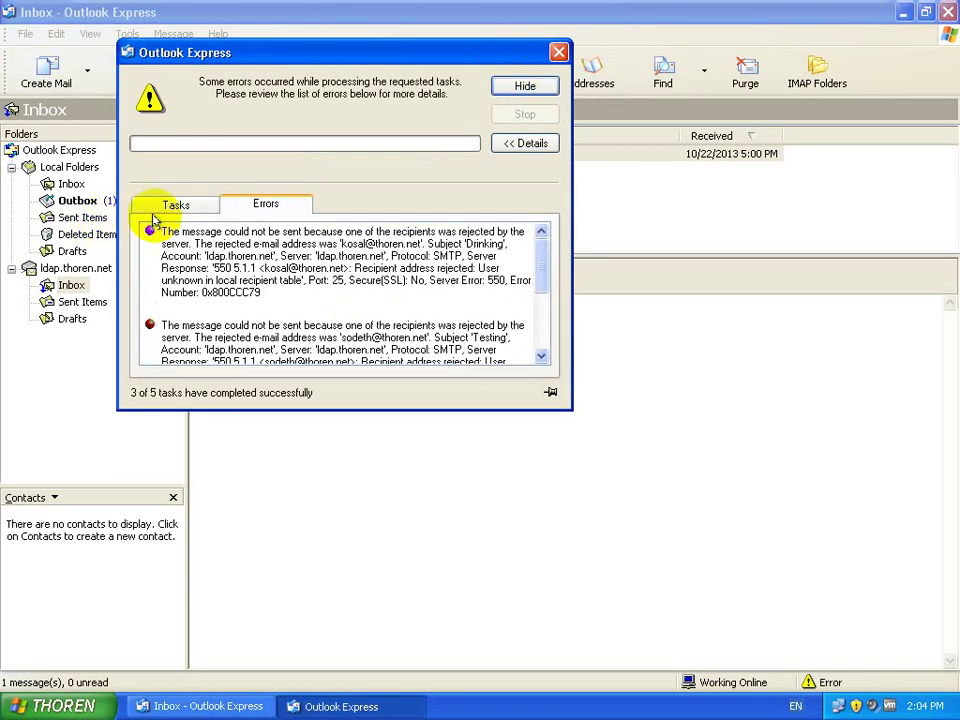
pyautogui.click(171, 201)
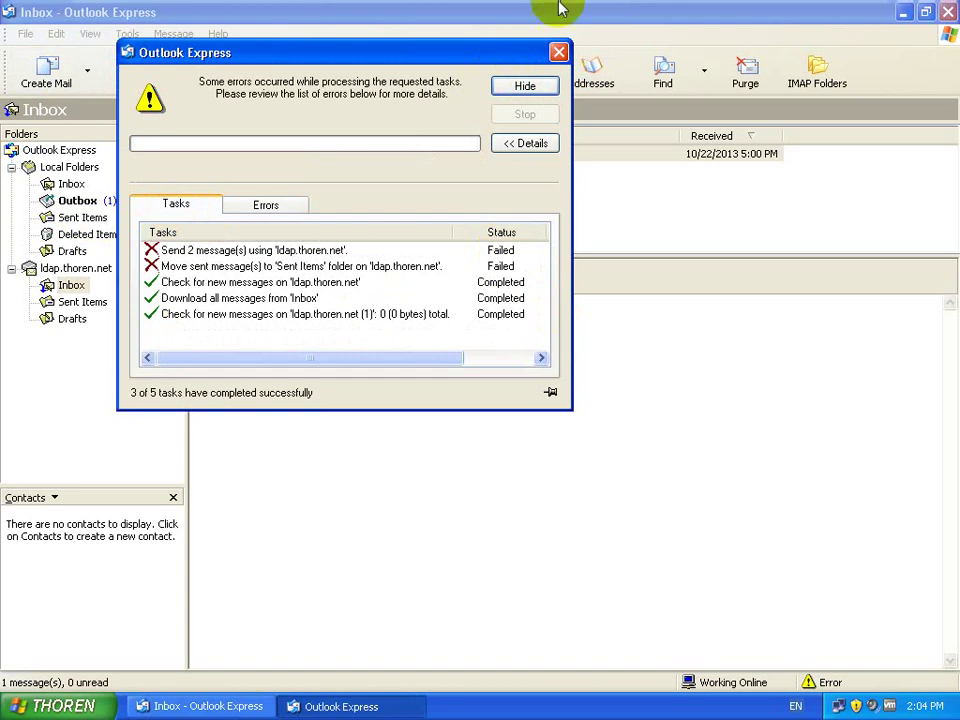
pyautogui.moveTo(563, 6)
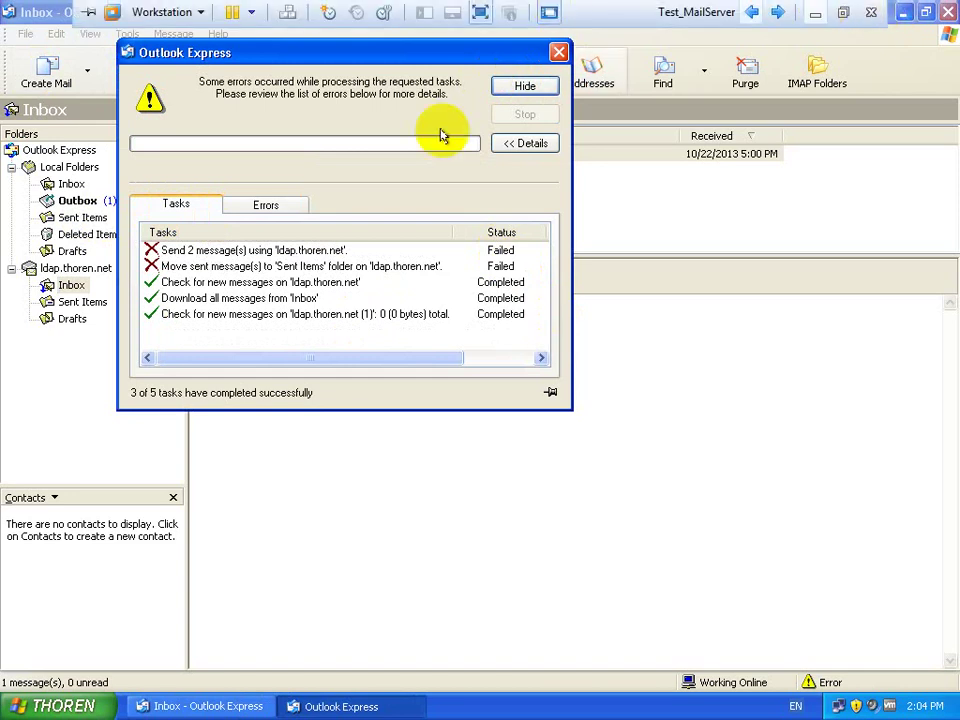
pyautogui.click(302, 203)
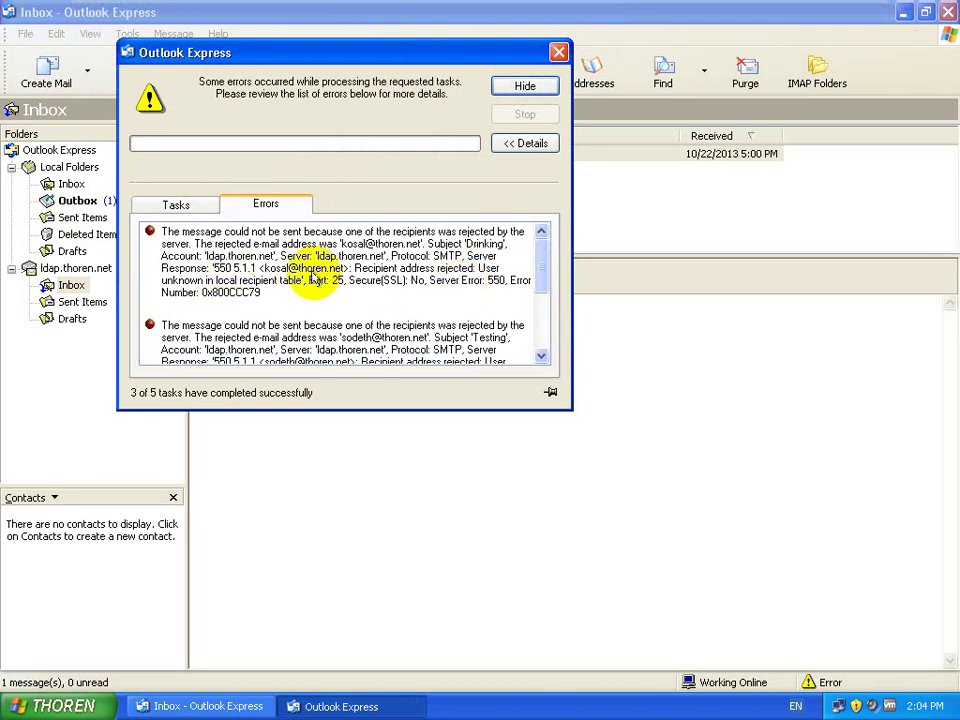
pyautogui.click(559, 52)
pyautogui.click(128, 35)
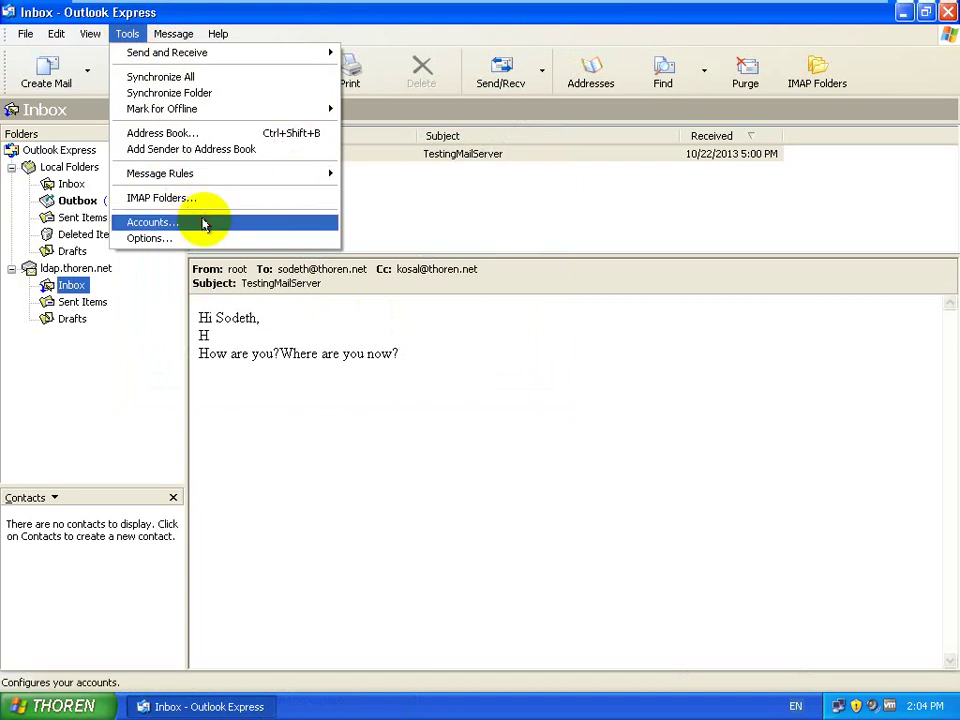
# Step: Remove the duplicate ldap.thoren.net (1) mail account from the Internet Accounts list
pyautogui.click(204, 221)
pyautogui.click(338, 321)
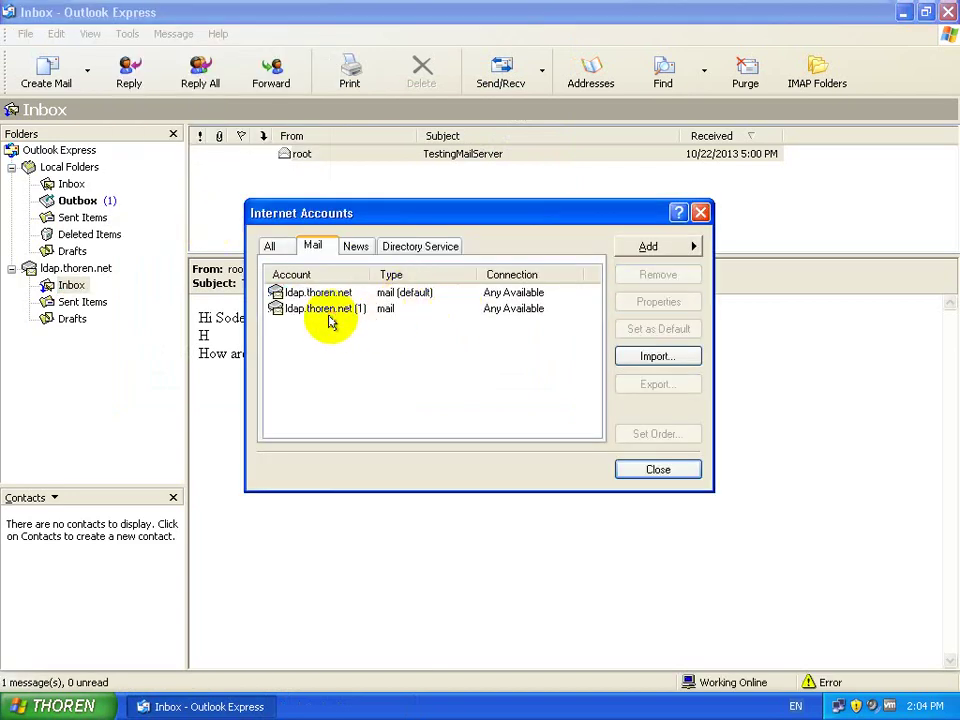
pyautogui.click(325, 308)
pyautogui.click(655, 276)
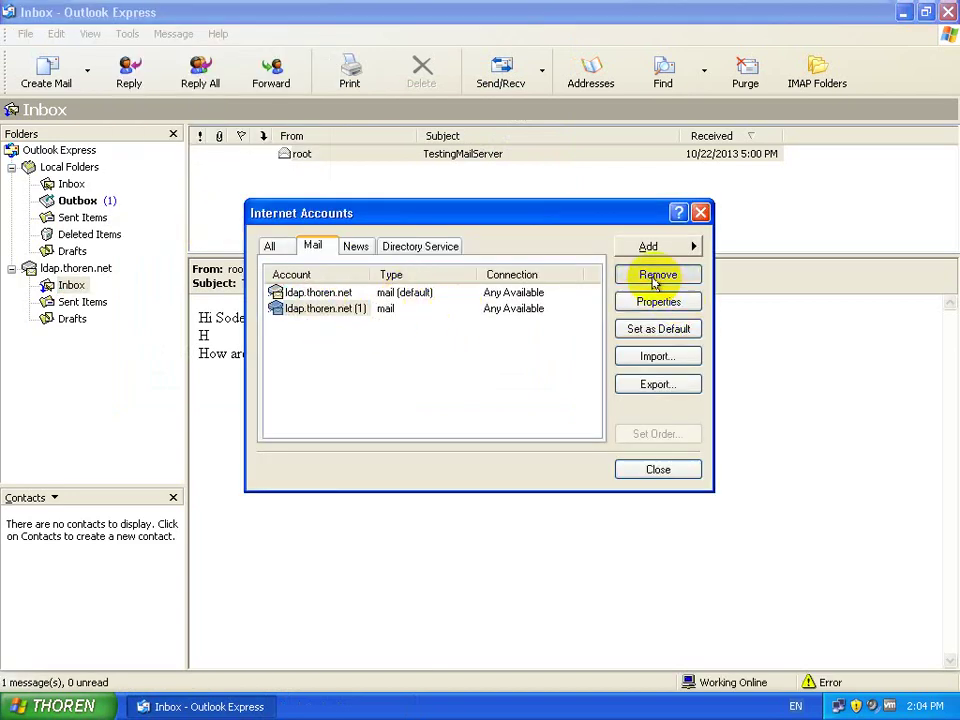
pyautogui.click(444, 407)
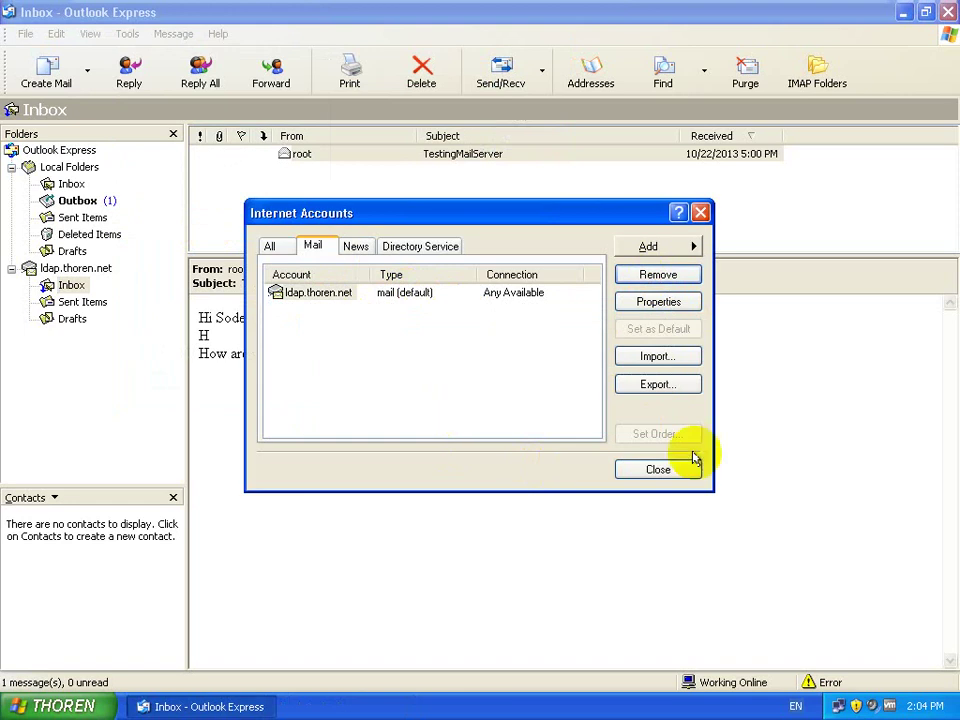
pyautogui.click(672, 469)
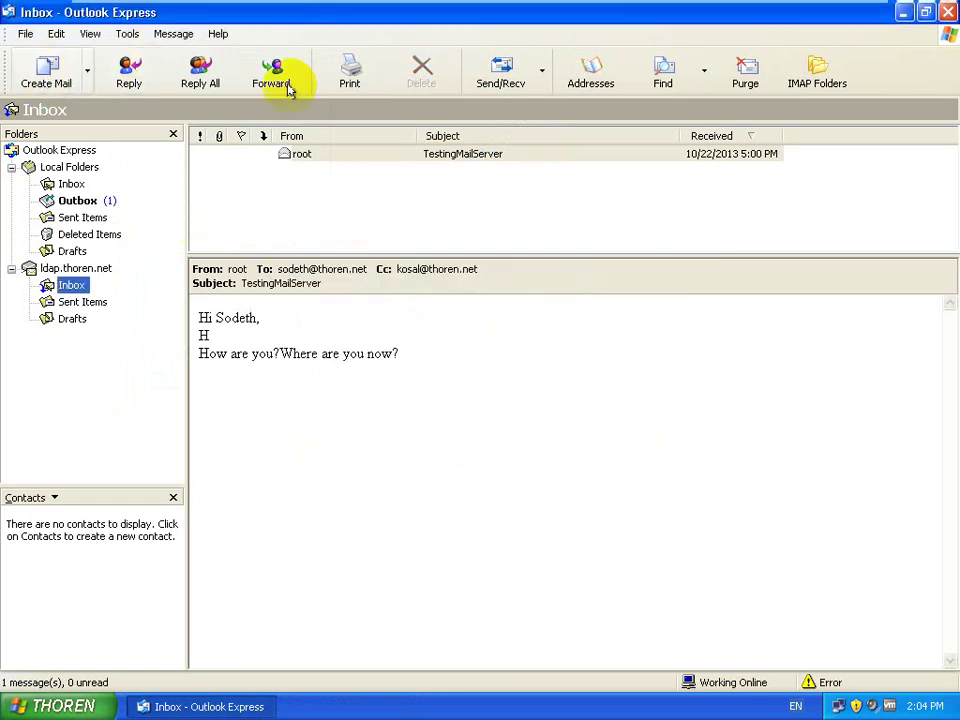
# Step: Retry Send/Recv, check the failed tasks, close the error report, and open the local Inbox
pyautogui.click(493, 60)
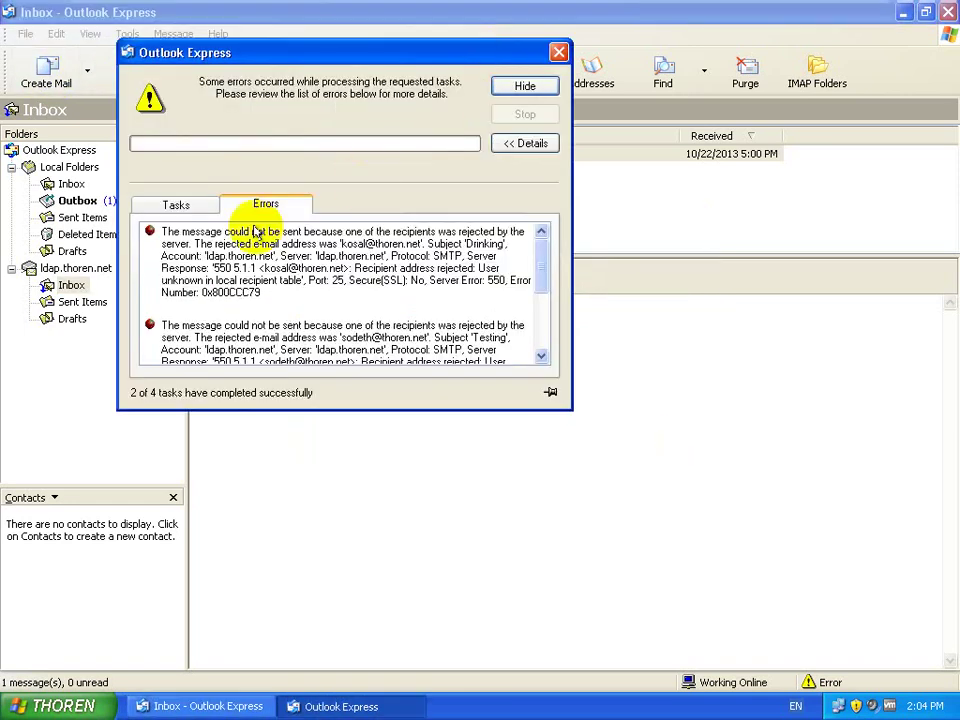
pyautogui.click(190, 208)
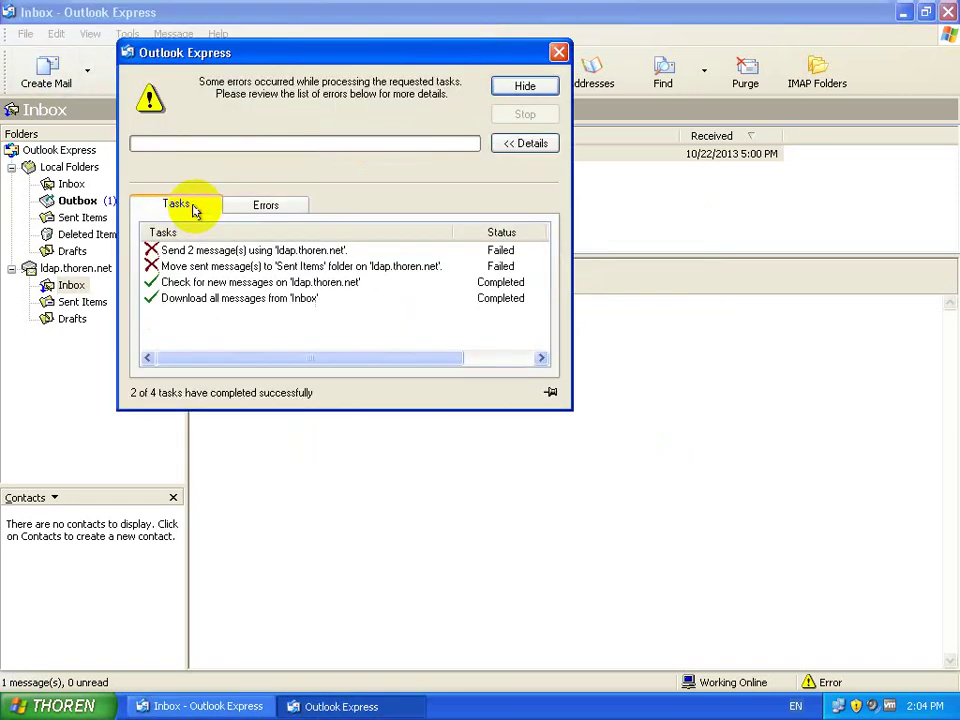
pyautogui.click(558, 52)
pyautogui.click(71, 184)
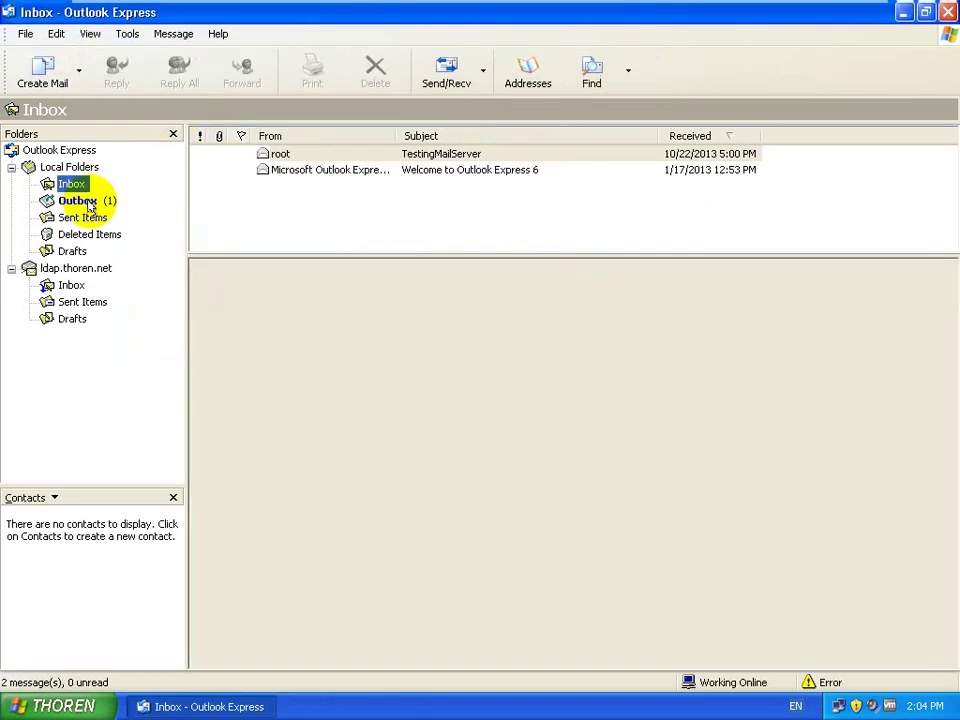
# Step: Delete the unsent Testing and Drinking messages from the Outbox
pyautogui.click(80, 200)
pyautogui.click(333, 172)
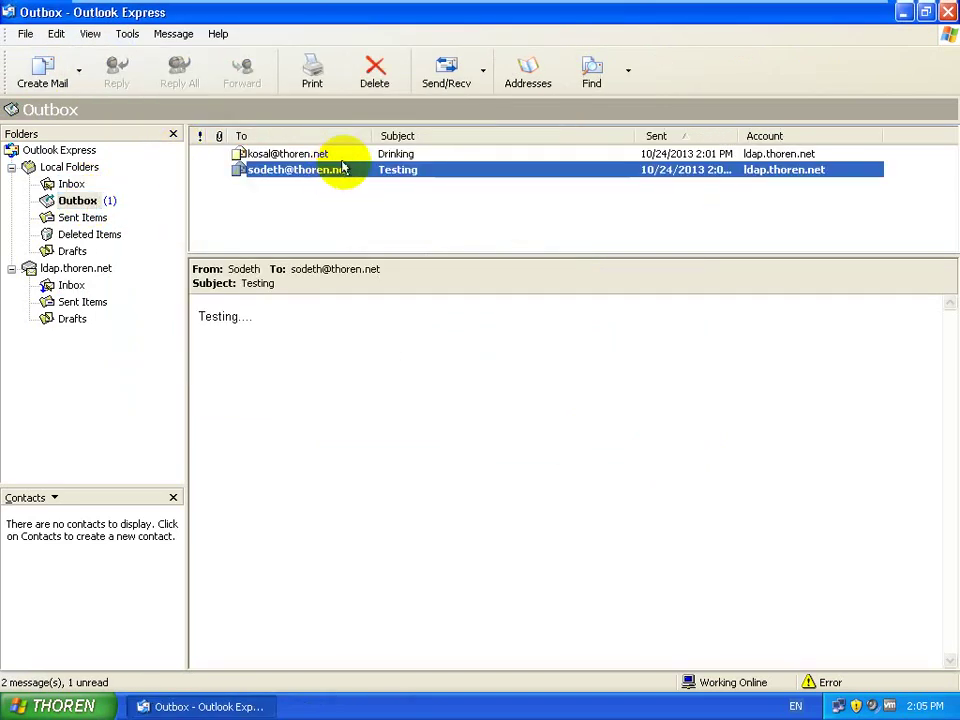
pyautogui.keyDown('shift'); pyautogui.click(354, 154); pyautogui.keyUp('shift')
pyautogui.click(375, 78)
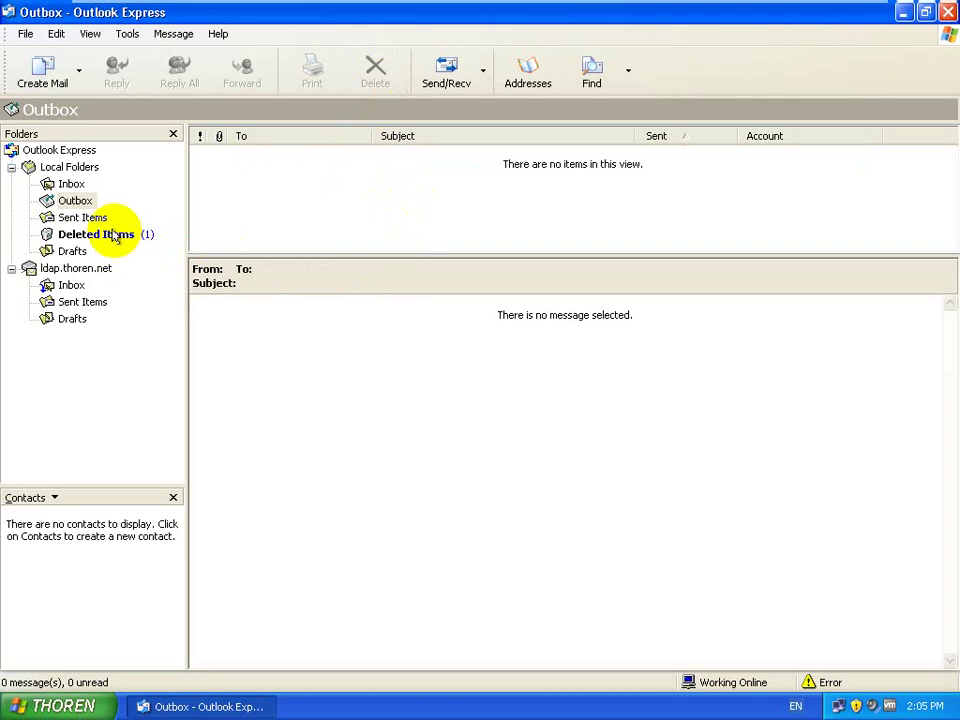
# Step: Permanently delete both messages from Deleted Items and minimize the VM to the host terminal
pyautogui.click(113, 235)
pyautogui.click(290, 154)
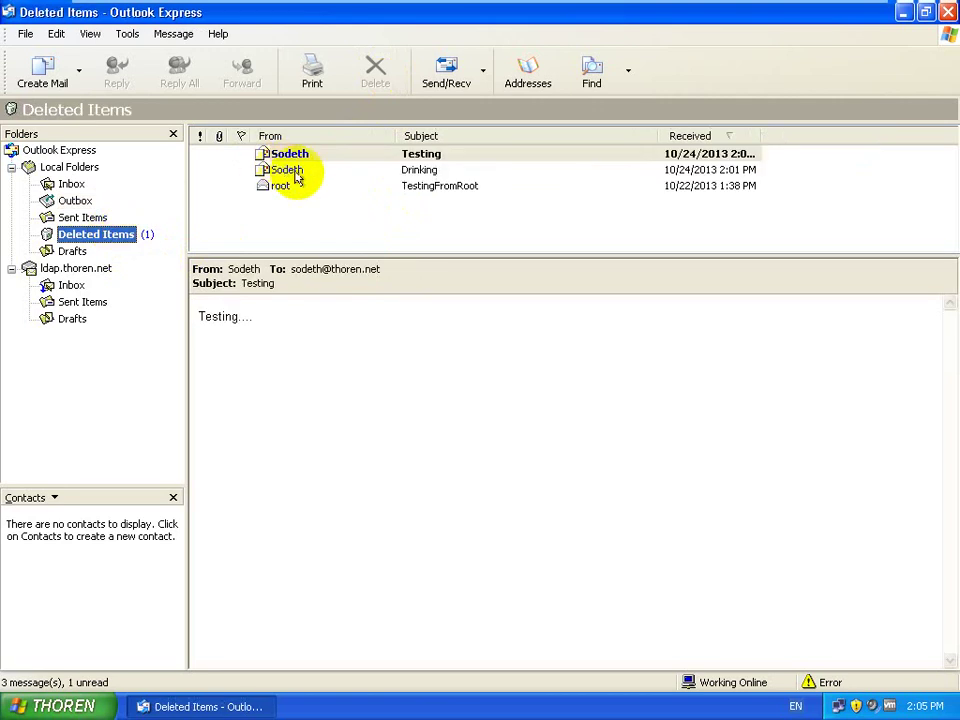
pyautogui.click(295, 169)
pyautogui.keyDown('shift'); pyautogui.click(310, 155); pyautogui.keyUp('shift')
pyautogui.click(375, 68)
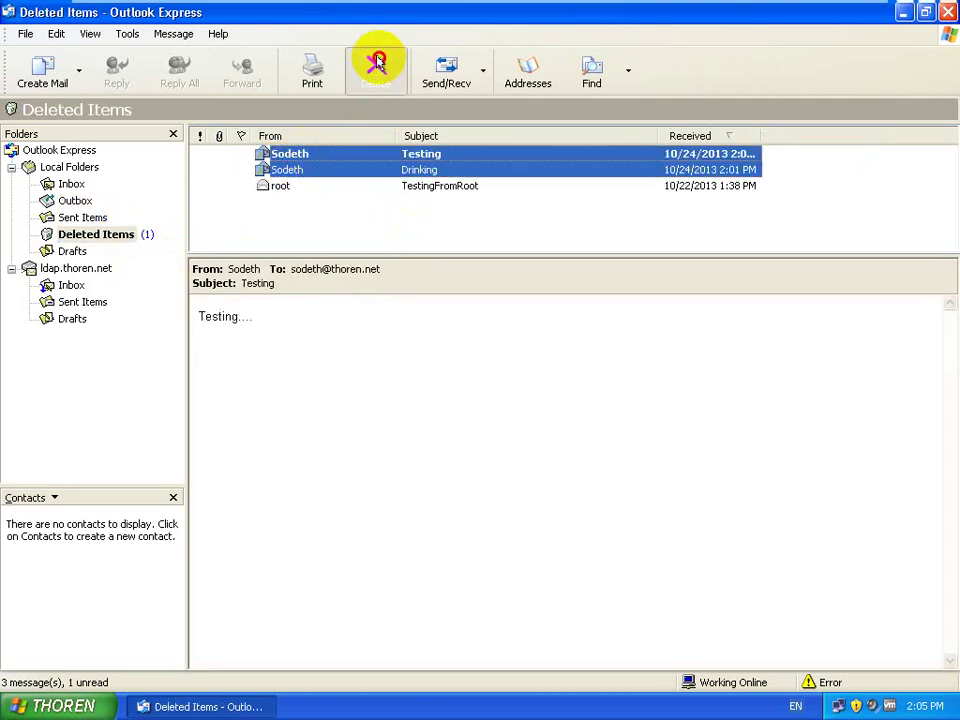
pyautogui.click(441, 407)
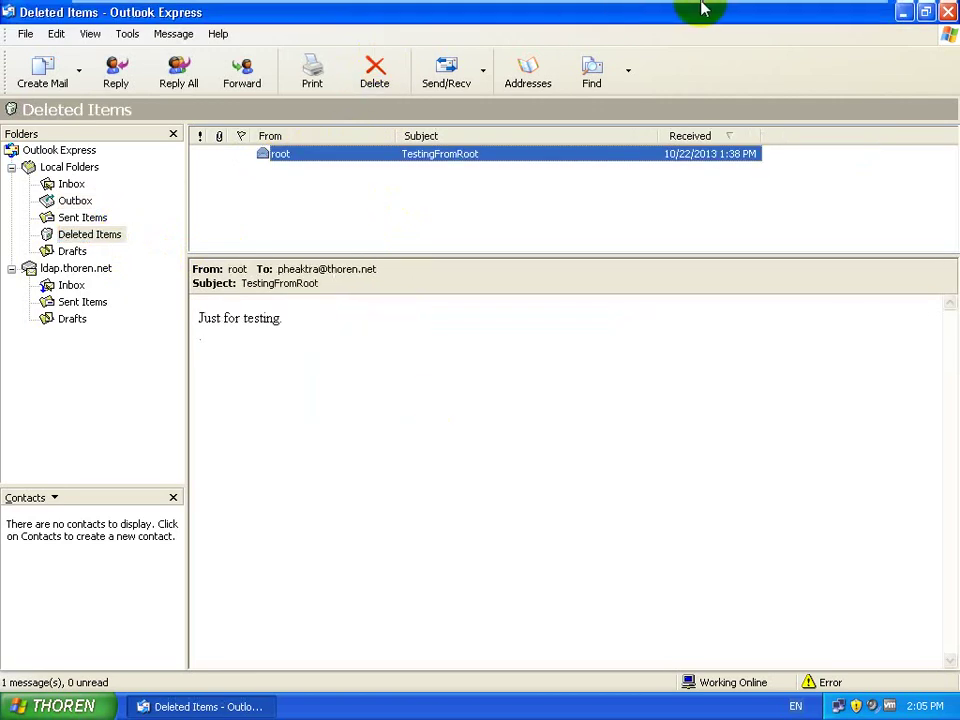
pyautogui.click(816, 13)
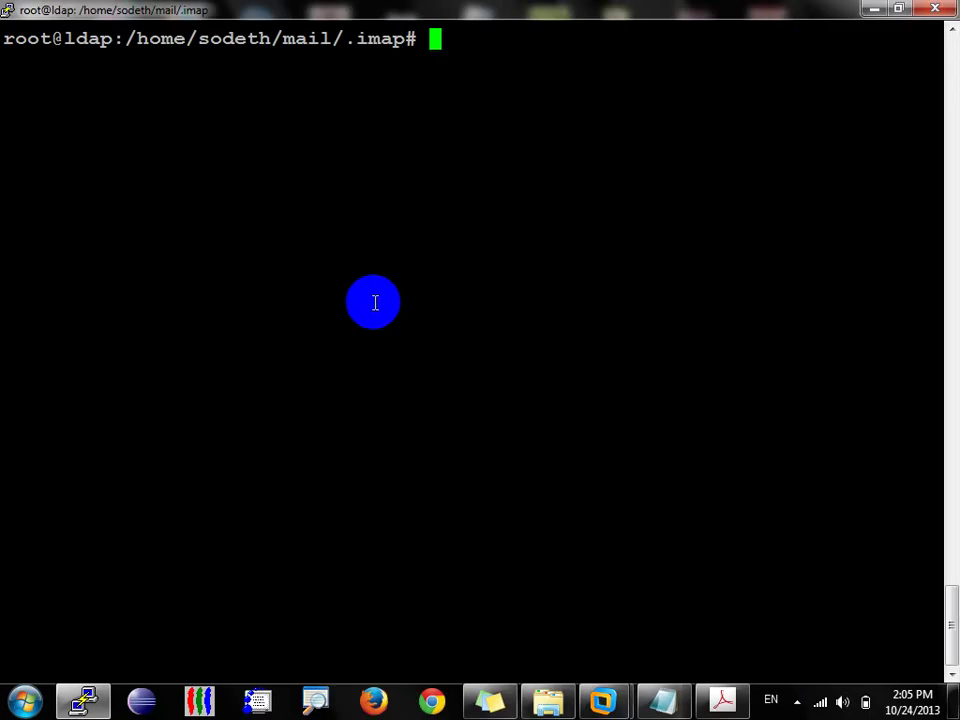
# Step: From root's home directory, mail the first user subject DrinkingBeer with body 'How are you?'
pyautogui.write('cd')
pyautogui.press('Return')
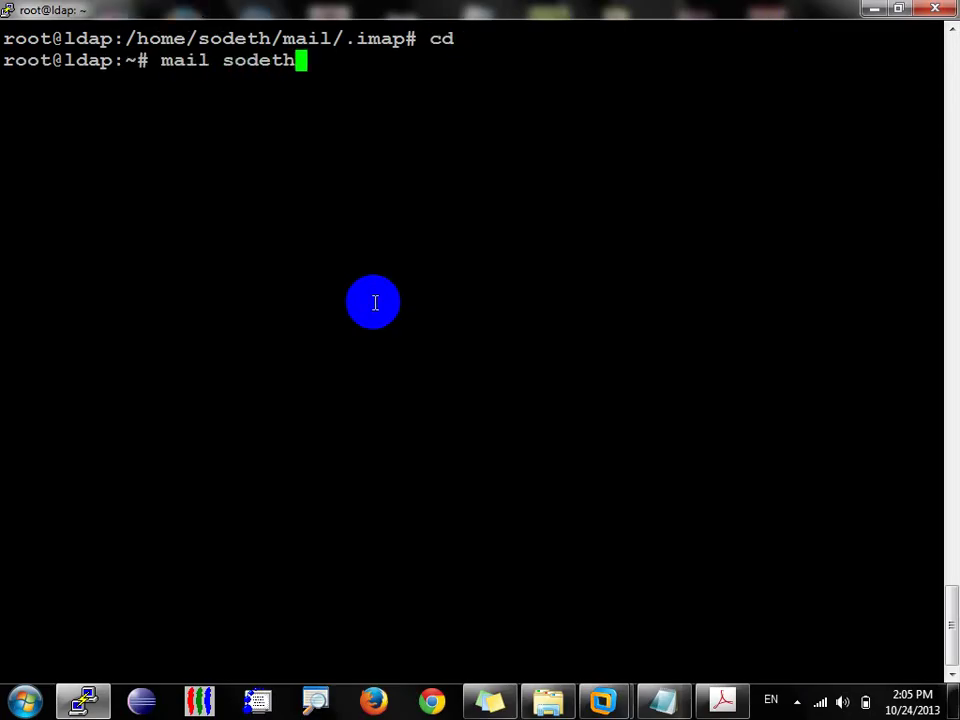
pyautogui.press('Return')
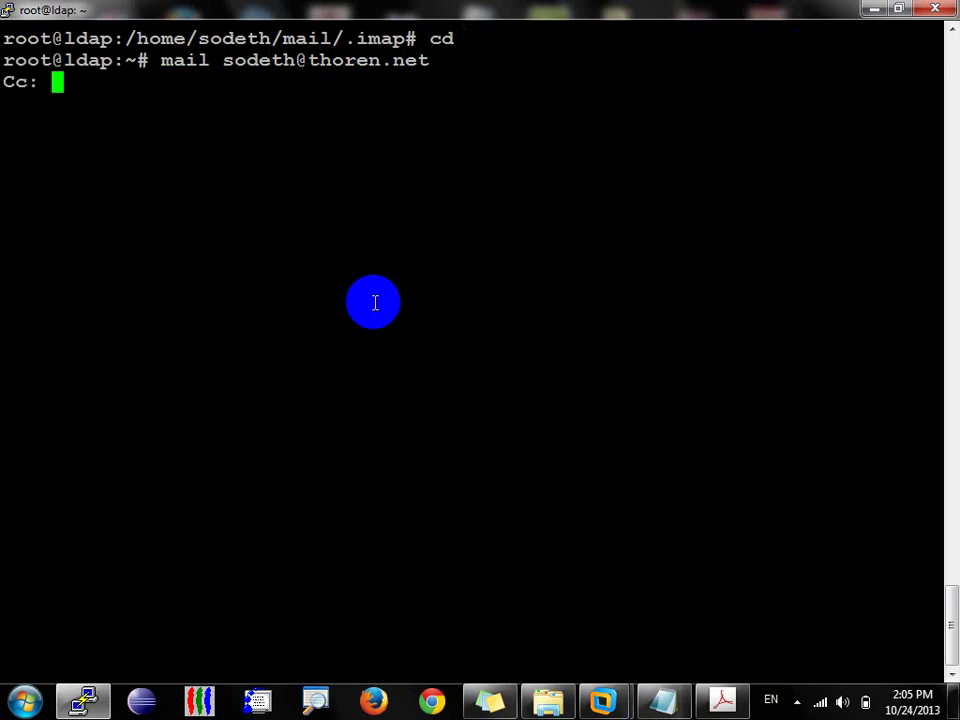
pyautogui.press('Return')
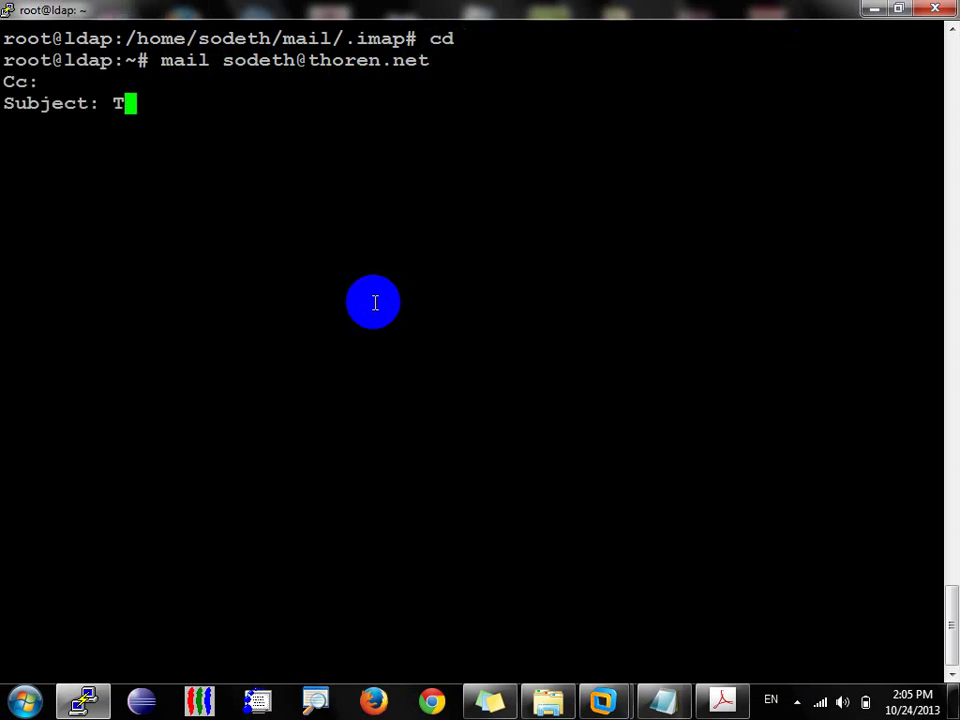
pyautogui.write('Drinking')
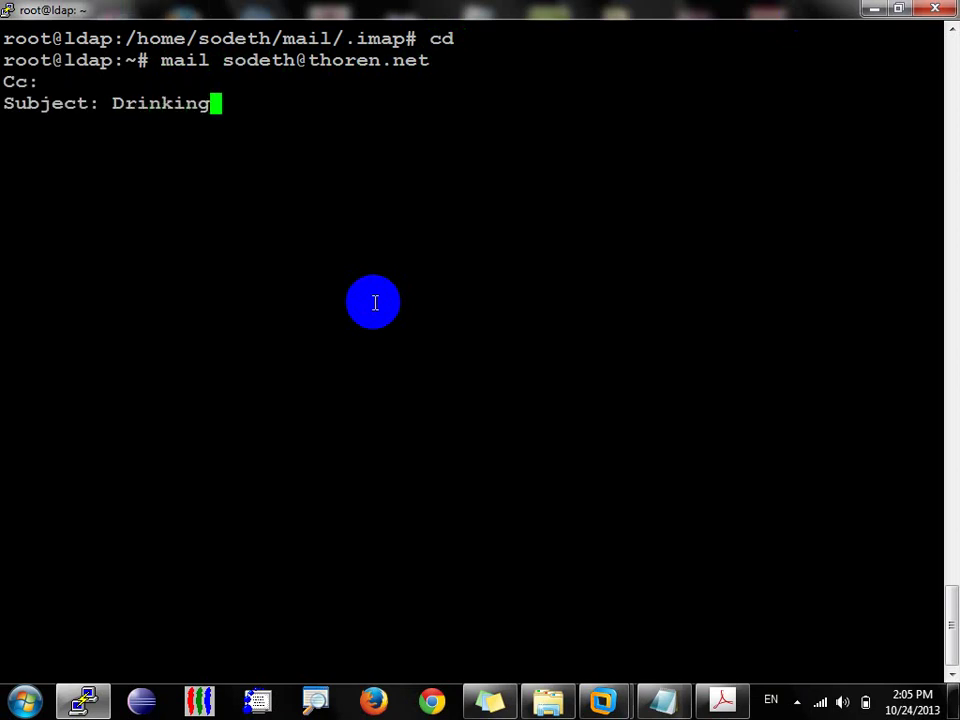
pyautogui.write('Beer')
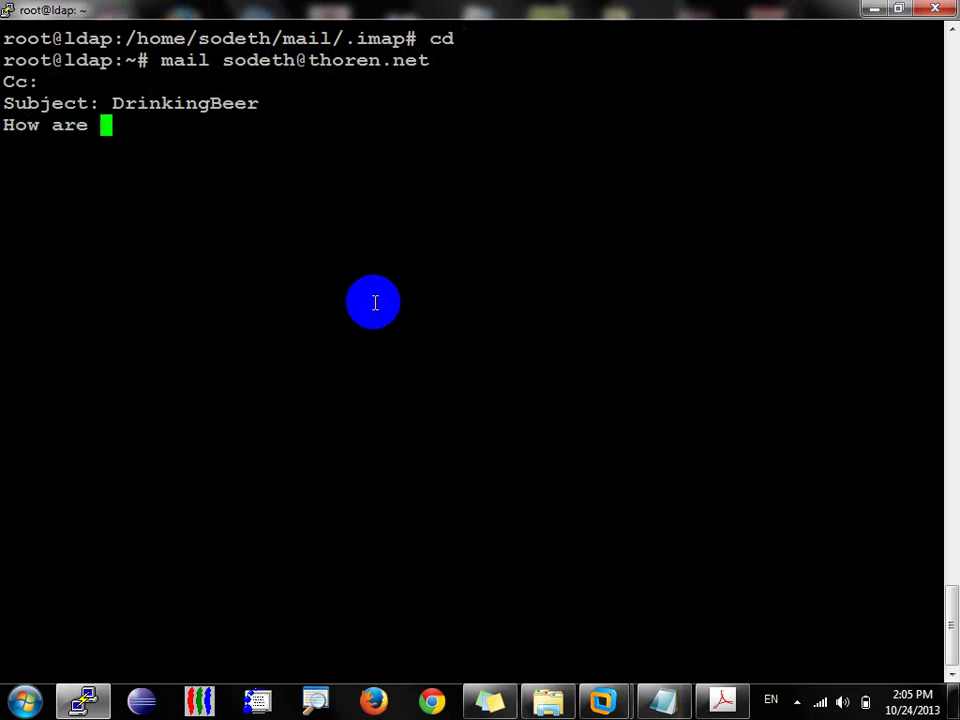
pyautogui.hotkey('ctrl', 'd')
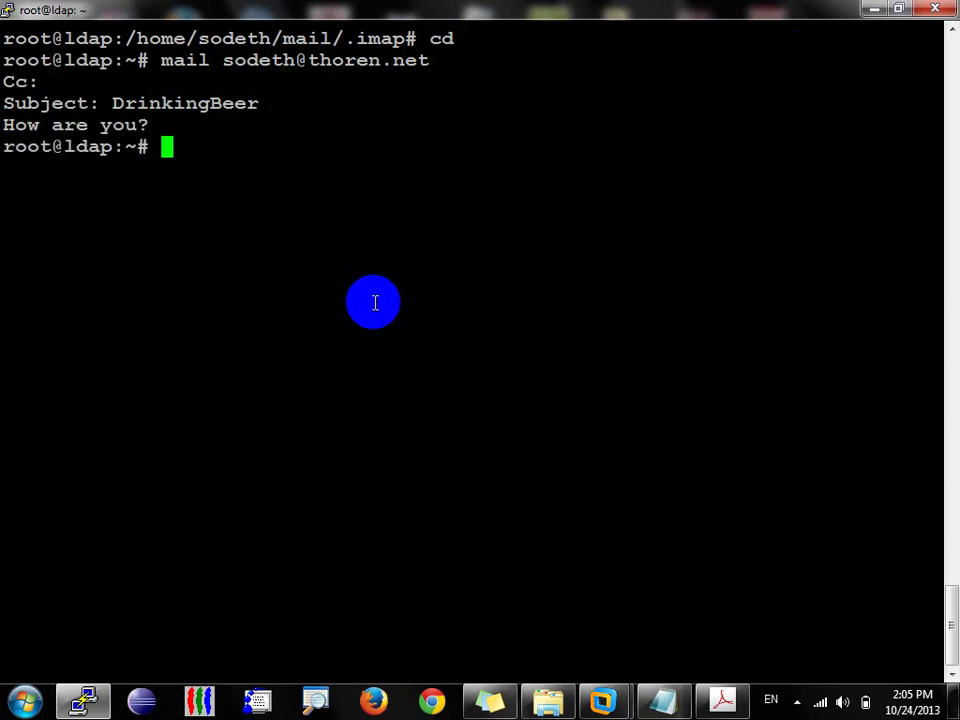
pyautogui.press('Return')
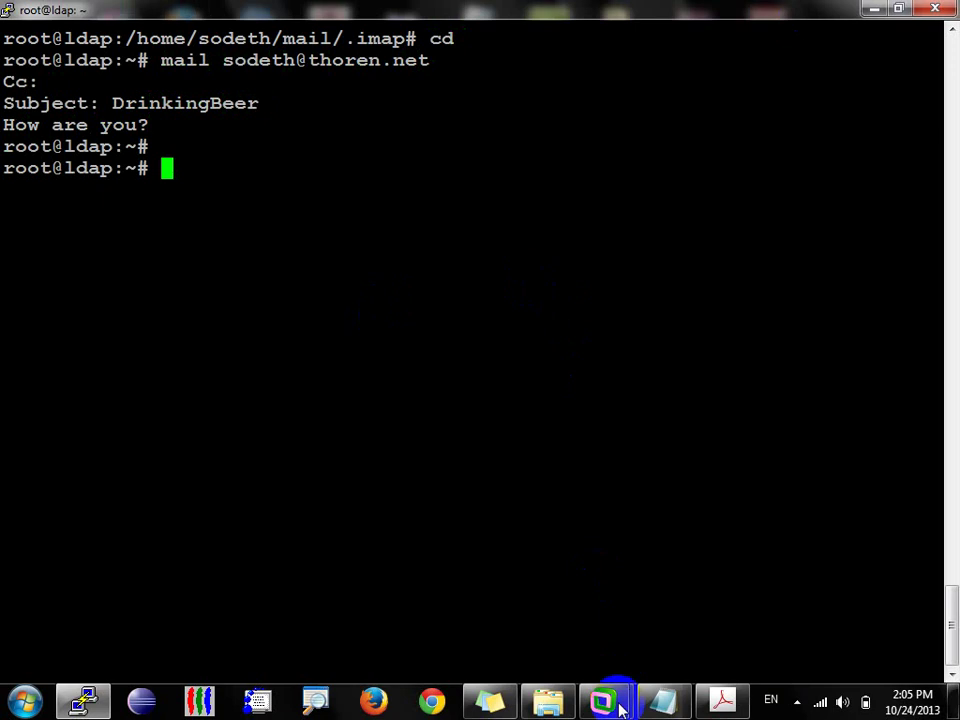
pyautogui.click(618, 698)
# Step: Open the DrinkingBeer message in the server account's Inbox and check for new mail
pyautogui.click(690, 611)
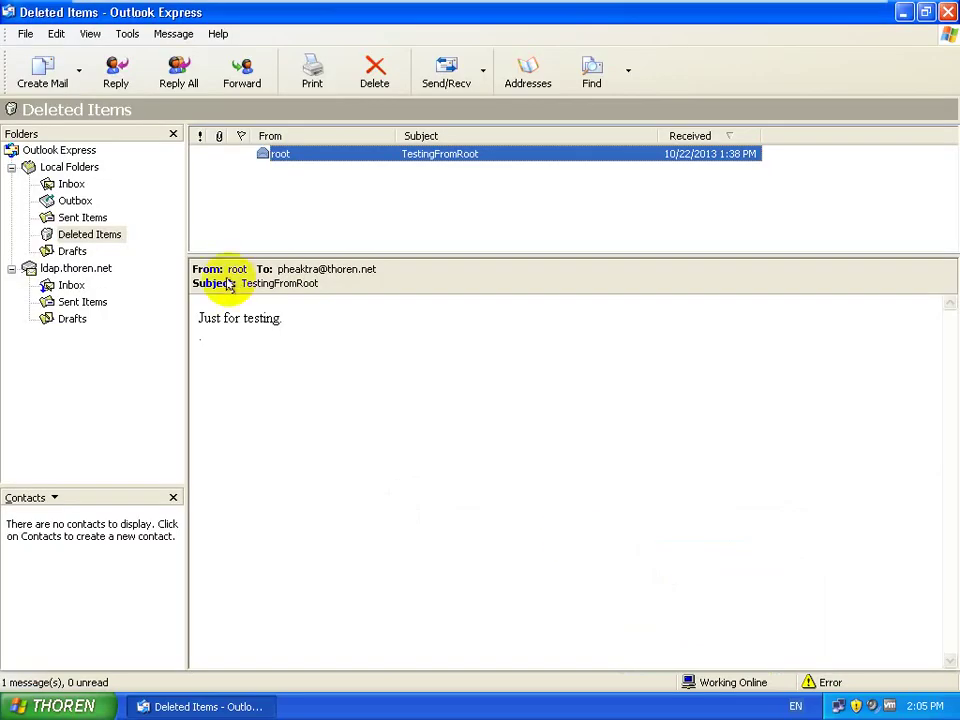
pyautogui.click(71, 285)
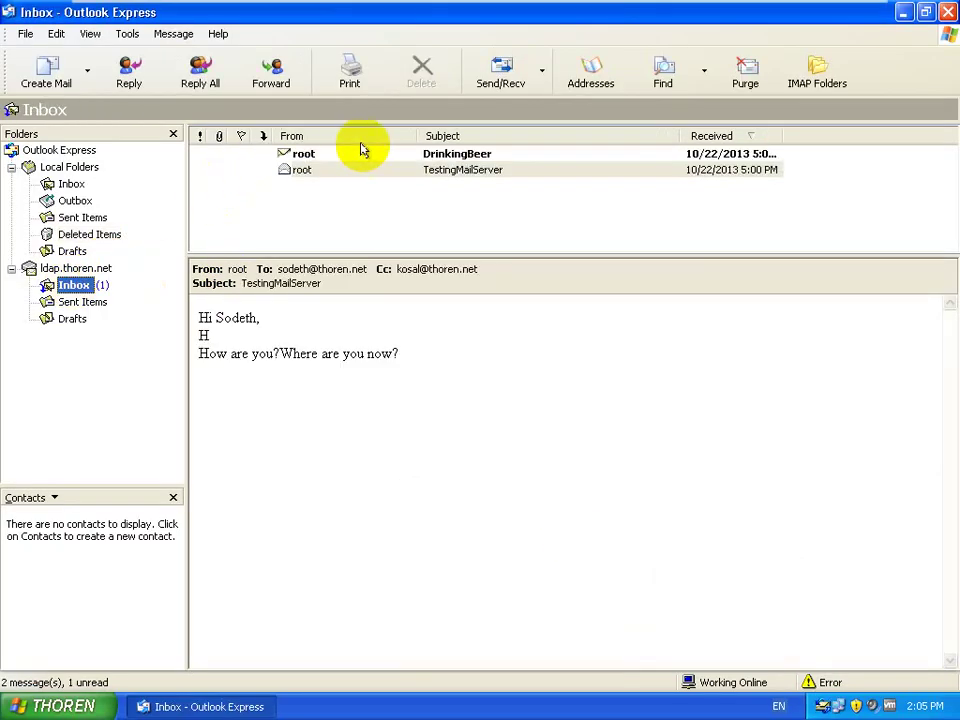
pyautogui.click(360, 154)
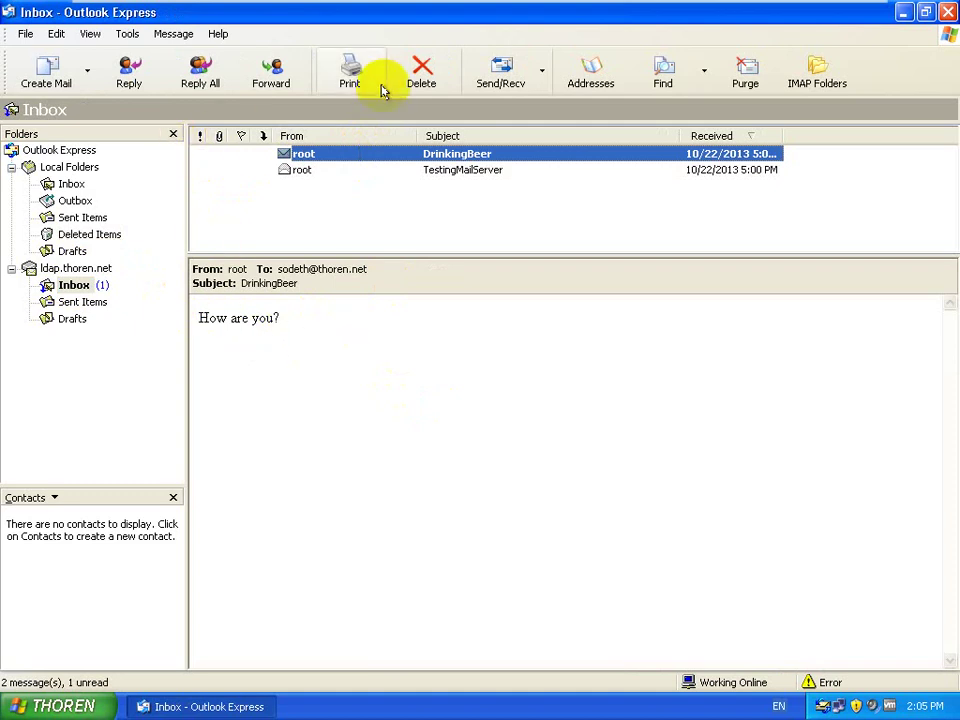
pyautogui.click(490, 92)
pyautogui.click(491, 92)
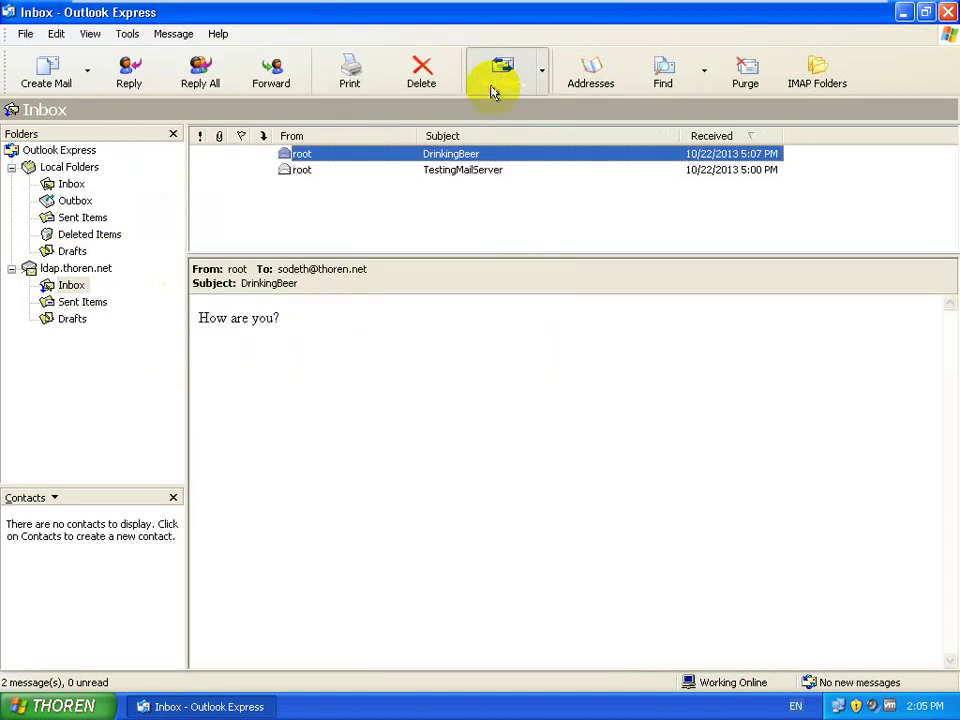
pyautogui.click(491, 92)
pyautogui.click(491, 92)
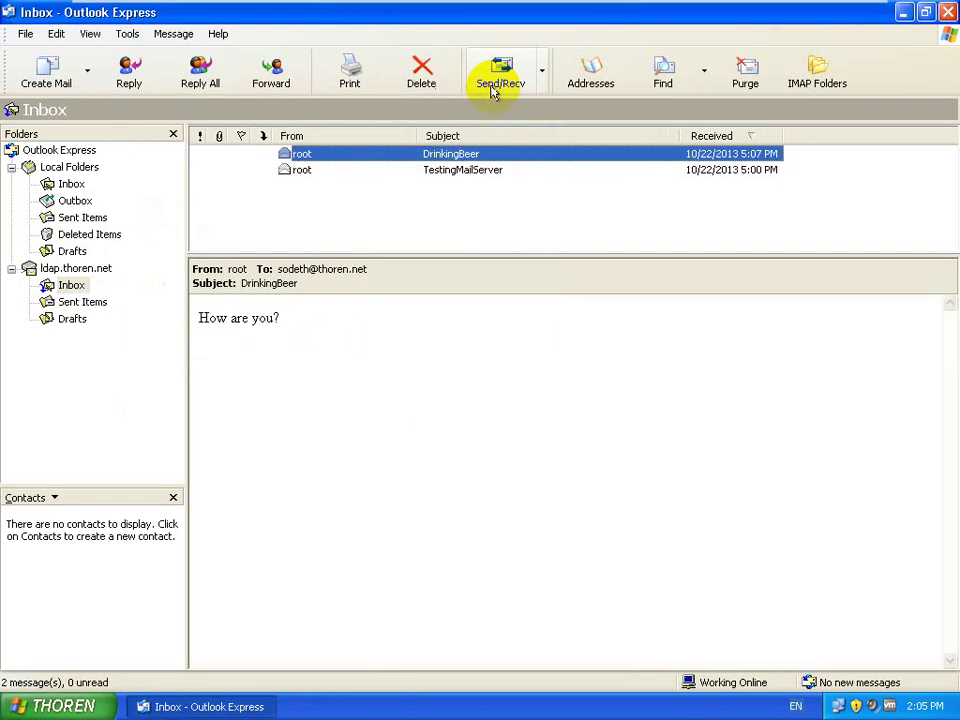
# Step: Reply to root's DrinkingBeer mail with 'Yes', send it, and minimize the VM
pyautogui.click(127, 80)
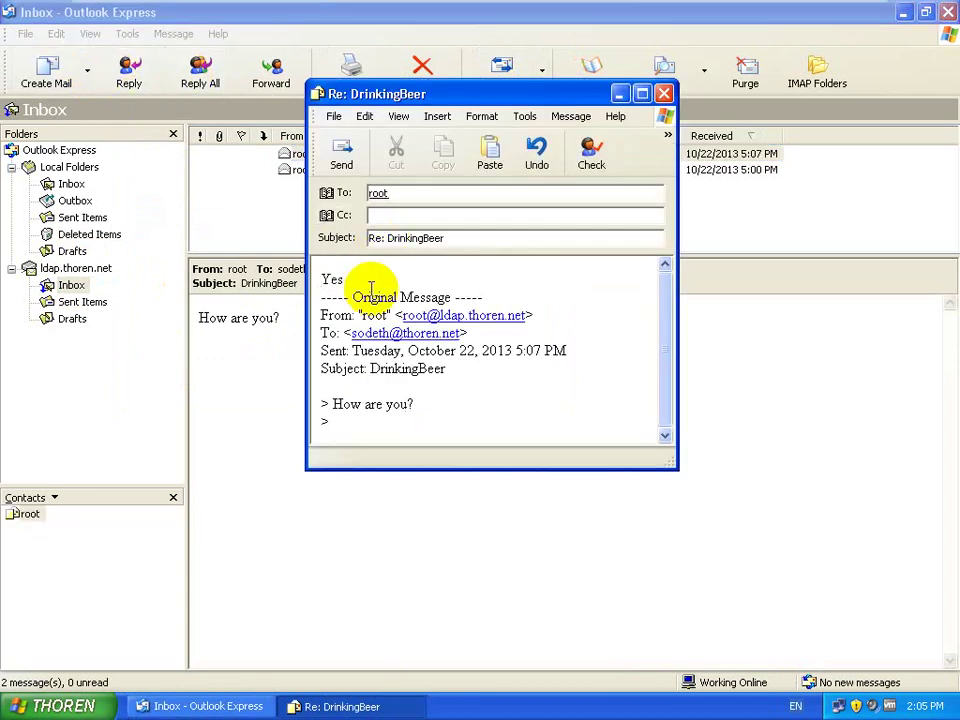
pyautogui.write('Yes')
pyautogui.press('Return')
pyautogui.click(342, 152)
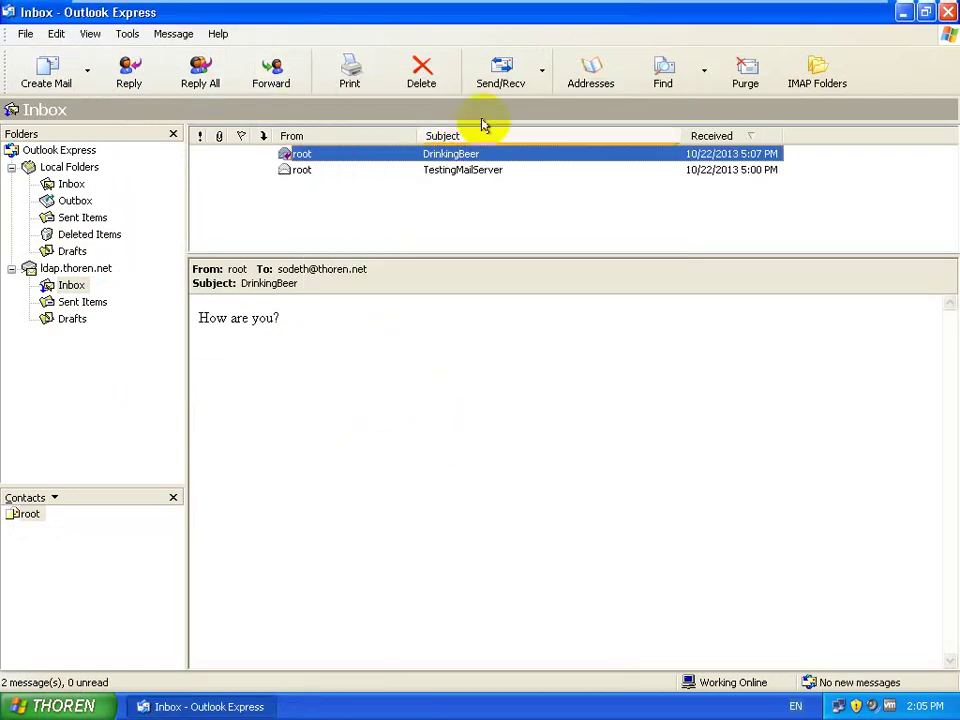
pyautogui.click(510, 78)
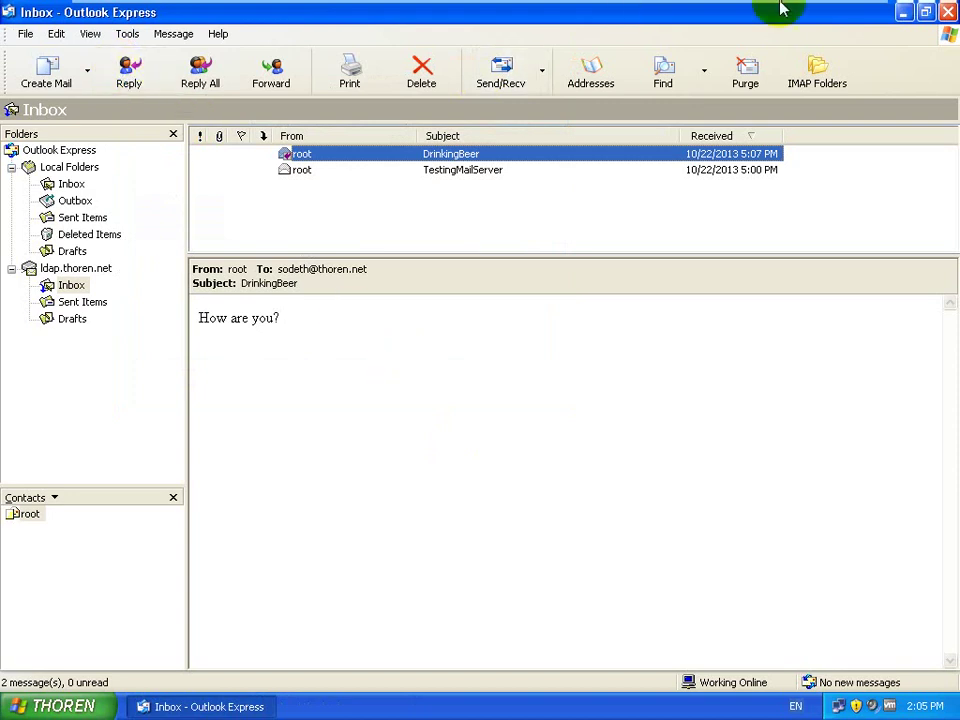
pyautogui.click(812, 13)
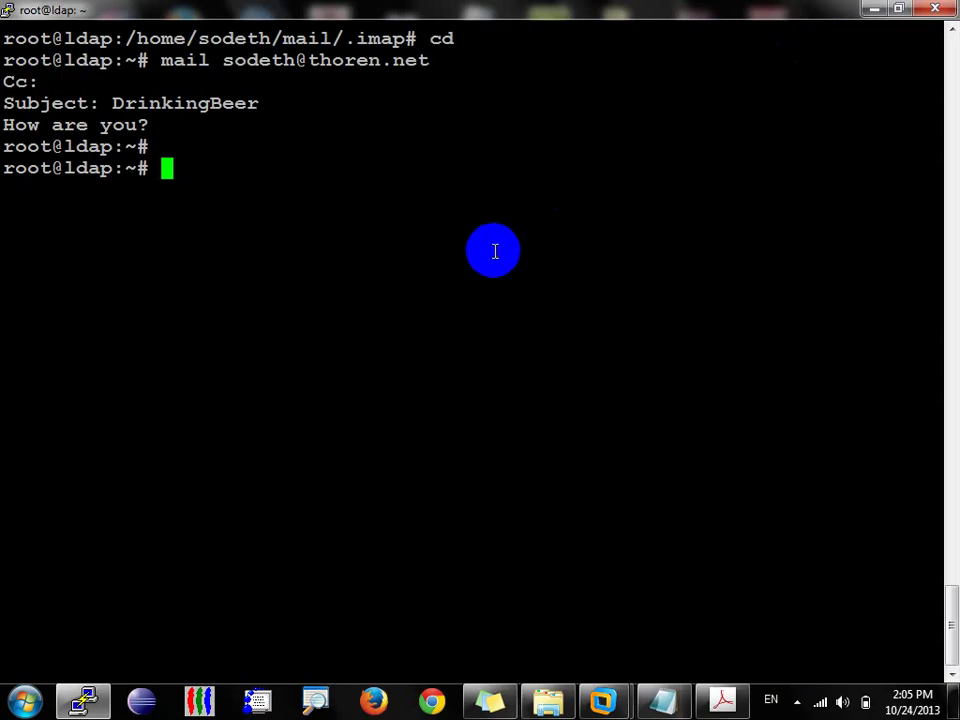
# Step: Run mailq, retyping it after the maiq typo, to confirm the mail queue is empty
pyautogui.press('Return')
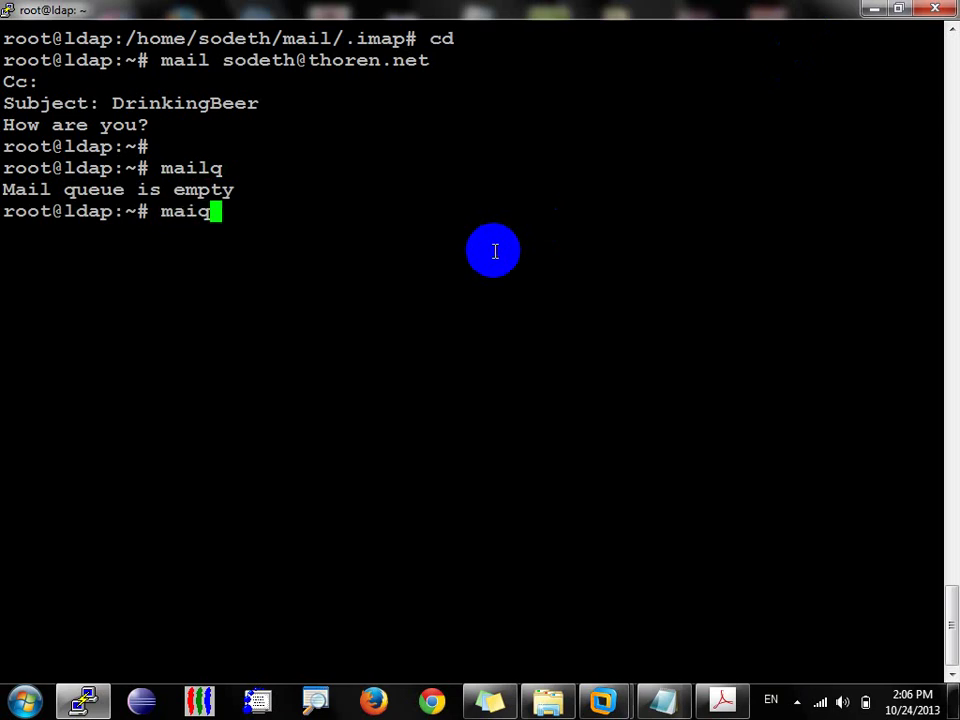
pyautogui.press('Return')
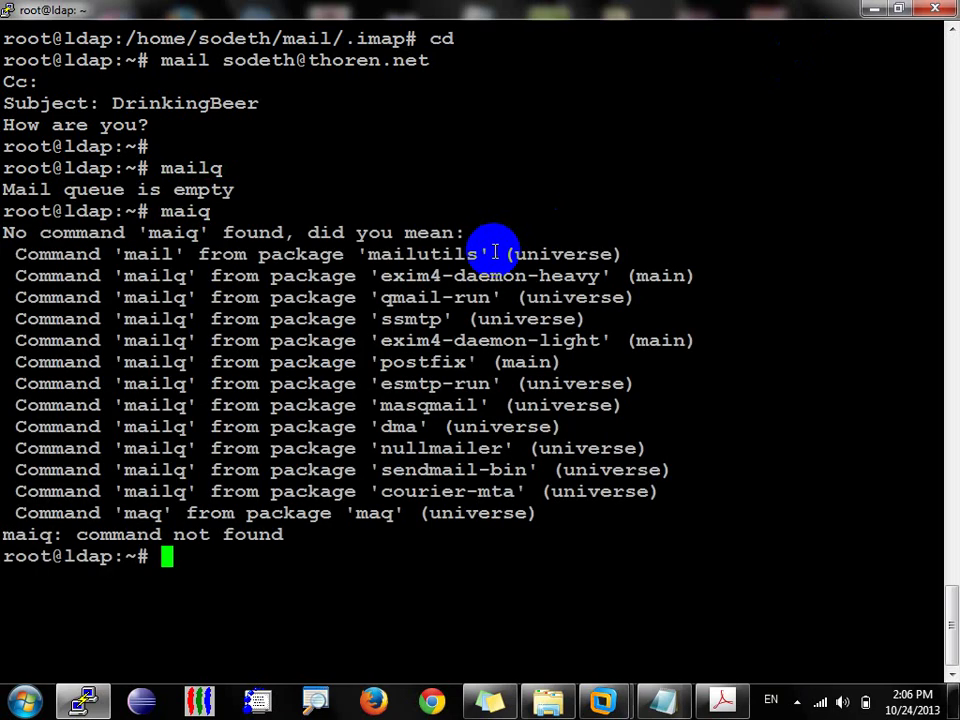
pyautogui.write('mailq')
pyautogui.press('Return')
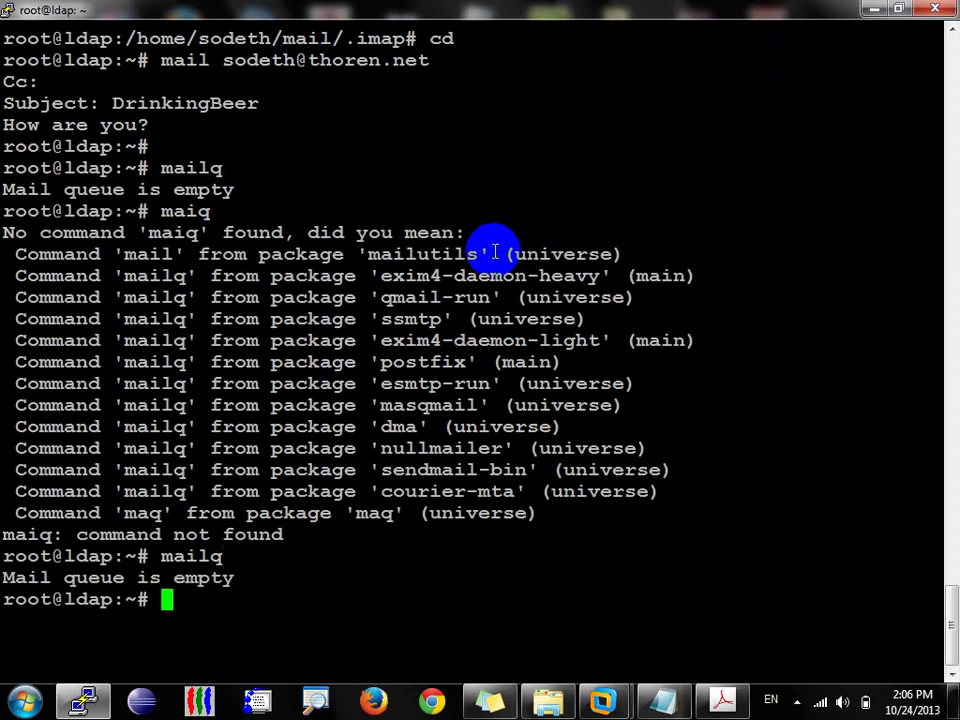
# Step: Change into /home and list the eight user home directories
pyautogui.write('cd /h')
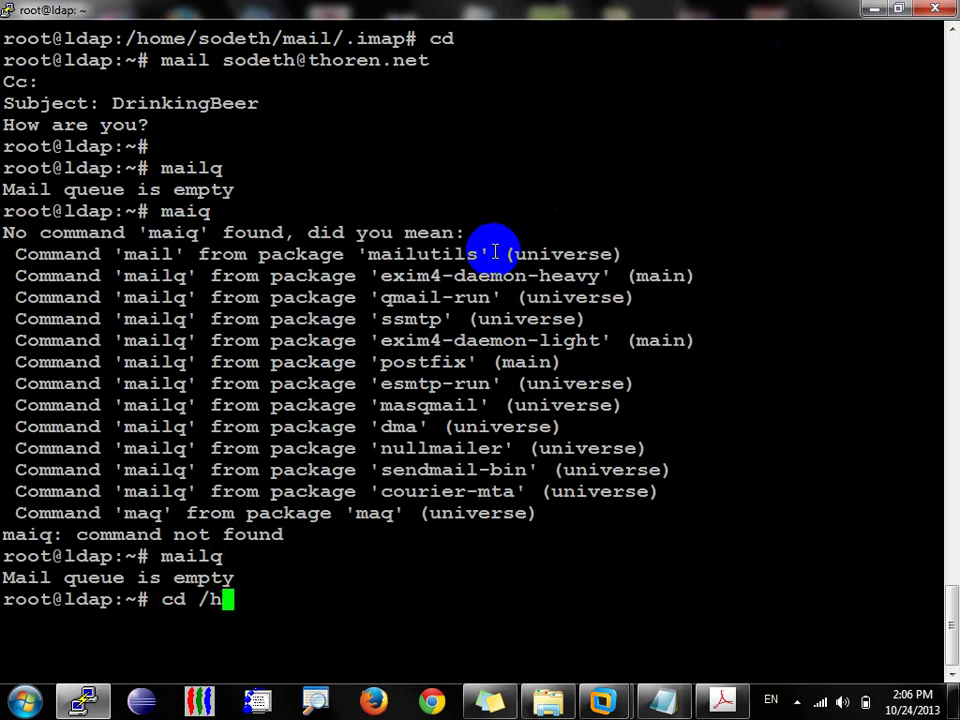
pyautogui.press('Tab')
pyautogui.press('Return')
pyautogui.write('ls')
pyautogui.press('Return')
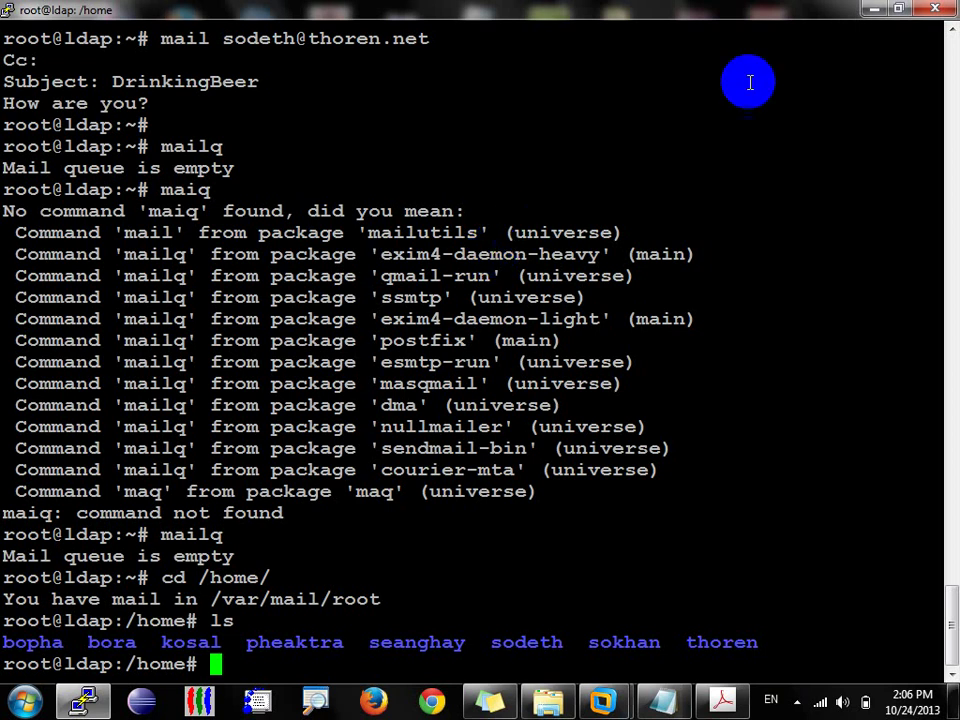
pyautogui.click(866, 10)
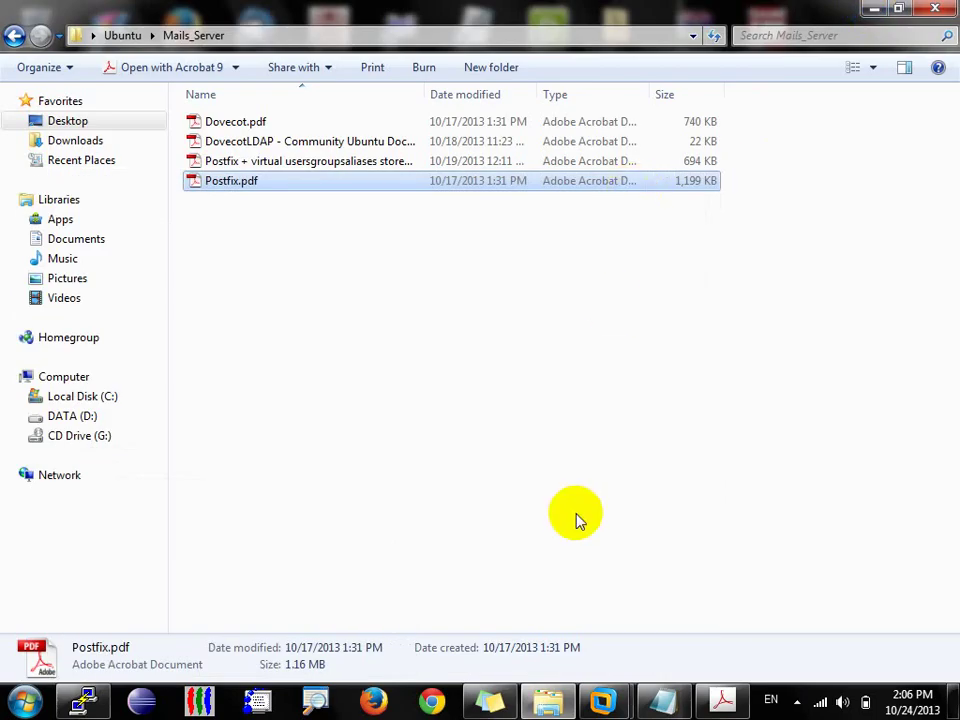
pyautogui.moveTo(603, 701)
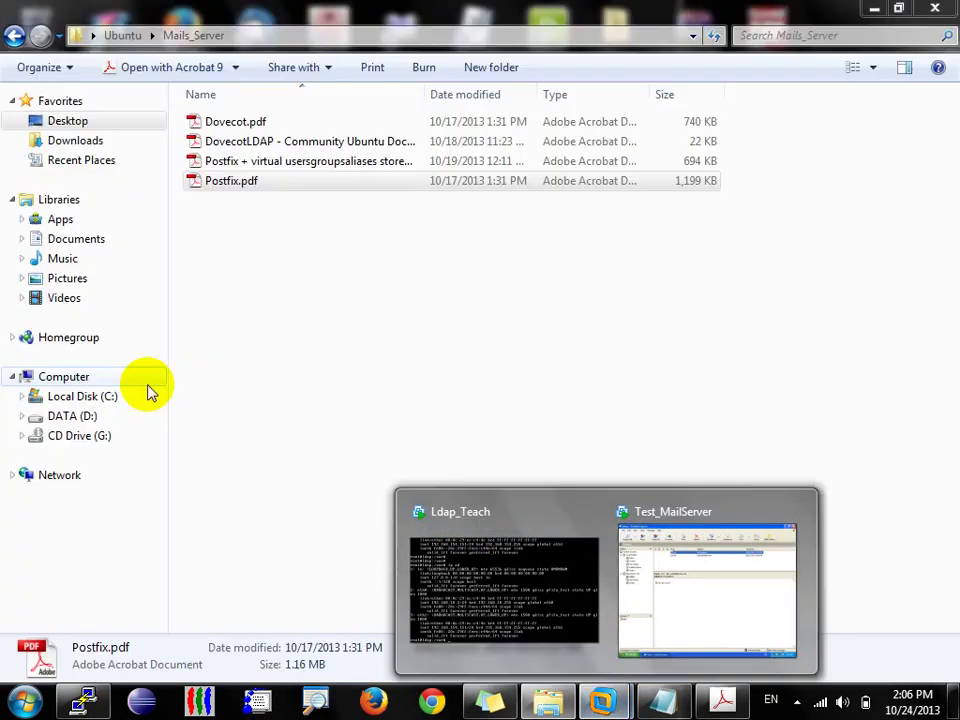
pyautogui.click(130, 378)
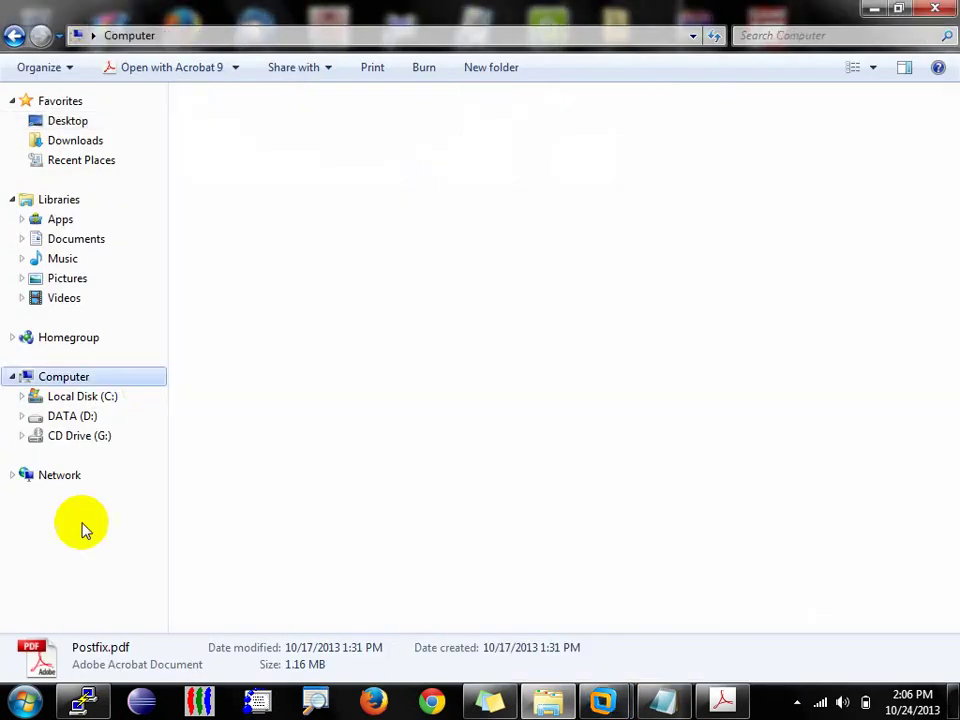
pyautogui.click(84, 700)
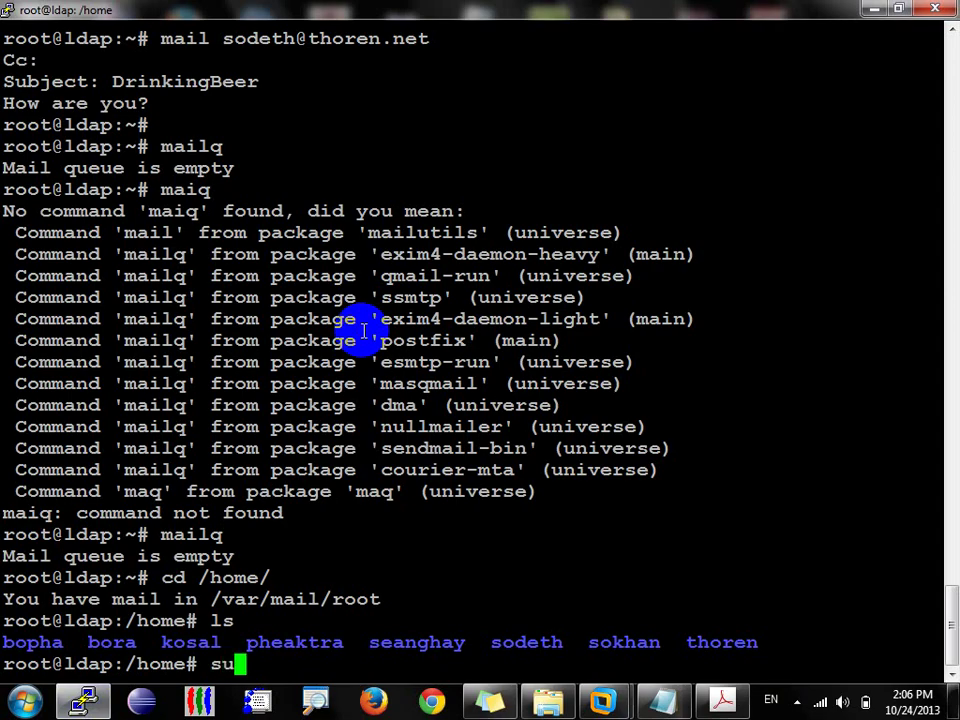
# Step: As the second local user, start a mail to the mailbox owner with subject TestinFromKosal
pyautogui.write('su kosal')
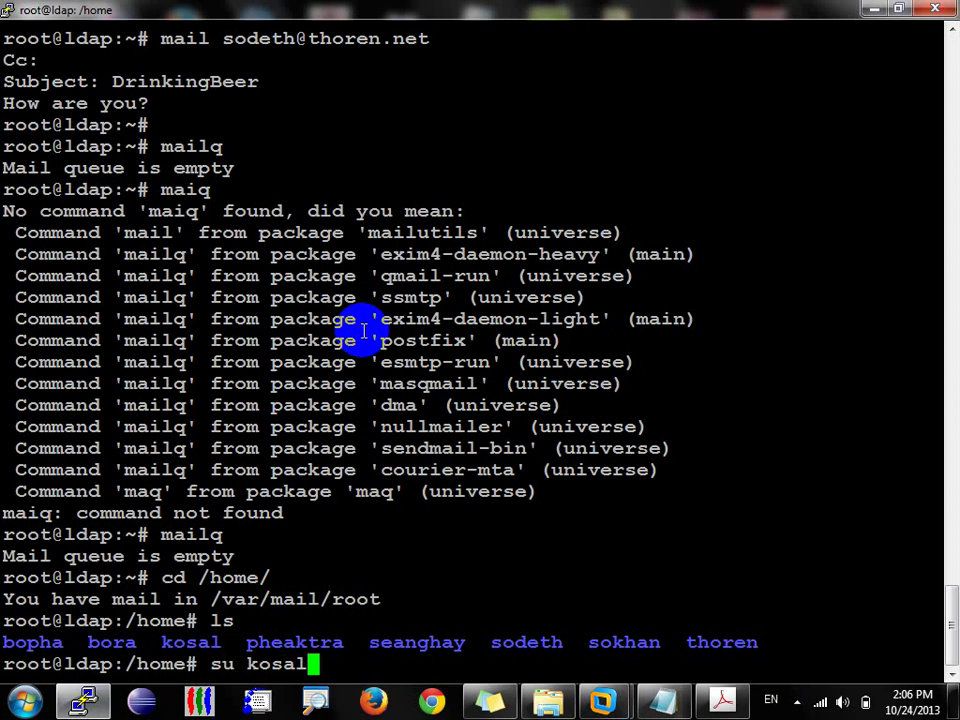
pyautogui.press('Return')
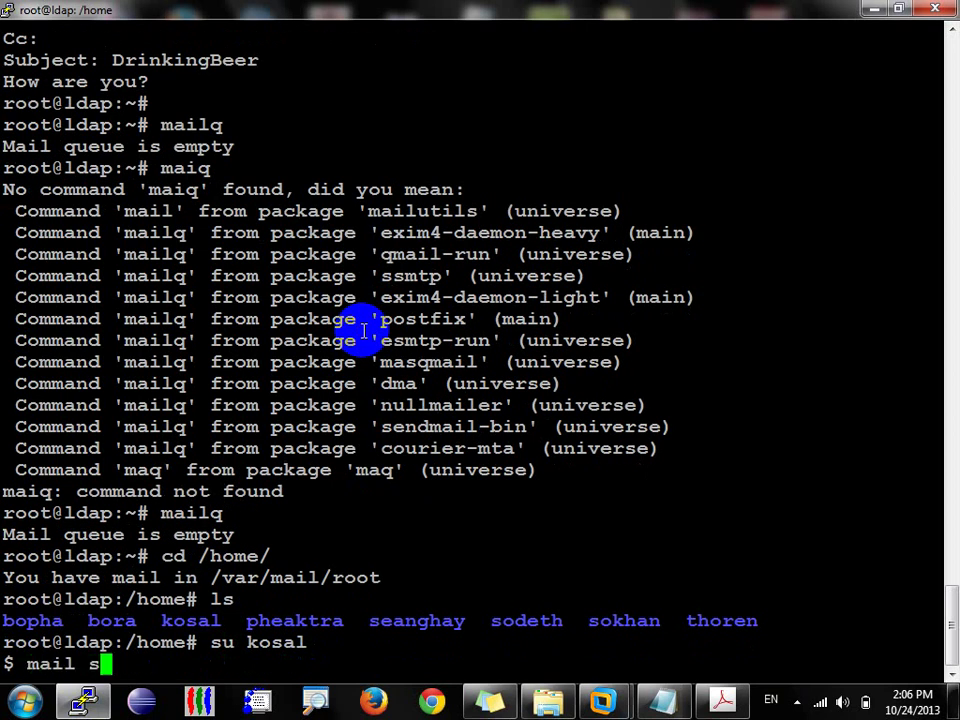
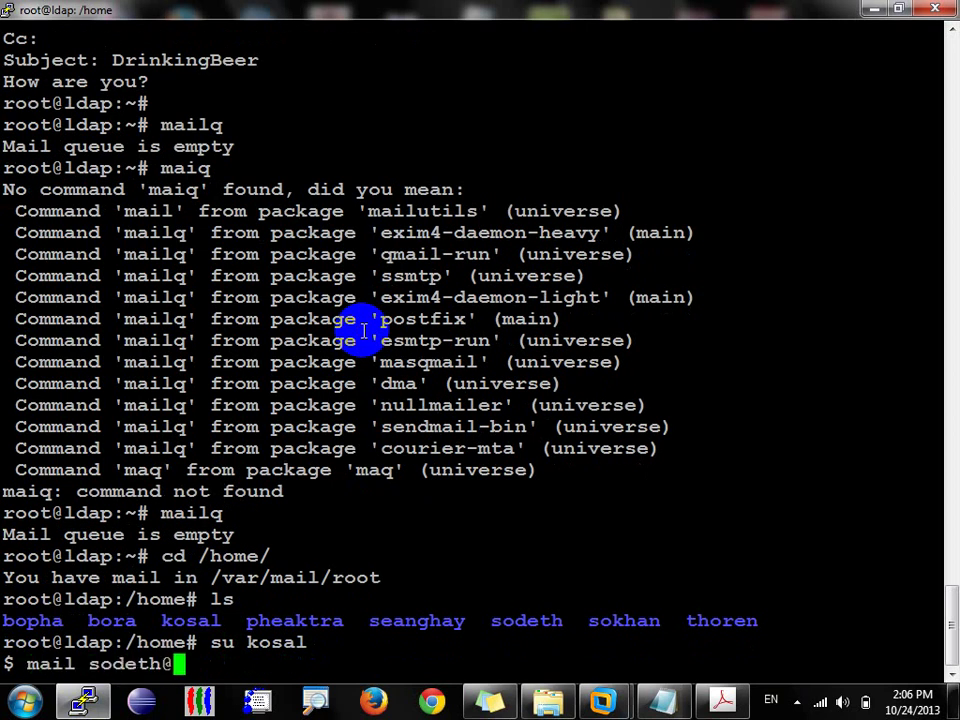
pyautogui.press('Return')
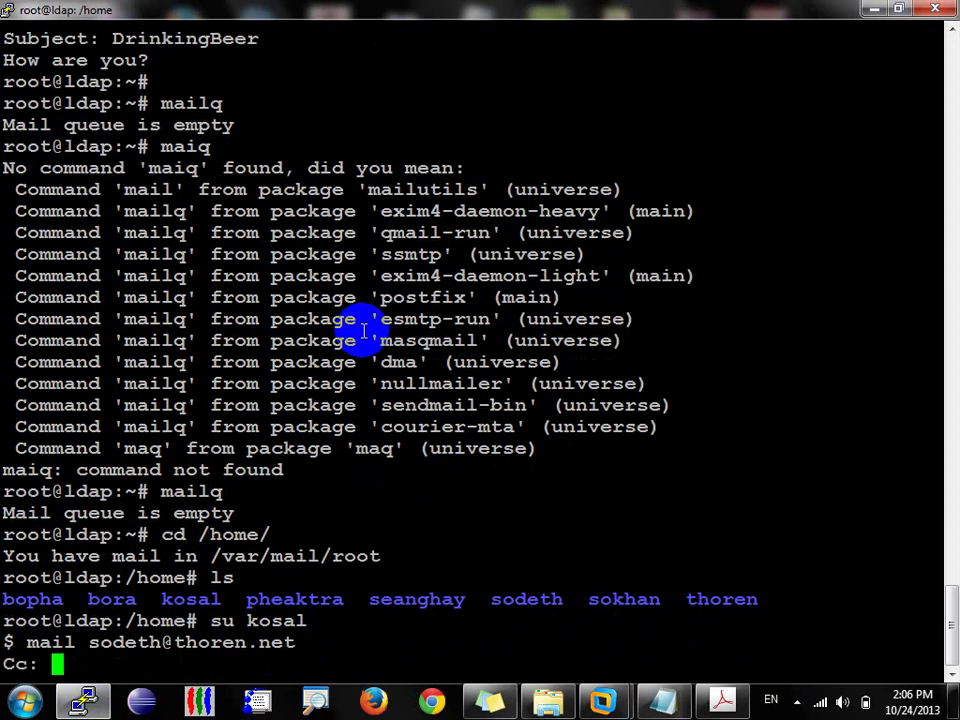
pyautogui.press('Return')
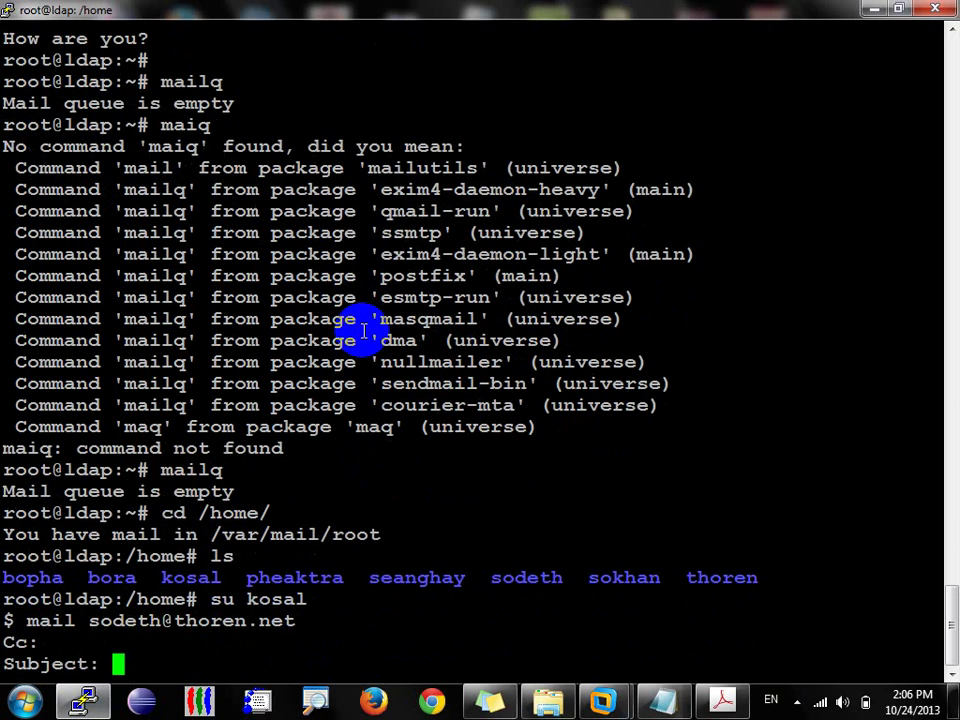
pyautogui.write('TestinFRo')
pyautogui.press('BackSpace')
pyautogui.press('BackSpace')
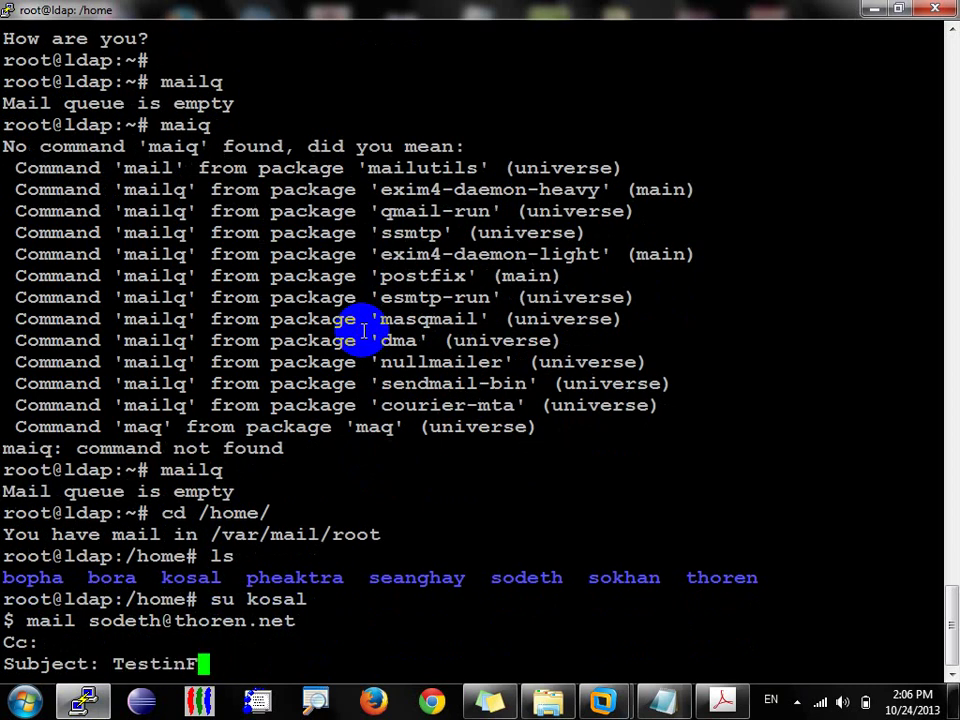
pyautogui.write('romKosal')
pyautogui.press('Return')
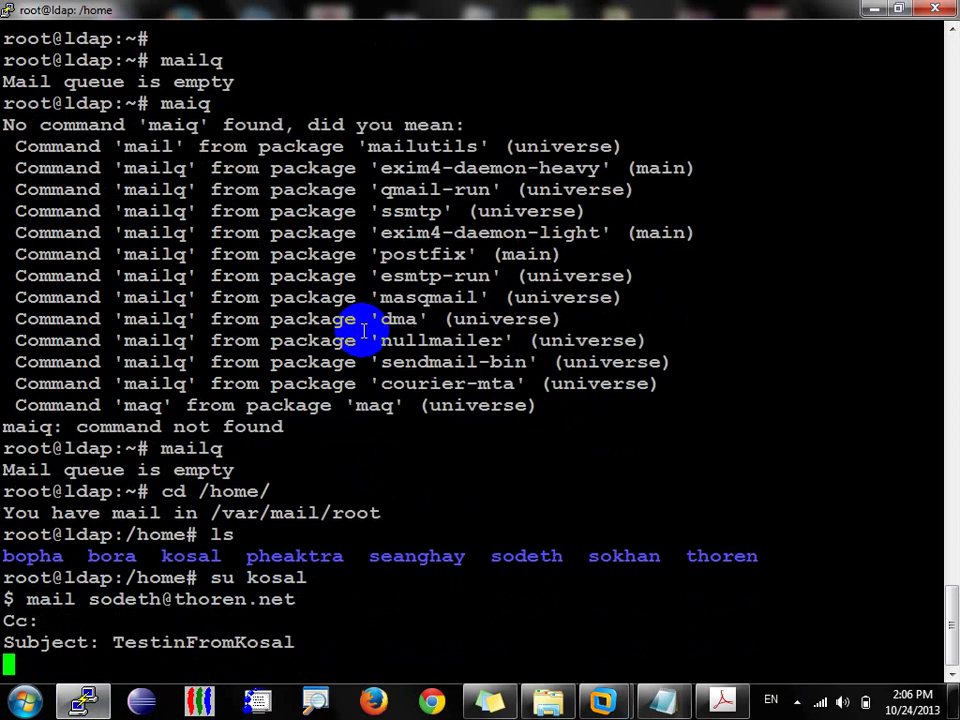
# Step: Enter the body 'Just for testin' and send the mail
pyautogui.write('Just')
pyautogui.press('BackSpace')
pyautogui.write('t ')
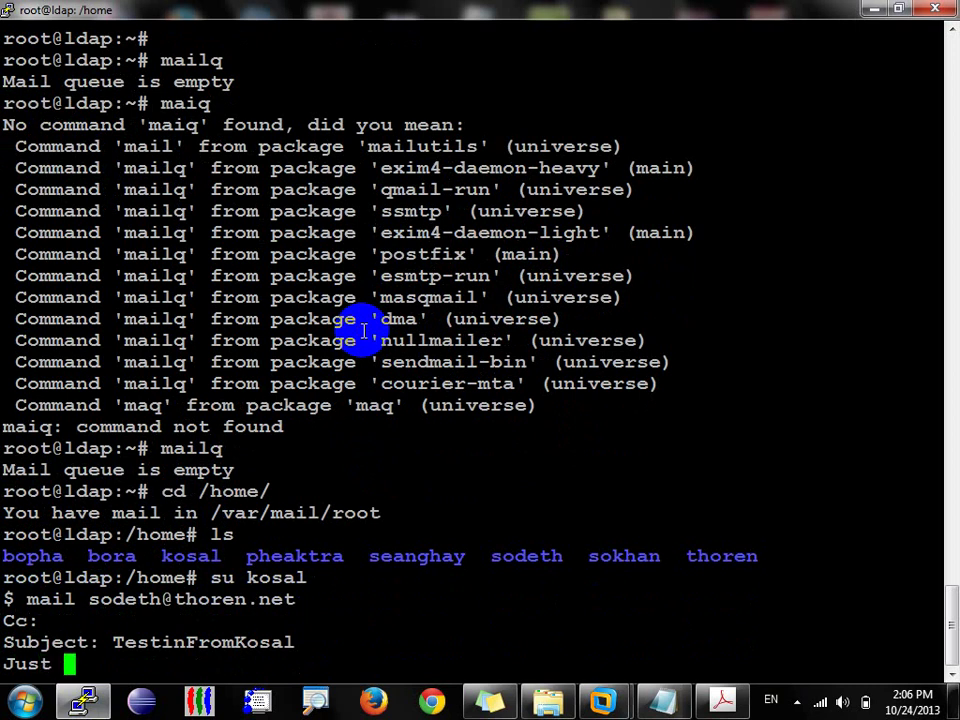
pyautogui.write('for testin')
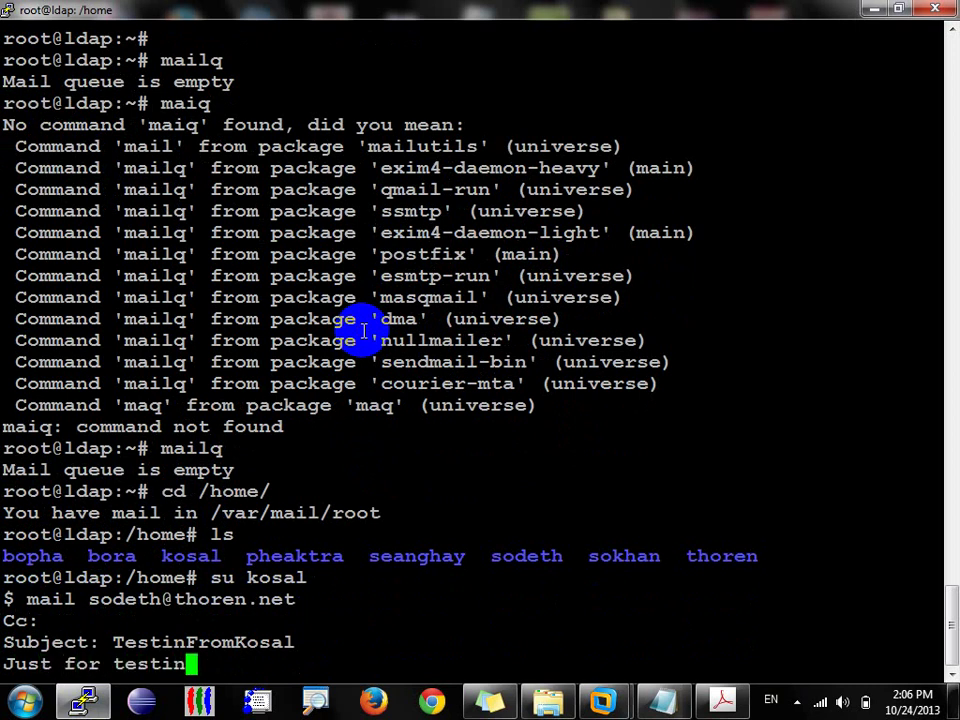
pyautogui.press('Return')
pyautogui.hotkey('ctrl', 'd')
pyautogui.press('Return')
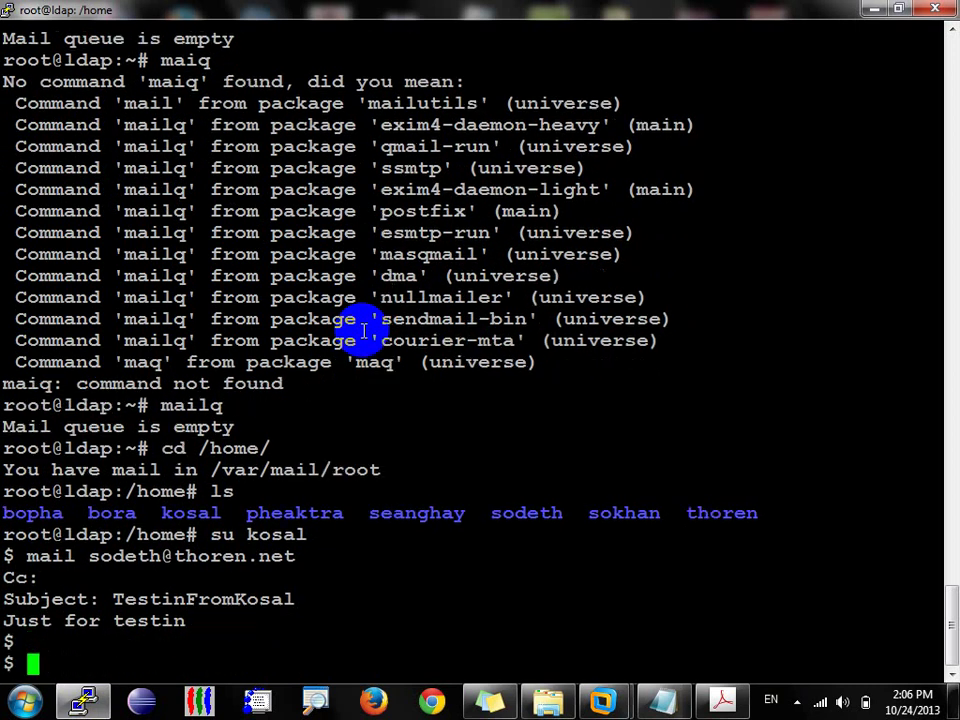
# Step: Open the newly arrived TestinFromKosal message in the Outlook Express Inbox
pyautogui.moveTo(615, 692)
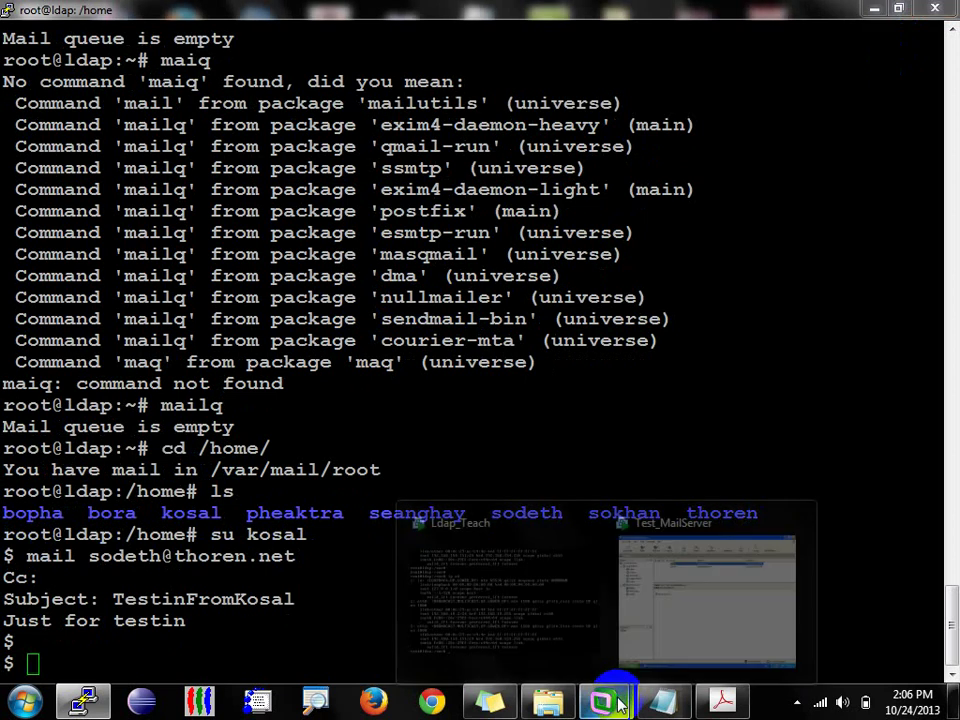
pyautogui.click(690, 619)
pyautogui.click(349, 155)
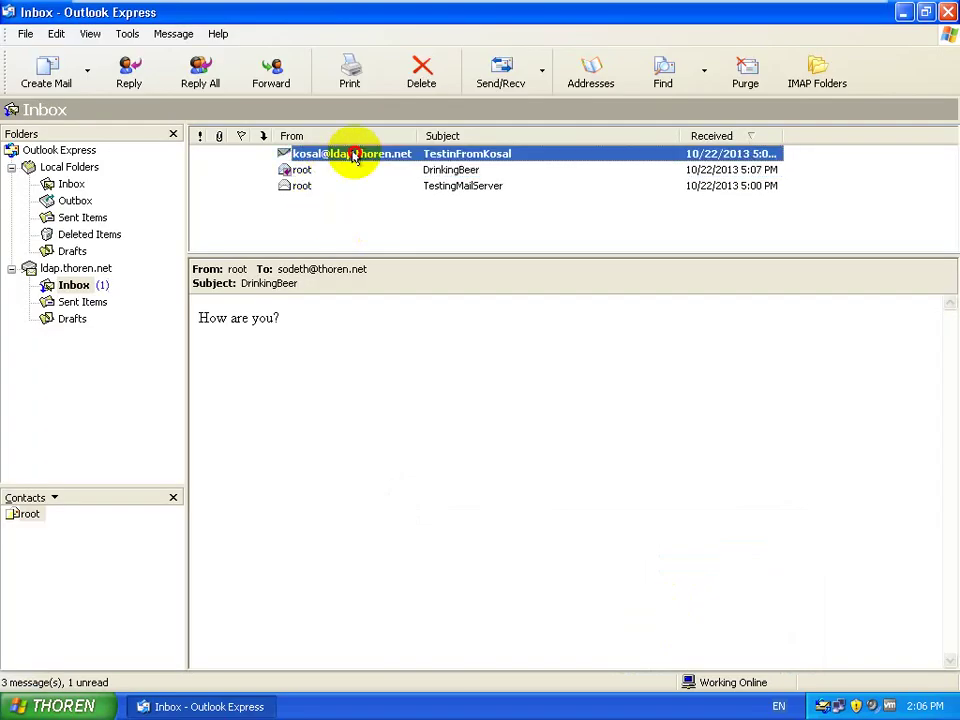
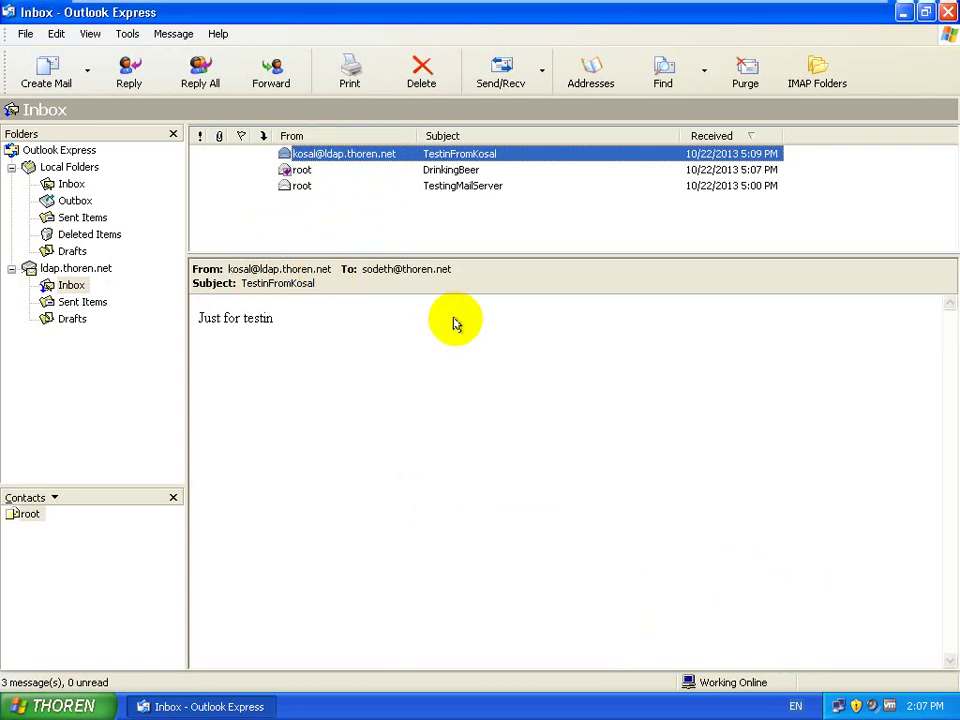
# Step: Confirm the first user's test message, reading 'Just for testin', is in the Outlook Express inbox
pyautogui.moveTo(739, 5)
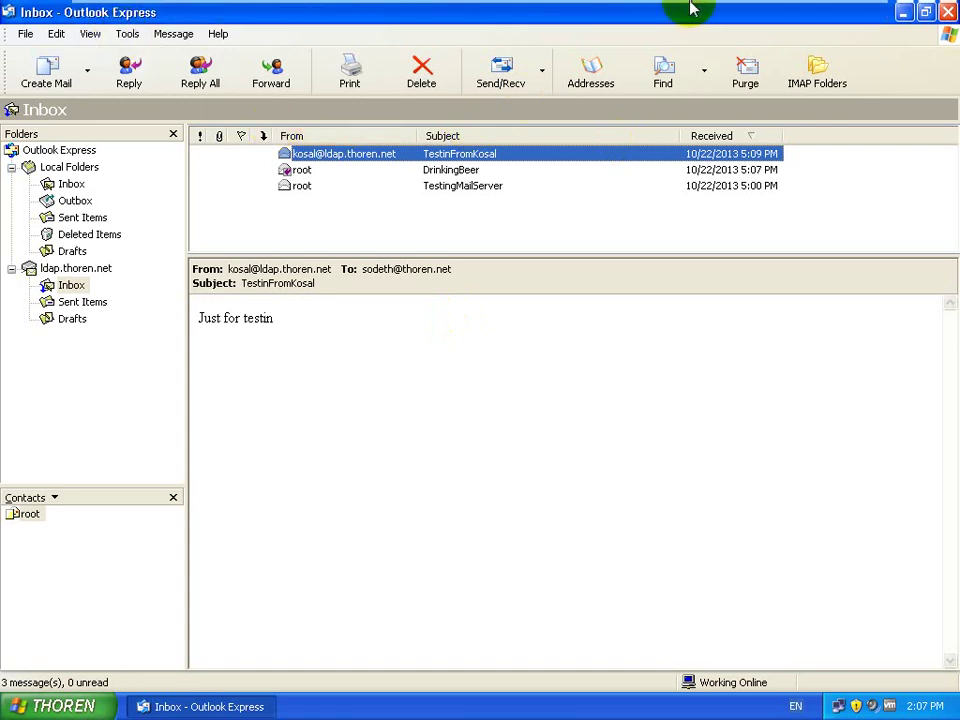
pyautogui.moveTo(846, 6)
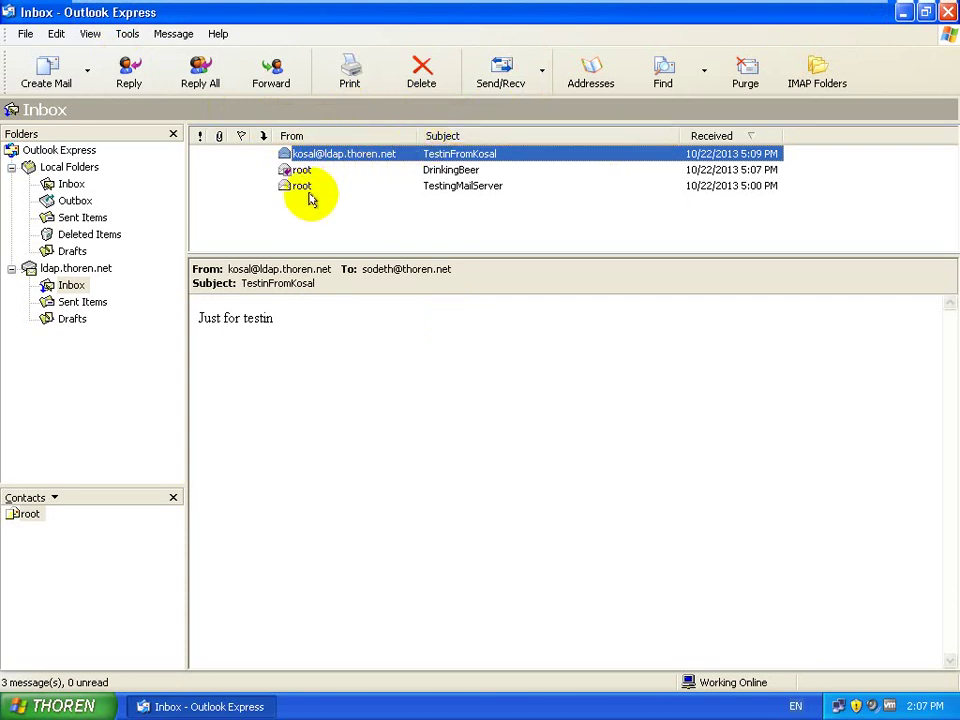
# Step: Back in PuTTY, log out of the current user and su to another local user account
pyautogui.click(808, 13)
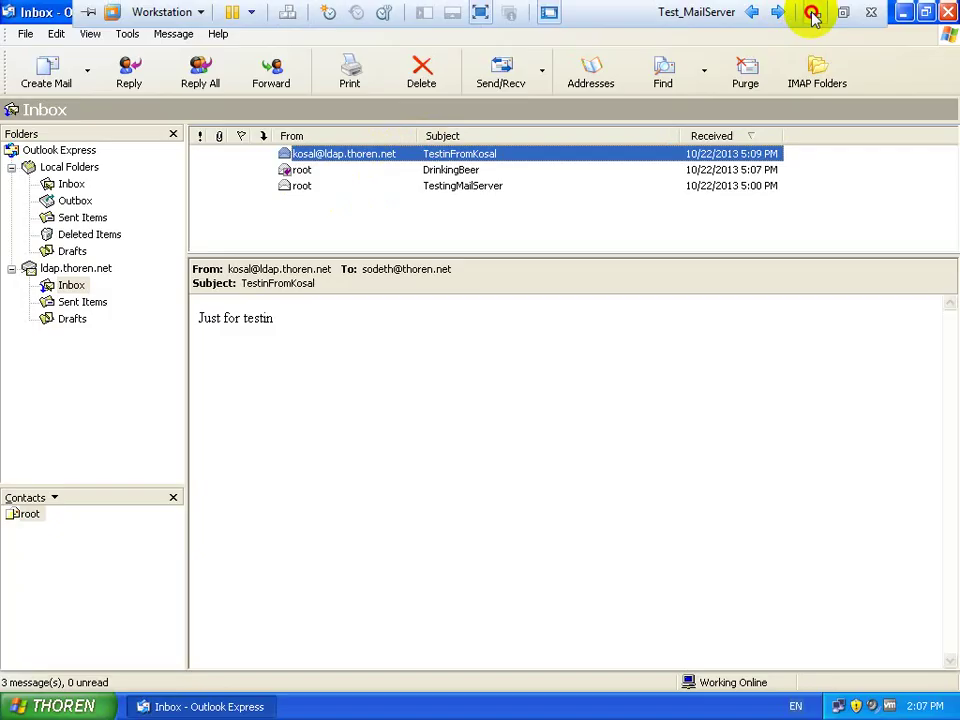
pyautogui.write('exit')
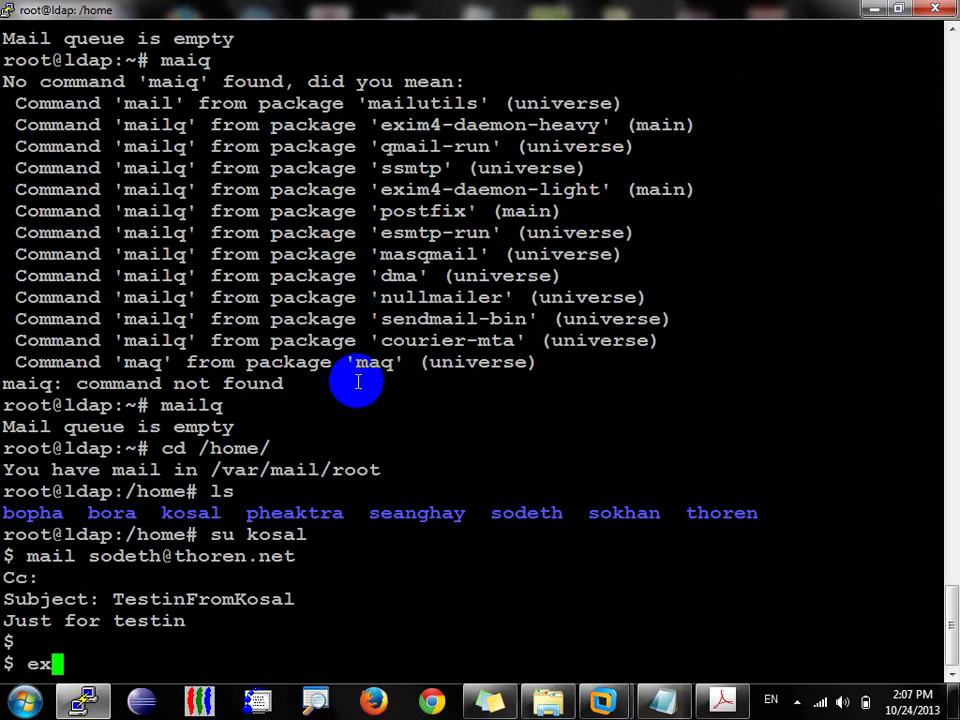
pyautogui.press('Return')
pyautogui.write('su ')
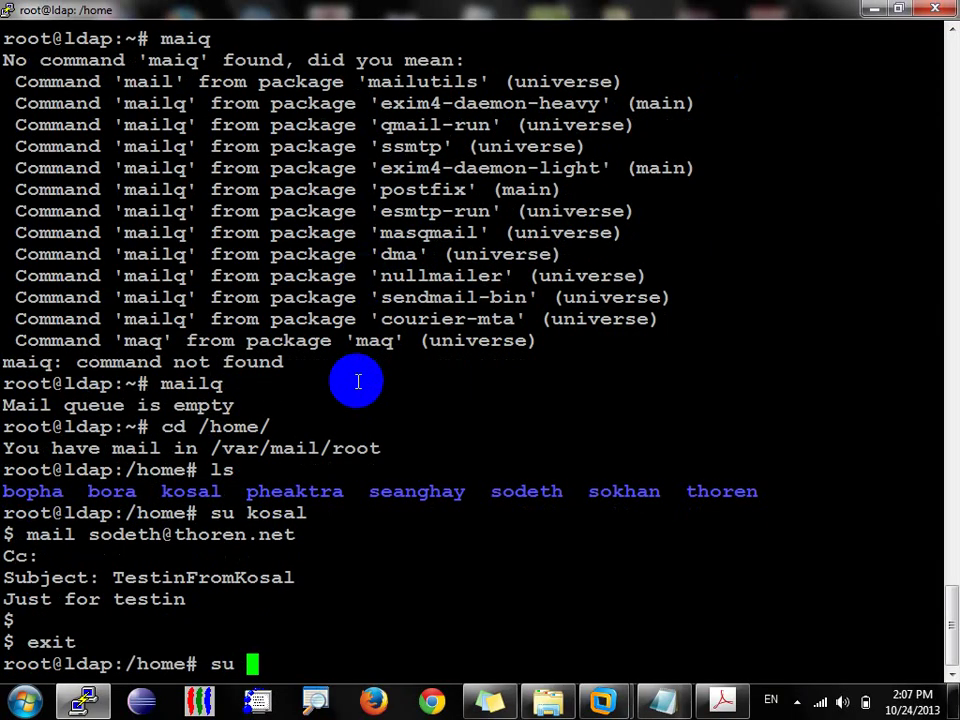
pyautogui.write('pheak')
pyautogui.write('tra')
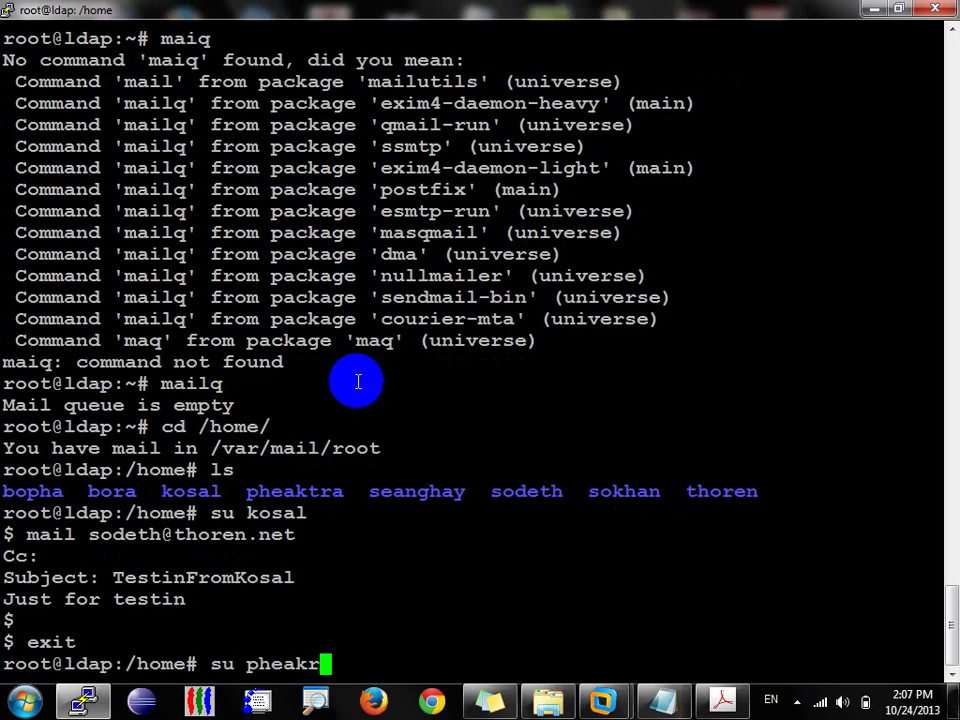
pyautogui.press('Return')
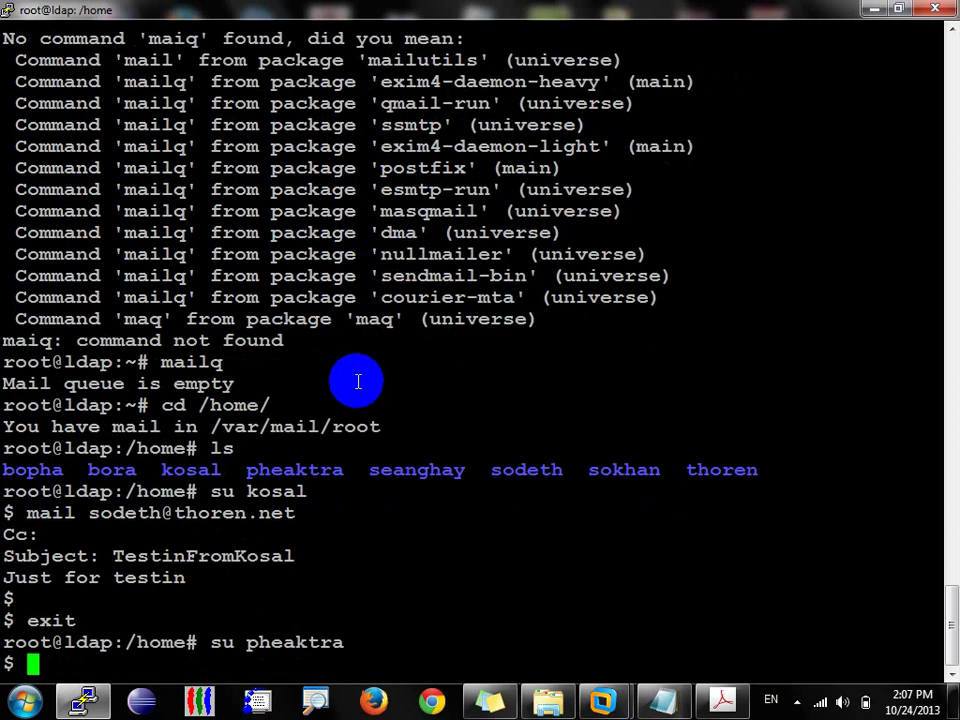
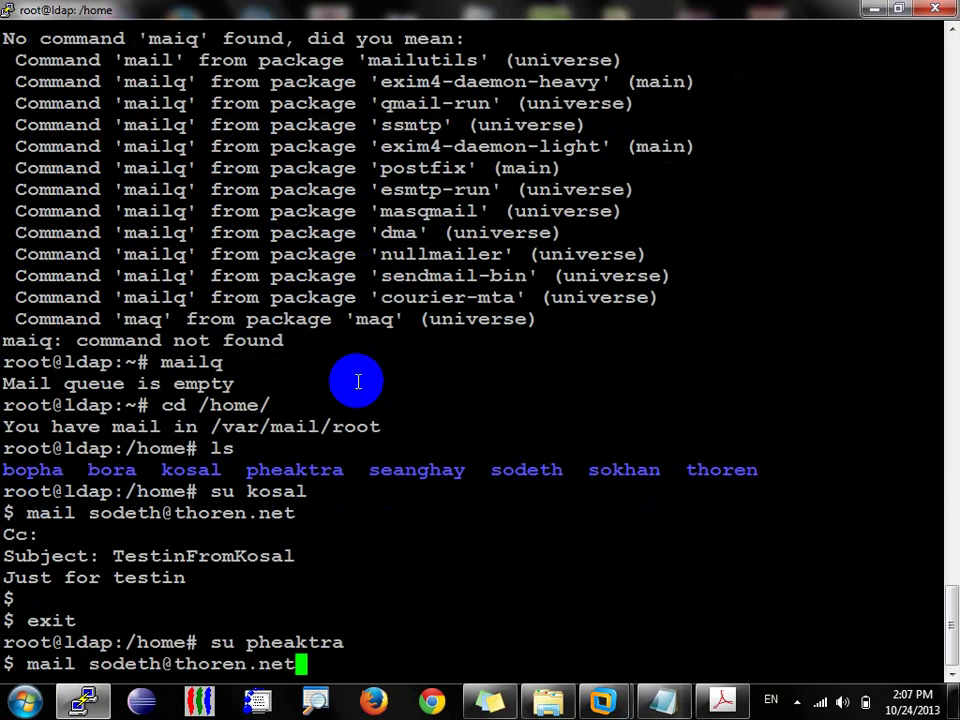
# Step: Mail the usual recipient a 'TestingFrom…' message naming the sender, with body 'Just for testing...'
pyautogui.press('Return')
pyautogui.press('Return')
pyautogui.write('Tesi')
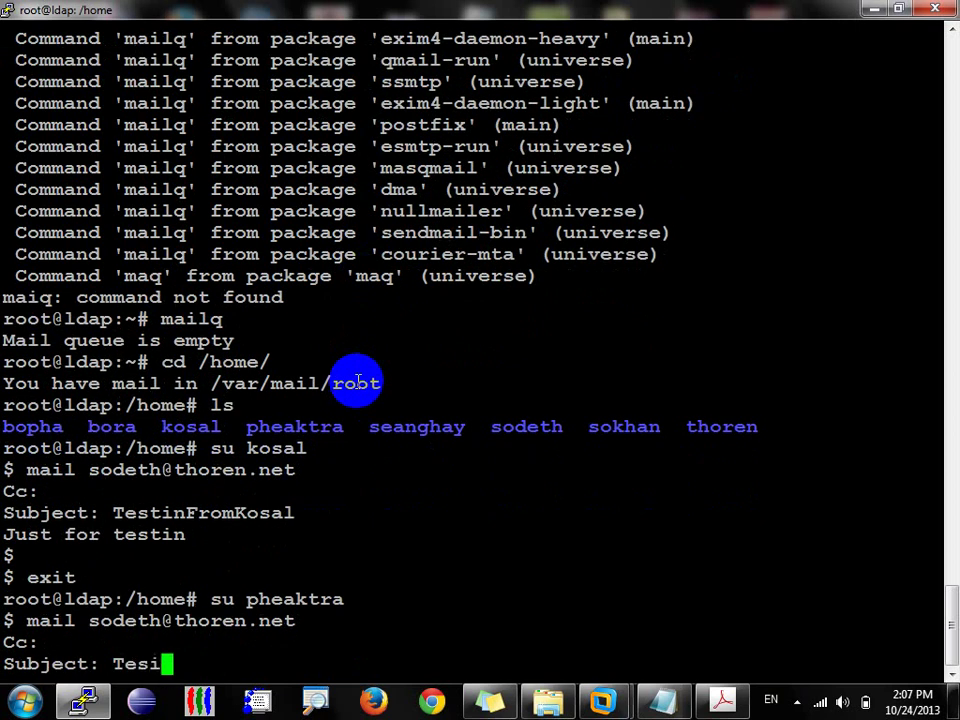
pyautogui.press('BackSpace')
pyautogui.write('tingform')
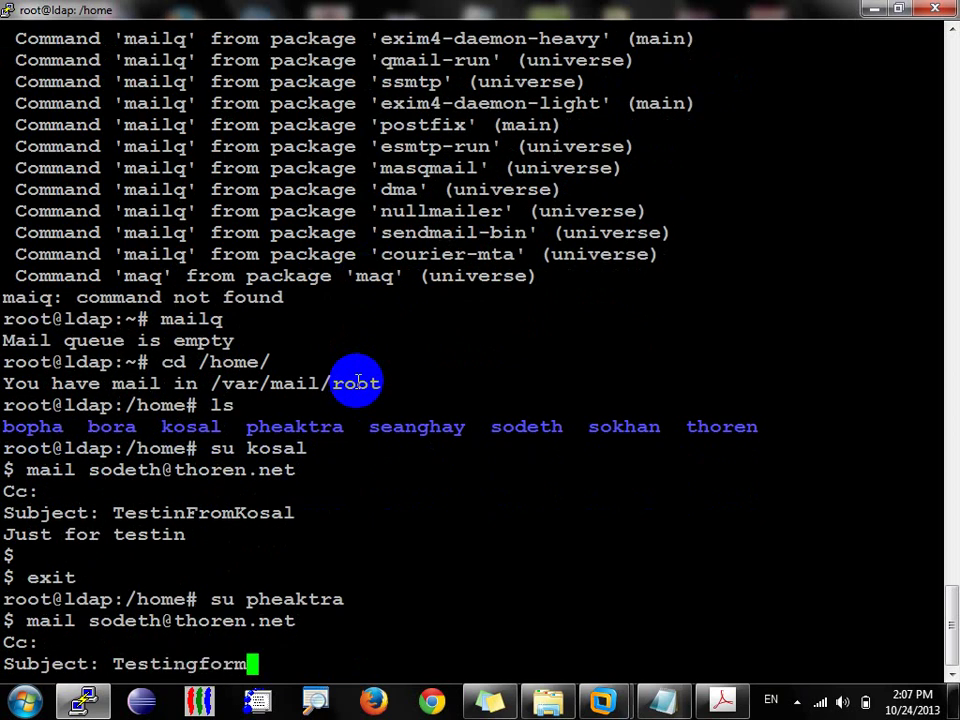
pyautogui.press('BackSpace')
pyautogui.press('BackSpace')
pyautogui.write('FromPea')
pyautogui.press('BackSpace')
pyautogui.press('BackSpace')
pyautogui.write('heaktra')
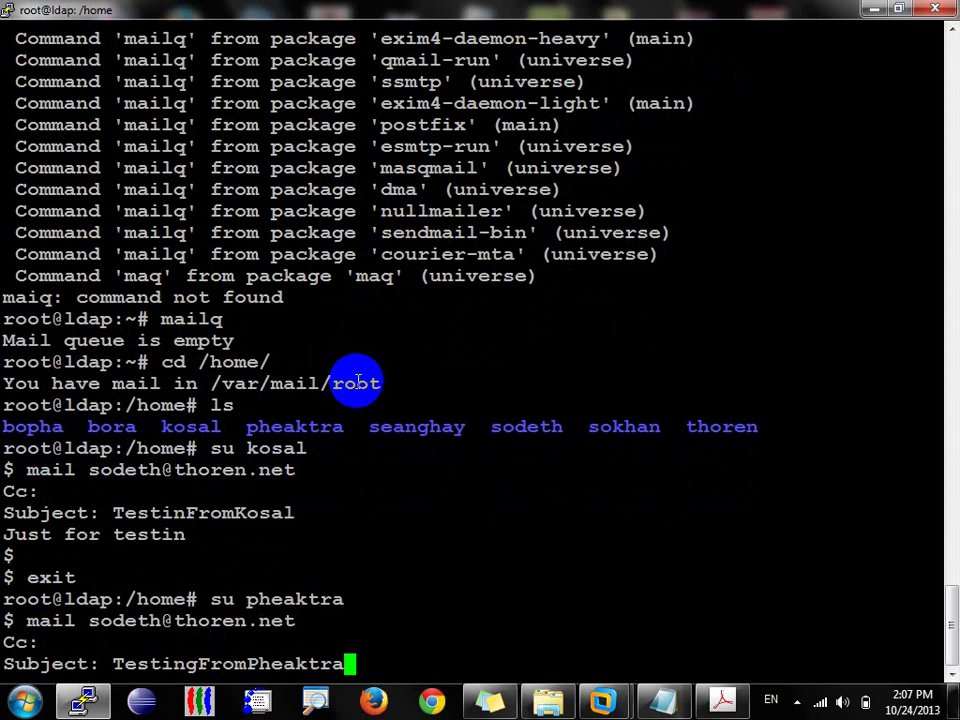
pyautogui.press('Return')
pyautogui.write('Just fo')
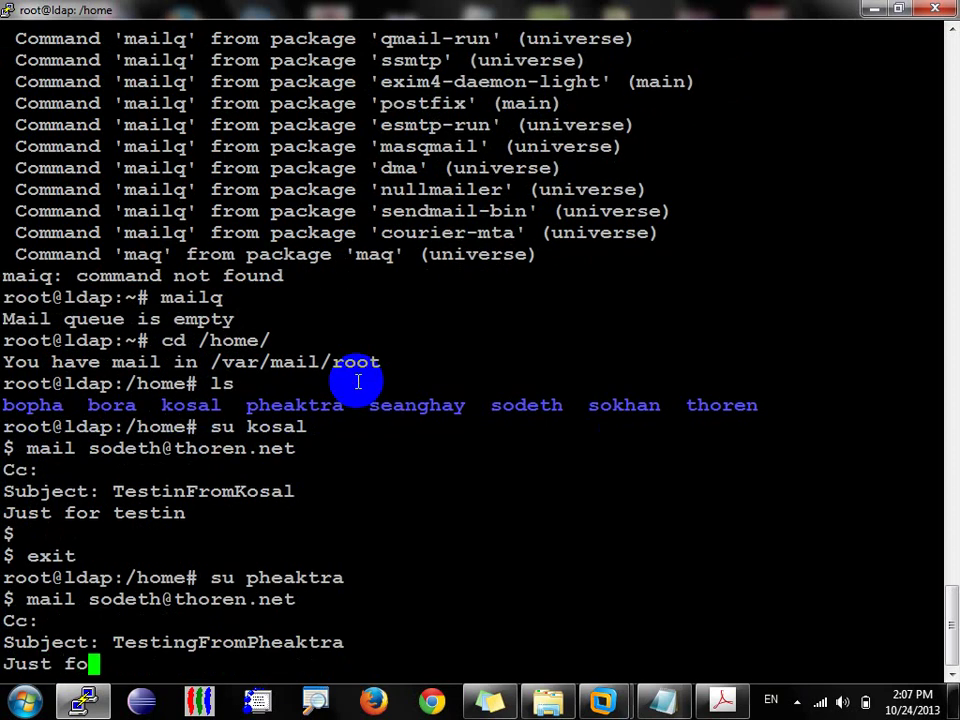
pyautogui.write('r testing...')
pyautogui.press('Return')
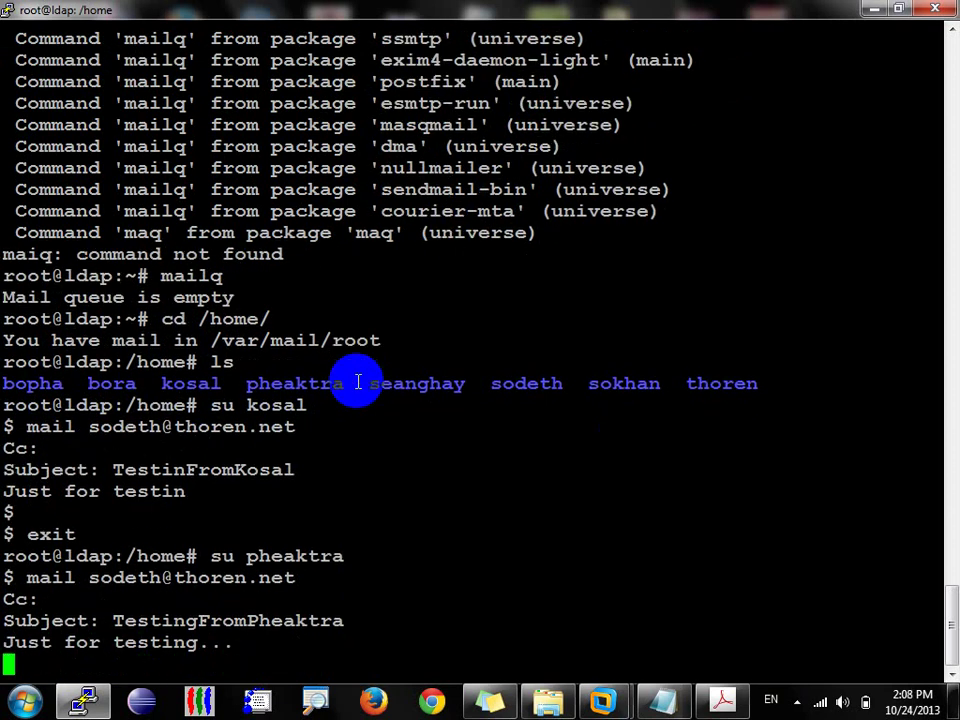
pyautogui.hotkey('ctrl', 'd')
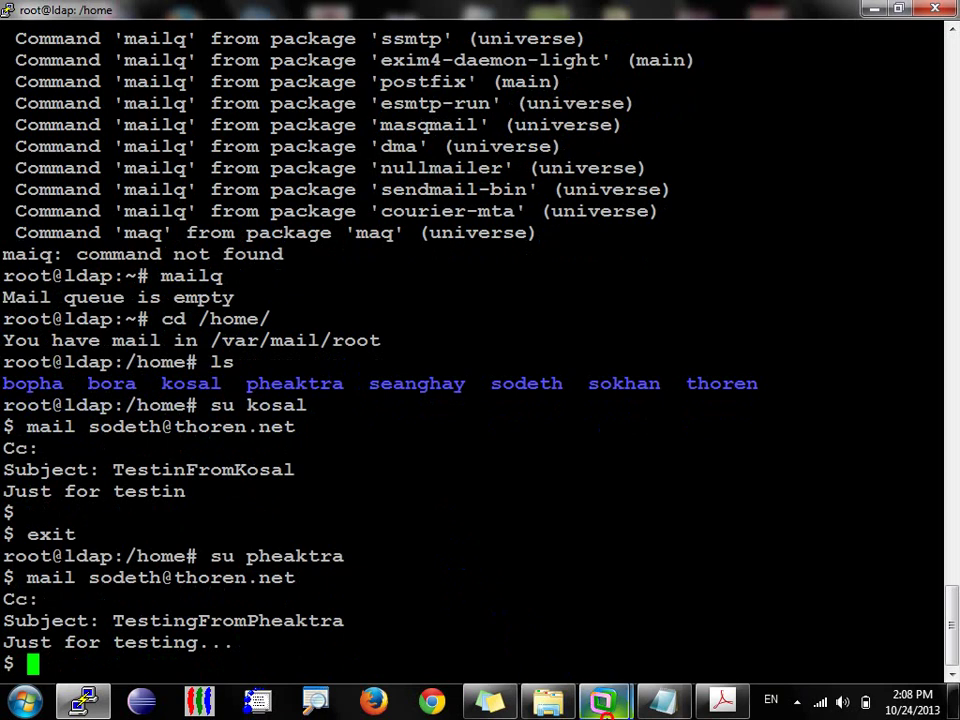
# Step: Restore the mail VM, read the newly arrived second test message, then minimize the VM
pyautogui.moveTo(603, 700)
pyautogui.click(724, 617)
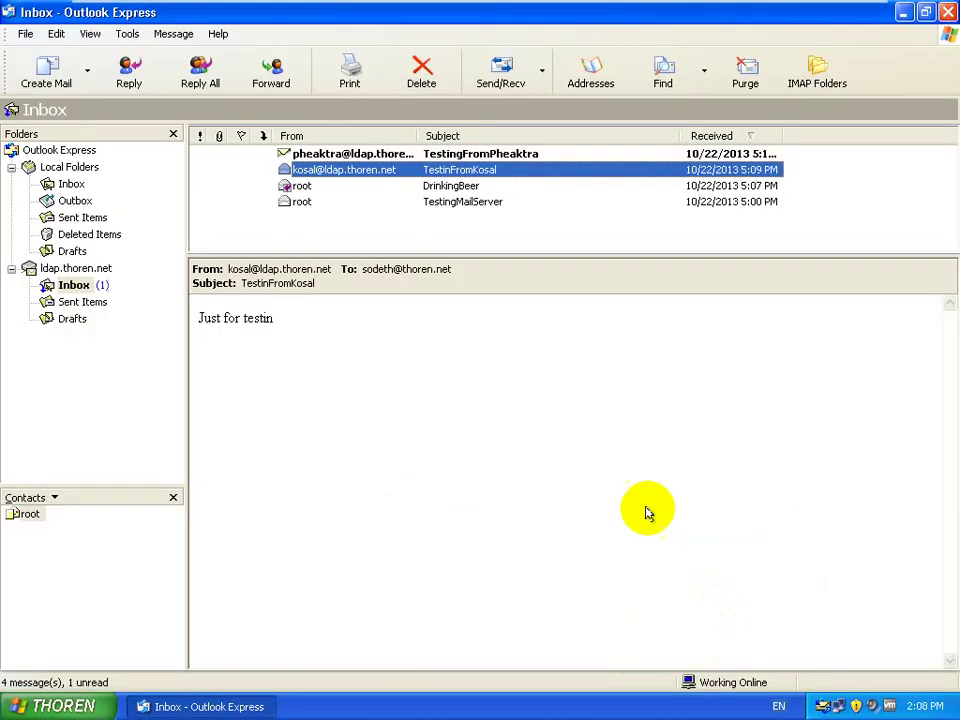
pyautogui.click(370, 154)
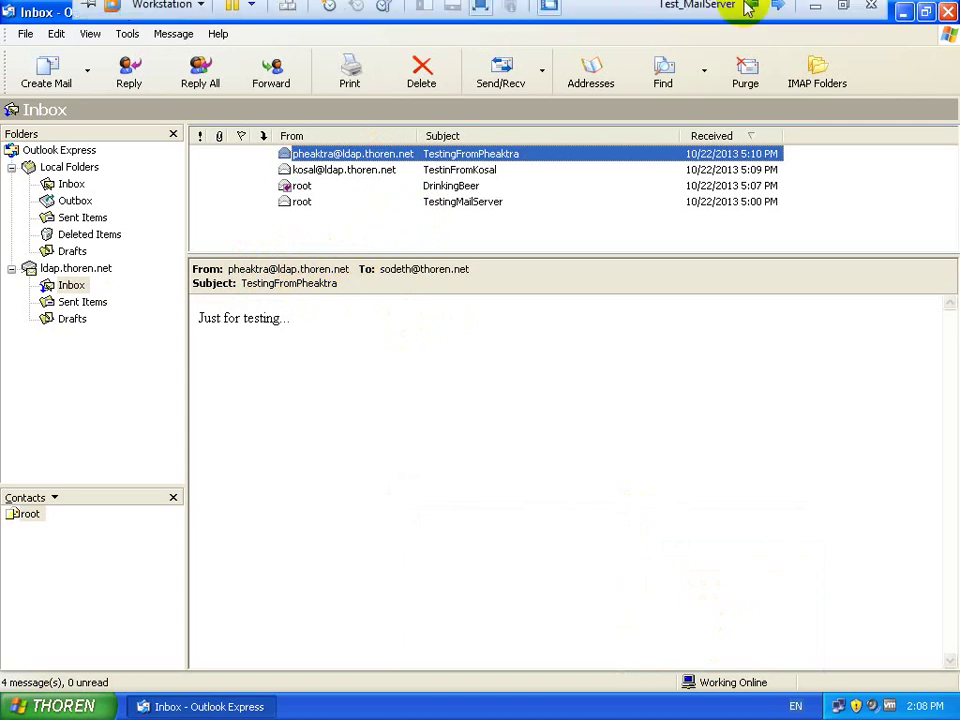
pyautogui.click(816, 15)
# Step: Return to root's home directory and open /etc/postfix/main.cf in vim
pyautogui.write('exit')
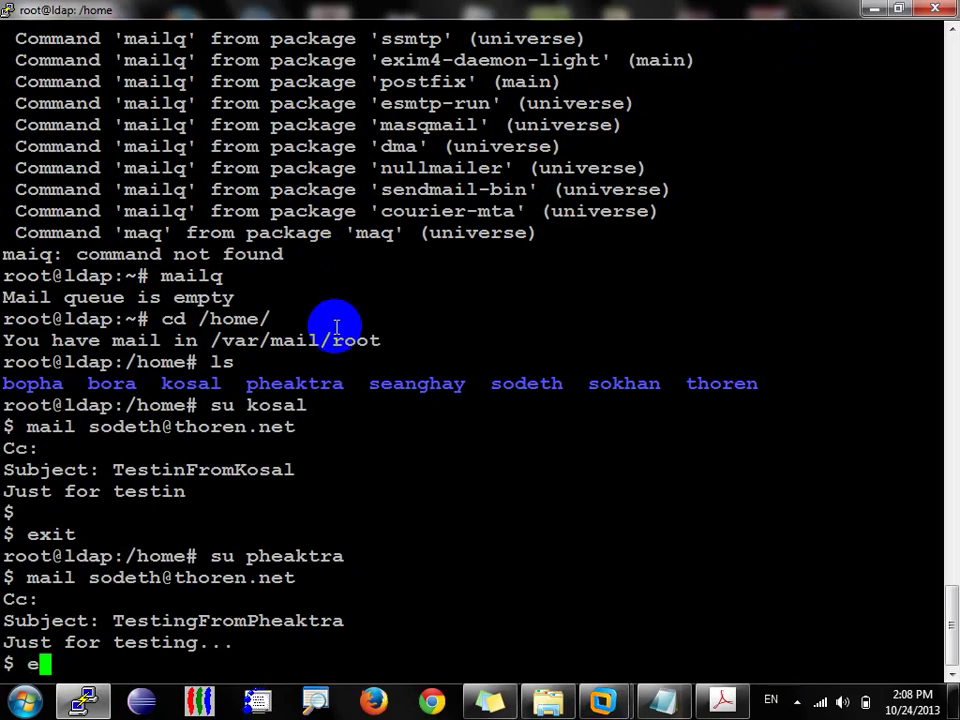
pyautogui.press('Return')
pyautogui.write('cd')
pyautogui.press('Return')
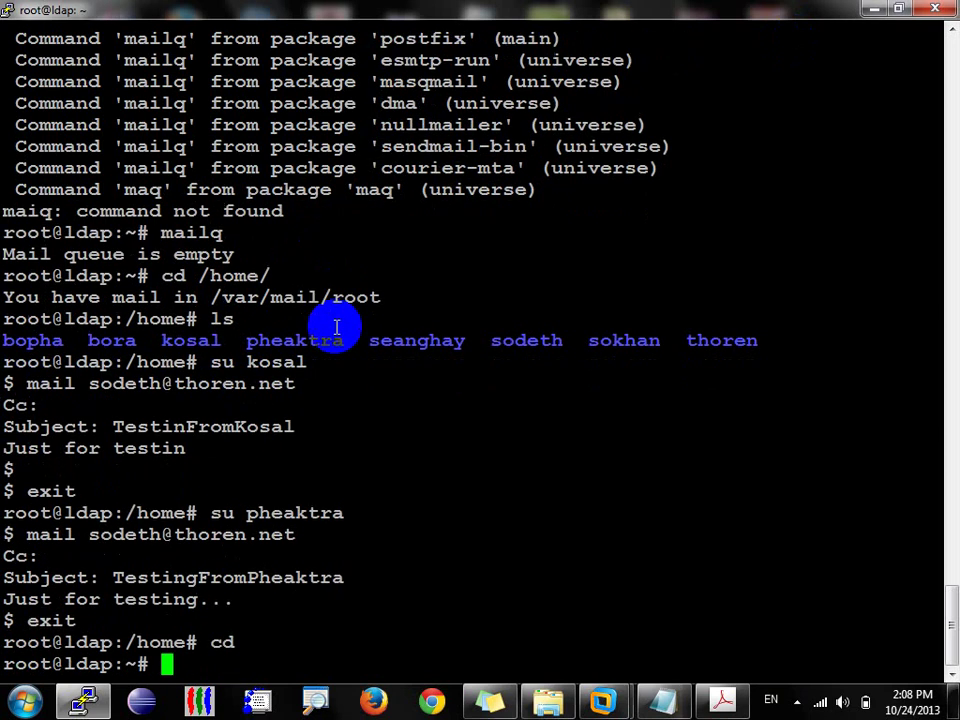
pyautogui.write('vim /etc/poas')
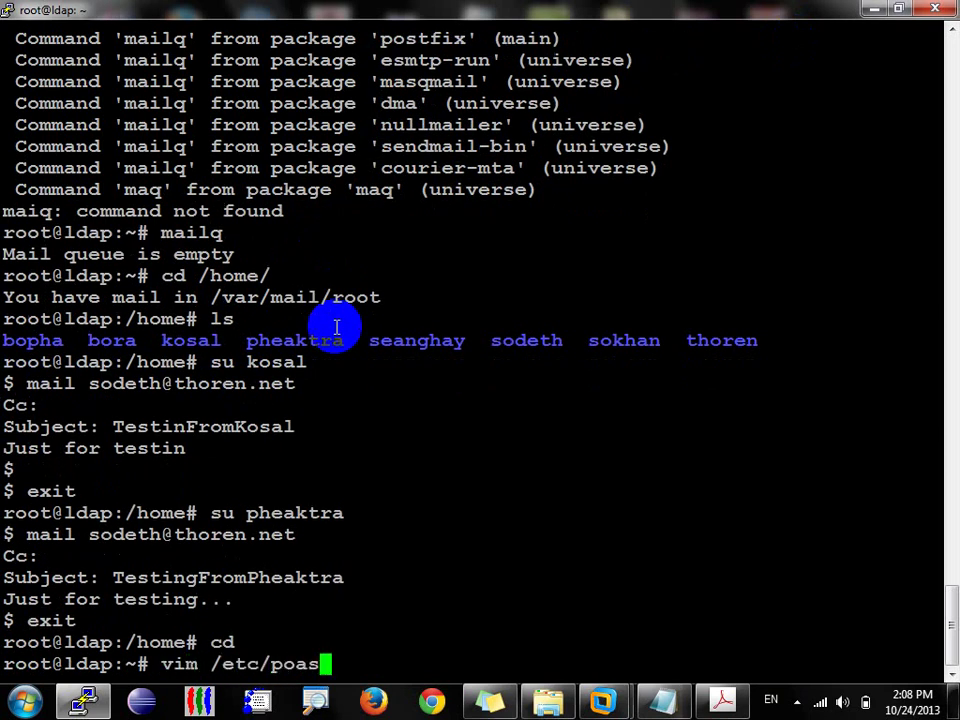
pyautogui.press('BackSpace')
pyautogui.press('BackSpace')
pyautogui.write('stfix/main.cf')
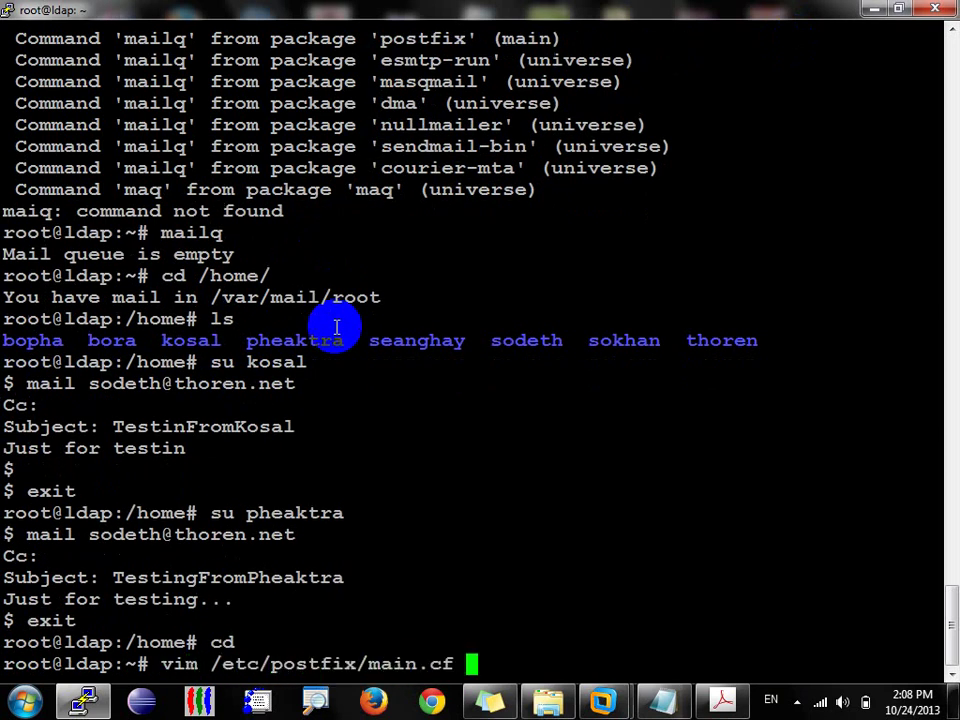
pyautogui.press('Return')
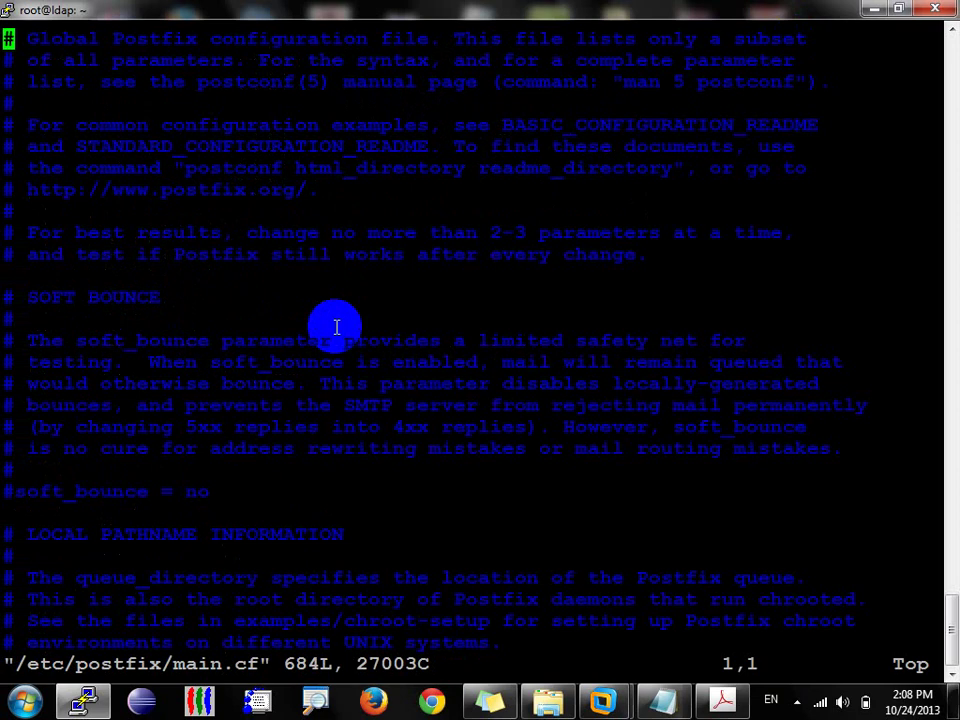
# Step: In insert mode, delete the 'ldap.' hostname prefix from the mydestination line
pyautogui.press('Down')
pyautogui.press('Down')
pyautogui.press('Down')
pyautogui.press('Down')
pyautogui.press('Down')
pyautogui.press('Down')
pyautogui.press('Down')
pyautogui.press('Down')
pyautogui.press('Down')
pyautogui.press('Down')
pyautogui.press('Down')
pyautogui.press('Down')
pyautogui.press('Down')
pyautogui.press('Down')
pyautogui.press('Down')
pyautogui.press('Down')
pyautogui.press('Down')
pyautogui.press('Down')
pyautogui.press('Down')
pyautogui.press('Down')
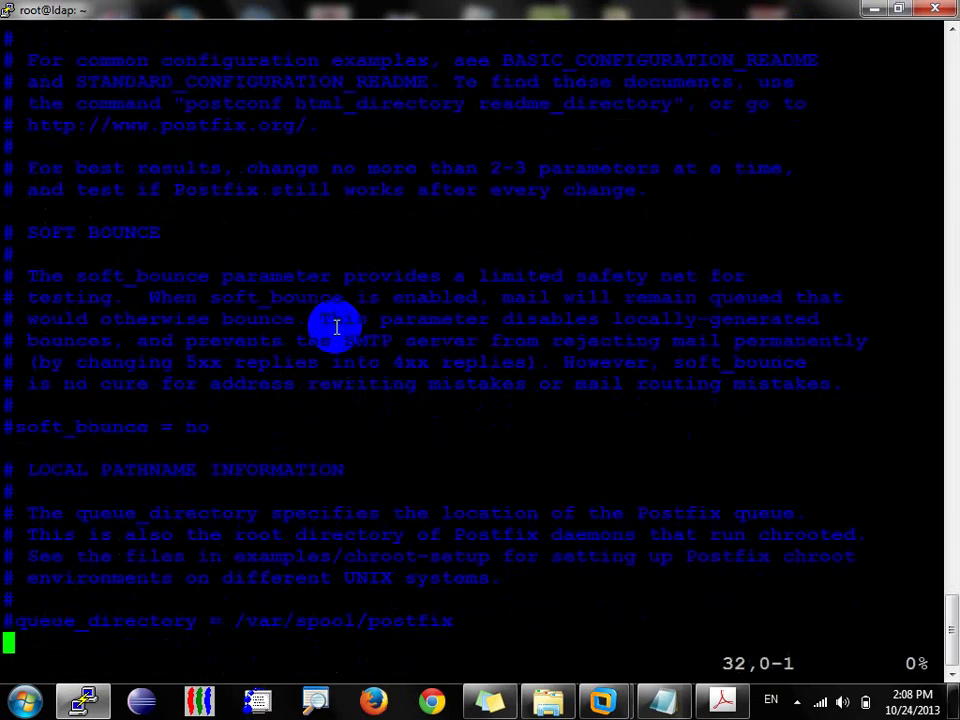
pyautogui.press('Down')
pyautogui.press('Down')
pyautogui.press('Down')
pyautogui.press('Down')
pyautogui.press('Down')
pyautogui.press('Down')
pyautogui.press('Down')
pyautogui.press('Down')
pyautogui.press('Down')
pyautogui.press('Down')
pyautogui.press('Down')
pyautogui.press('Down')
pyautogui.press('Down')
pyautogui.press('Down')
pyautogui.press('Down')
pyautogui.press('Down')
pyautogui.press('Down')
pyautogui.press('Down')
pyautogui.press('Down')
pyautogui.press('Down')
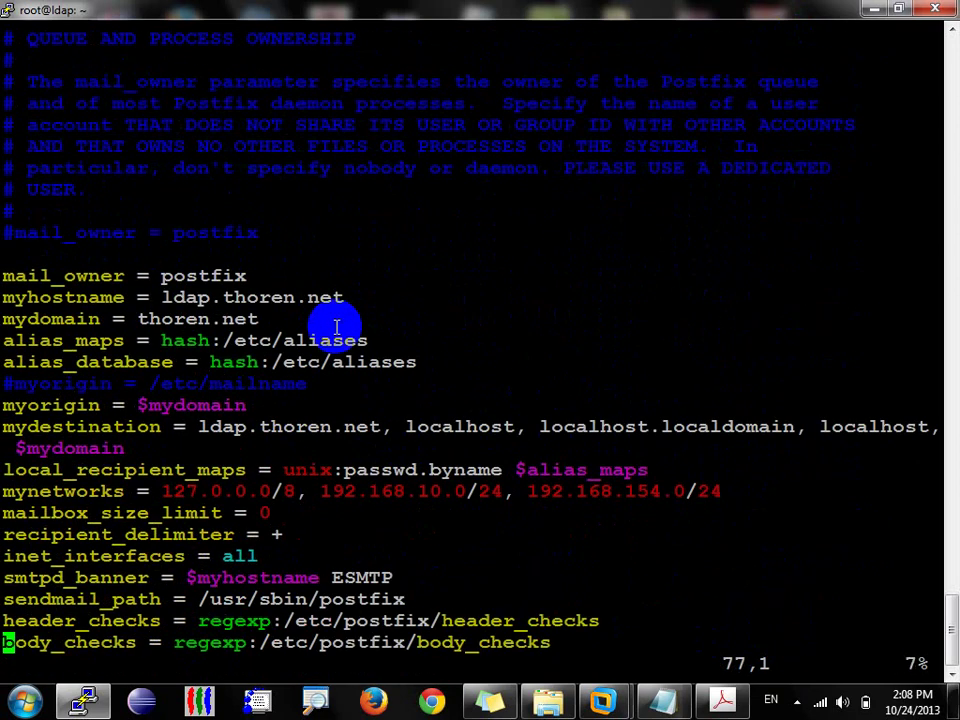
pyautogui.press('i')
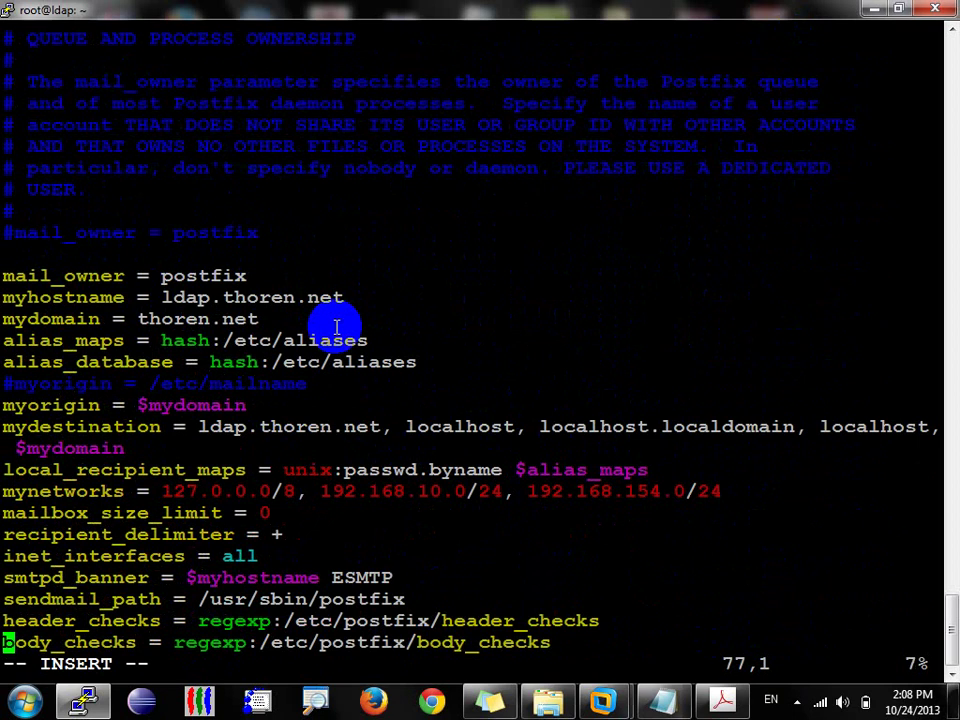
pyautogui.press('Up')
pyautogui.press('Up')
pyautogui.press('Up')
pyautogui.press('Up')
pyautogui.press('Up')
pyautogui.press('Up')
pyautogui.press('Up')
pyautogui.press('Up')
pyautogui.press('Up')
pyautogui.press('Up')
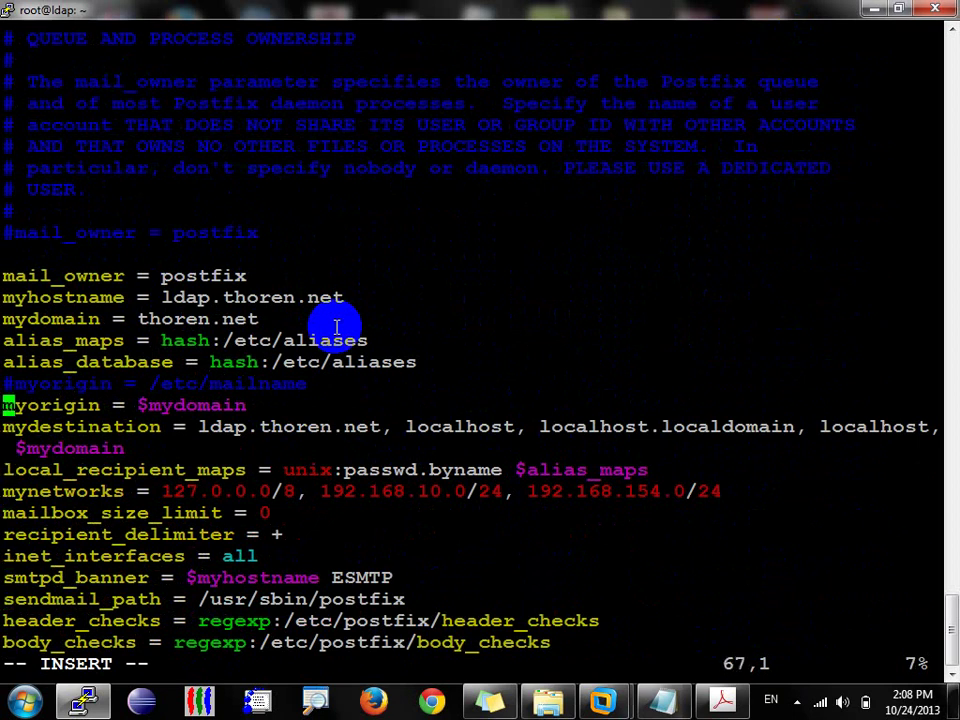
pyautogui.press('Down')
pyautogui.press('Right')
pyautogui.press('Right')
pyautogui.press('Right')
pyautogui.press('Right')
pyautogui.press('Right')
pyautogui.press('Right')
pyautogui.press('Right')
pyautogui.press('Right')
pyautogui.press('Right')
pyautogui.press('Right')
pyautogui.press('Right')
pyautogui.press('Right')
pyautogui.press('Right')
pyautogui.press('Right')
pyautogui.press('Right')
pyautogui.press('Right')
pyautogui.press('Right')
pyautogui.press('Right')
pyautogui.press('Right')
pyautogui.press('Right')
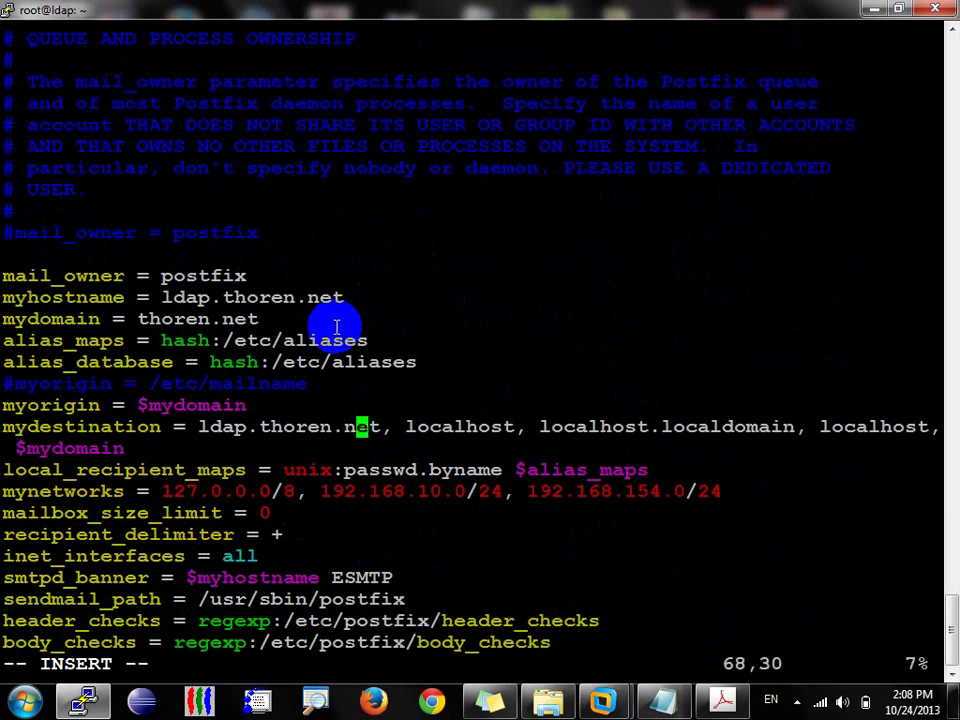
pyautogui.press('Right')
pyautogui.press('Right')
pyautogui.press('Right')
pyautogui.press('Right')
pyautogui.press('BackSpace')
pyautogui.press('BackSpace')
pyautogui.press('BackSpace')
pyautogui.press('BackSpace')
pyautogui.press('BackSpace')
pyautogui.press('BackSpace')
pyautogui.press('BackSpace')
pyautogui.press('BackSpace')
pyautogui.press('BackSpace')
pyautogui.press('BackSpace')
pyautogui.press('BackSpace')
pyautogui.press('BackSpace')
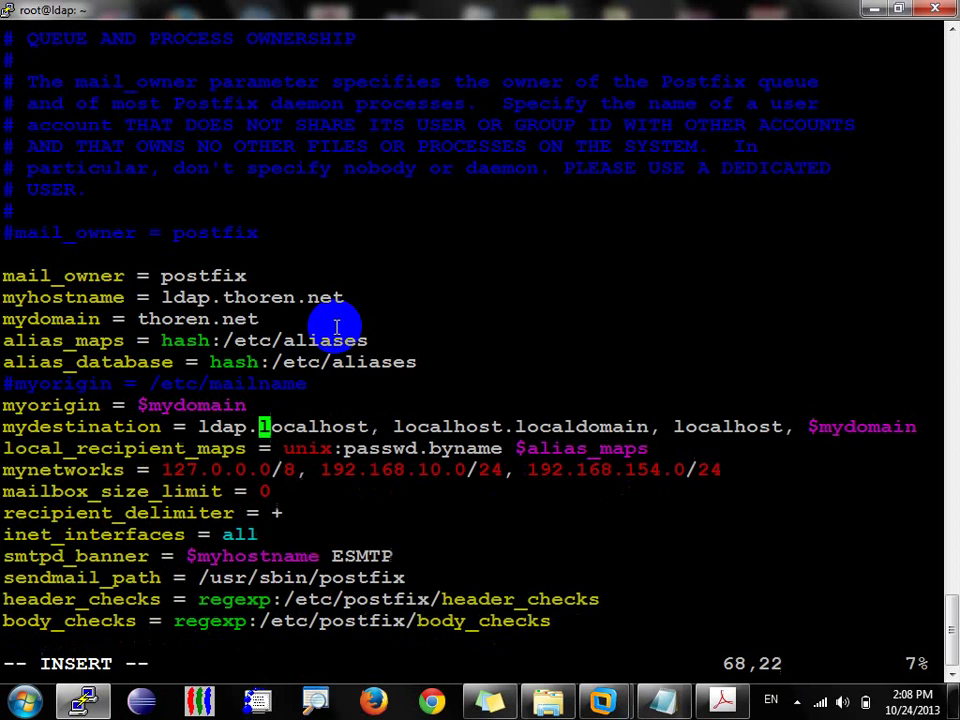
pyautogui.press('BackSpace')
pyautogui.press('BackSpace')
pyautogui.press('BackSpace')
pyautogui.press('BackSpace')
pyautogui.press('BackSpace')
pyautogui.press('BackSpace')
# Step: Remove the stray comma after $mydomain, leave insert mode and enter :x! to save
pyautogui.press('Right')
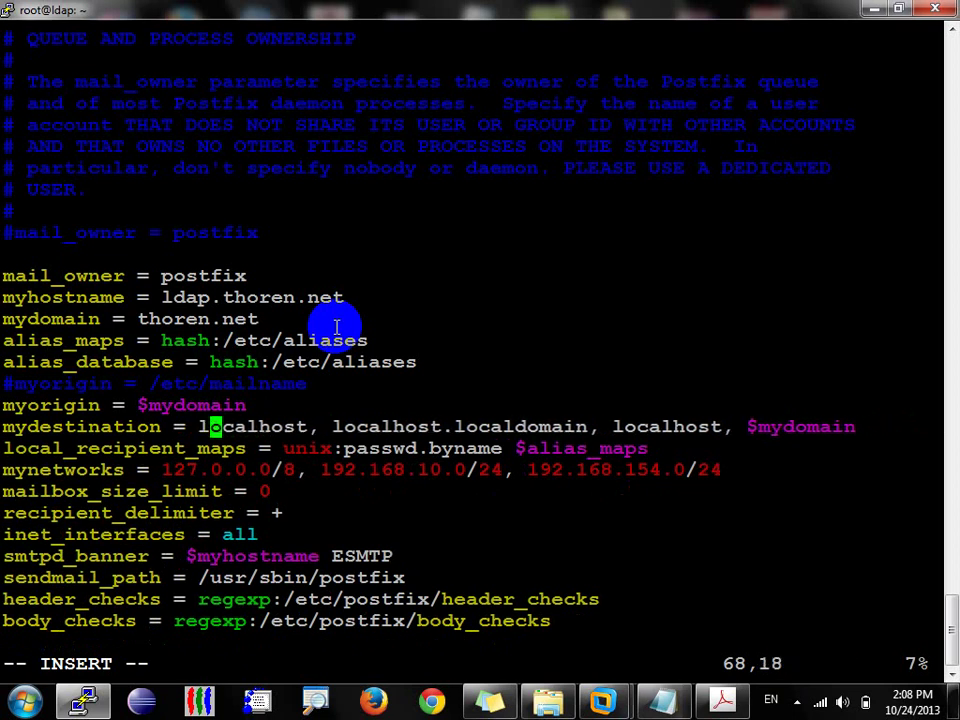
pyautogui.press('Right')
pyautogui.press('Right')
pyautogui.press('Right')
pyautogui.press('Right')
pyautogui.press('Right')
pyautogui.press('Right')
pyautogui.press('Right')
pyautogui.press('Right')
pyautogui.press('Right')
pyautogui.press('Right')
pyautogui.press('Right')
pyautogui.press('Right')
pyautogui.press('Right')
pyautogui.press('Right')
pyautogui.press('Right')
pyautogui.press('Right')
pyautogui.press('Right')
pyautogui.press('Right')
pyautogui.press('Right')
pyautogui.press('Right')
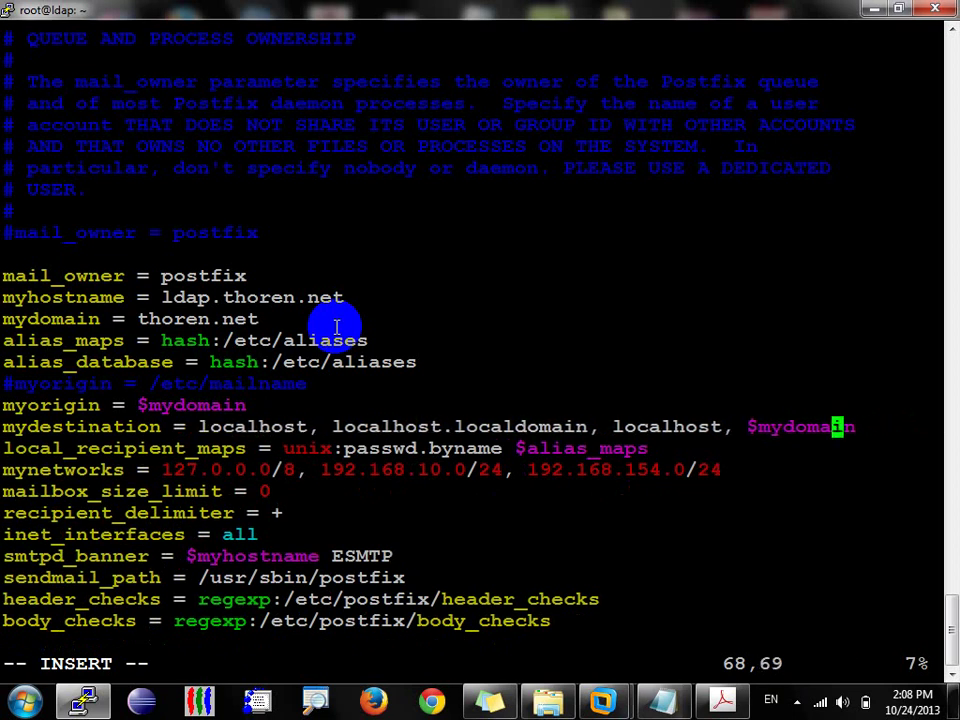
pyautogui.press('Right')
pyautogui.press('Right')
pyautogui.write(',')
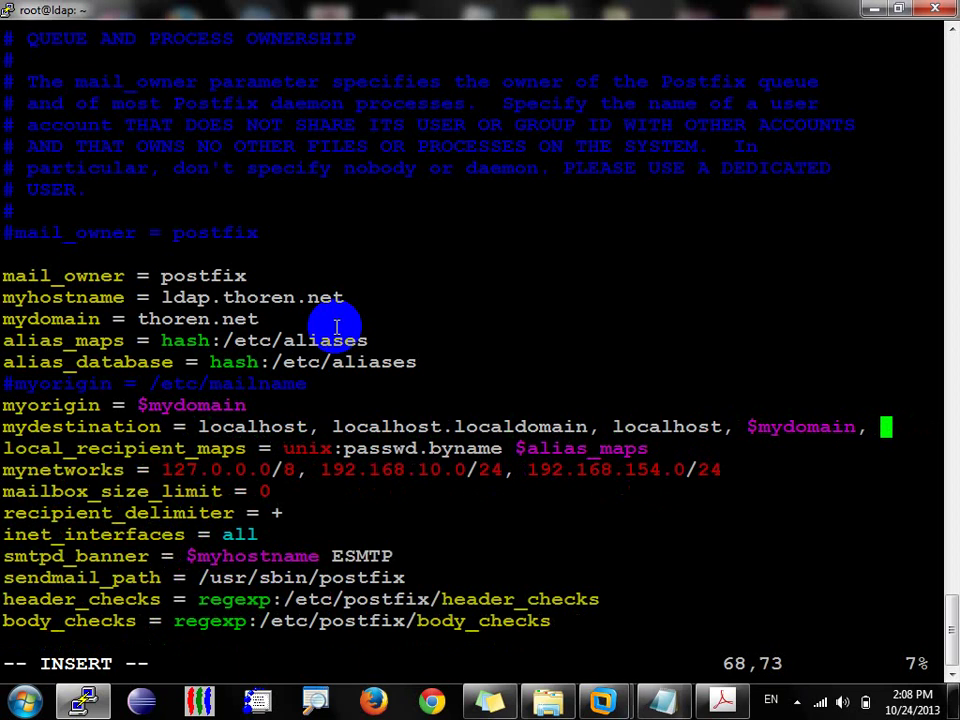
pyautogui.press('BackSpace')
pyautogui.press('BackSpace')
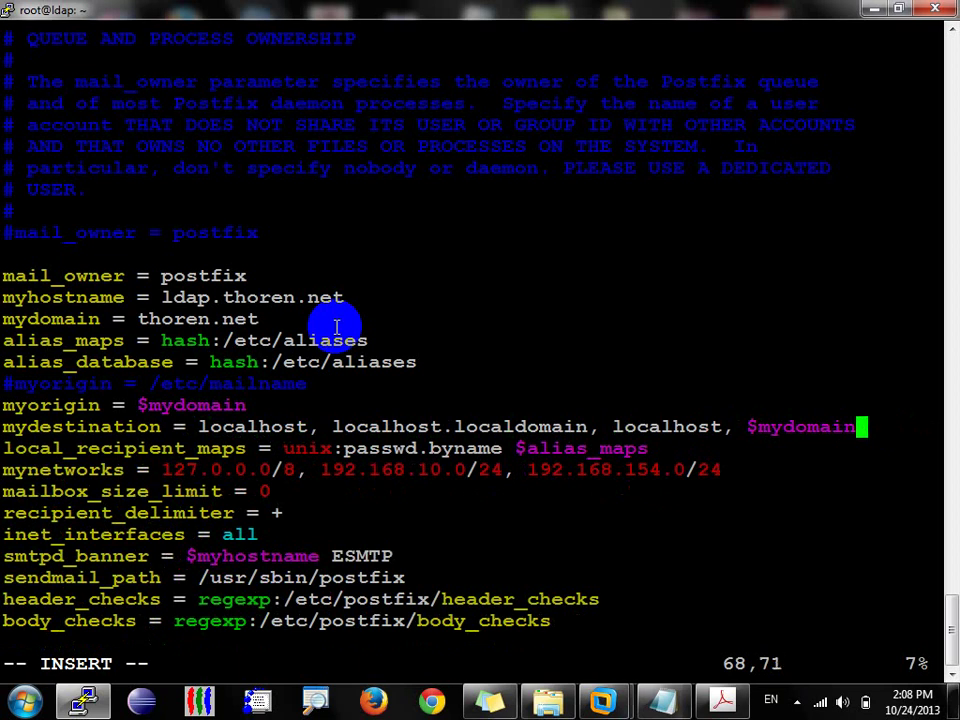
pyautogui.press('Escape')
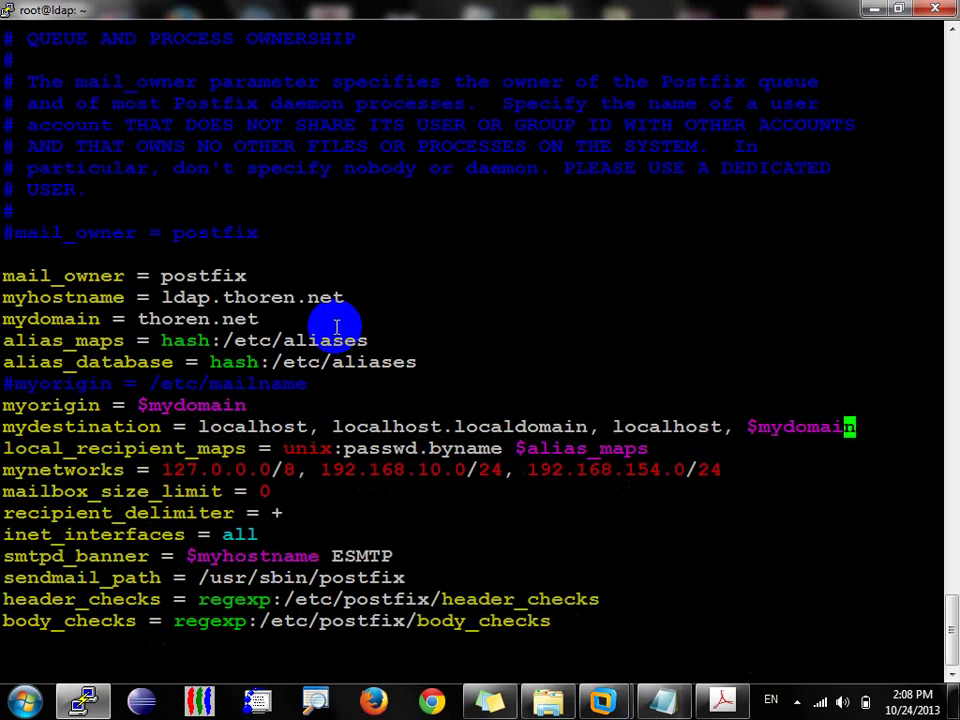
pyautogui.write(':x')
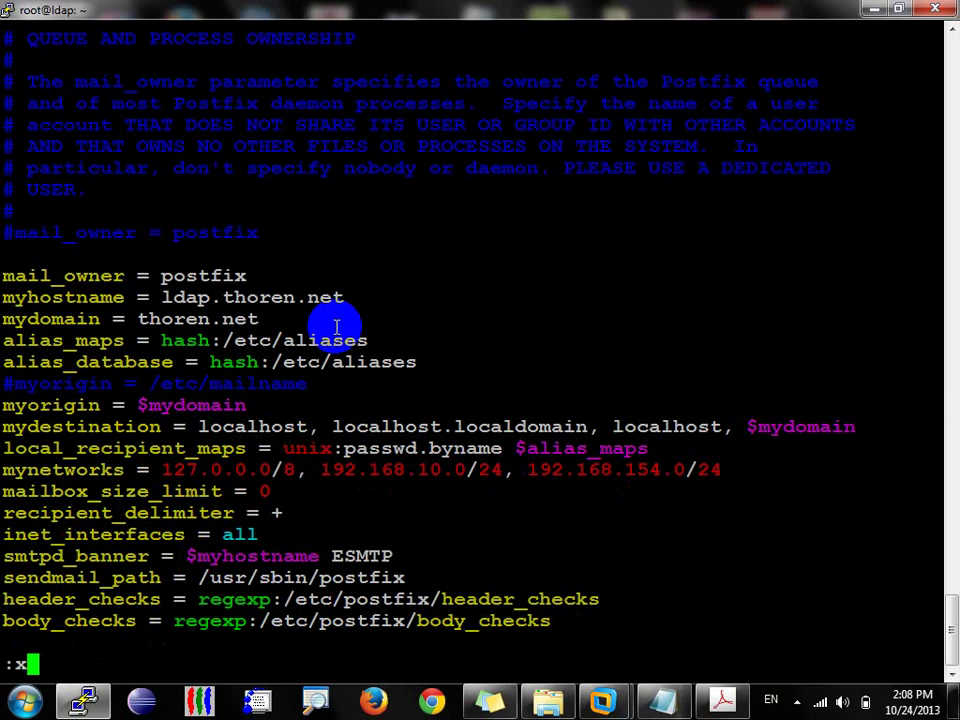
pyautogui.write('!')
# Step: Highlight the $mydomain entry and the myhostname line while explaining the change
pyautogui.doubleClick(768, 428)
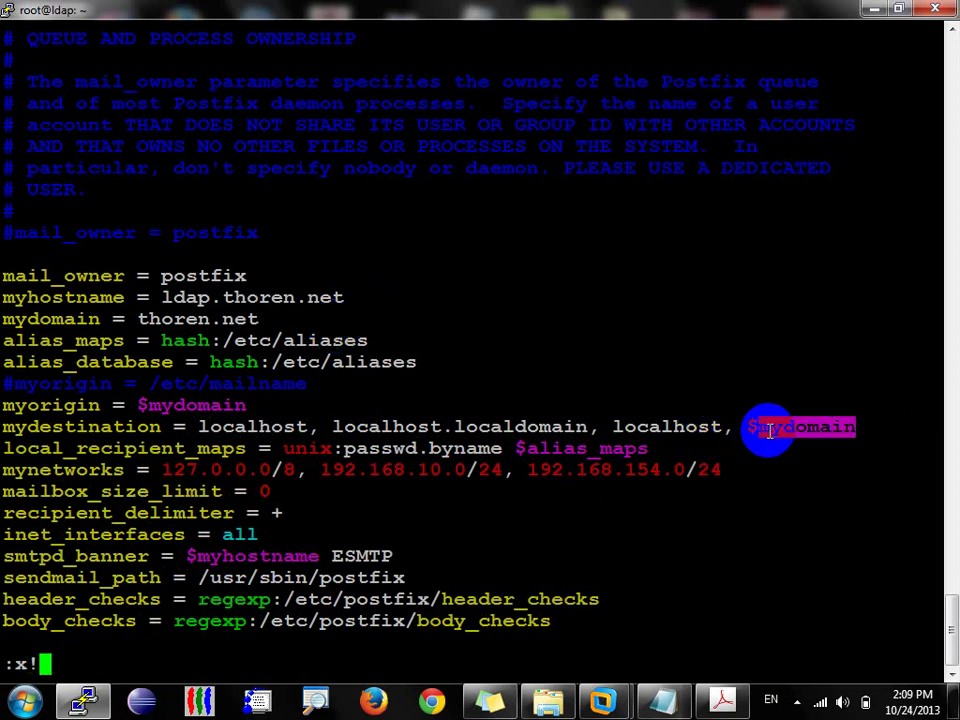
pyautogui.tripleClick(85, 296)
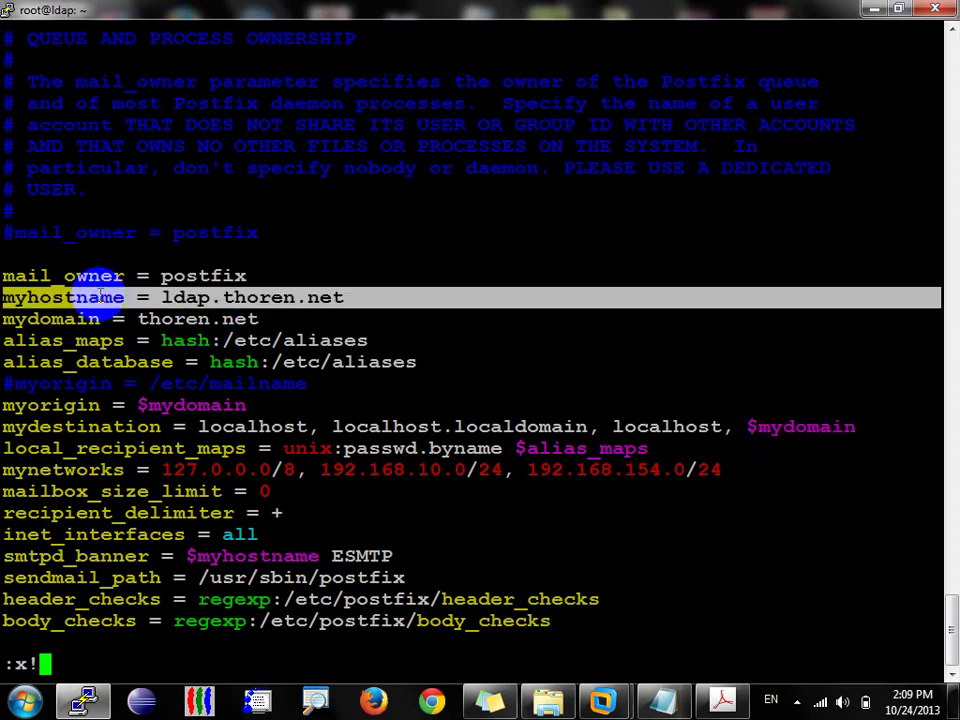
pyautogui.click(435, 447)
# Step: Save main.cf, restart Postfix, rebuild aliases with newaliases, and restart Postfix again
pyautogui.press('Return')
pyautogui.write('service ')
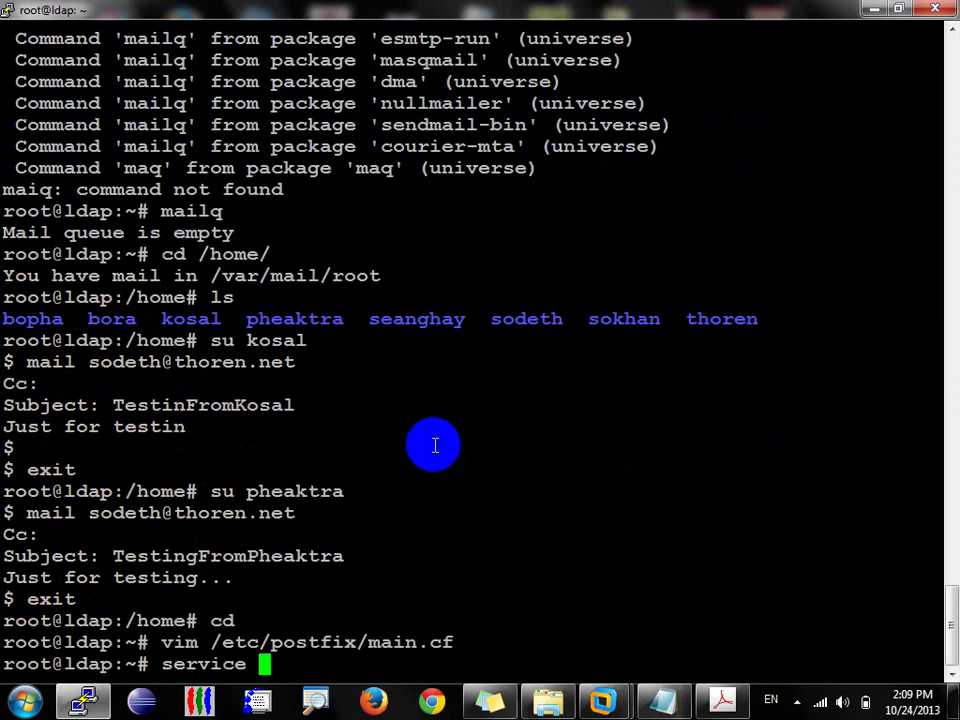
pyautogui.write('postfix restart')
pyautogui.press('Return')
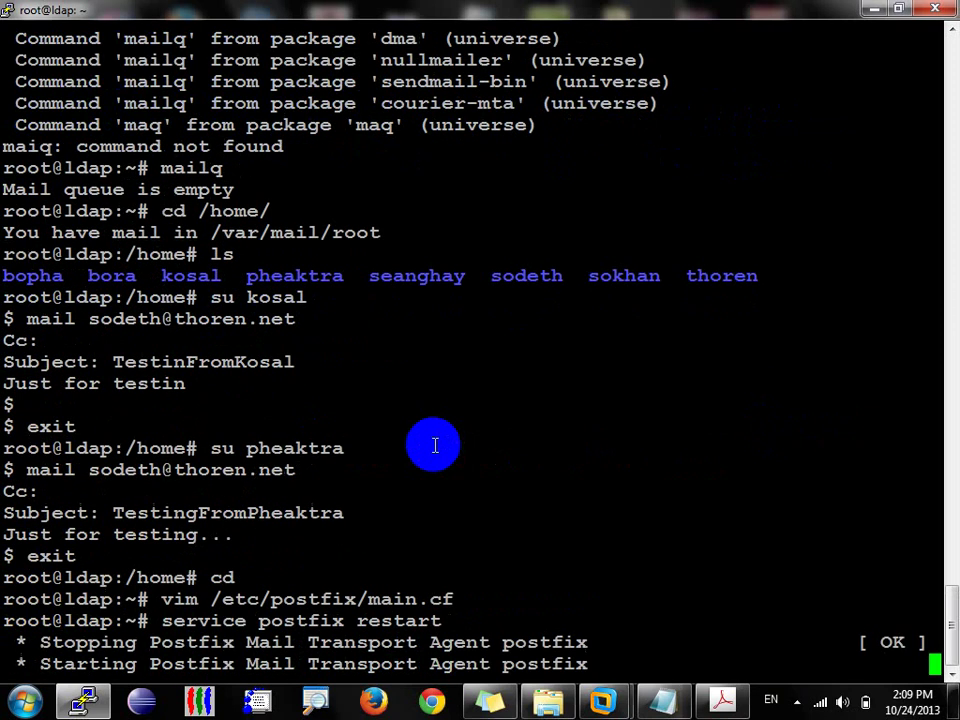
pyautogui.write('newaliases')
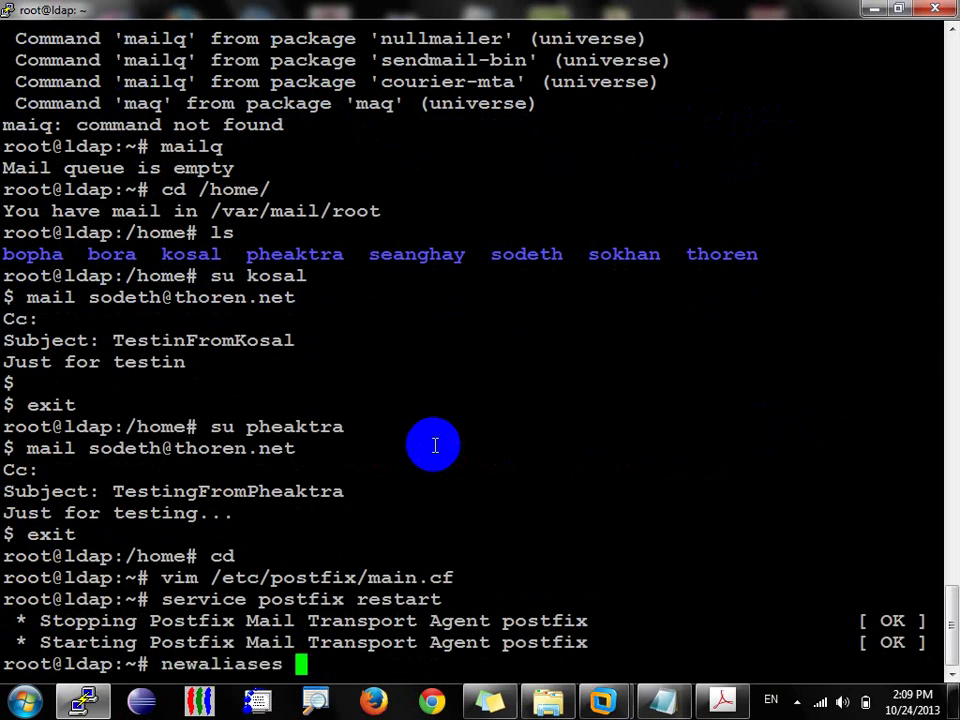
pyautogui.press('Return')
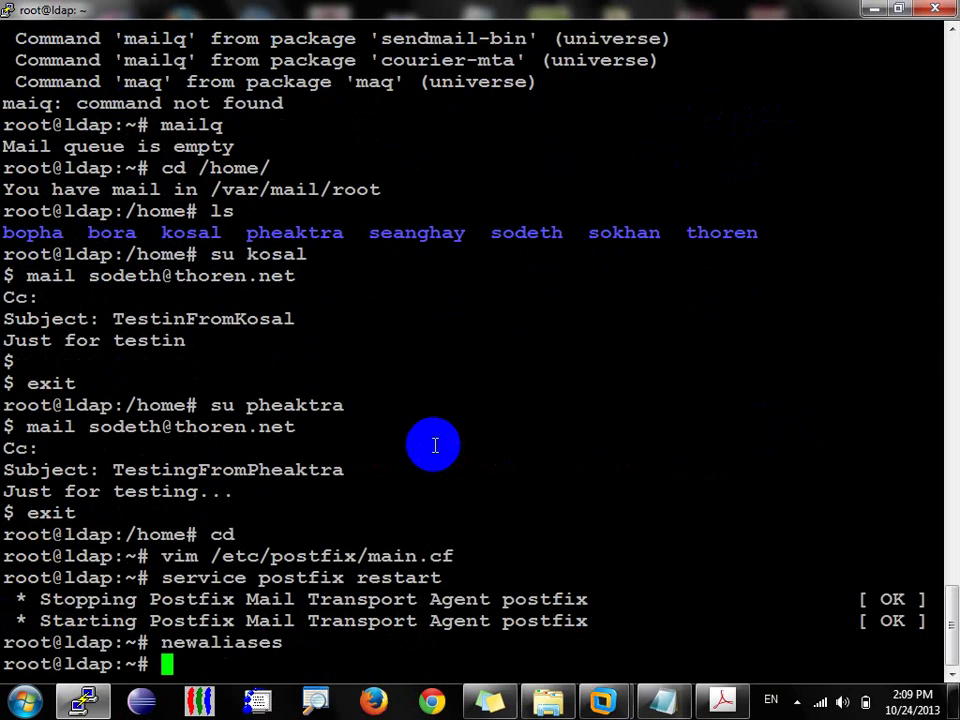
pyautogui.write('service postfix ')
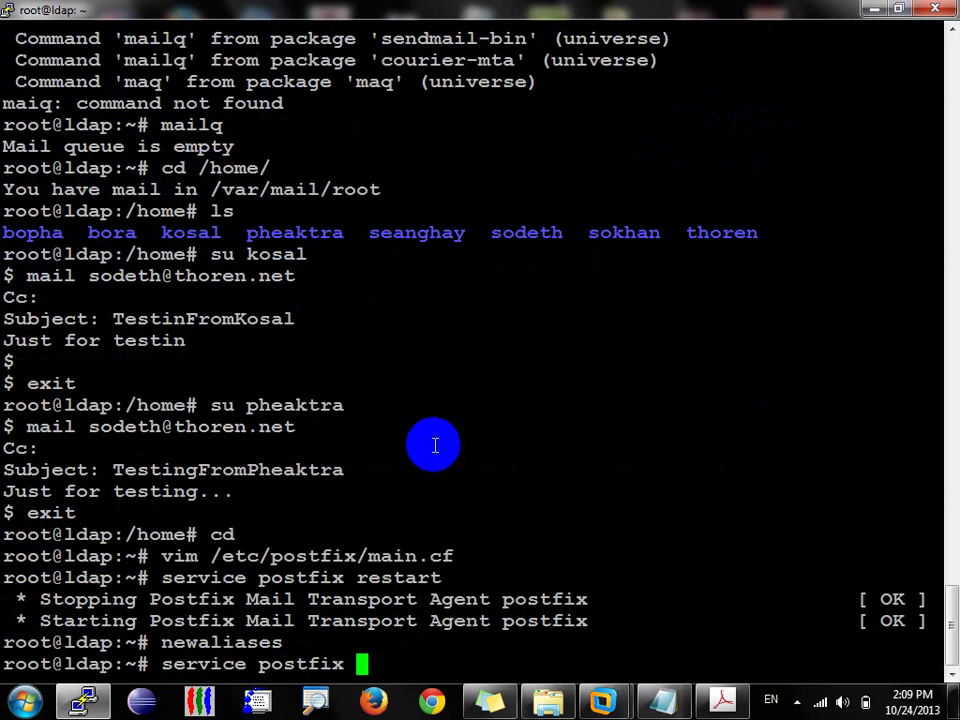
pyautogui.write('restart')
pyautogui.press('Return')
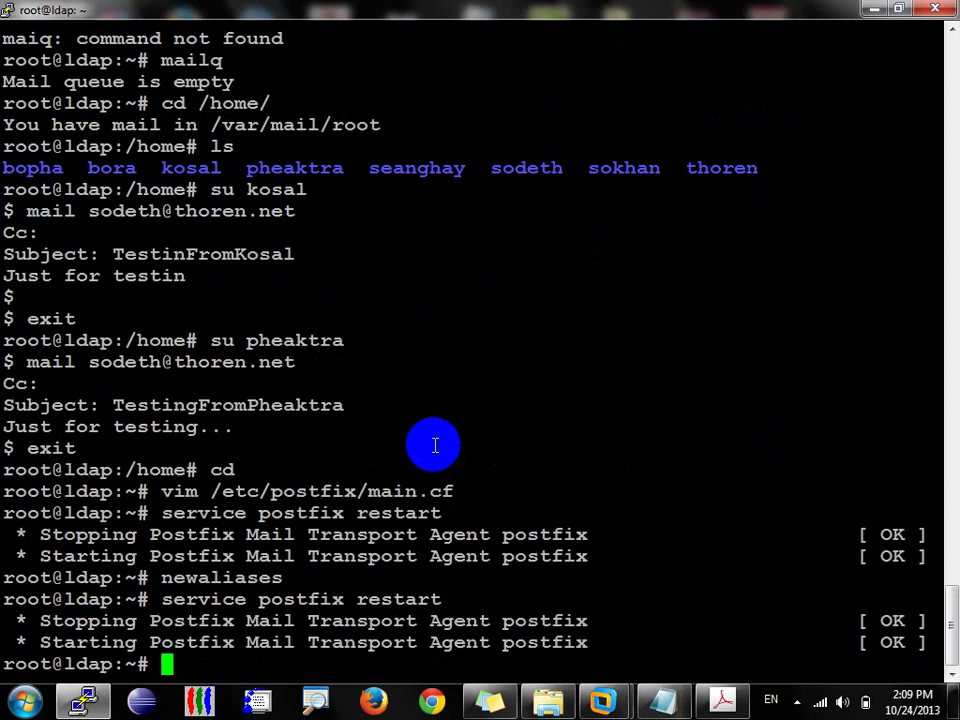
# Step: From the root shell, su to the other local user account again
pyautogui.click(80, 698)
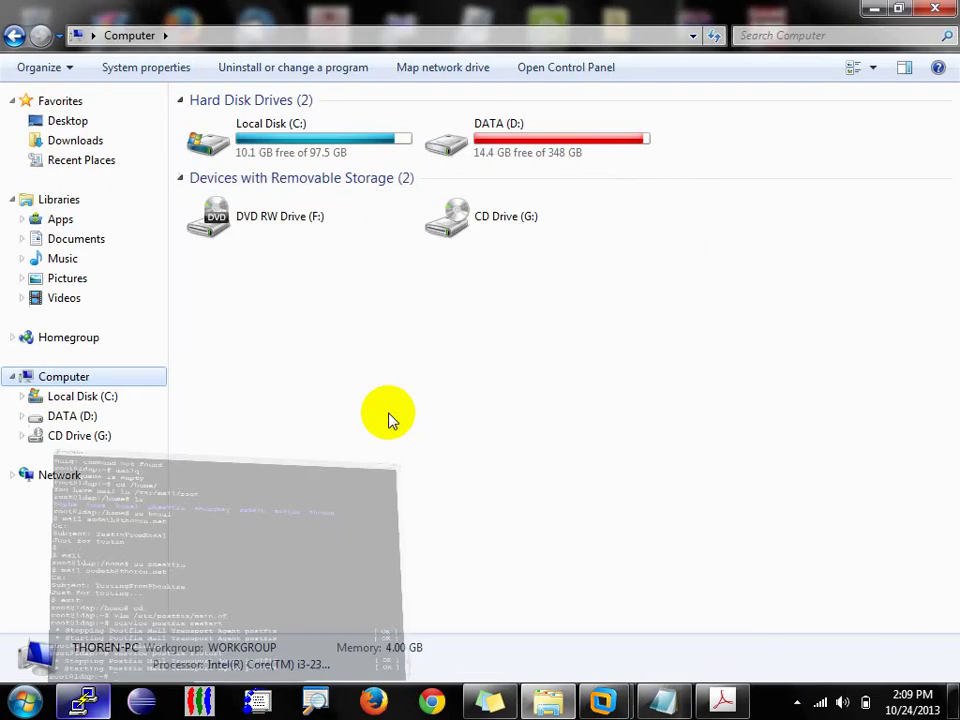
pyautogui.click(80, 698)
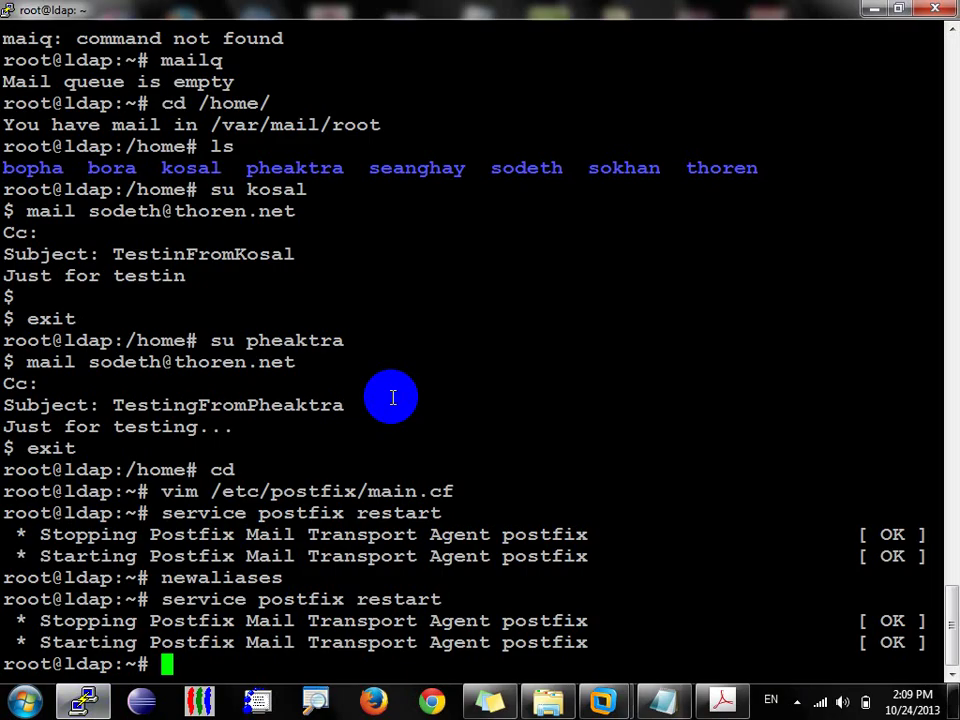
pyautogui.write('su')
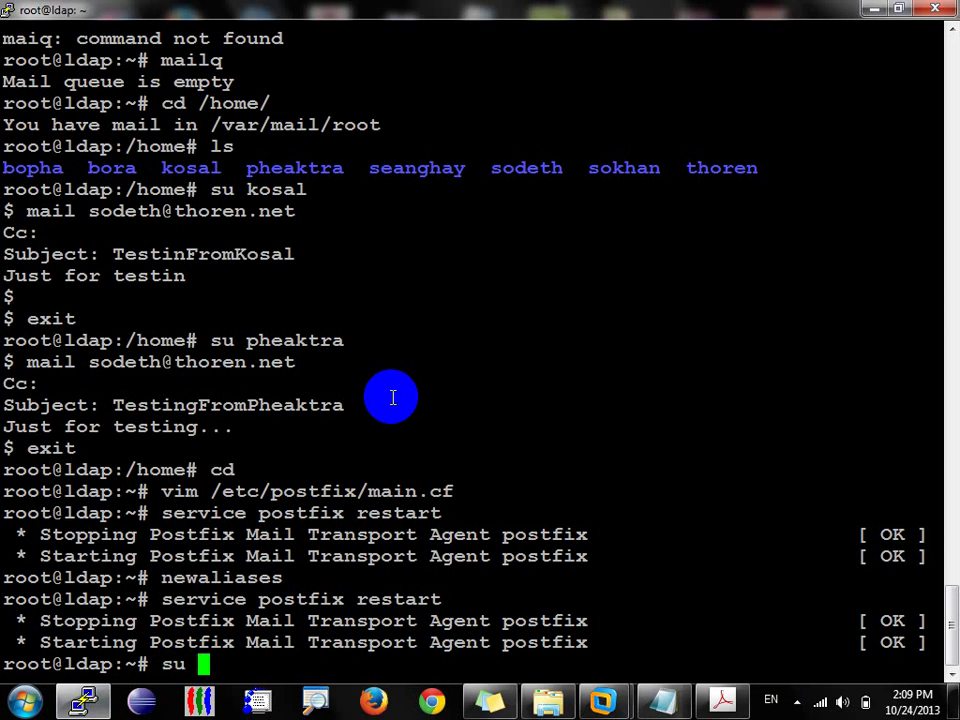
pyautogui.write(' pheatr')
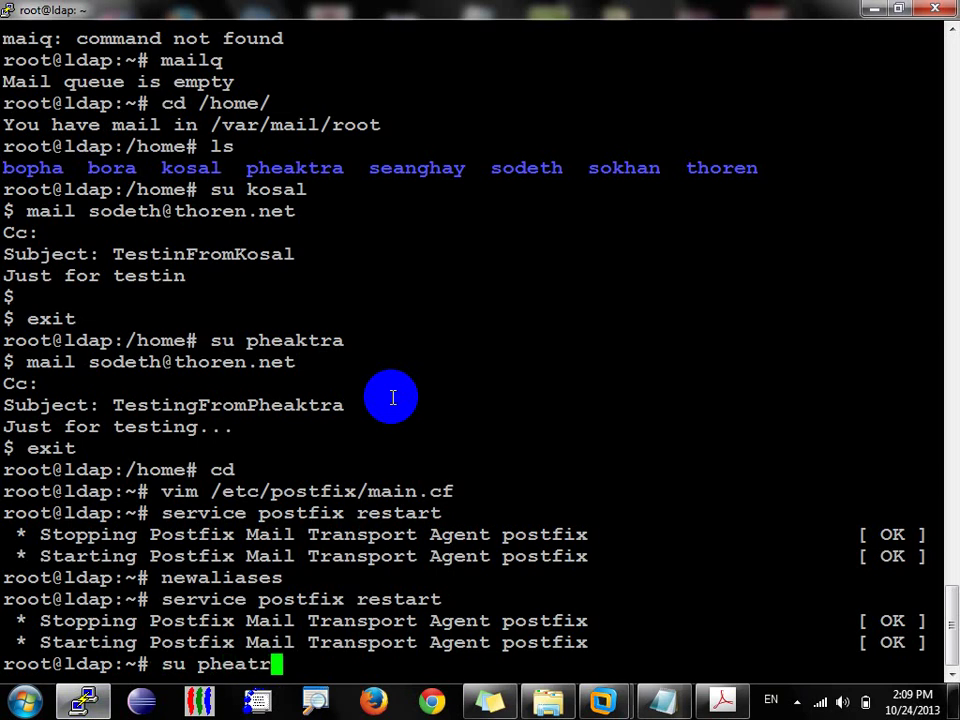
pyautogui.press('BackSpace')
pyautogui.press('BackSpace')
pyautogui.write('ktra')
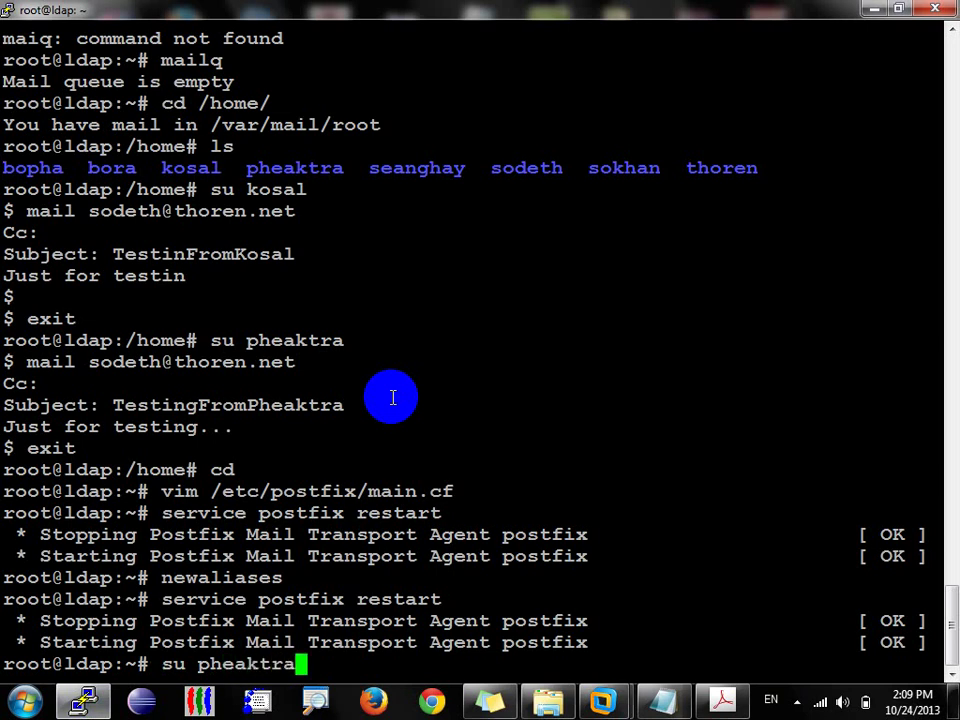
pyautogui.press('Return')
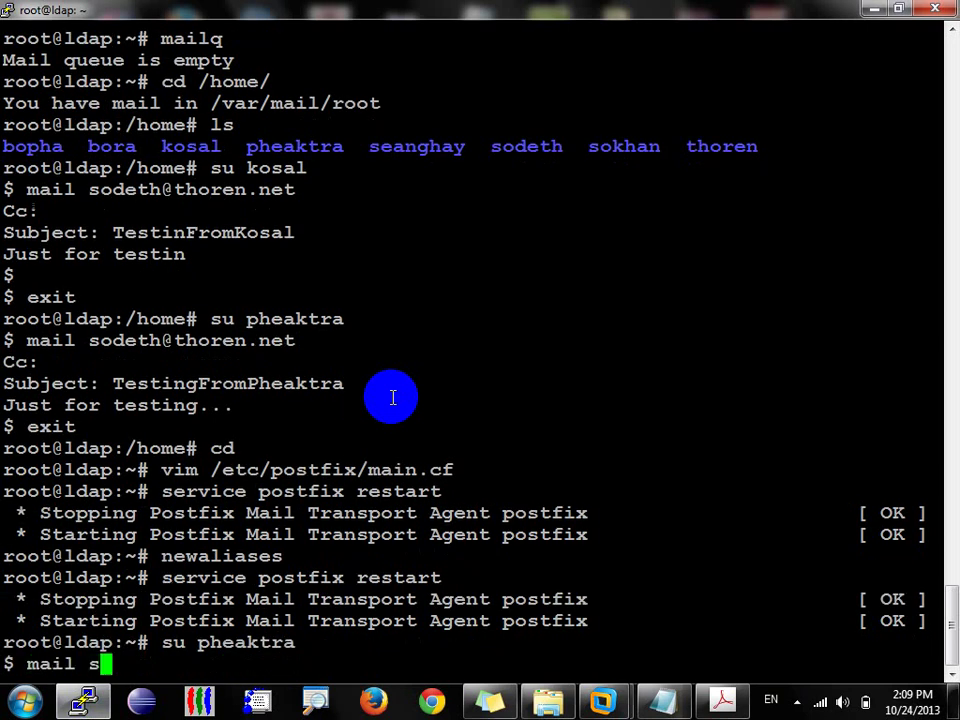
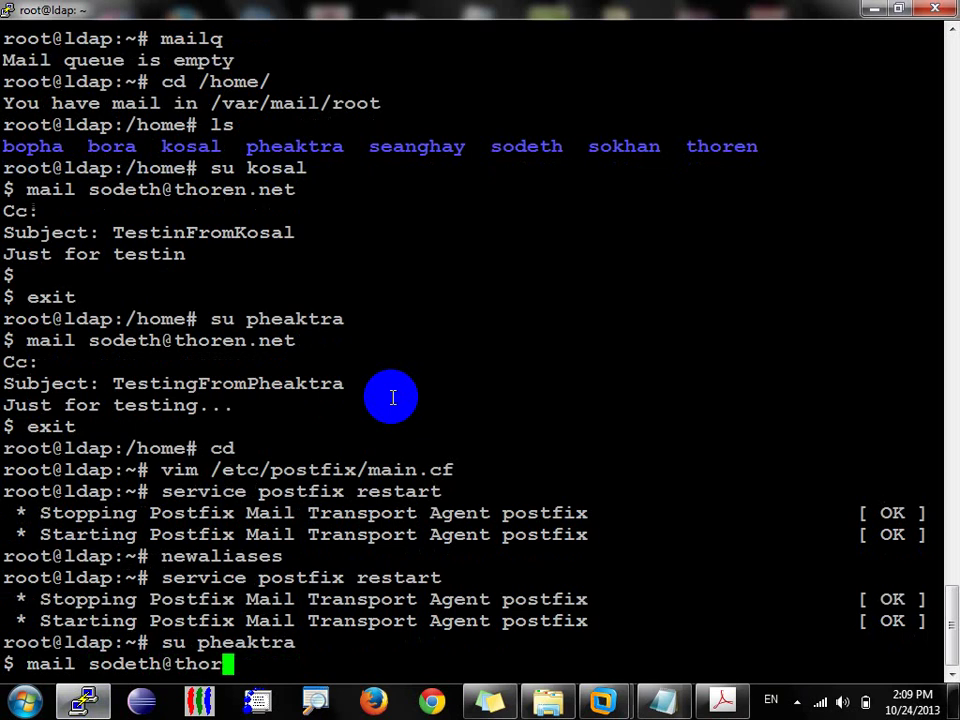
# Step: Mail the usual recipient a test with subject TestingMAil and a one-line body
pyautogui.press('Return')
pyautogui.press('Return')
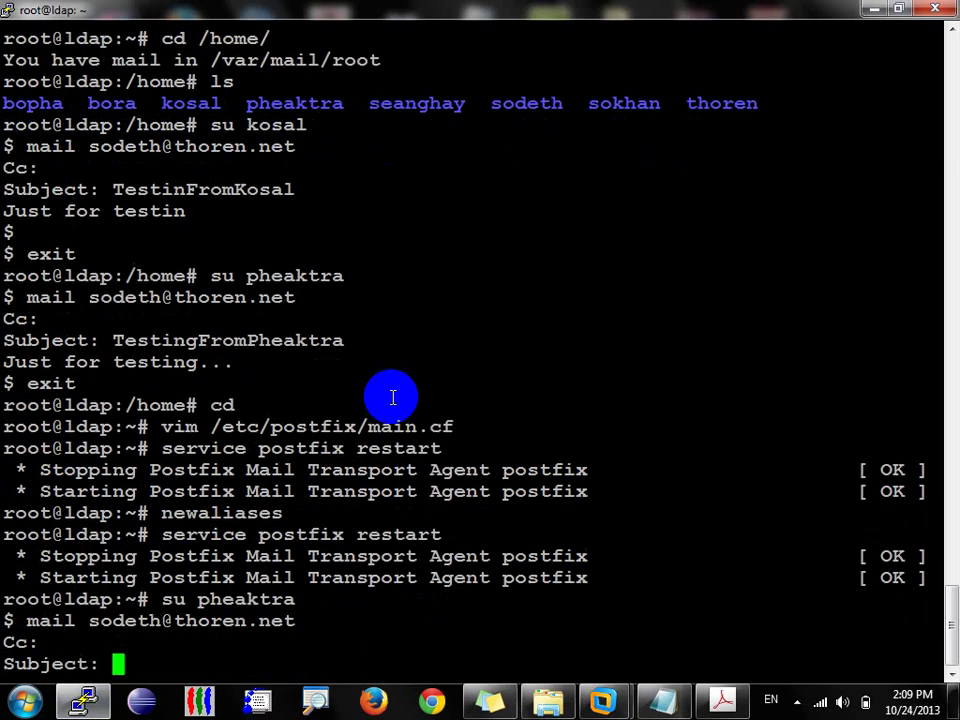
pyautogui.write('Testing')
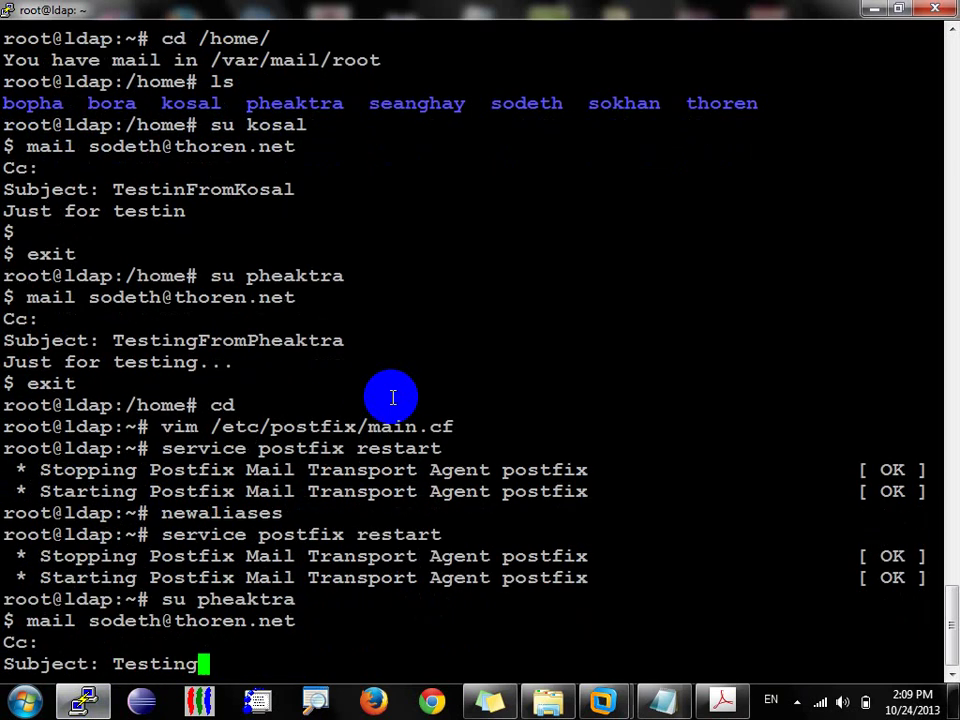
pyautogui.write('MA')
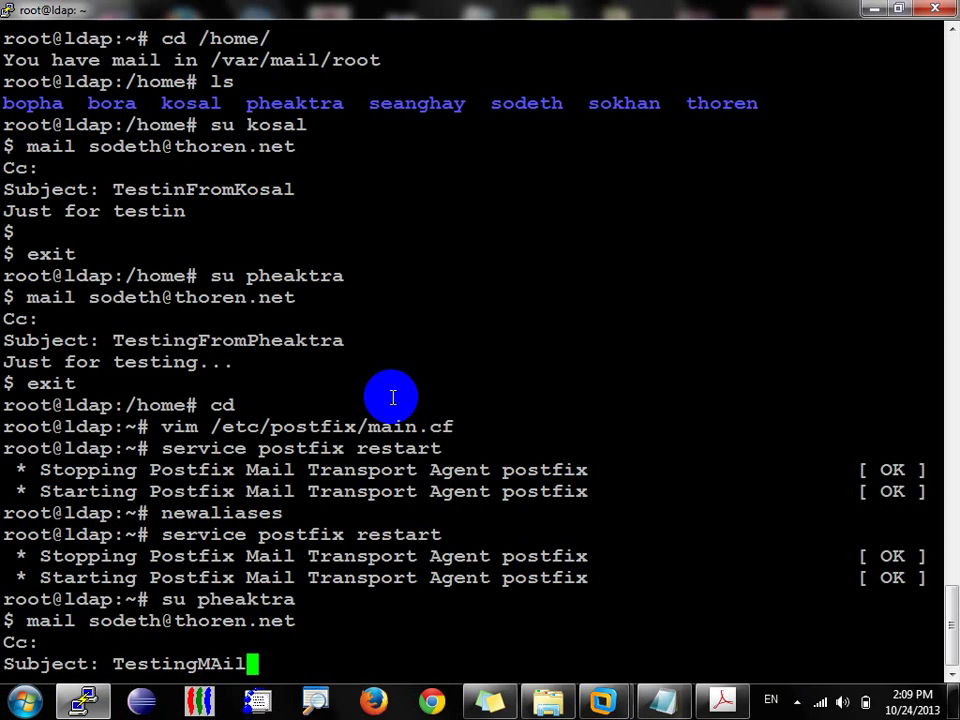
pyautogui.write('il')
pyautogui.press('Return')
pyautogui.write('fodsfjdfpoddsfjp')
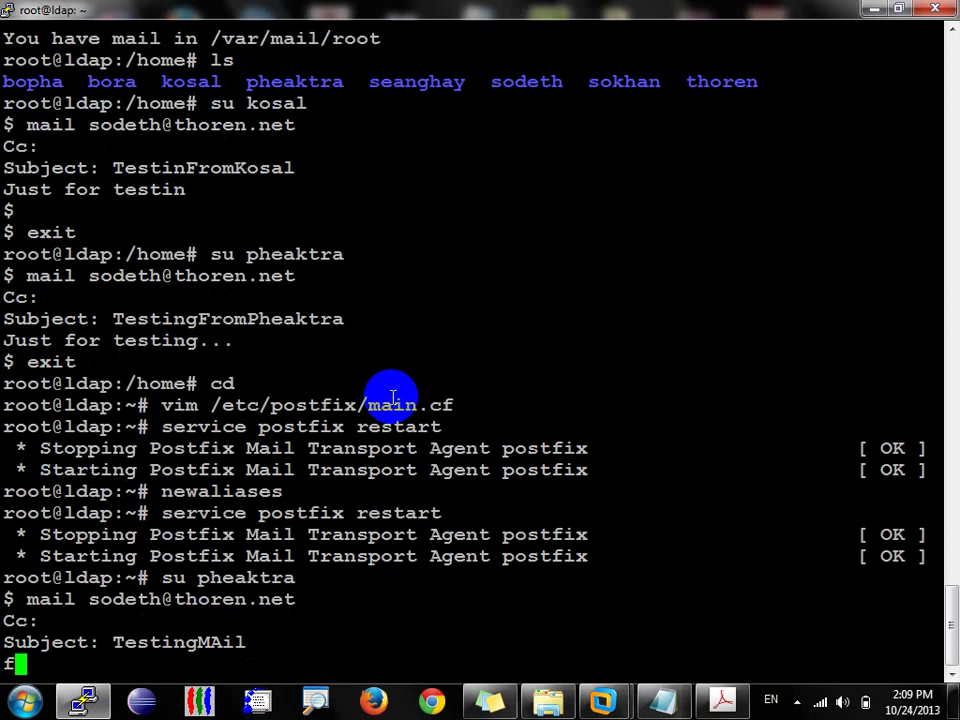
pyautogui.press('Return')
pyautogui.hotkey('ctrl', 'd')
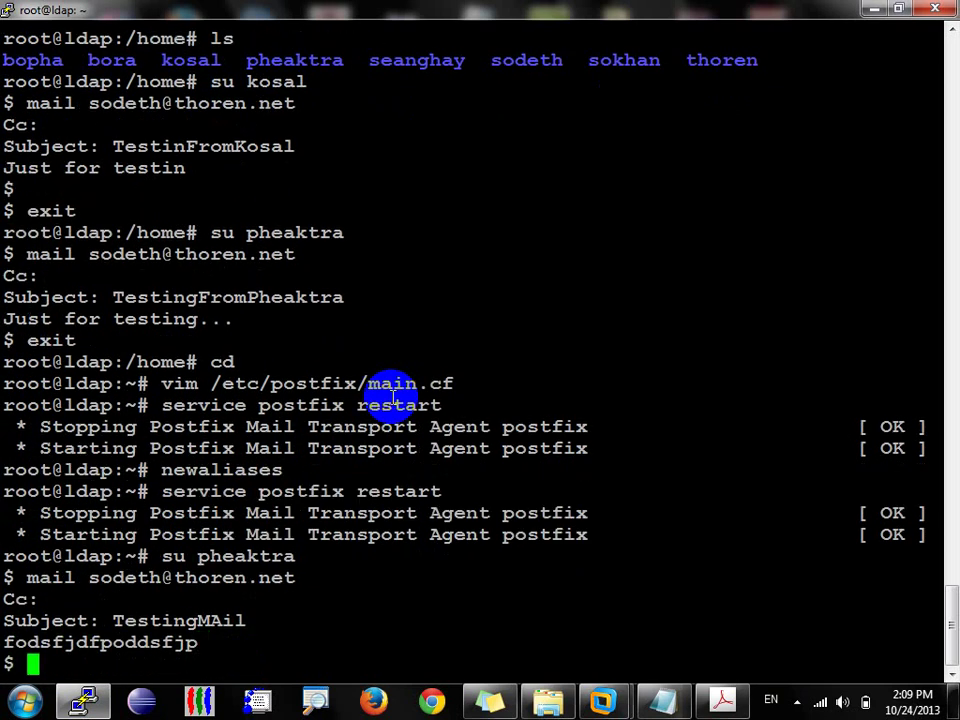
# Step: Open the TestingMAil message in Outlook Express, run Send/Recv, then minimize the VM
pyautogui.moveTo(608, 695)
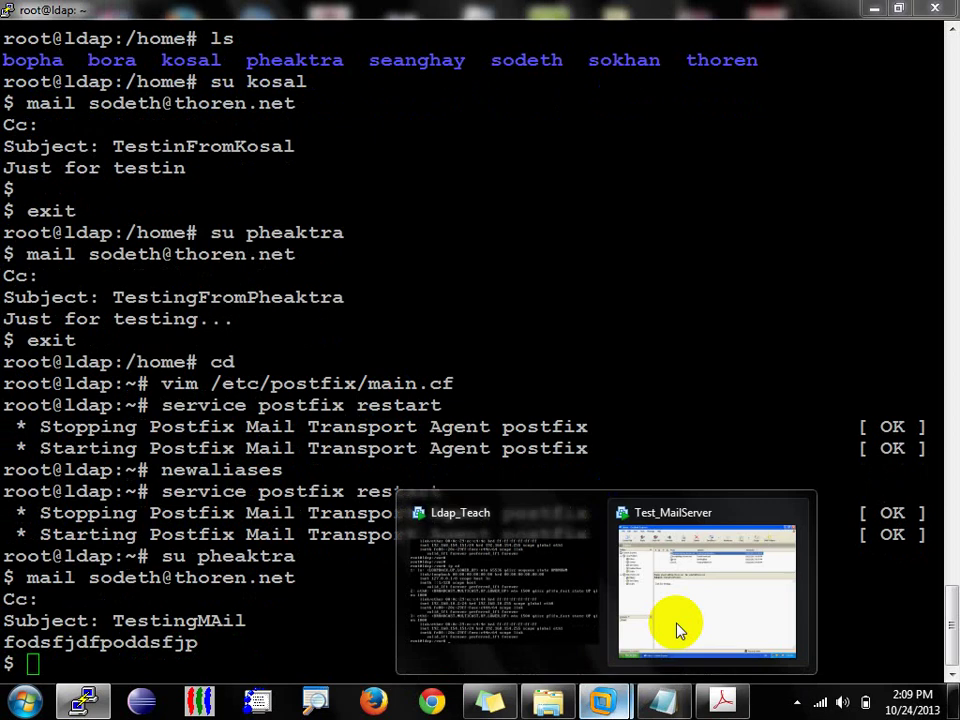
pyautogui.click(677, 621)
pyautogui.click(360, 153)
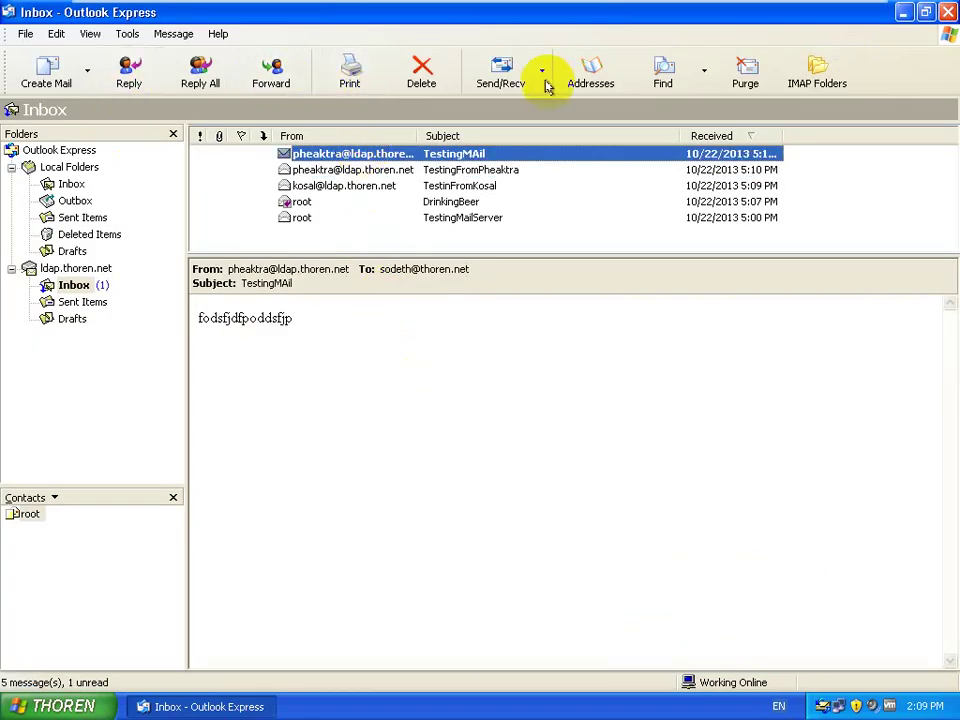
pyautogui.click(503, 75)
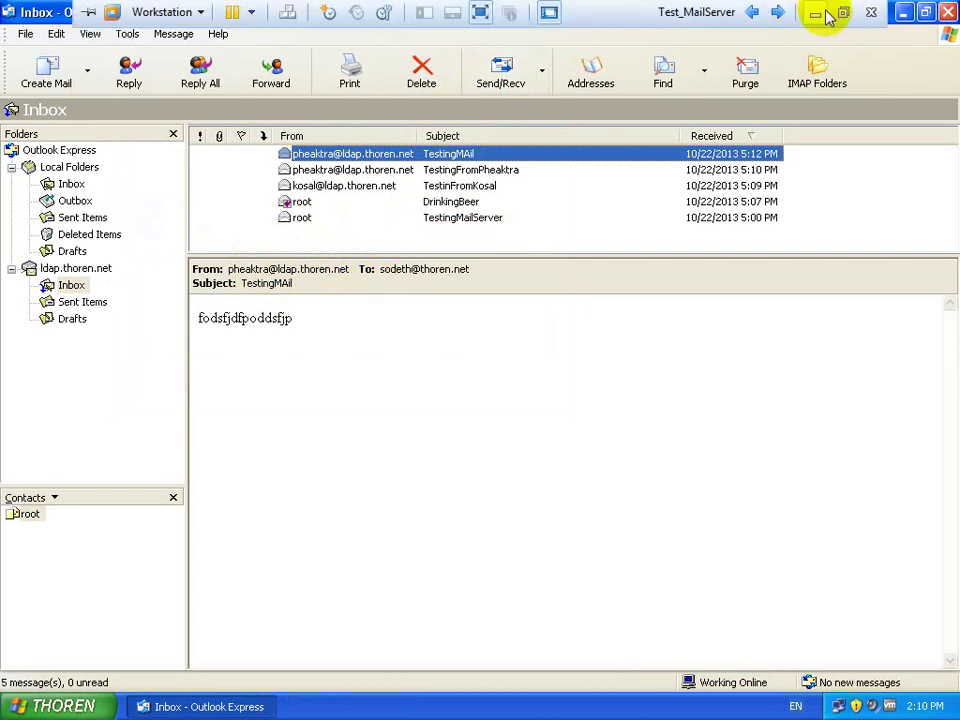
pyautogui.click(818, 14)
# Step: Create a new local user with useradd -m, set its password, and switch to it
pyautogui.write('exit')
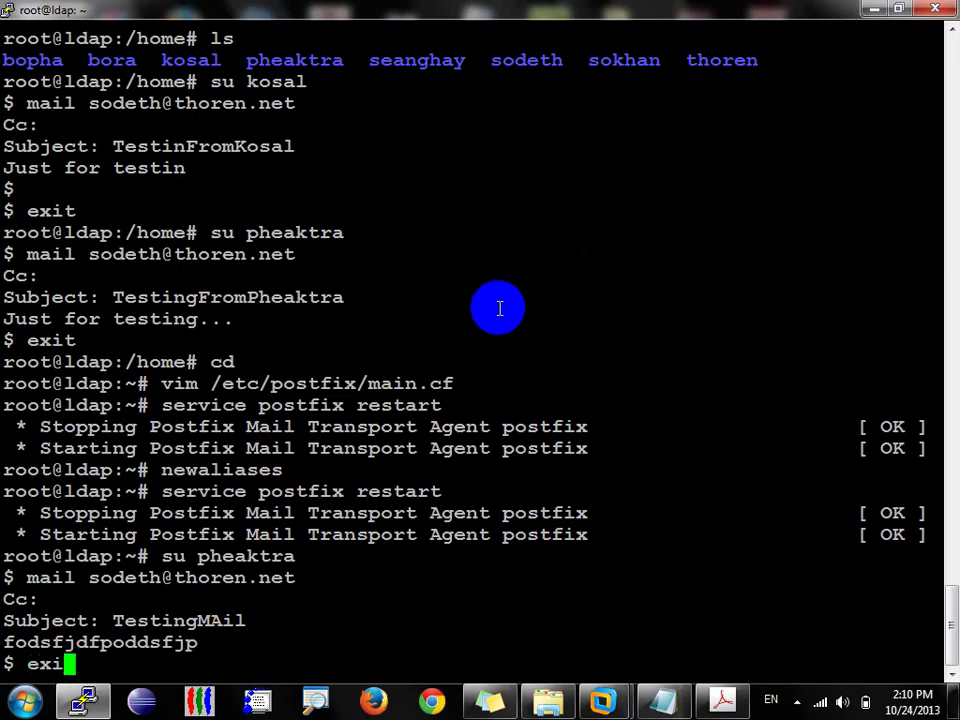
pyautogui.press('Return')
pyautogui.write('useradd ')
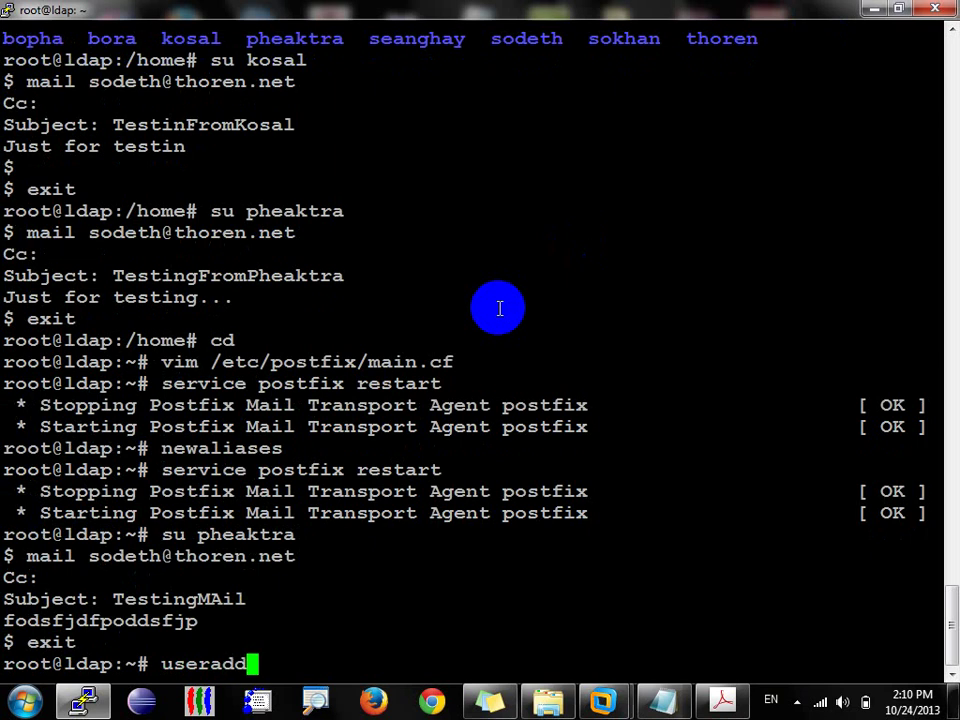
pyautogui.write('-m ')
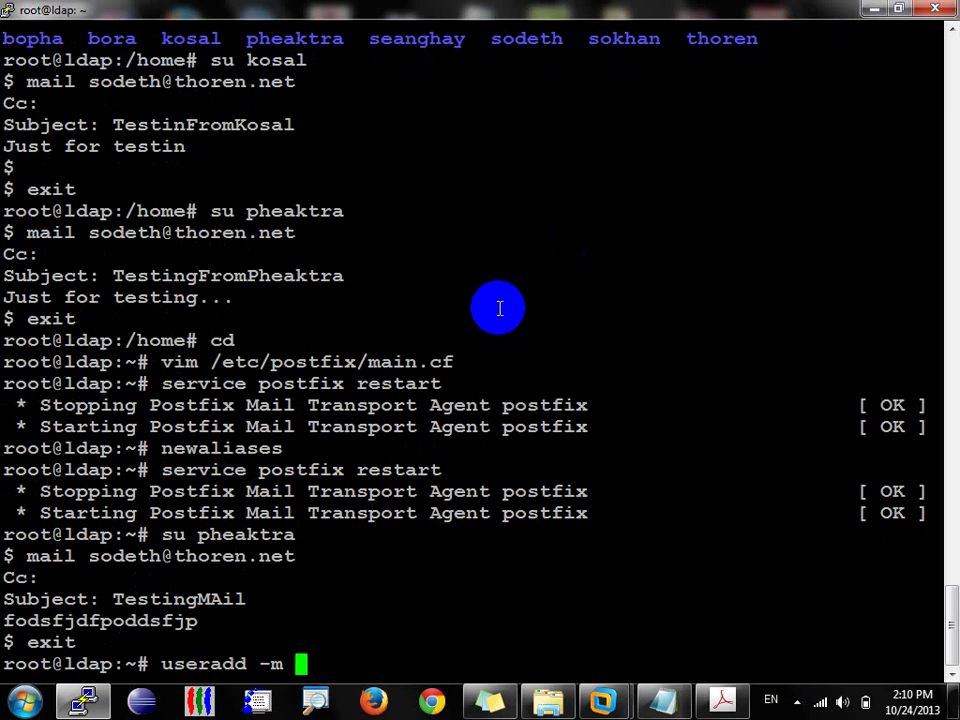
pyautogui.write('makara')
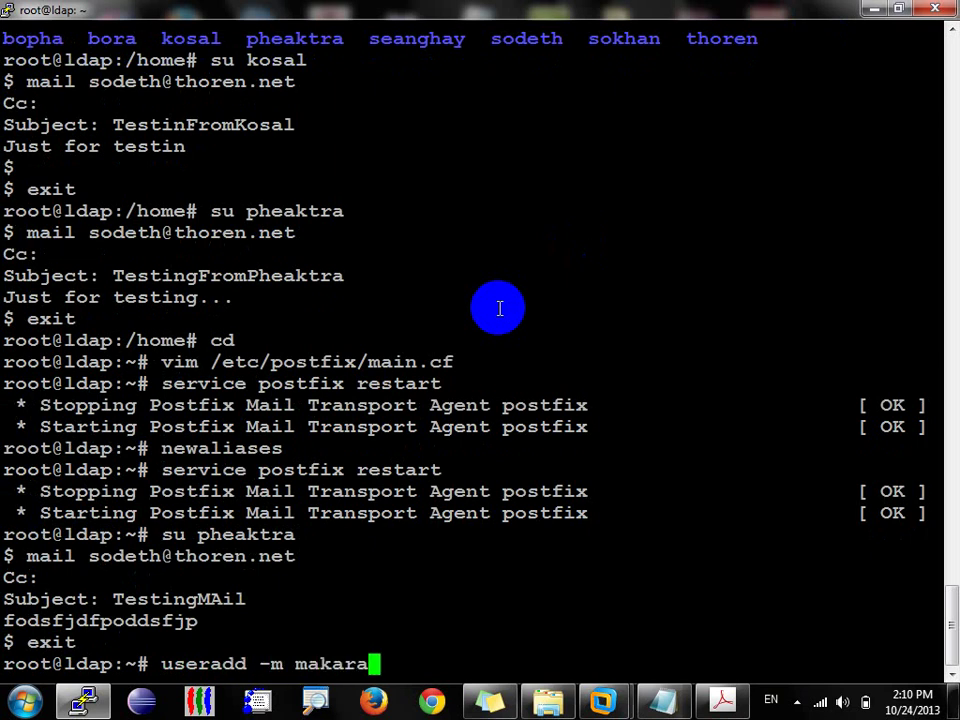
pyautogui.press('Return')
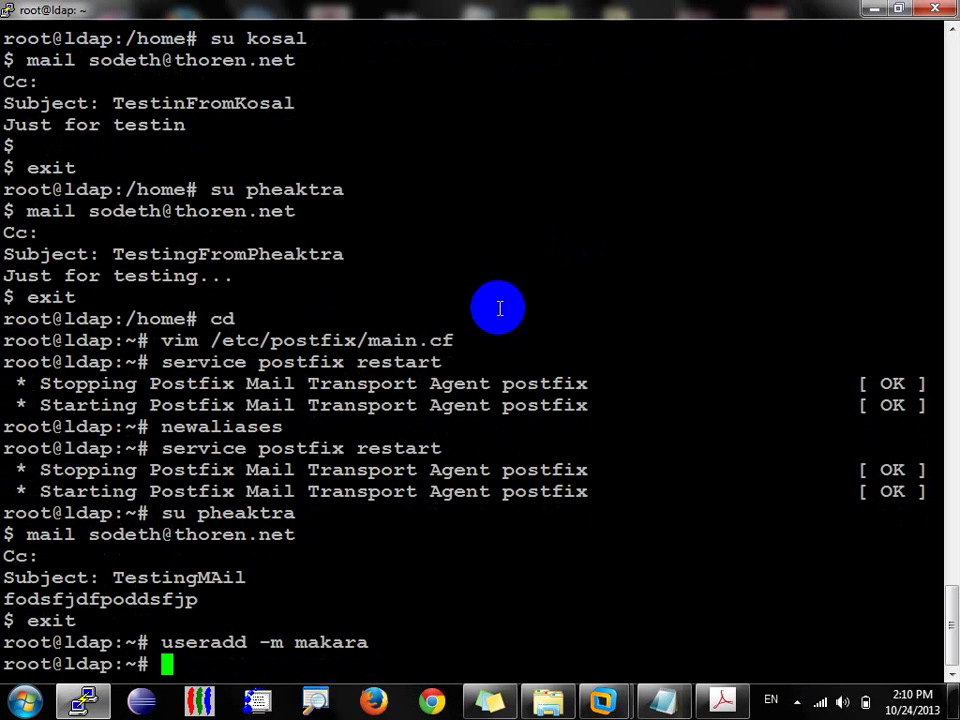
pyautogui.write('passwd mak')
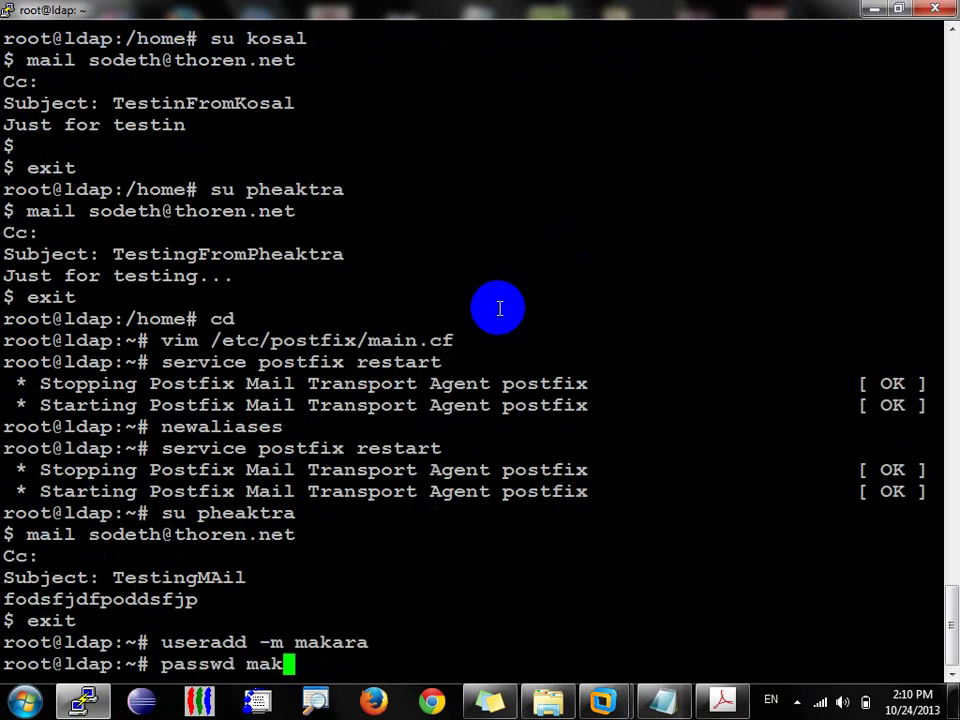
pyautogui.write('ara')
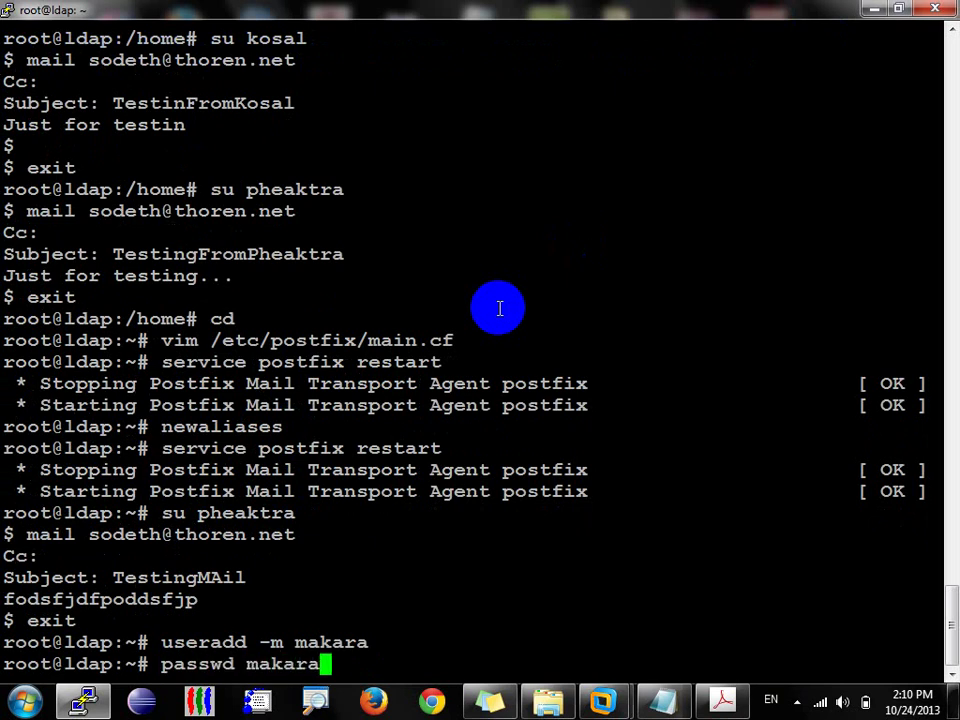
pyautogui.press('Return')
pyautogui.press('Return')
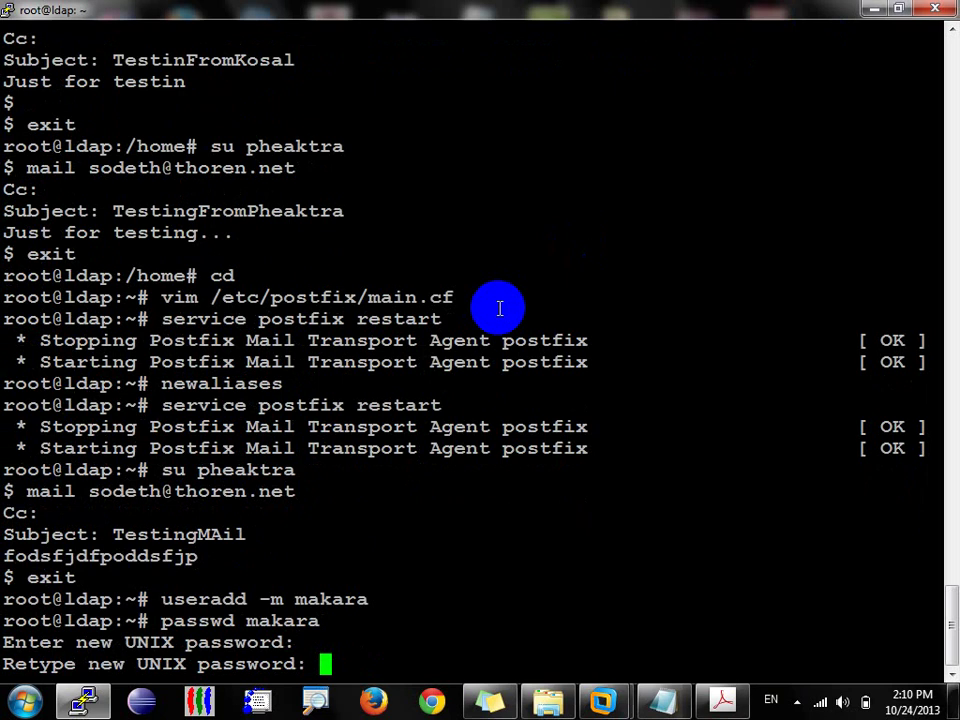
pyautogui.press('Return')
pyautogui.write('sudmakara')
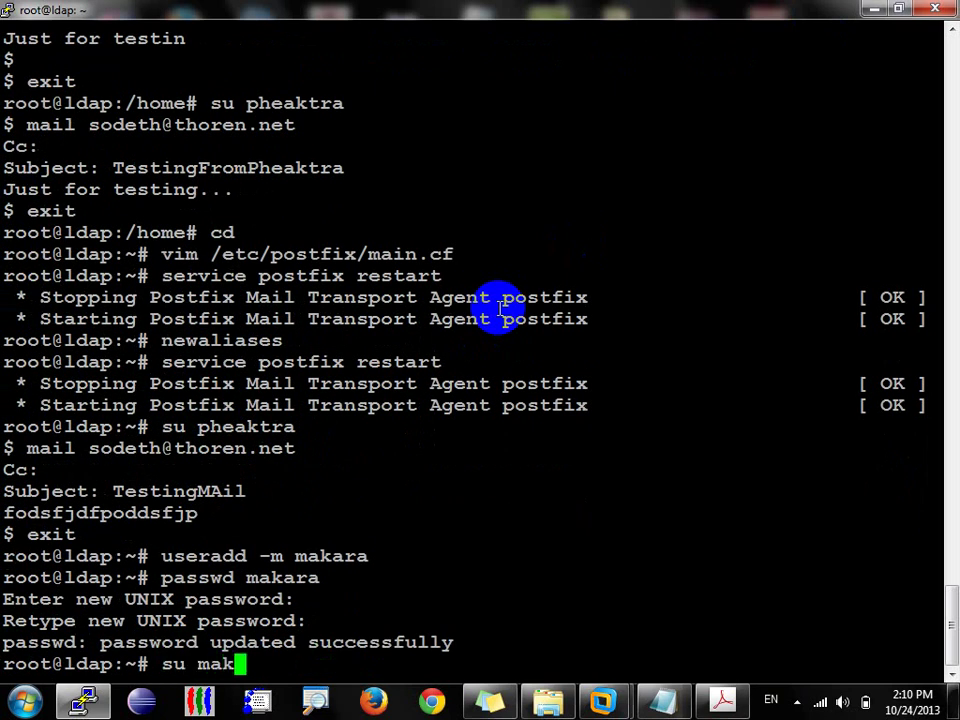
pyautogui.press('Return')
# Step: Mail the usual recipient a test with subject Testingplay and body 'Just for testing play.'
pyautogui.write('mail ')
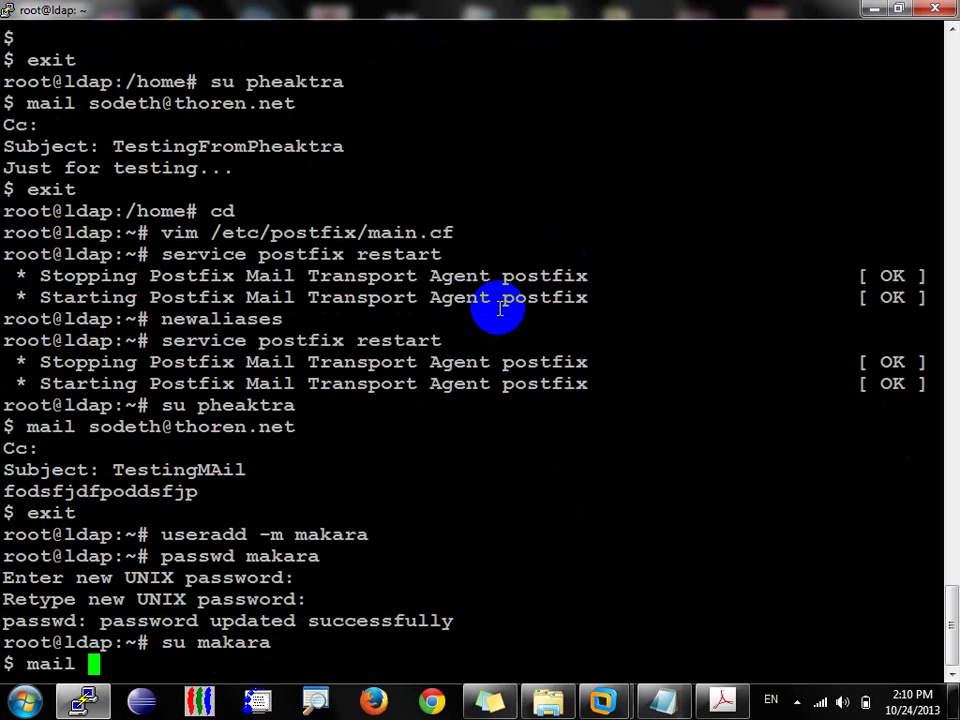
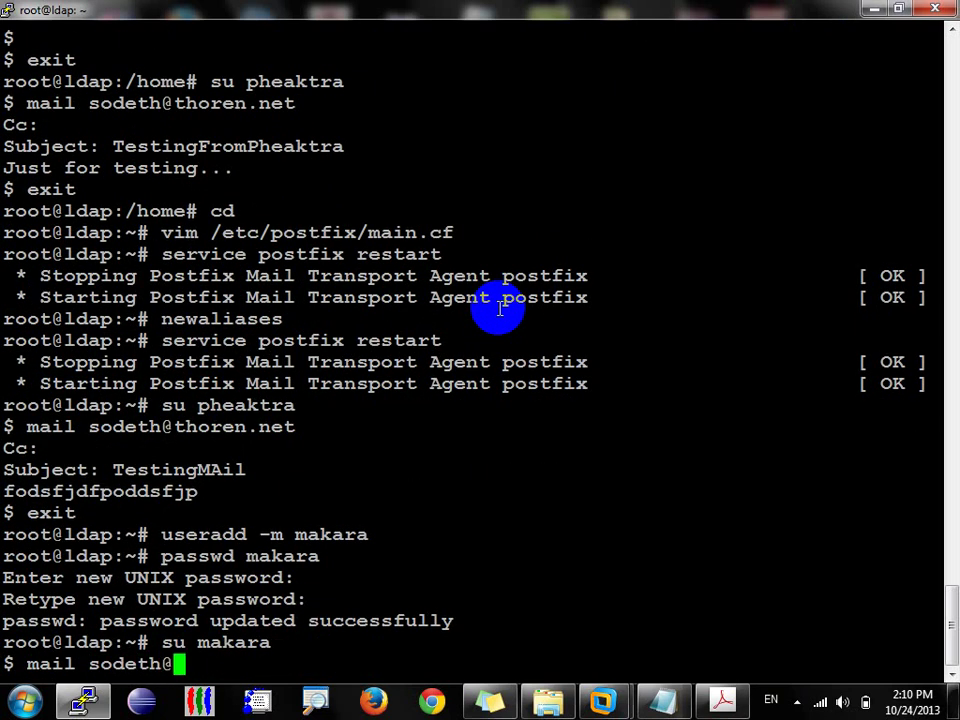
pyautogui.press('Return')
pyautogui.press('Return')
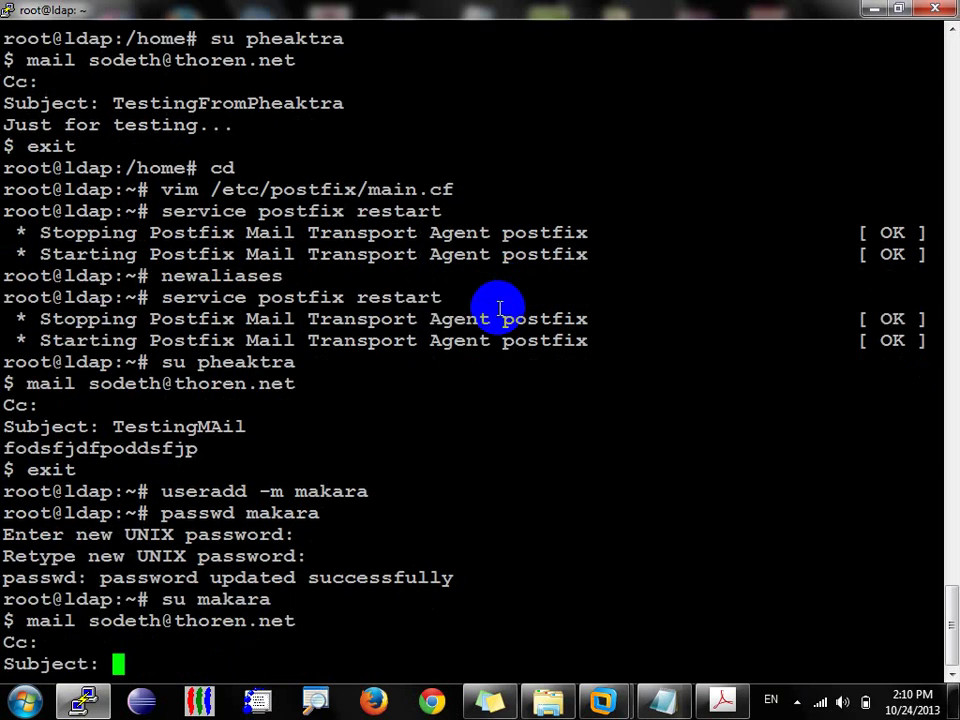
pyautogui.write('Testing')
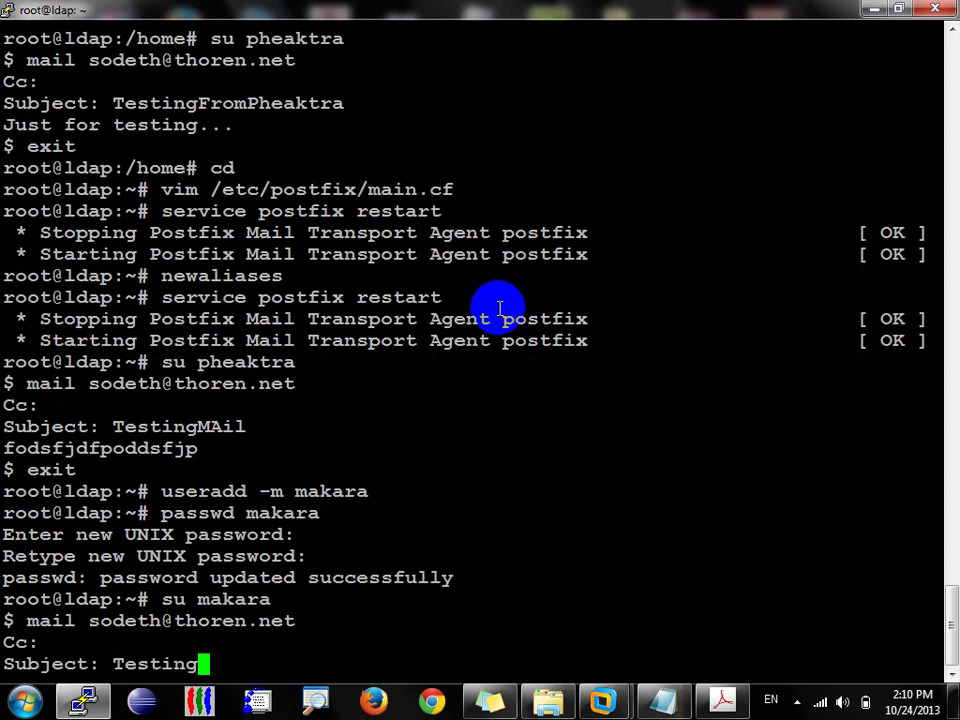
pyautogui.write('play')
pyautogui.press('Return')
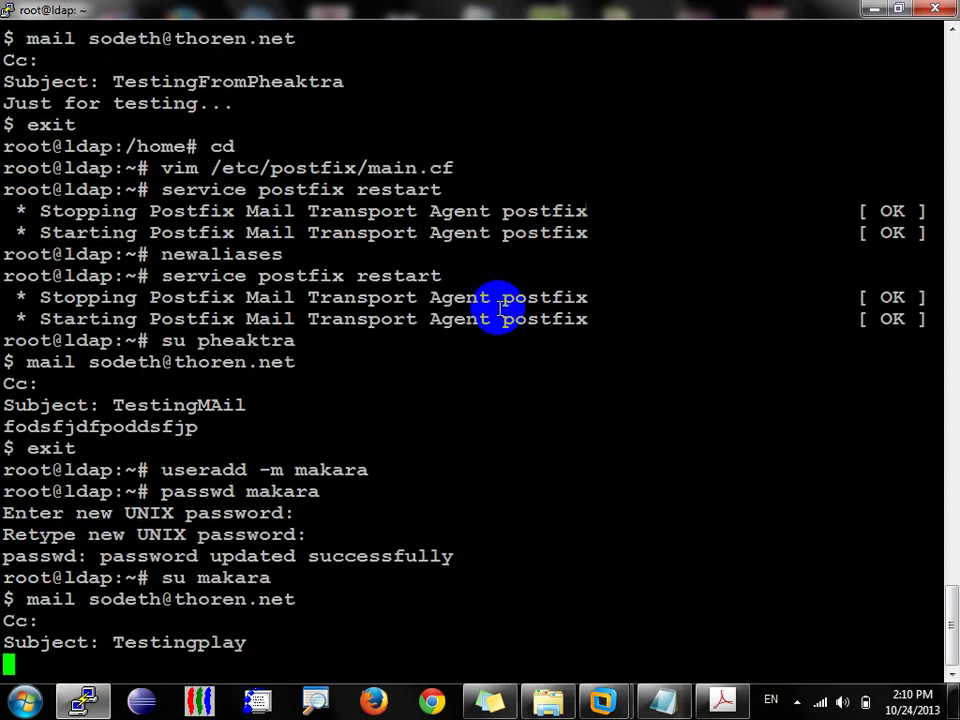
pyautogui.write('Just for testi')
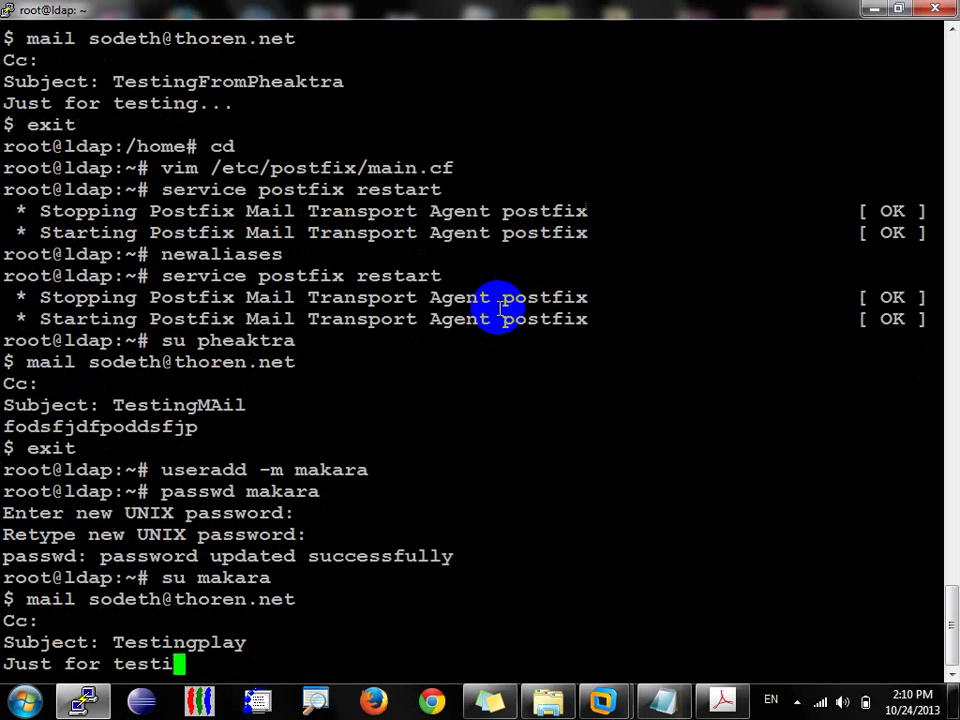
pyautogui.write('ng play.')
pyautogui.press('Return')
pyautogui.hotkey('ctrl', 'd')
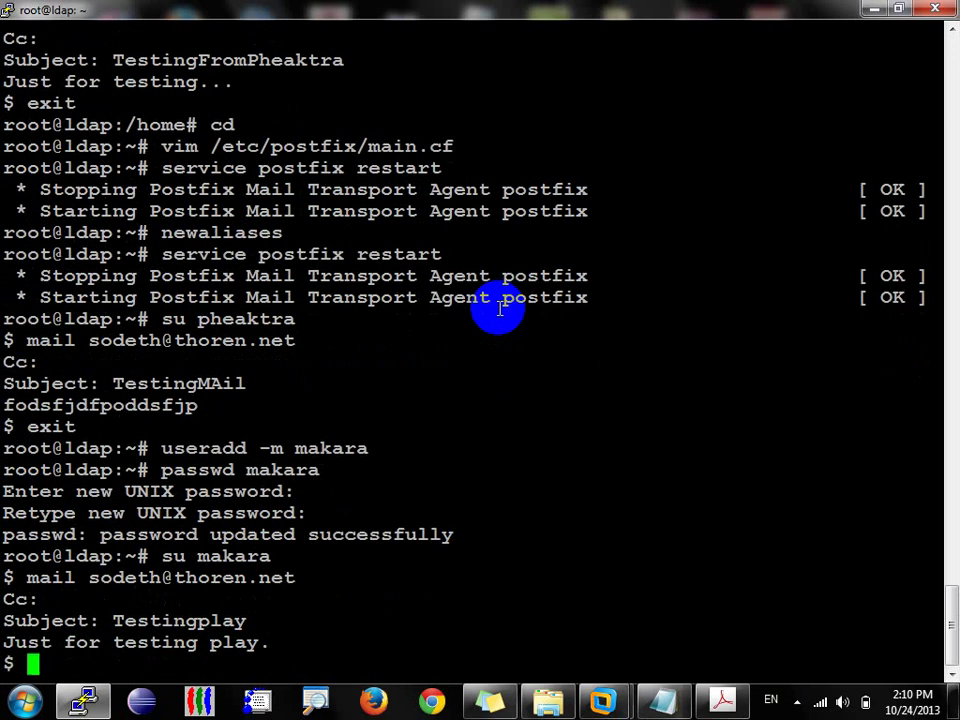
# Step: Open the Testingplay message in the Test_MailServer VM's Outlook Express, run Send/Recv, then minimize the VM
pyautogui.click(600, 699)
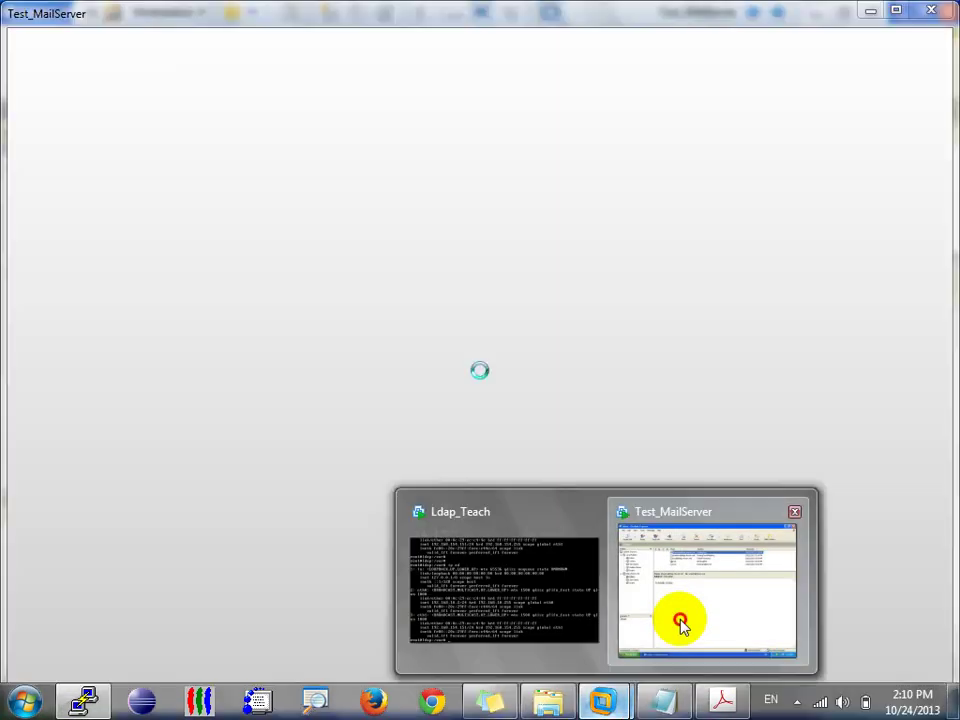
pyautogui.click(679, 621)
pyautogui.click(372, 153)
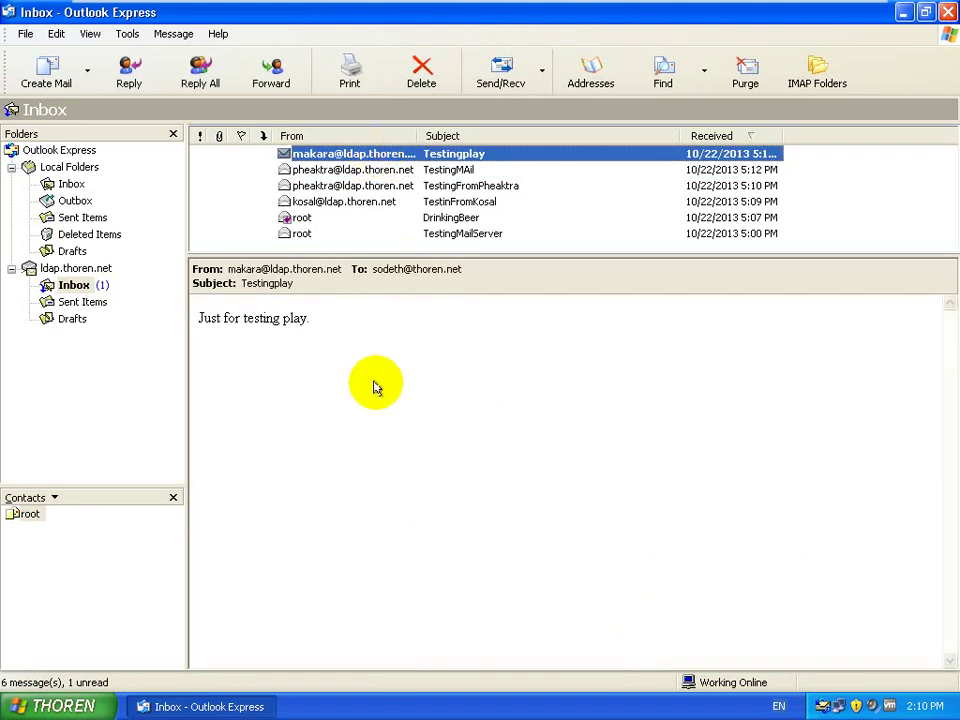
pyautogui.click(502, 76)
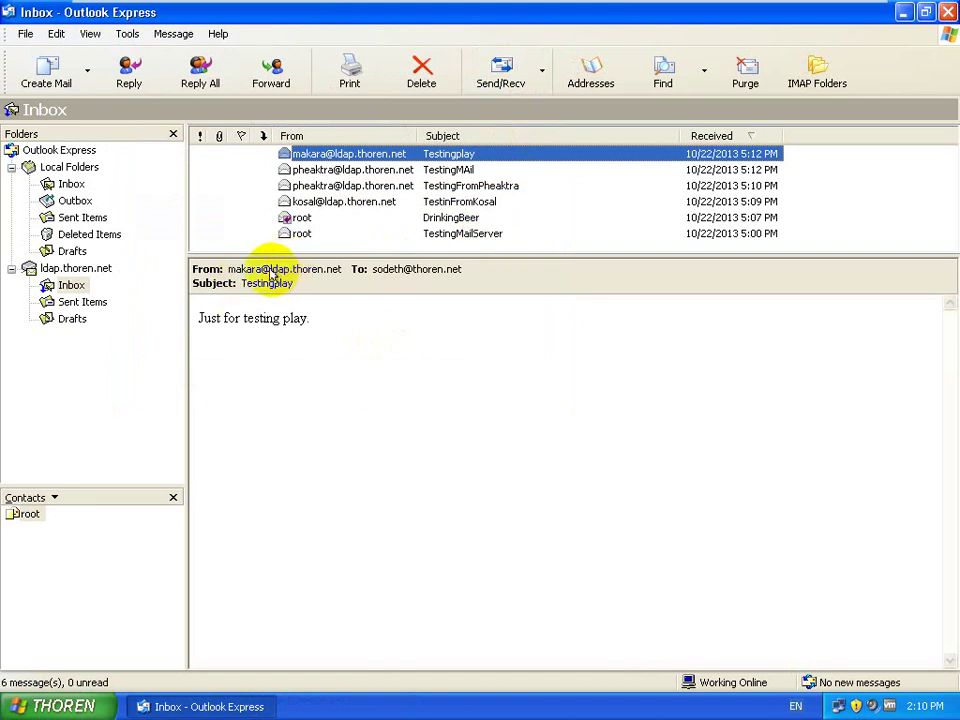
pyautogui.moveTo(846, 11)
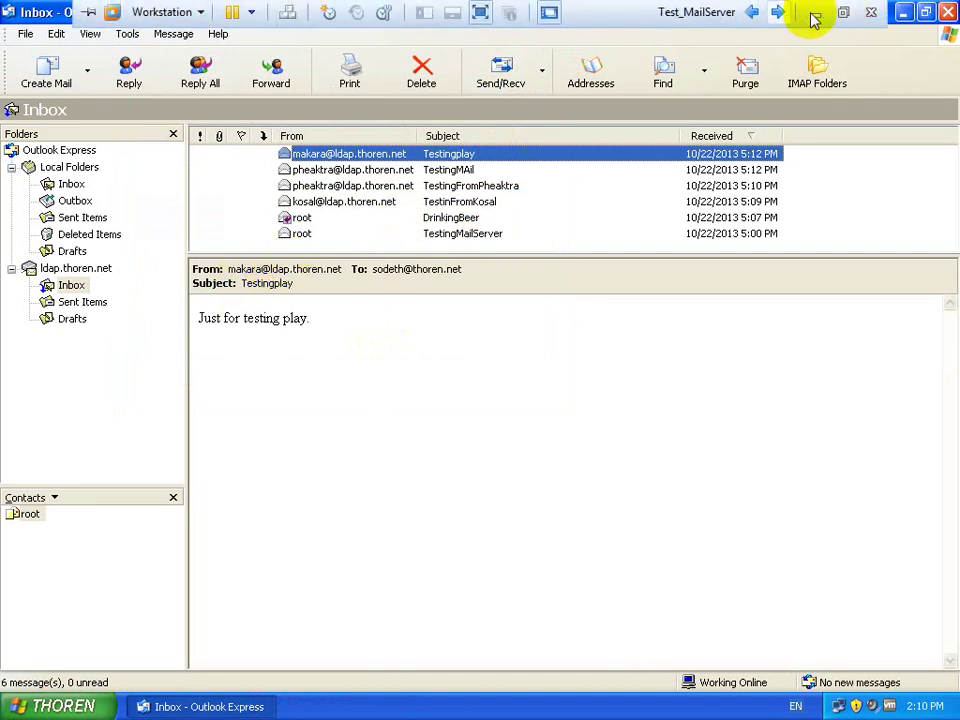
pyautogui.click(815, 14)
# Step: Exit to root, clear the screen, and open /etc/postfix/main.cf in vim at the mail_owner/myhostname settings
pyautogui.write('exit')
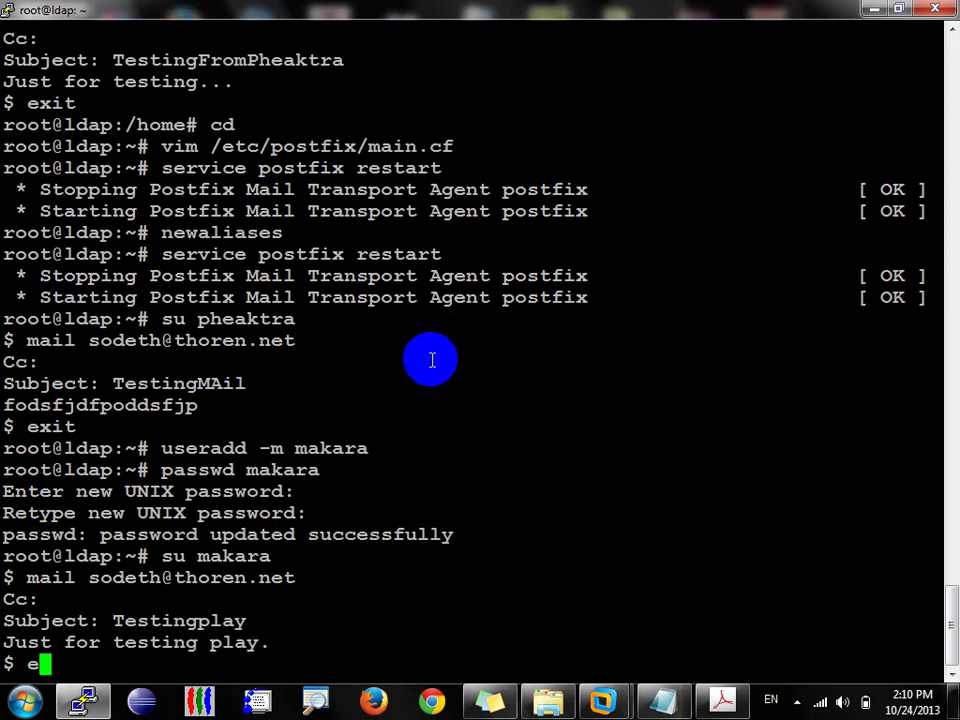
pyautogui.press('Return')
pyautogui.hotkey('ctrl', 'l')
pyautogui.write('vim /etc/')
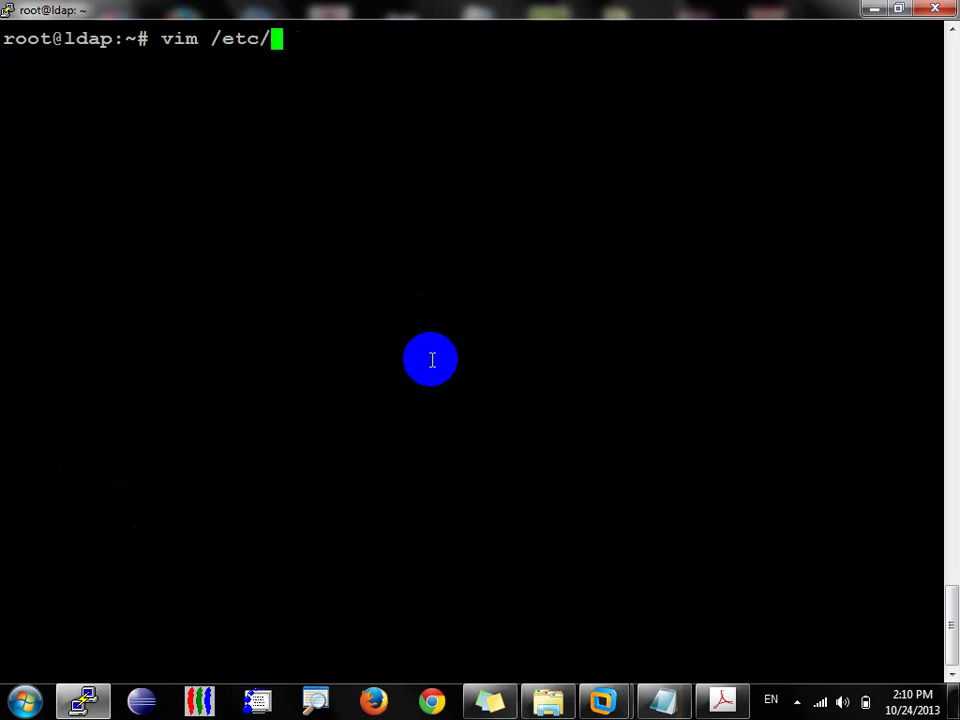
pyautogui.write('pos')
pyautogui.press('Tab')
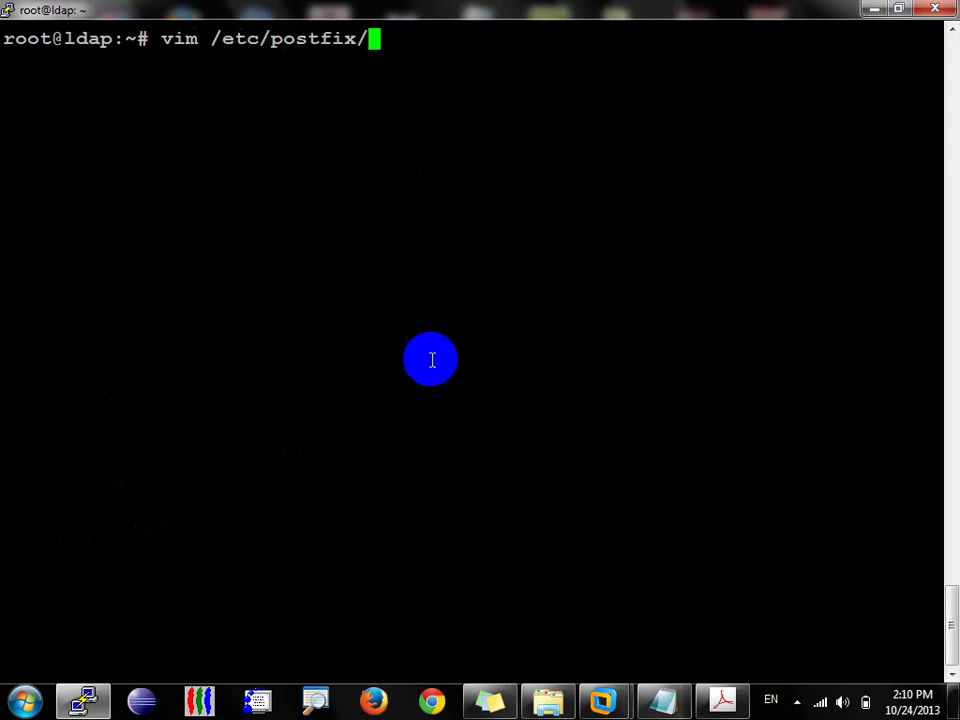
pyautogui.write('mai')
pyautogui.press('Tab')
pyautogui.press('Return')
pyautogui.press('Down')
pyautogui.press('Down')
pyautogui.press('Down')
pyautogui.press('Down')
pyautogui.press('Down')
pyautogui.press('Down')
pyautogui.press('Down')
pyautogui.press('Down')
pyautogui.press('Down')
pyautogui.press('Down')
pyautogui.press('Down')
pyautogui.press('Down')
pyautogui.press('Down')
pyautogui.press('Down')
pyautogui.press('Down')
pyautogui.press('Down')
pyautogui.press('Down')
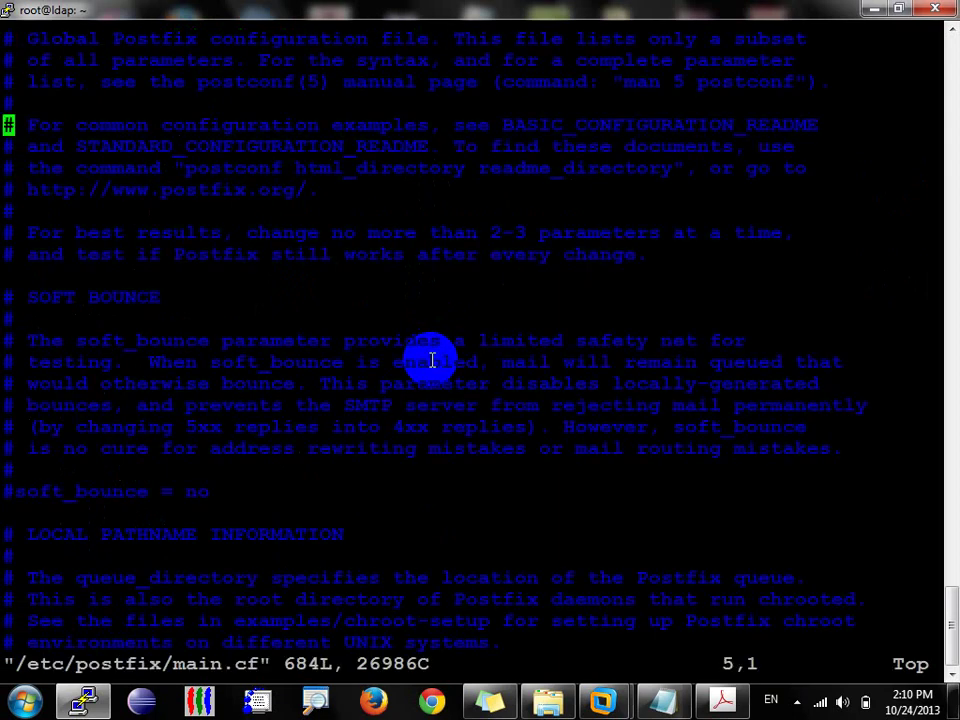
pyautogui.press('Down')
pyautogui.press('Down')
pyautogui.press('Down')
pyautogui.press('Down')
pyautogui.press('Down')
pyautogui.press('Down')
pyautogui.press('Down')
pyautogui.press('Down')
pyautogui.press('Down')
pyautogui.press('Down')
pyautogui.press('Down')
pyautogui.press('Down')
pyautogui.press('Down')
pyautogui.press('Down')
pyautogui.press('Down')
pyautogui.press('Down')
pyautogui.press('Down')
pyautogui.press('Down')
pyautogui.press('Down')
pyautogui.press('Down')
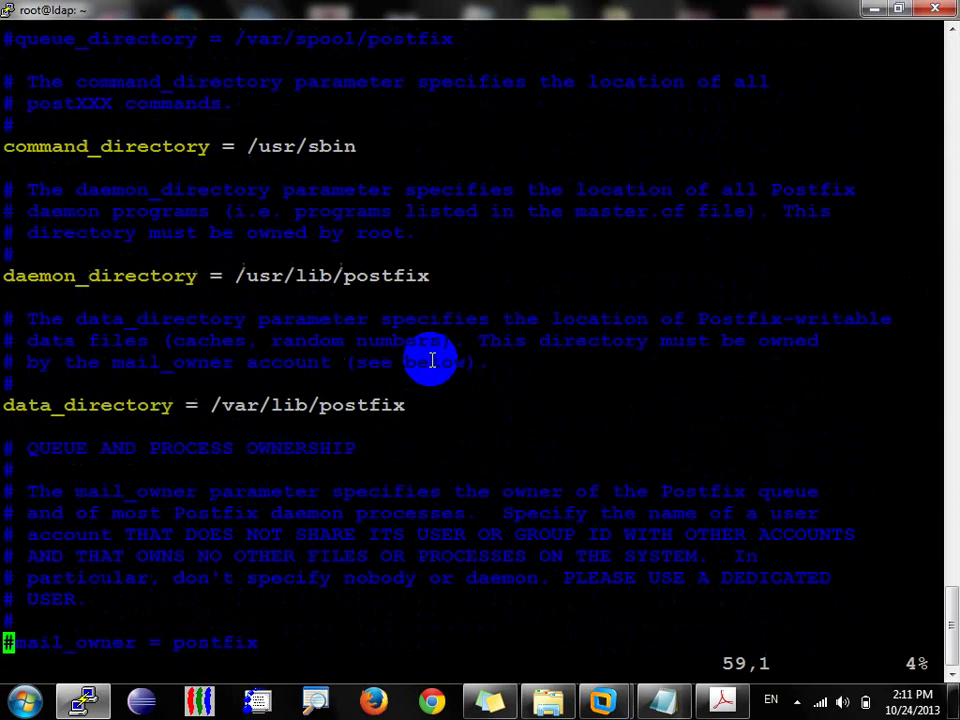
pyautogui.press('Down')
pyautogui.press('Down')
pyautogui.press('Down')
pyautogui.press('Down')
pyautogui.press('Down')
pyautogui.press('Down')
pyautogui.press('Down')
pyautogui.press('Down')
pyautogui.press('Down')
pyautogui.press('Down')
pyautogui.press('Down')
pyautogui.press('Down')
pyautogui.press('Down')
pyautogui.press('Down')
pyautogui.press('Down')
pyautogui.press('Down')
pyautogui.press('Down')
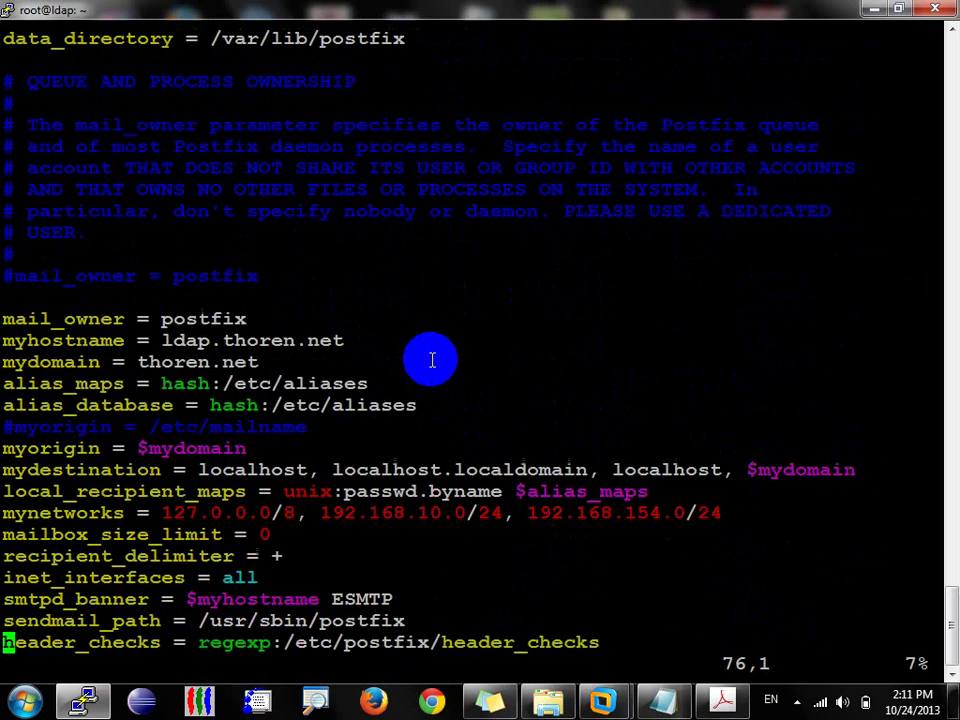